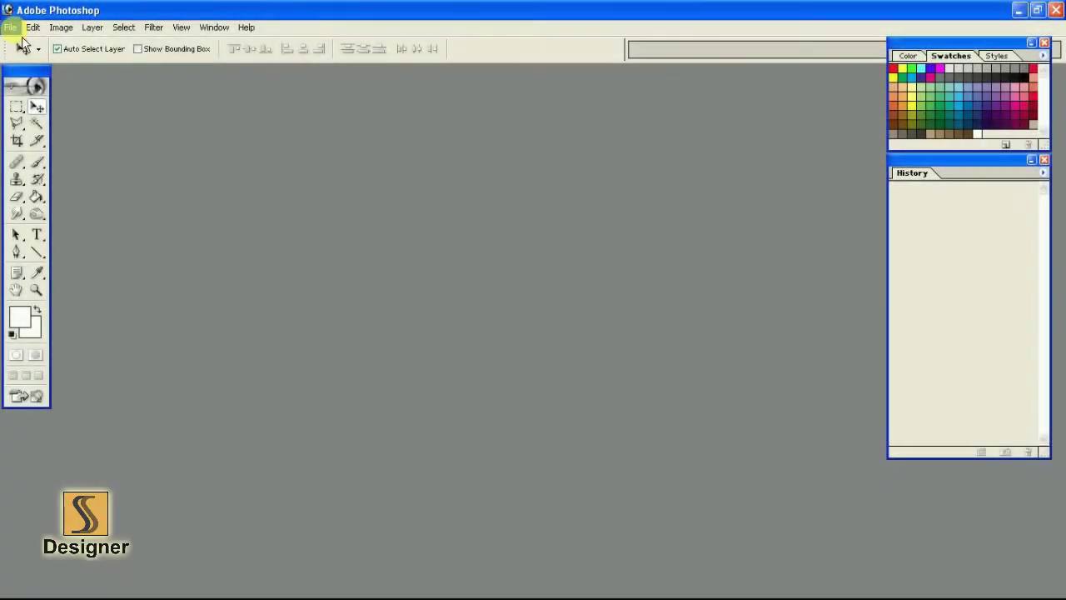
- Create a new white 36 × 12 inch document at 72 pixels/inch
{"action": "left_click", "coordinate": [11, 27]}
{"action": "left_click", "coordinate": [29, 52]}
{"action": "type", "text": "36"}
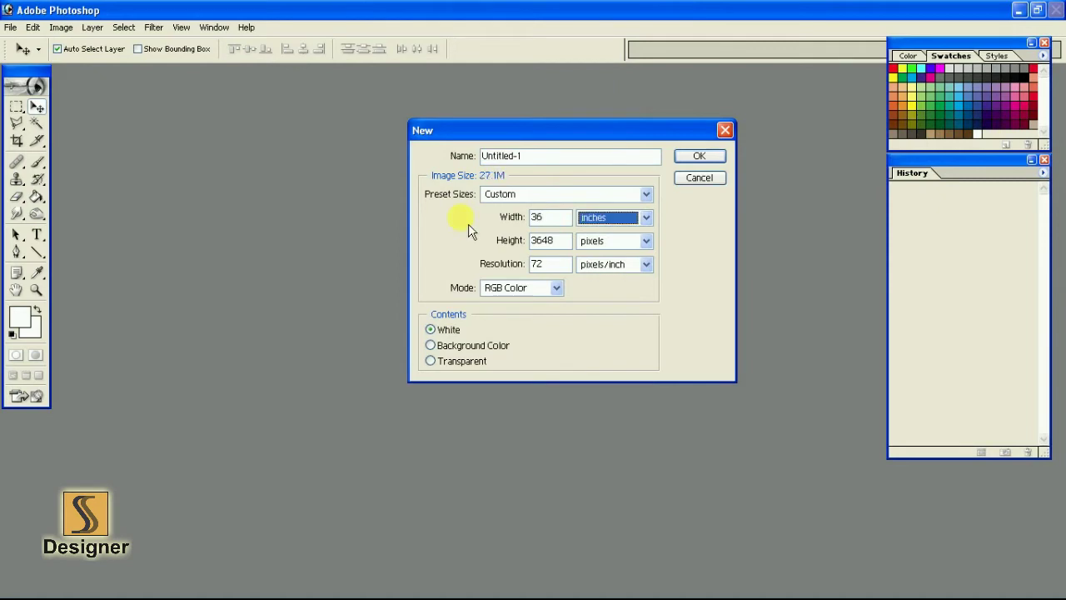
{"action": "key", "text": "Tab"}
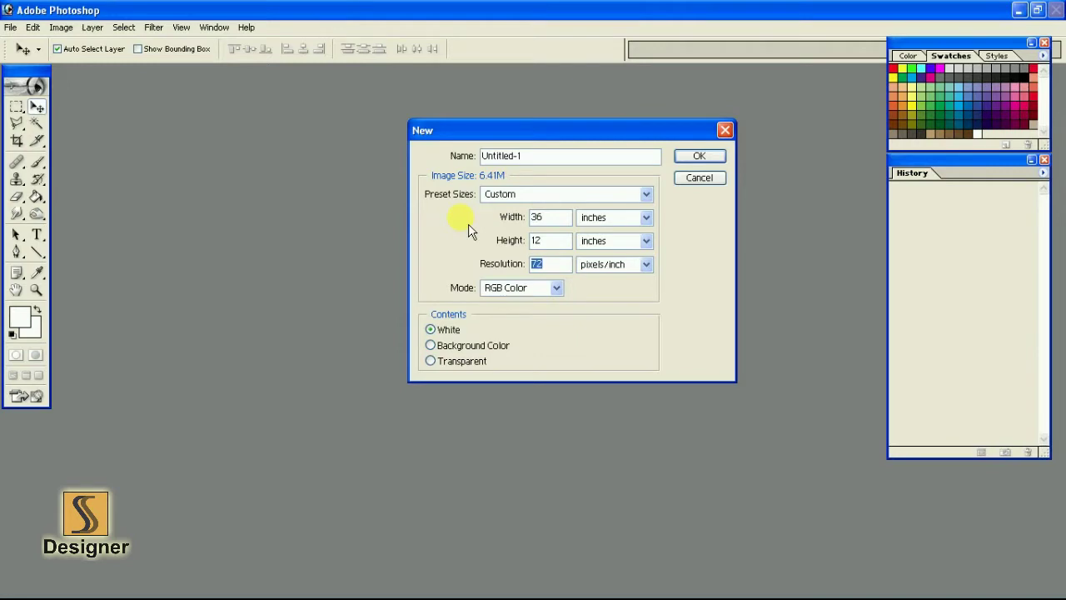
{"action": "type", "text": "150"}
{"action": "key", "text": "Return"}
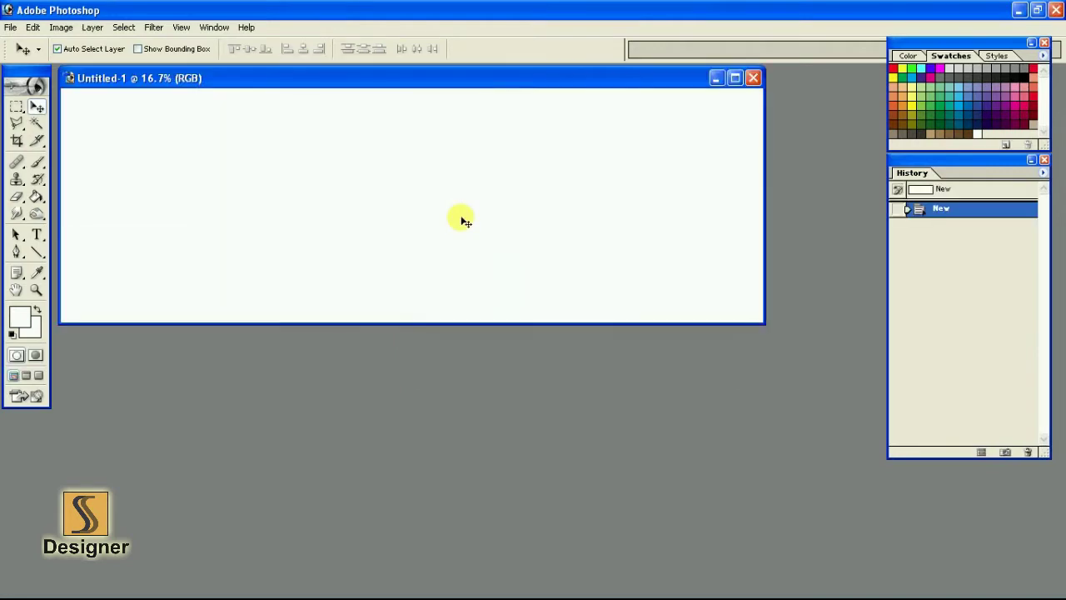
- Scale the carved column down to banner height and move it near the left edge
{"action": "key", "text": "ctrl+0"}
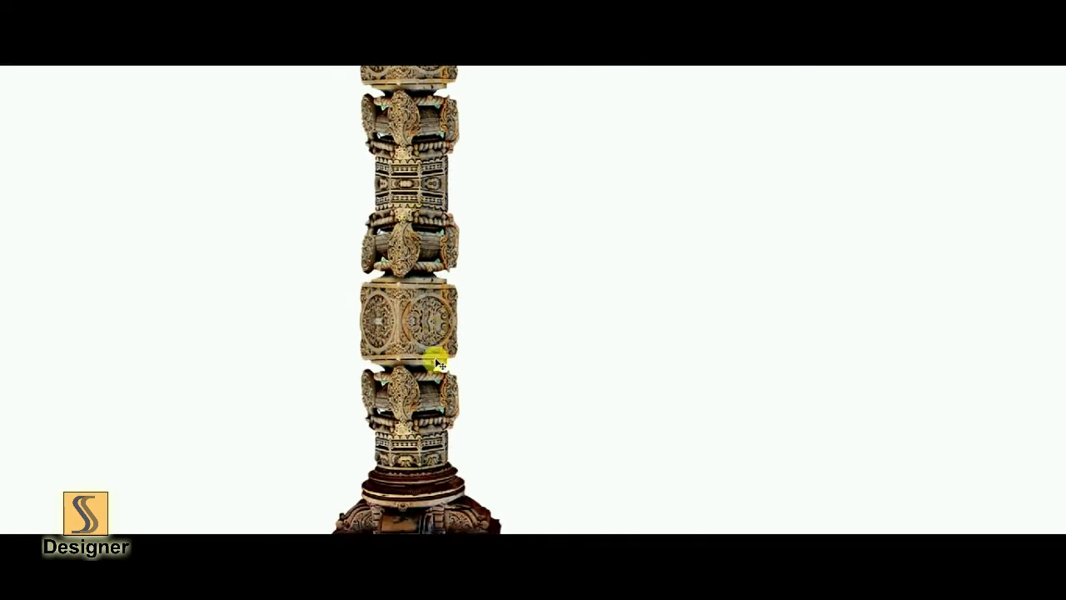
{"action": "key", "text": "ctrl+t"}
{"action": "mouse_move", "coordinate": [502, 563]}
{"action": "left_mouse_down"}
{"action": "mouse_move", "coordinate": [352, 367]}
{"action": "mouse_move", "coordinate": [279, 417]}
{"action": "left_mouse_up"}
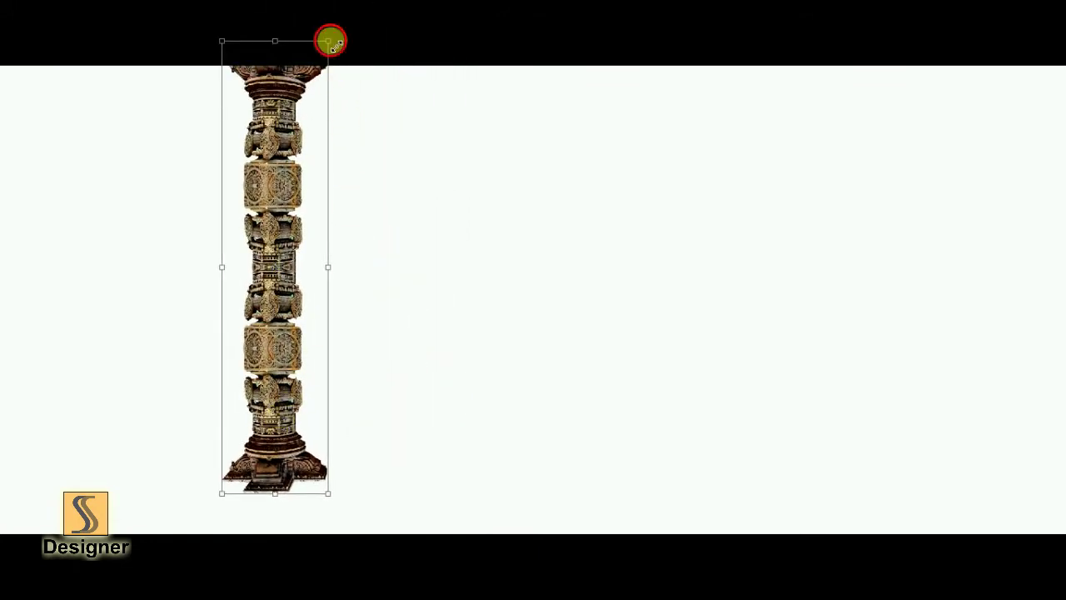
{"action": "left_click_drag", "start_coordinate": [329, 41], "coordinate": [322, 79]}
{"action": "left_click_drag", "start_coordinate": [298, 142], "coordinate": [305, 179]}
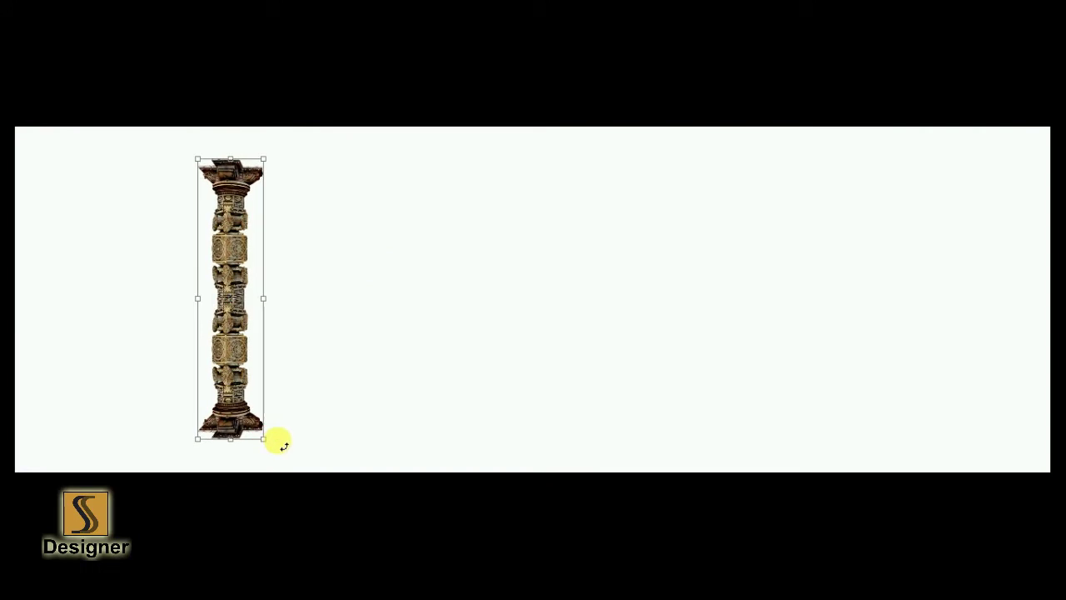
{"action": "key", "text": "Return"}
{"action": "left_click_drag", "start_coordinate": [283, 447], "coordinate": [236, 308]}
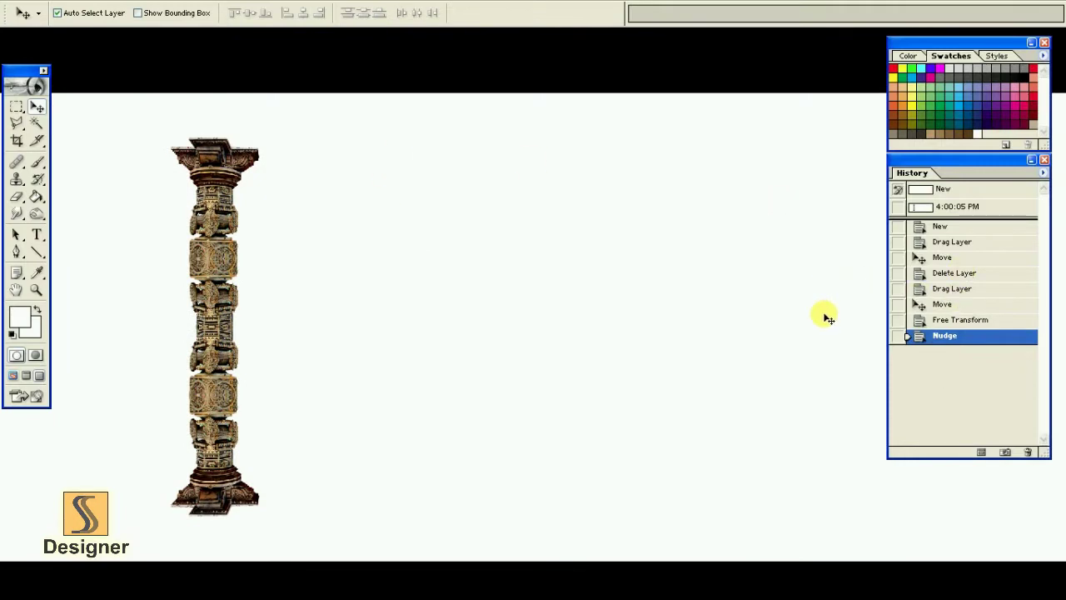
{"action": "key", "text": "F7"}
- Duplicate the column layer, move the copy right of the first pillar, and hide a spare copy
{"action": "left_click_drag", "start_coordinate": [1005, 183], "coordinate": [1010, 554]}
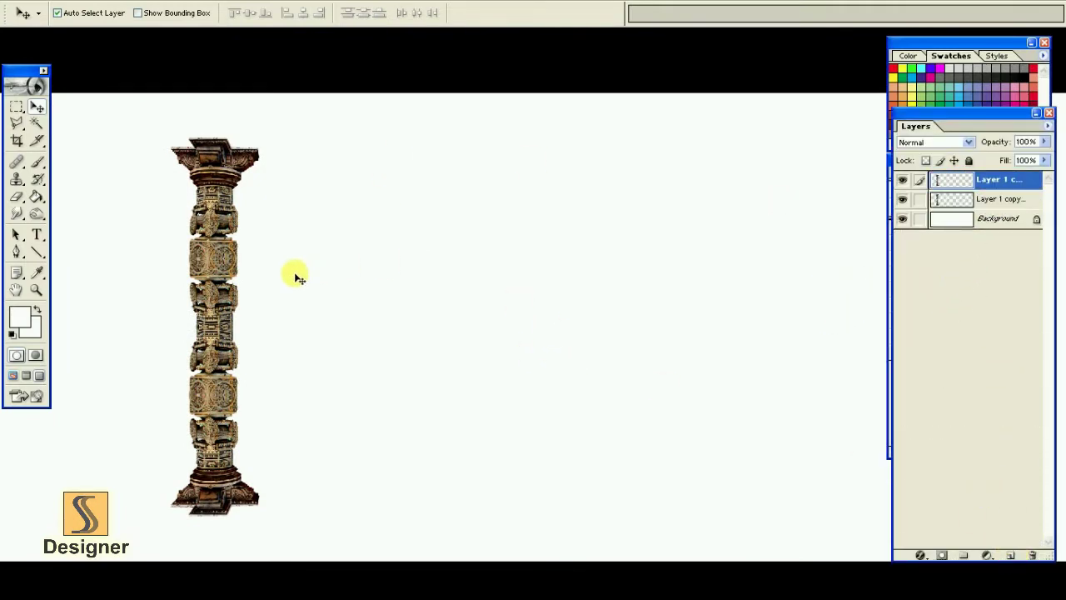
{"action": "left_click_drag", "start_coordinate": [214, 266], "coordinate": [547, 287]}
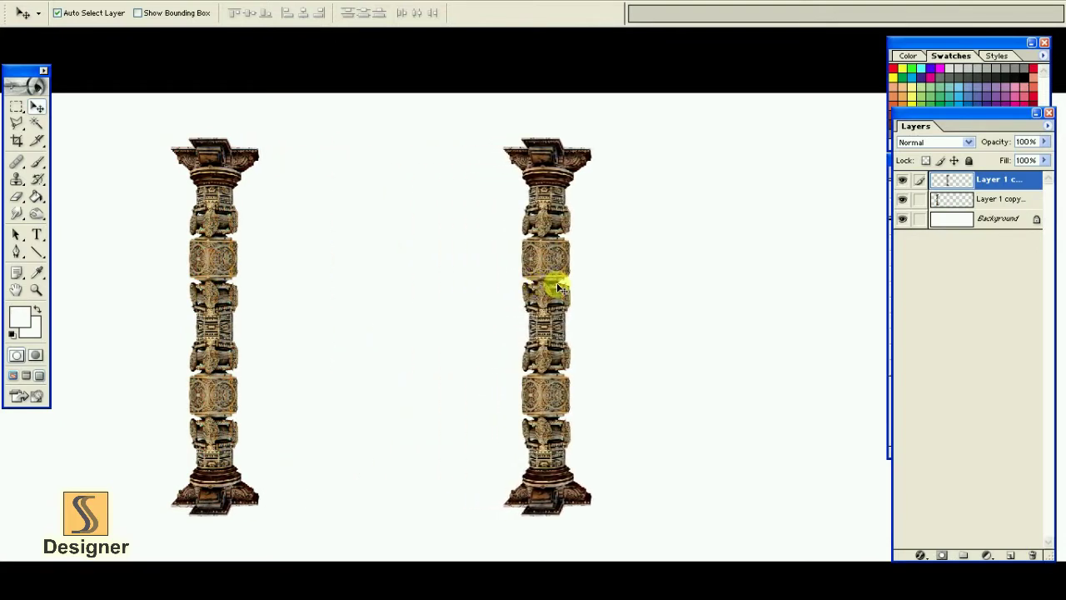
{"action": "key", "text": "ctrl+j"}
{"action": "left_click", "coordinate": [902, 200]}
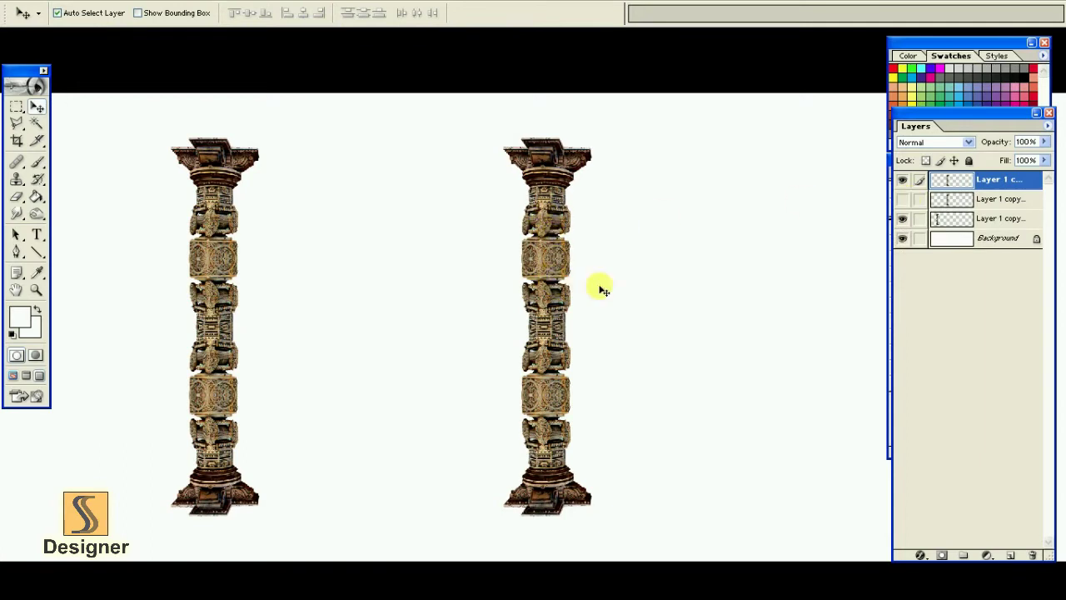
- Link the two visible column layers and combine them with Layer > Merge Linked
{"action": "left_click", "coordinate": [919, 220]}
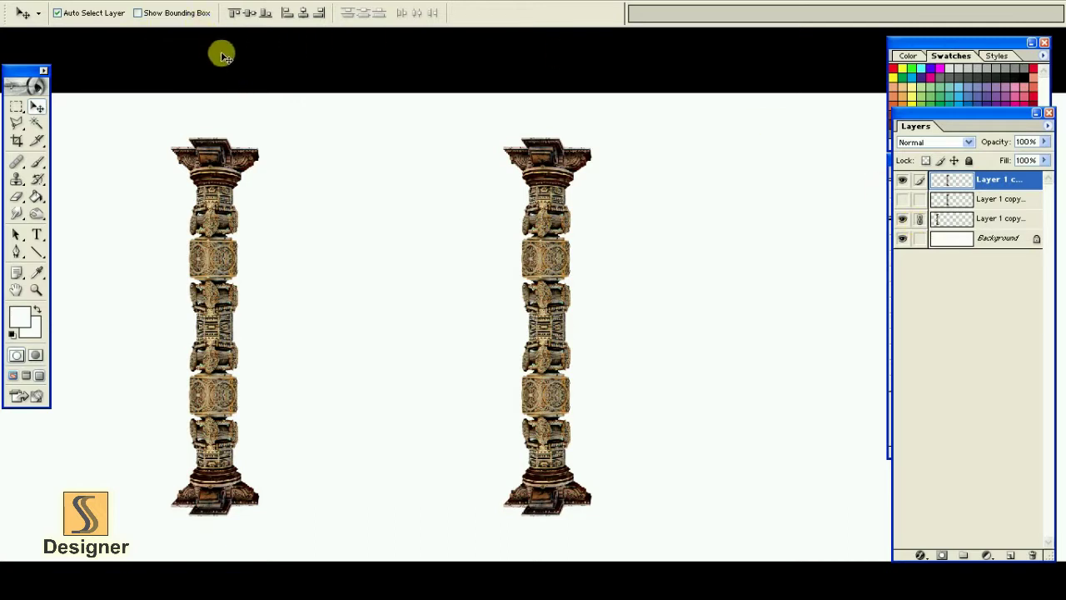
{"action": "key", "text": "f"}
{"action": "key", "text": "f"}
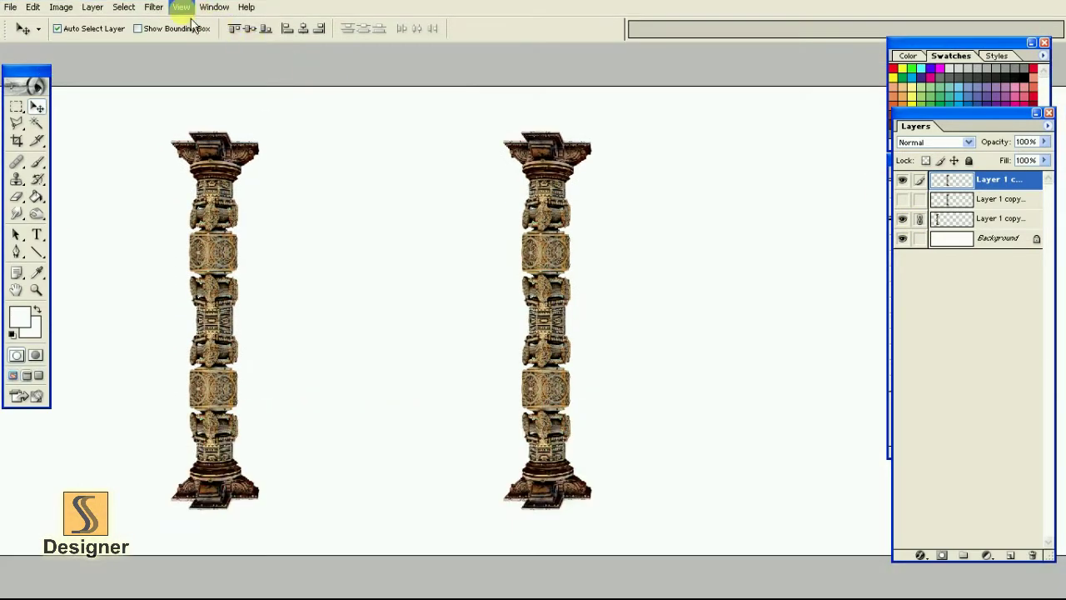
{"action": "left_click", "coordinate": [92, 6]}
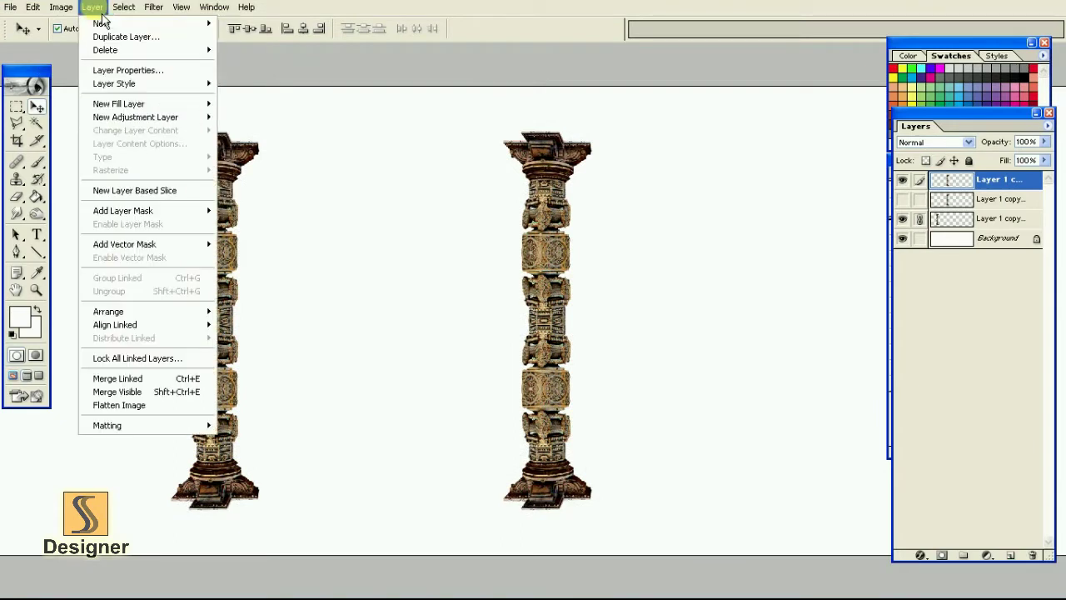
{"action": "left_click", "coordinate": [180, 378]}
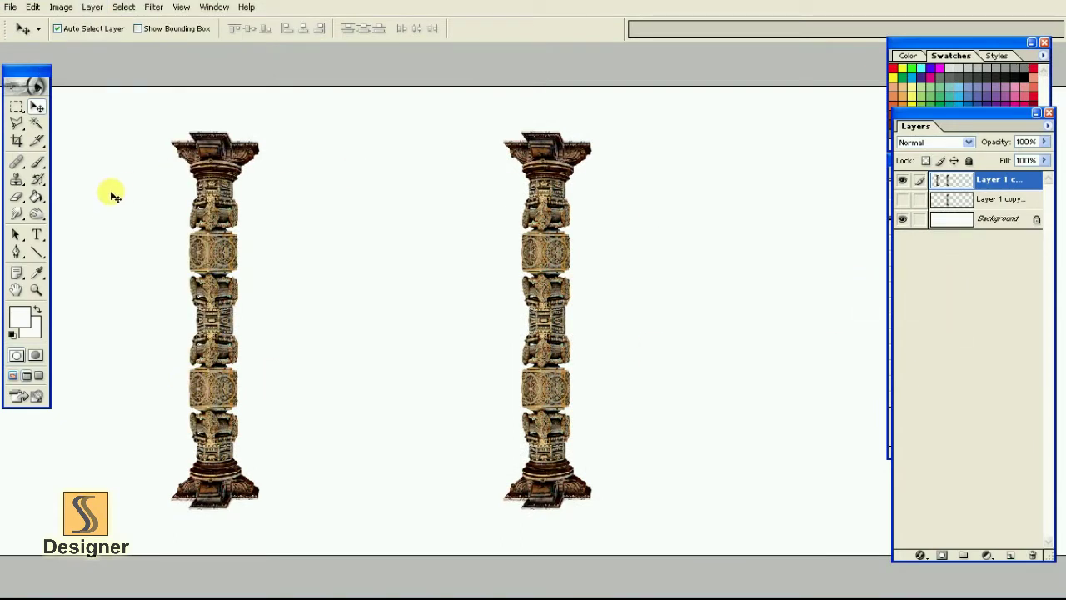
- Erase along the bottoms of both pillars with an enlarged Eraser brush so they fade into white
{"action": "left_click_drag", "start_coordinate": [20, 198], "coordinate": [83, 197]}
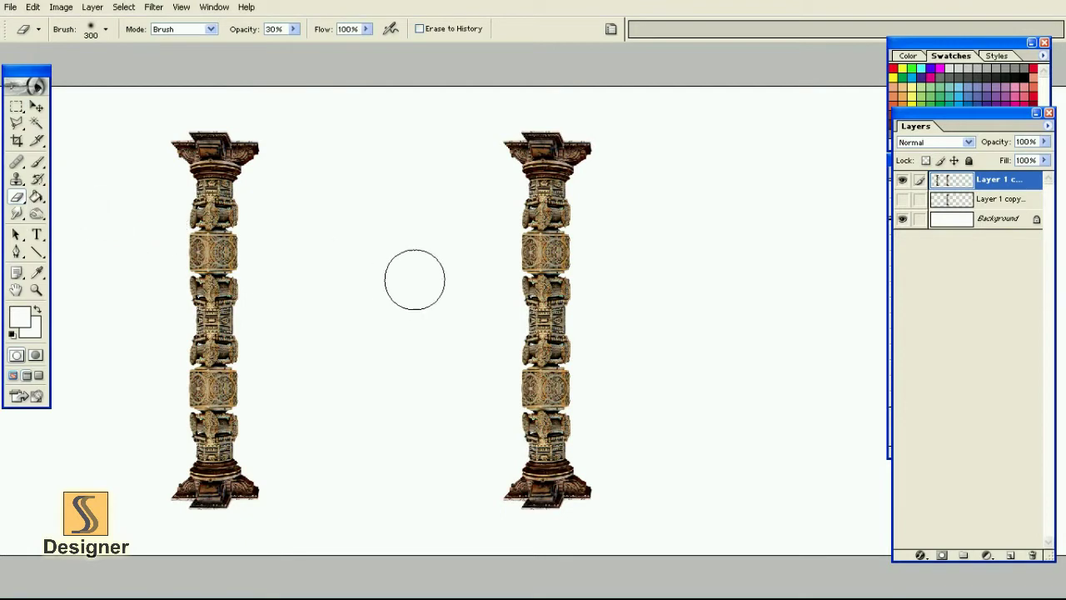
{"action": "left_click", "coordinate": [407, 59]}
{"action": "key", "text": "ctrl+minus"}
{"action": "key", "text": "bracketright"}
{"action": "key", "text": "bracketright"}
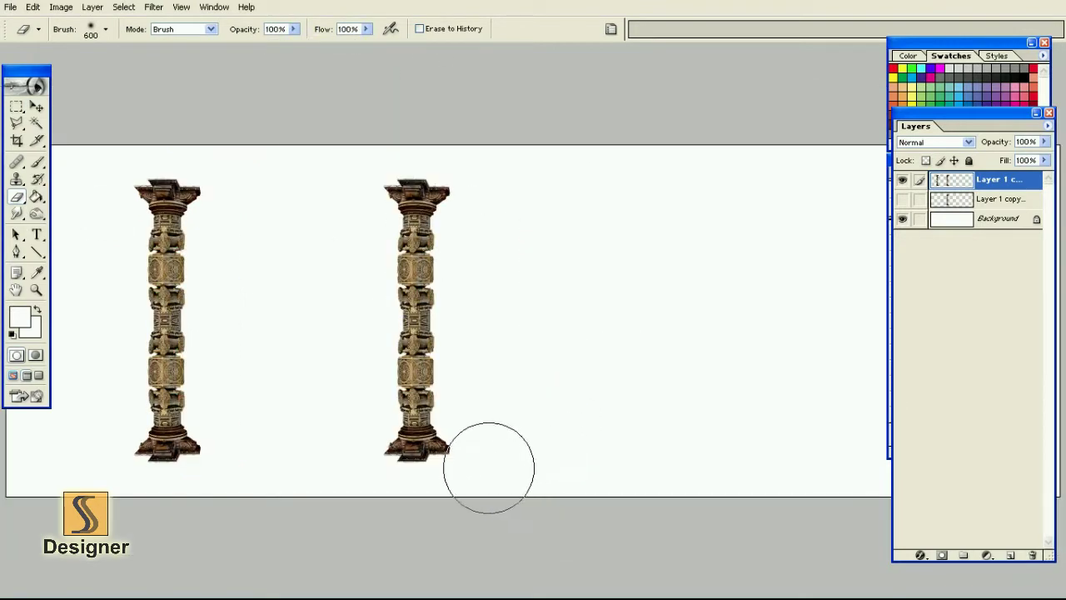
{"action": "key", "text": "bracketright"}
{"action": "key", "text": "bracketright"}
{"action": "key", "text": "bracketright"}
{"action": "key", "text": "bracketright"}
{"action": "left_click_drag", "start_coordinate": [491, 484], "coordinate": [166, 454]}
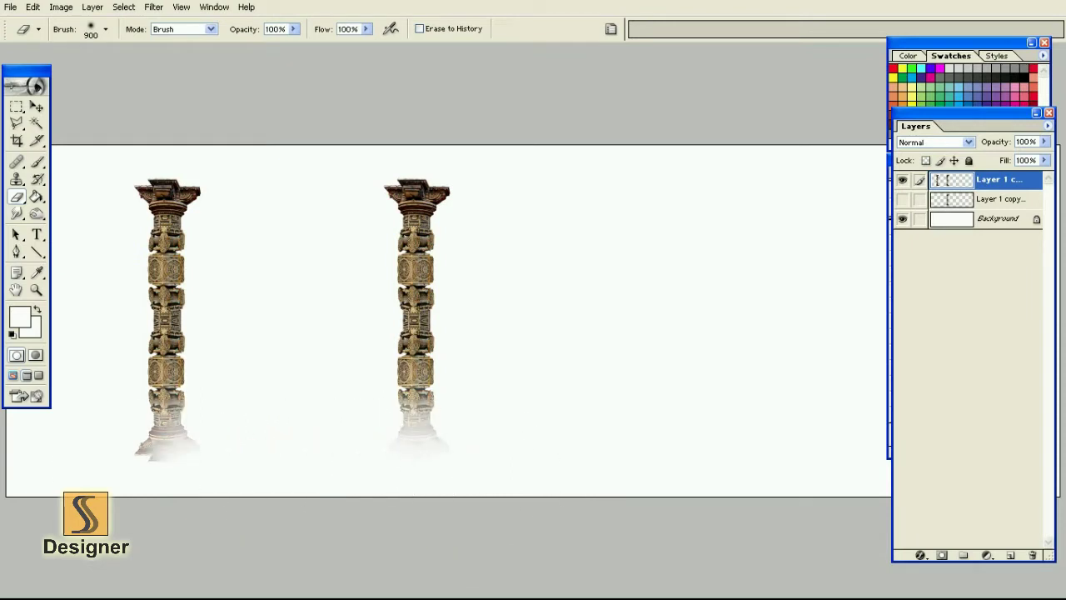
{"action": "key", "text": "bracketright"}
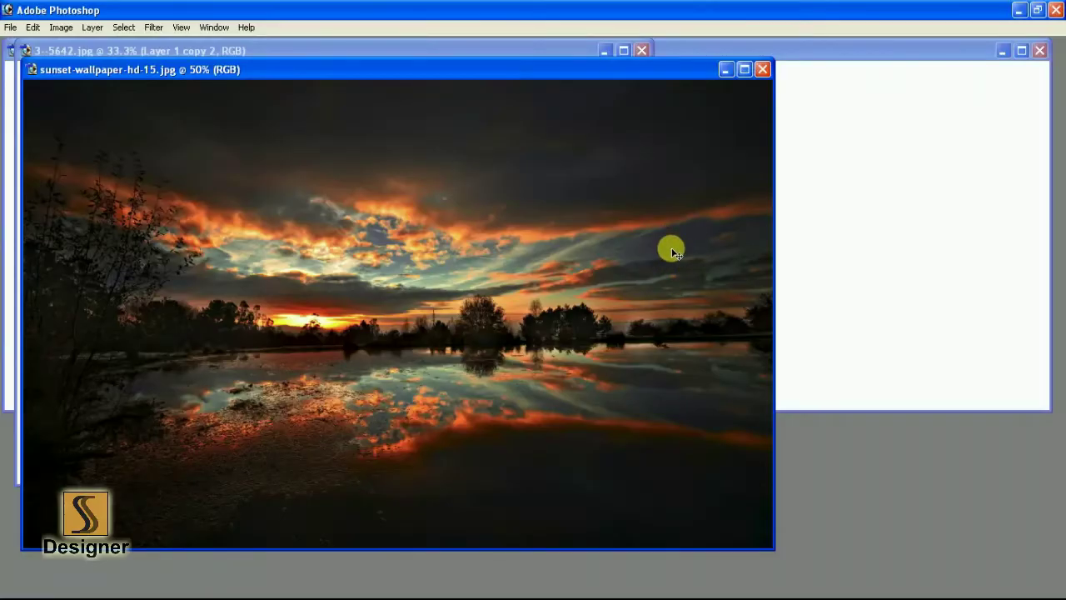
- Drag the sunset lake photo into the banner and position it behind both pillars
{"action": "left_click_drag", "start_coordinate": [674, 252], "coordinate": [495, 254]}
{"action": "key", "text": "ctrl+bracketleft"}
{"action": "key", "text": "f"}
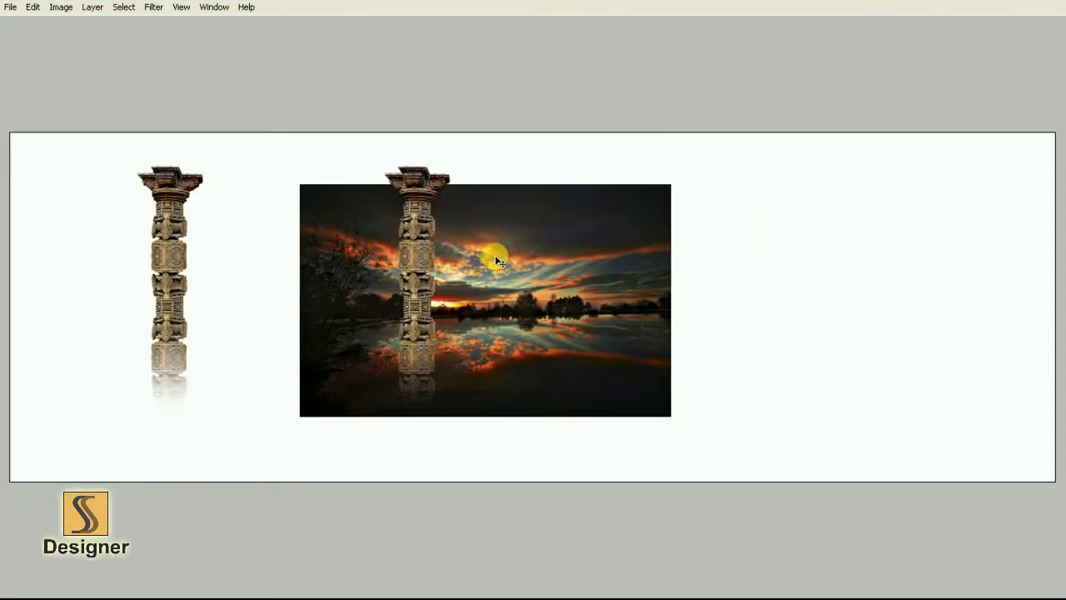
{"action": "key", "text": "f"}
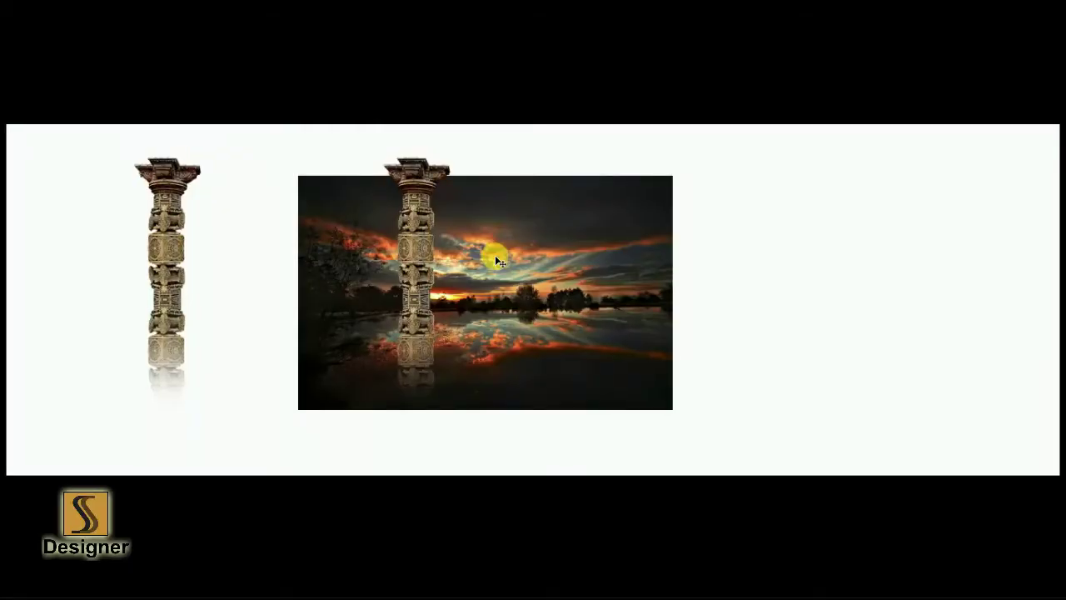
{"action": "left_click_drag", "start_coordinate": [495, 260], "coordinate": [303, 195]}
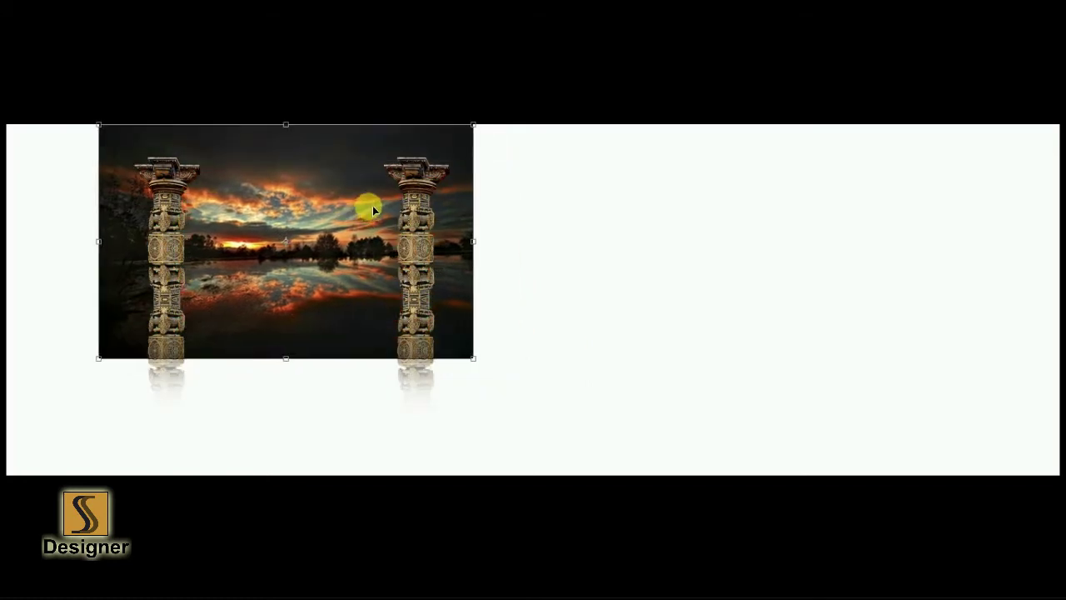
- Scale the sunset photo to cover the banner's left two-thirds at full height
{"action": "mouse_move", "coordinate": [482, 346]}
{"action": "left_mouse_down"}
{"action": "mouse_move", "coordinate": [684, 484]}
{"action": "mouse_move", "coordinate": [596, 359]}
{"action": "left_mouse_up"}
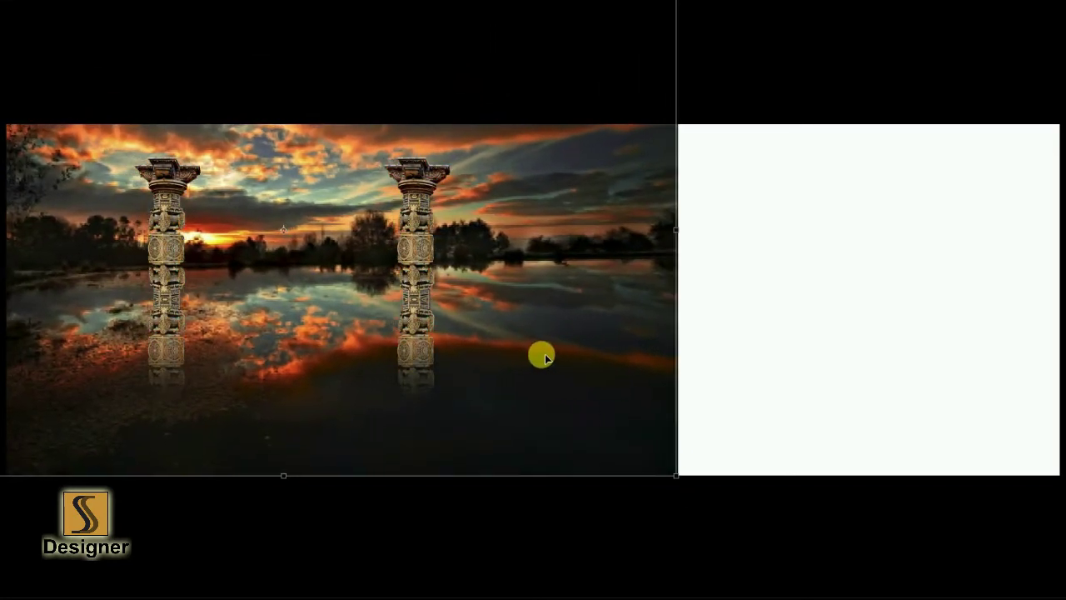
{"action": "key", "text": "ctrl+z"}
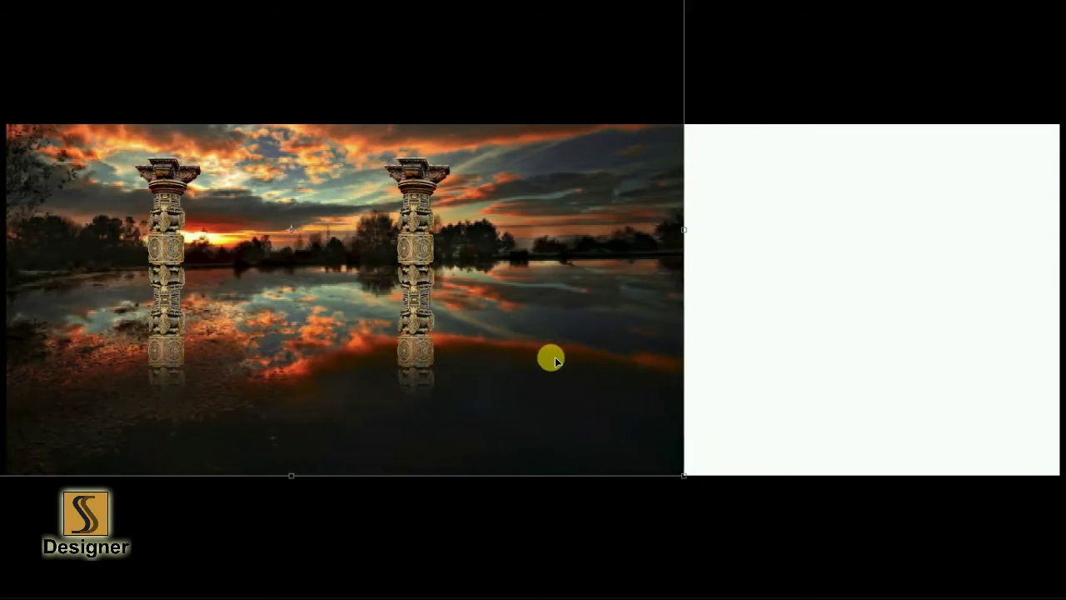
{"action": "mouse_move", "coordinate": [686, 473]}
{"action": "left_mouse_down"}
{"action": "mouse_move", "coordinate": [710, 493]}
{"action": "mouse_move", "coordinate": [683, 516]}
{"action": "left_mouse_up"}
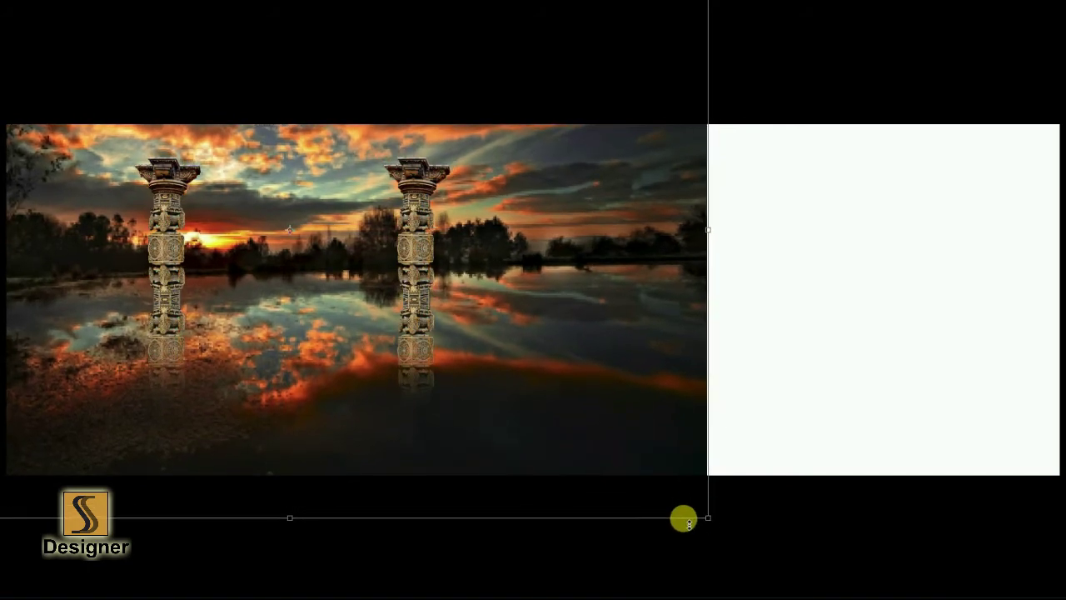
{"action": "key", "text": "Return"}
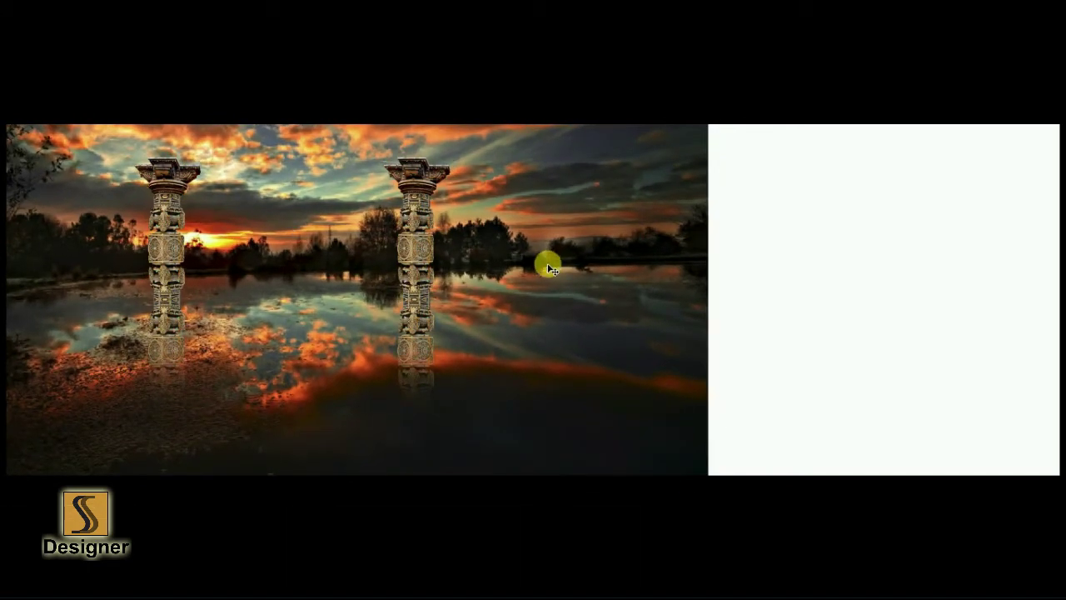
{"action": "key", "text": "Tab"}
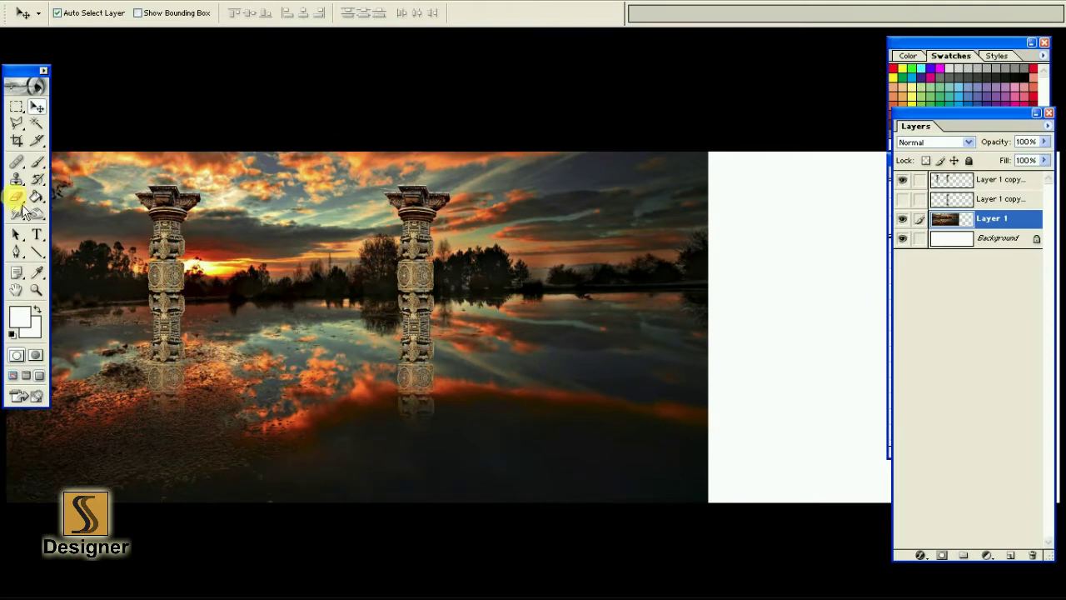
- Hide the sunset photo behind a blank, fully concealing layer mask
{"action": "left_click_drag", "start_coordinate": [17, 198], "coordinate": [79, 195]}
{"action": "key", "text": "Tab"}
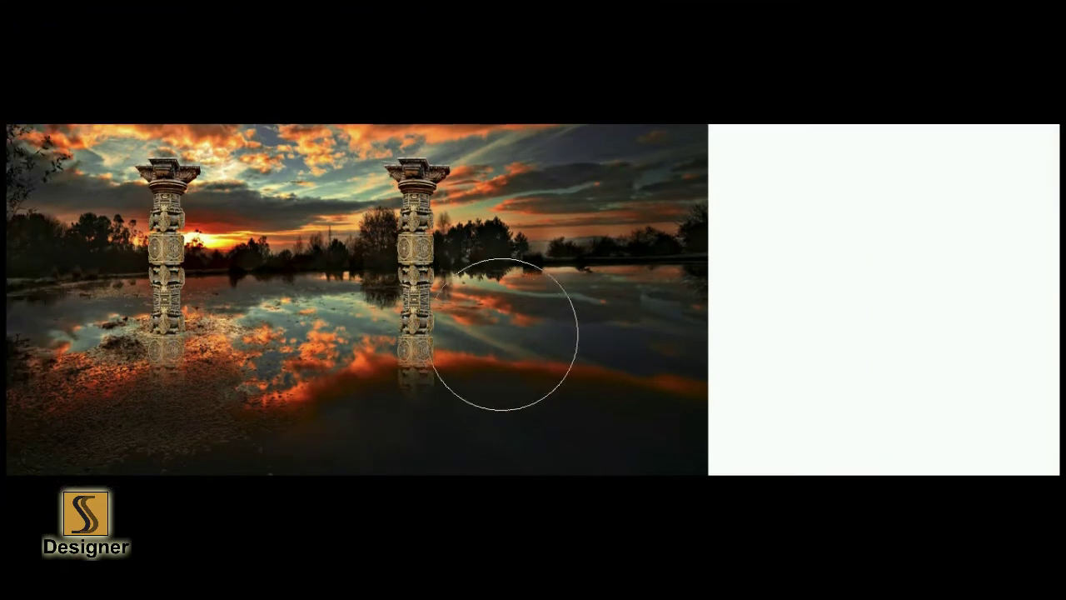
{"action": "key", "text": "Tab"}
{"action": "key", "text": "ctrl+minus"}
{"action": "key", "text": "Tab"}
{"action": "key", "text": "Tab"}
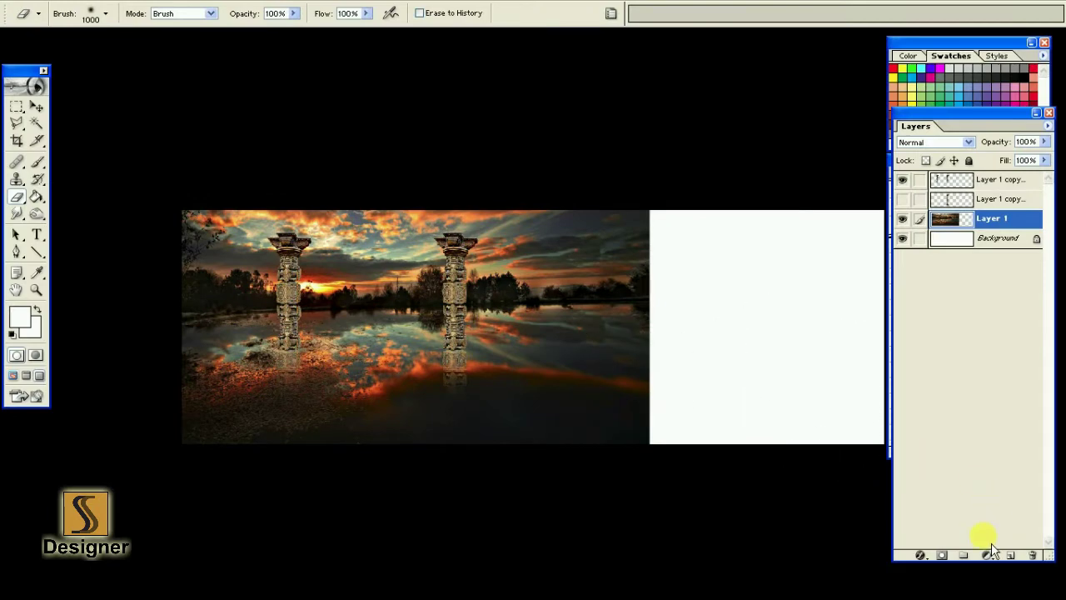
{"action": "left_click", "coordinate": [948, 556], "text": "alt"}
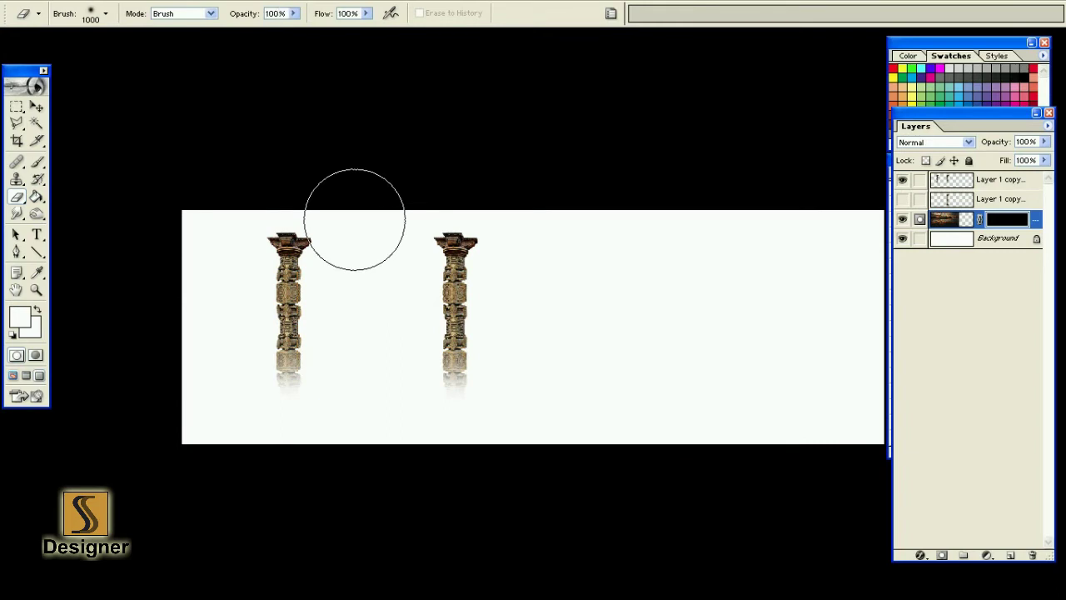
- Paint the mask with a large soft brush to reveal the sunset around both pillars
{"action": "key", "text": "bracketright"}
{"action": "key", "text": "bracketright"}
{"action": "key", "text": "bracketright"}
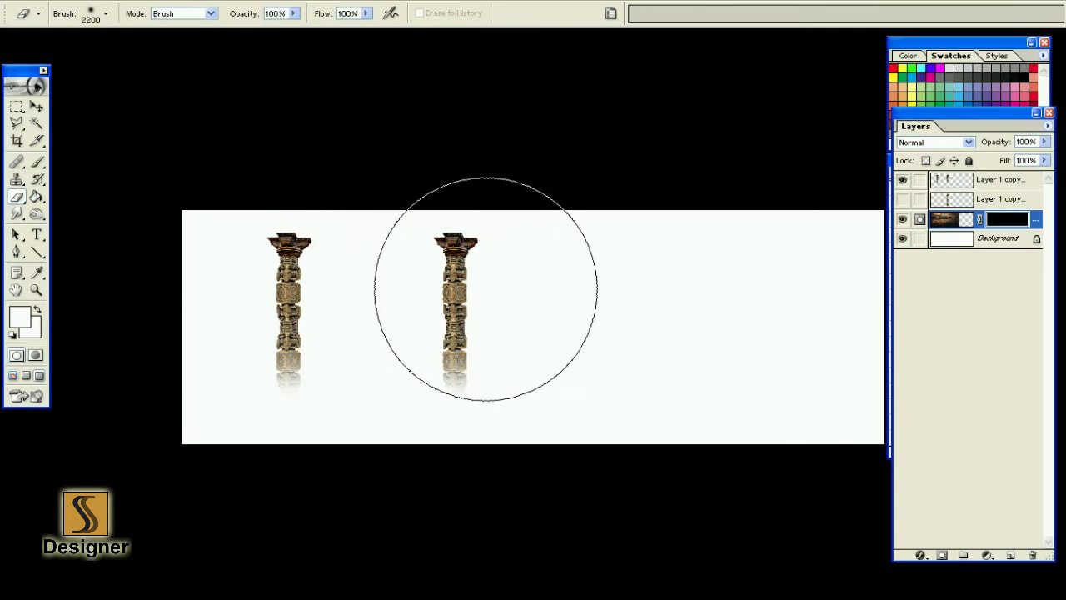
{"action": "left_click_drag", "start_coordinate": [416, 280], "coordinate": [286, 281]}
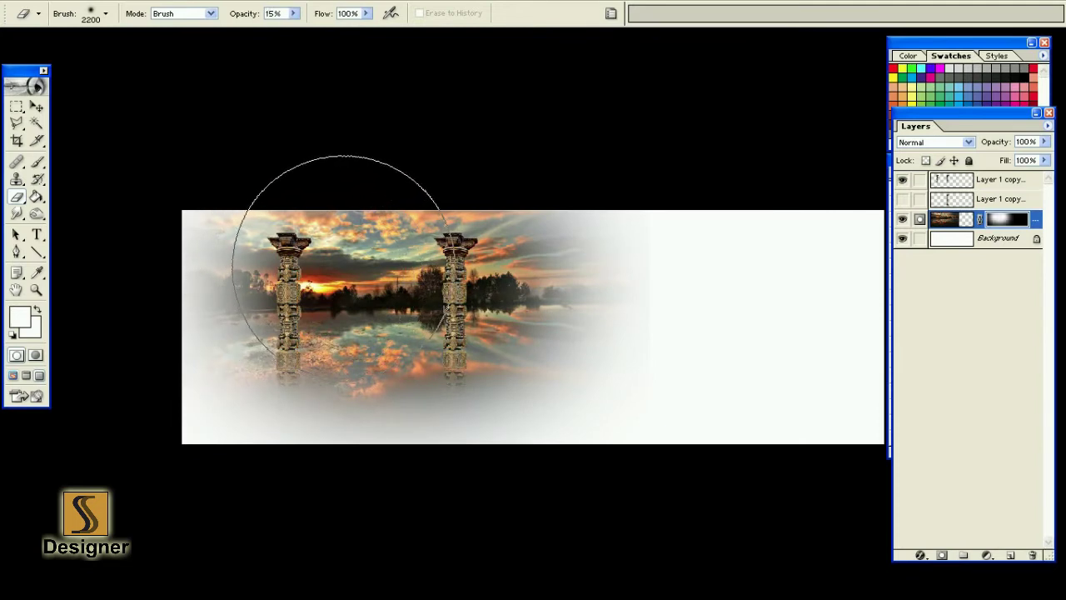
{"action": "mouse_move", "coordinate": [337, 259]}
{"action": "left_mouse_down"}
{"action": "mouse_move", "coordinate": [261, 280]}
{"action": "mouse_move", "coordinate": [214, 274]}
{"action": "left_mouse_up"}
{"action": "key", "text": "bracketleft"}
{"action": "key", "text": "bracketleft"}
{"action": "key", "text": "bracketleft"}
{"action": "key", "text": "bracketleft"}
{"action": "key", "text": "bracketleft"}
{"action": "left_click_drag", "start_coordinate": [230, 334], "coordinate": [221, 346]}
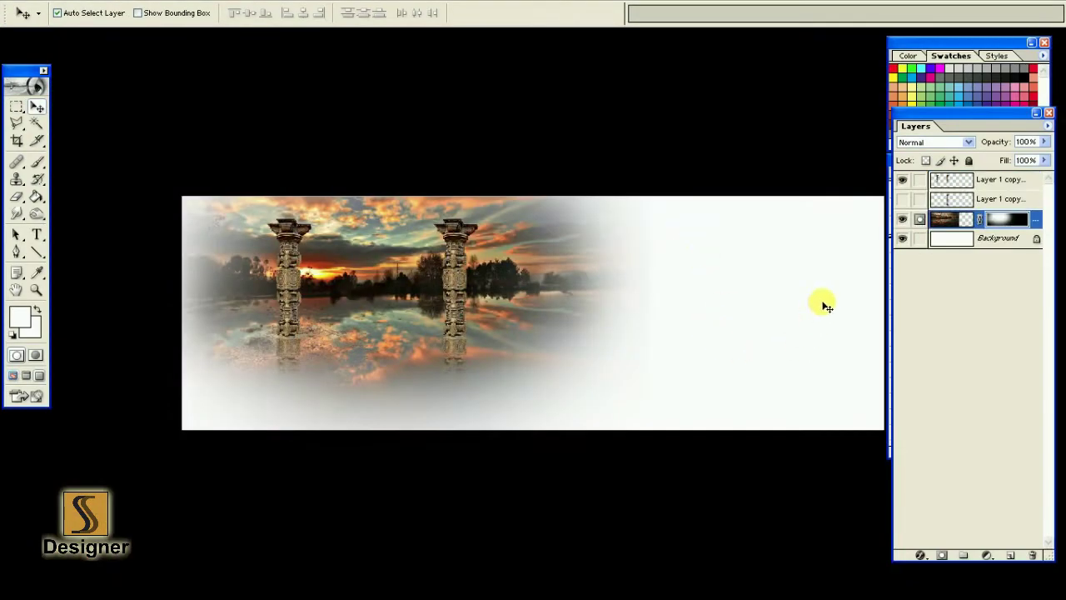
- Paste the sunset sky above the Background and stretch it to fill the whole banner
{"action": "left_click", "coordinate": [822, 306]}
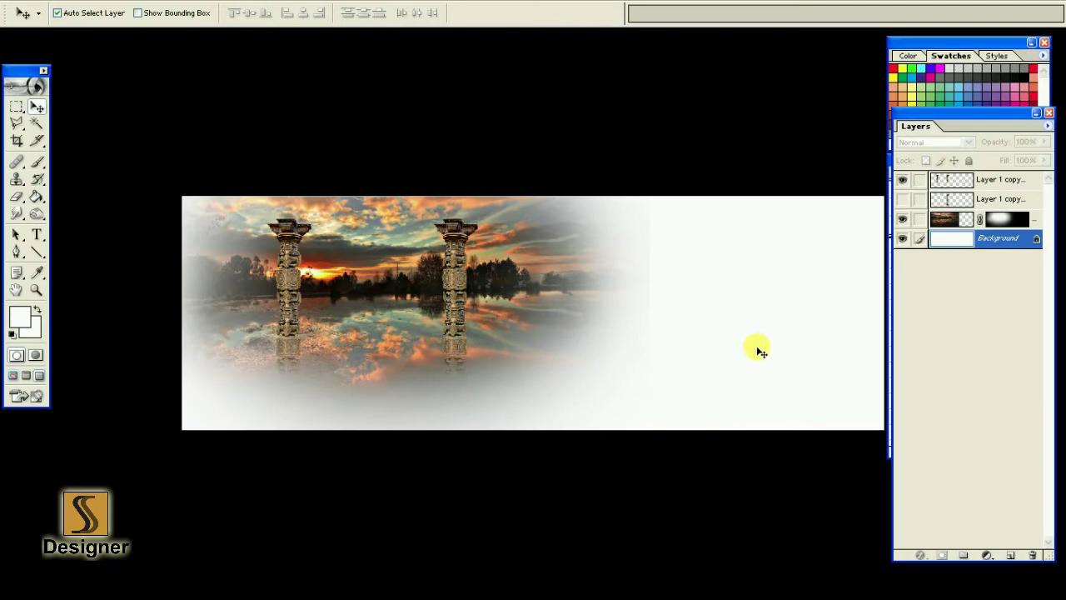
{"action": "key", "text": "Tab"}
{"action": "key", "text": "ctrl+v"}
{"action": "key", "text": "ctrl+t"}
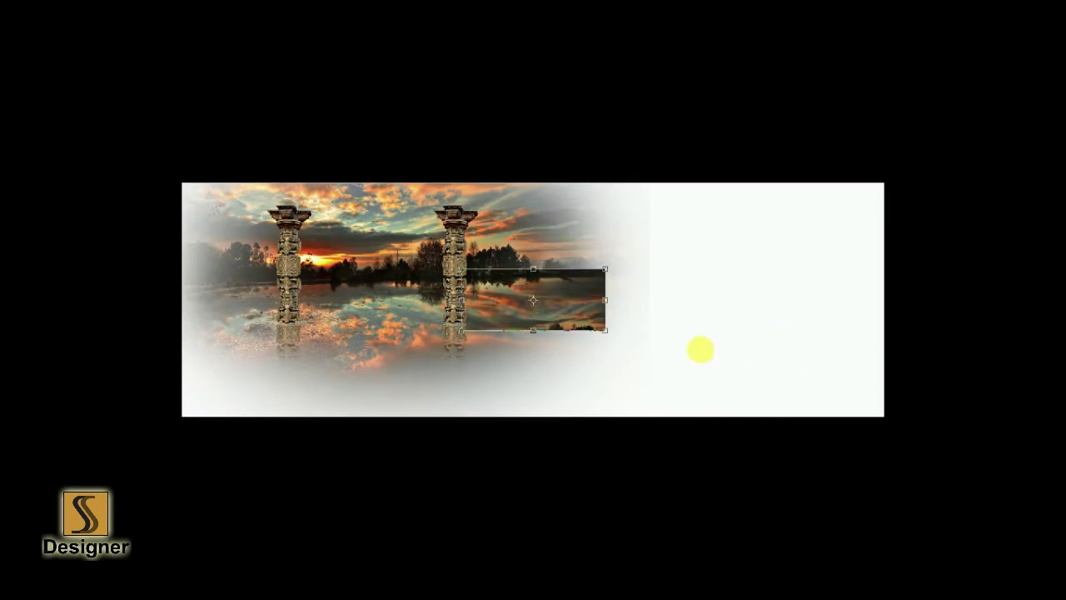
{"action": "mouse_move", "coordinate": [607, 334]}
{"action": "left_mouse_down"}
{"action": "mouse_move", "coordinate": [801, 424]}
{"action": "mouse_move", "coordinate": [773, 366]}
{"action": "left_mouse_up"}
{"action": "left_click_drag", "start_coordinate": [865, 317], "coordinate": [927, 325]}
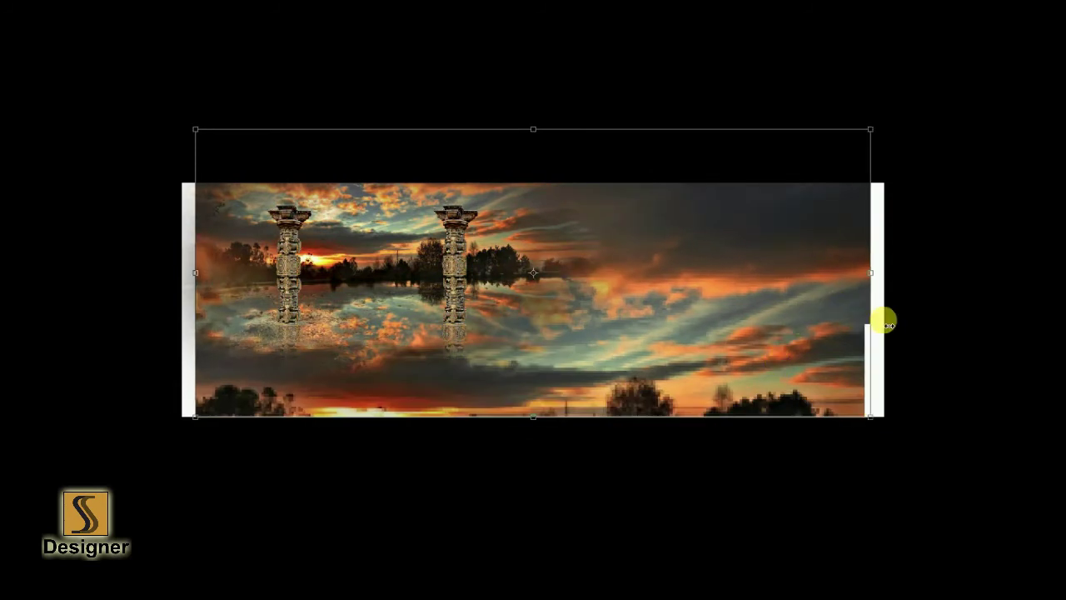
{"action": "mouse_move", "coordinate": [816, 416]}
{"action": "left_mouse_down"}
{"action": "mouse_move", "coordinate": [824, 450]}
{"action": "mouse_move", "coordinate": [821, 358]}
{"action": "left_mouse_up"}
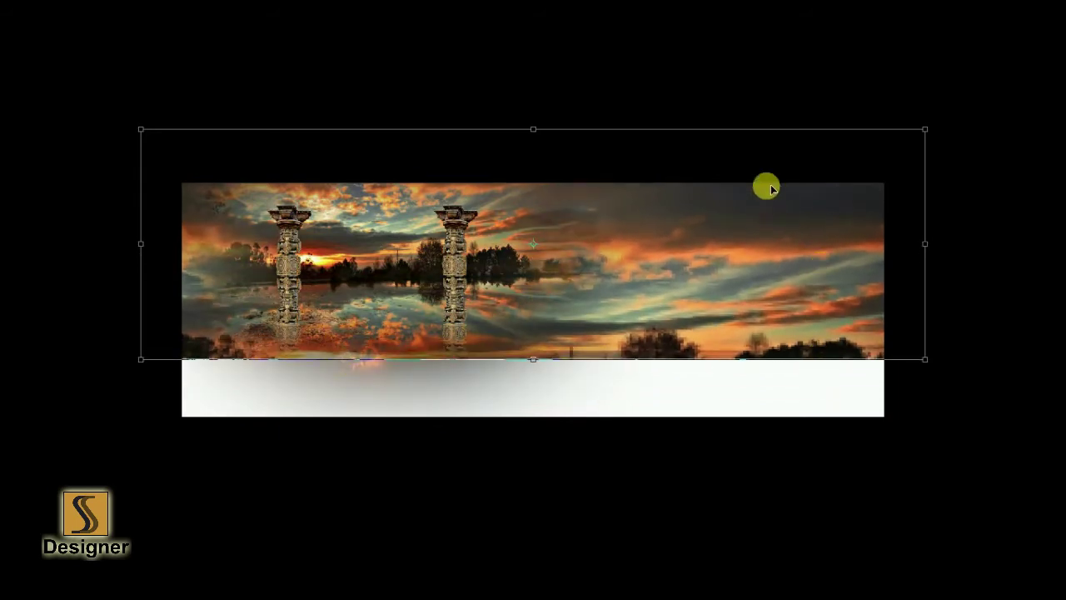
{"action": "left_click_drag", "start_coordinate": [747, 129], "coordinate": [744, 106]}
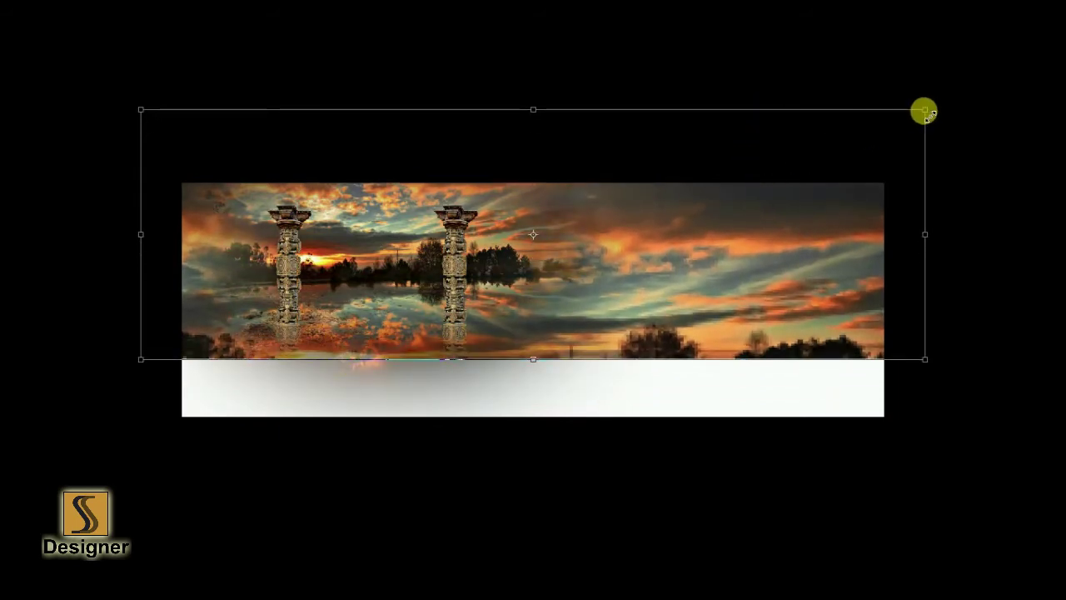
{"action": "left_click_drag", "start_coordinate": [923, 109], "coordinate": [930, 108]}
{"action": "key", "text": "Return"}
{"action": "key", "text": "ctrl+0"}
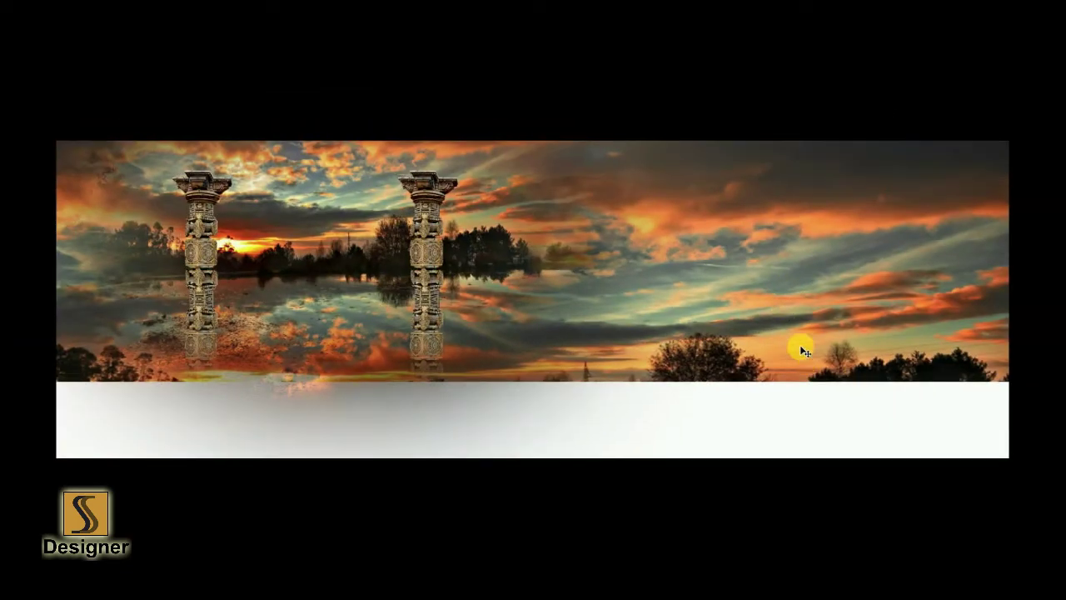
- Rotate a copy of the sky 180° and move it to the bottom as a reflection
{"action": "key", "text": "ctrl+t"}
{"action": "right_click", "coordinate": [761, 283]}
{"action": "left_click", "coordinate": [828, 385]}
{"action": "mouse_move", "coordinate": [809, 369]}
{"action": "left_mouse_down"}
{"action": "mouse_move", "coordinate": [741, 476]}
{"action": "mouse_move", "coordinate": [740, 503]}
{"action": "mouse_move", "coordinate": [740, 451]}
{"action": "left_mouse_up"}
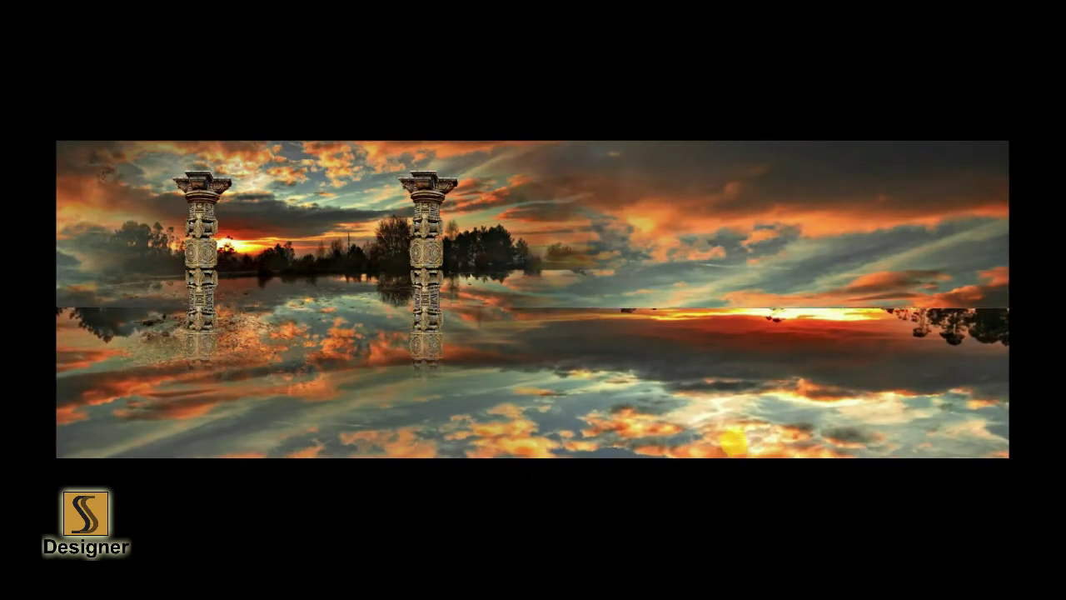
{"action": "key", "text": "Return"}
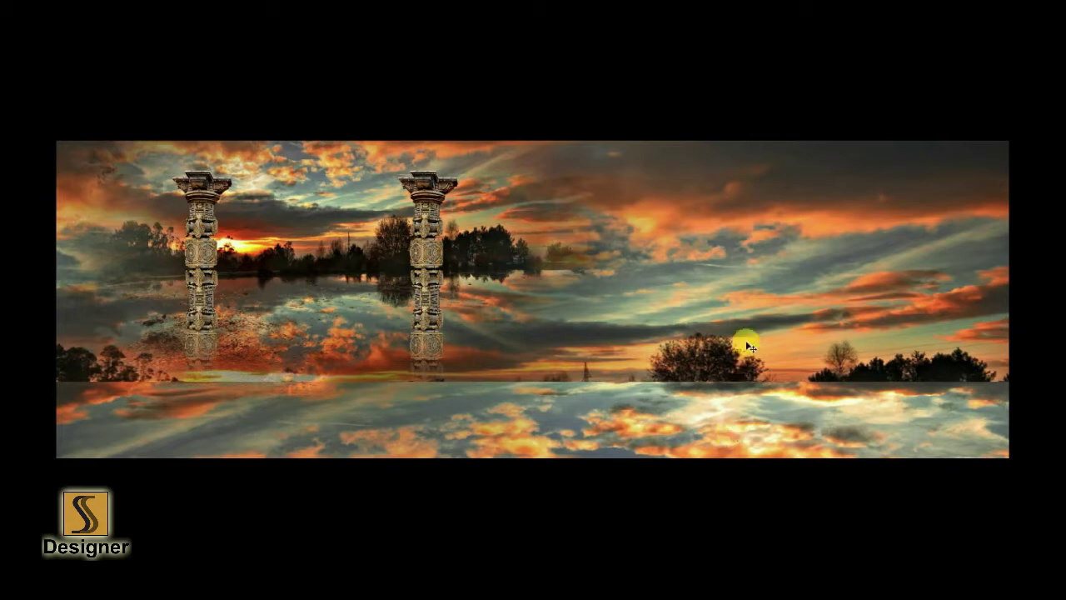
{"action": "key", "text": "ctrl+t"}
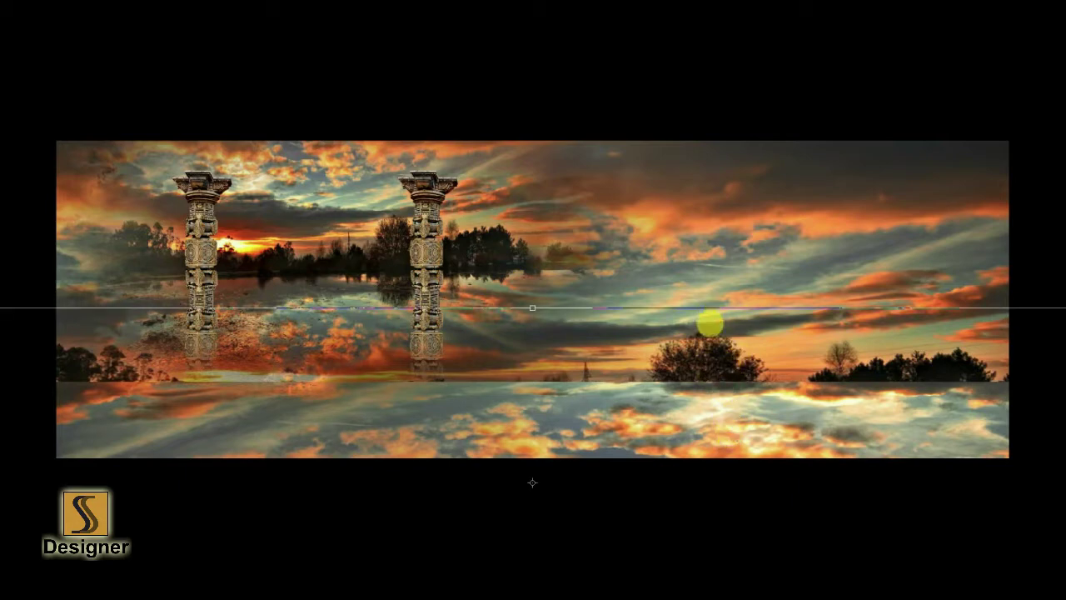
{"action": "key", "text": "Return"}
- Erase the tree silhouettes along the horizon on Layer 2 with an 800 px eraser
{"action": "key", "text": "F7"}
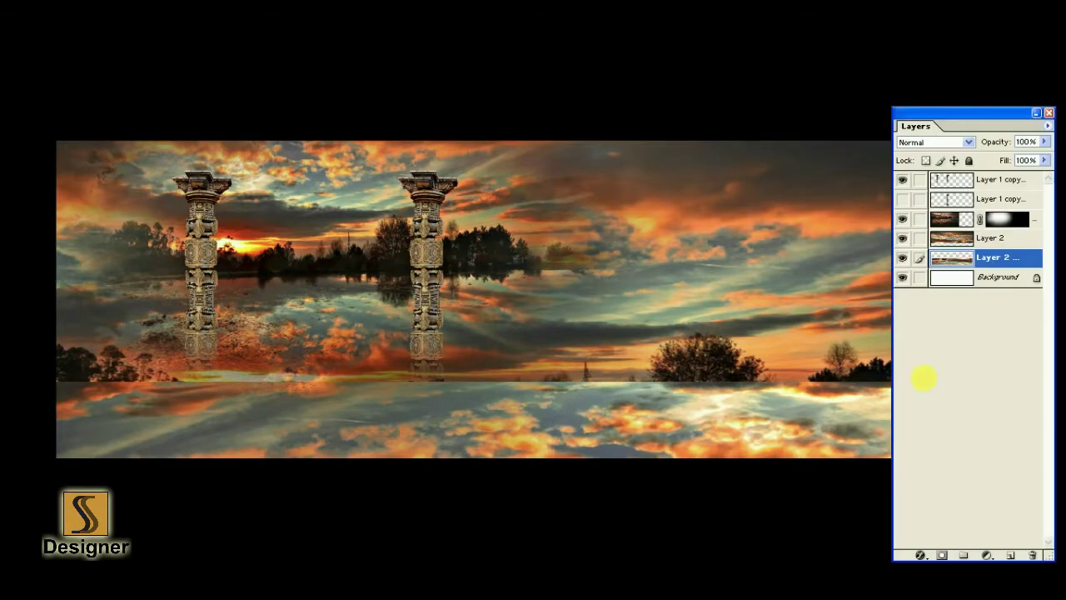
{"action": "left_click", "coordinate": [949, 238]}
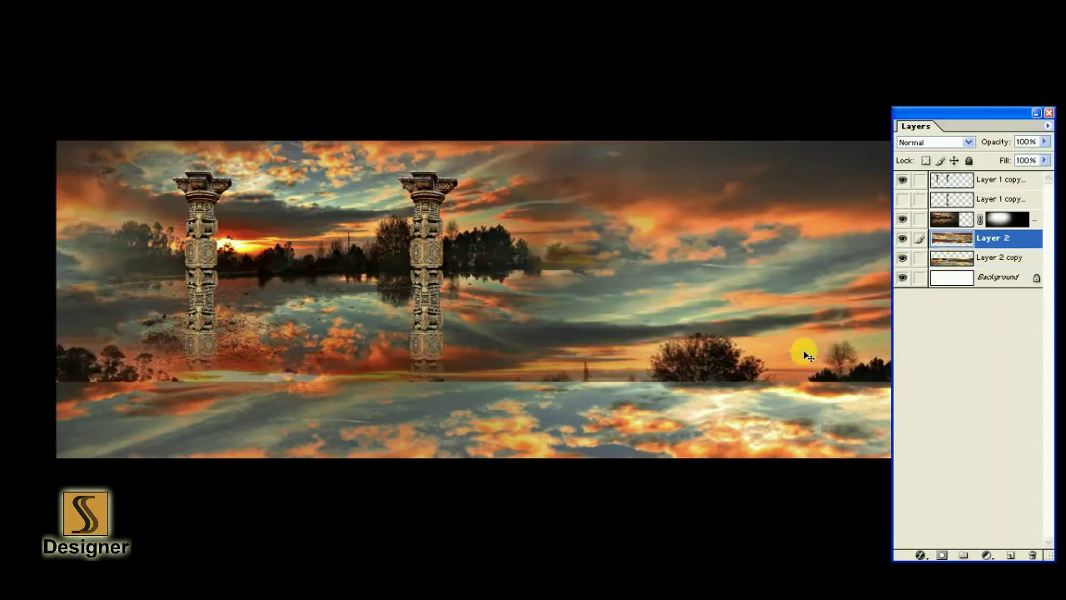
{"action": "key", "text": "Tab"}
{"action": "left_click", "coordinate": [19, 214]}
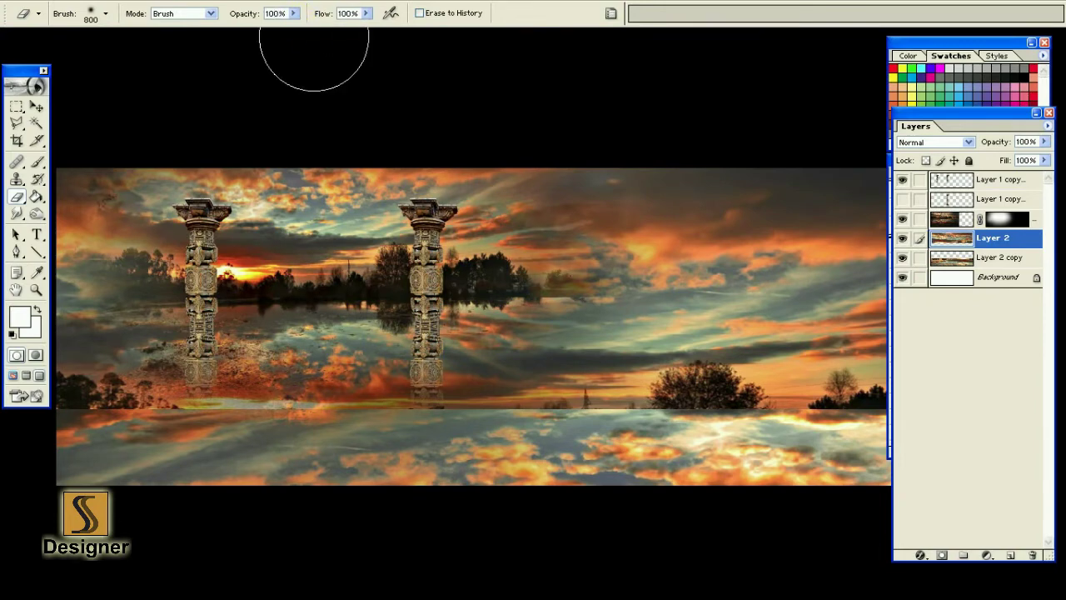
{"action": "key", "text": "ctrl+minus"}
{"action": "key", "text": "ctrl+minus"}
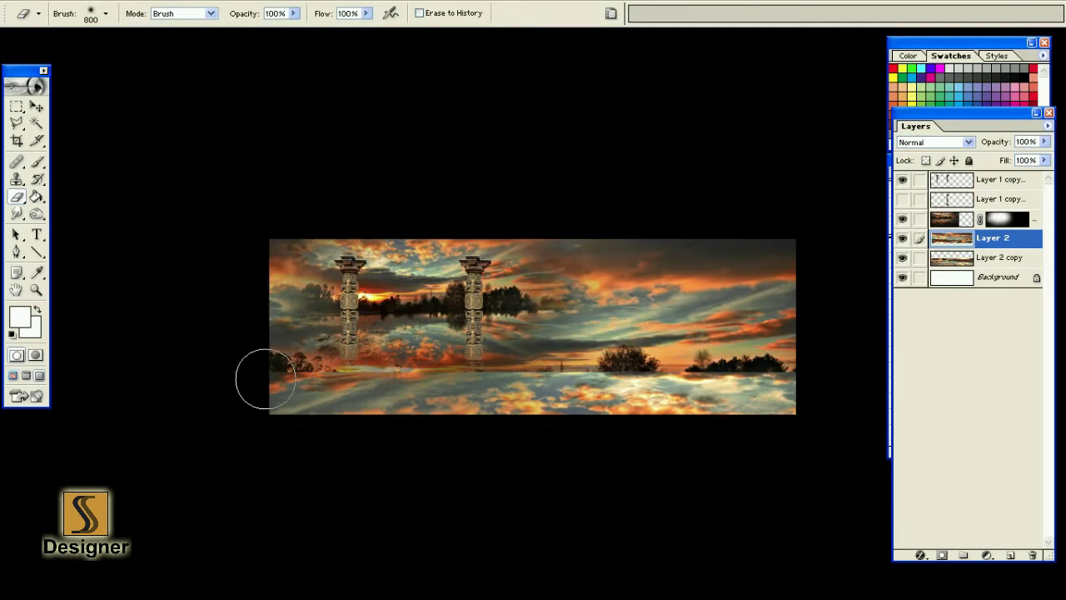
{"action": "left_click_drag", "start_coordinate": [265, 378], "coordinate": [795, 375]}
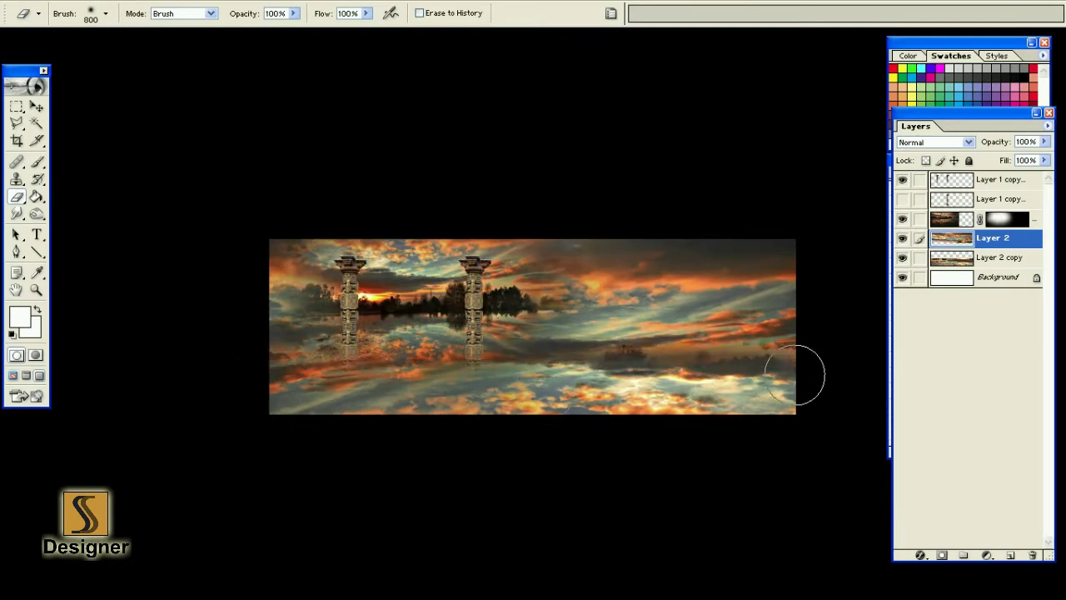
{"action": "key", "text": "ctrl+plus"}
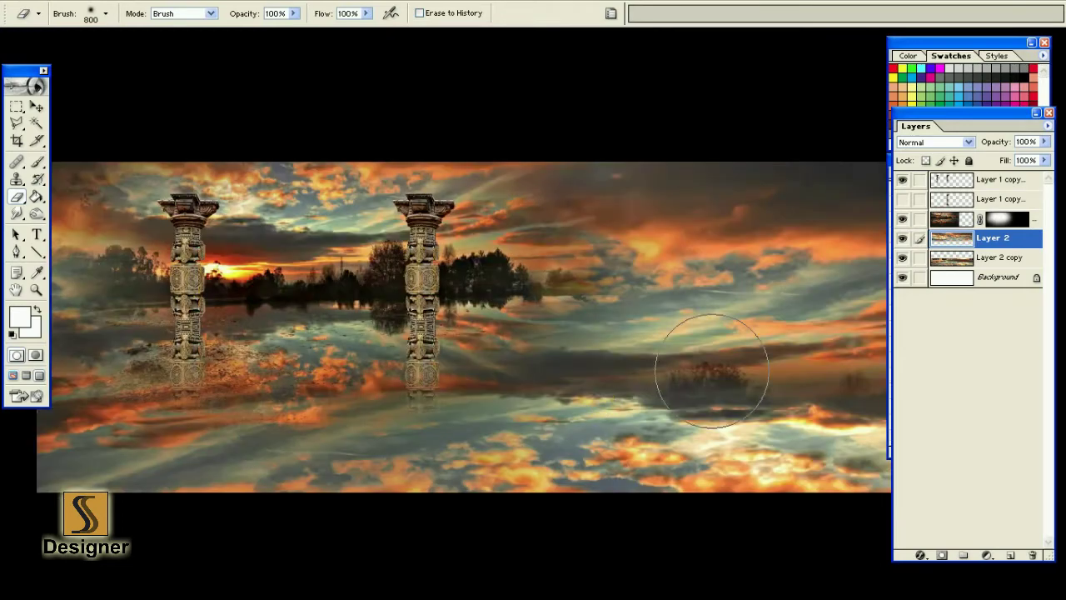
- Merge the sky layers into the Background and apply a Gaussian Blur
{"action": "key", "text": "v"}
{"action": "key", "text": "ctrl+e"}
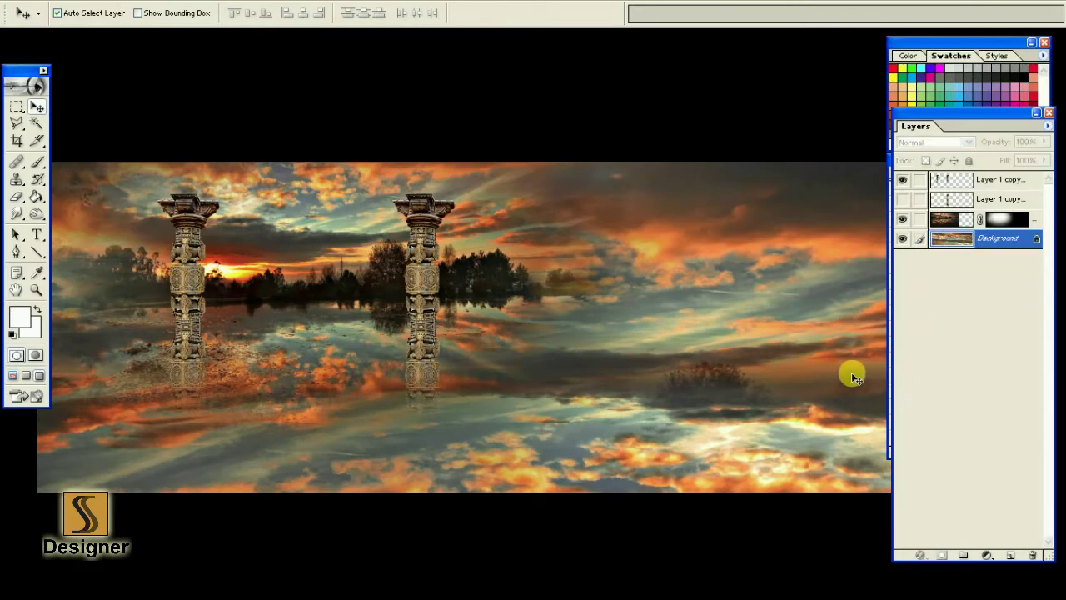
{"action": "key", "text": "alt+t"}
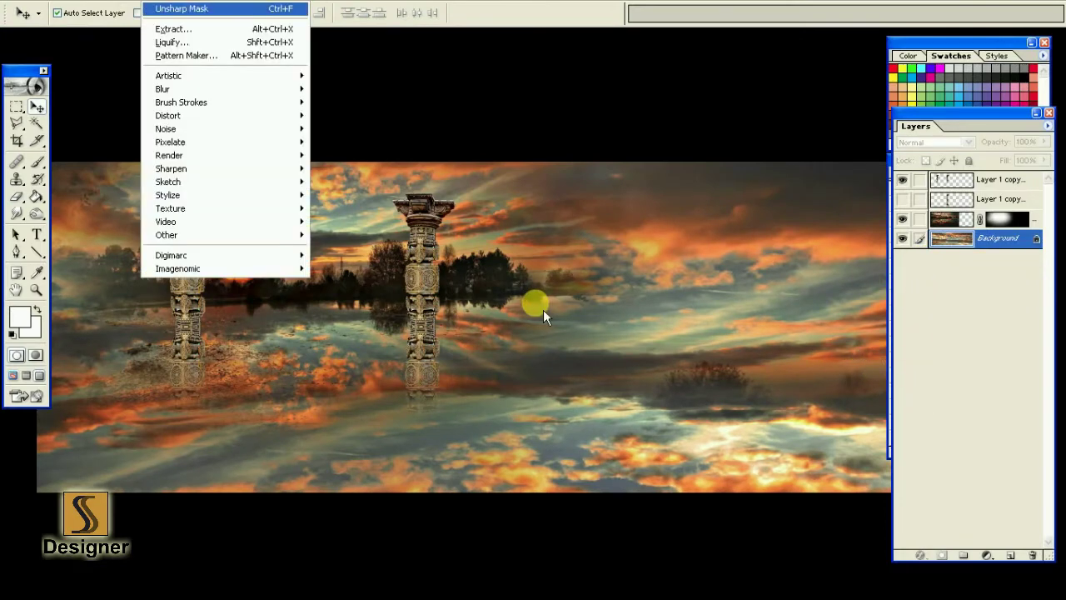
{"action": "key", "text": "Return"}
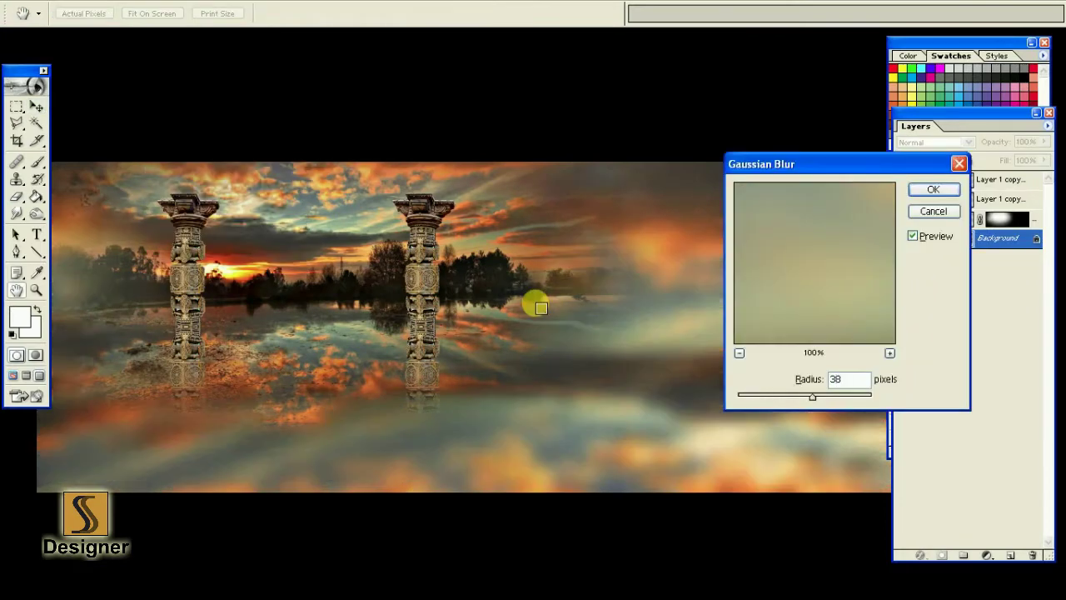
{"action": "key", "text": "BackSpace"}
{"action": "key", "text": "BackSpace"}
{"action": "type", "text": "45"}
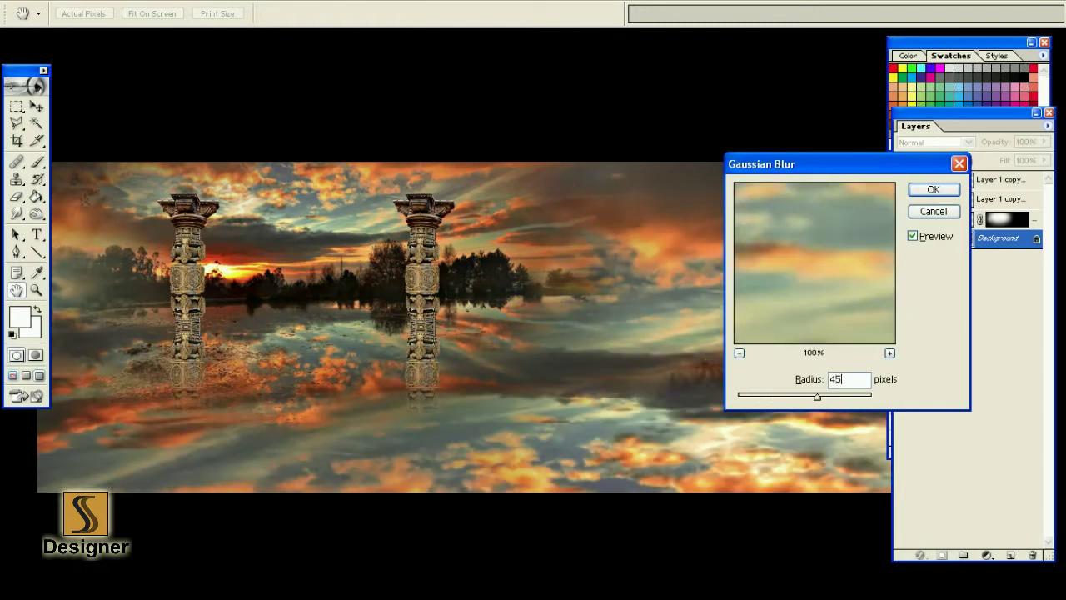
{"action": "key", "text": "Return"}
{"action": "key", "text": "v"}
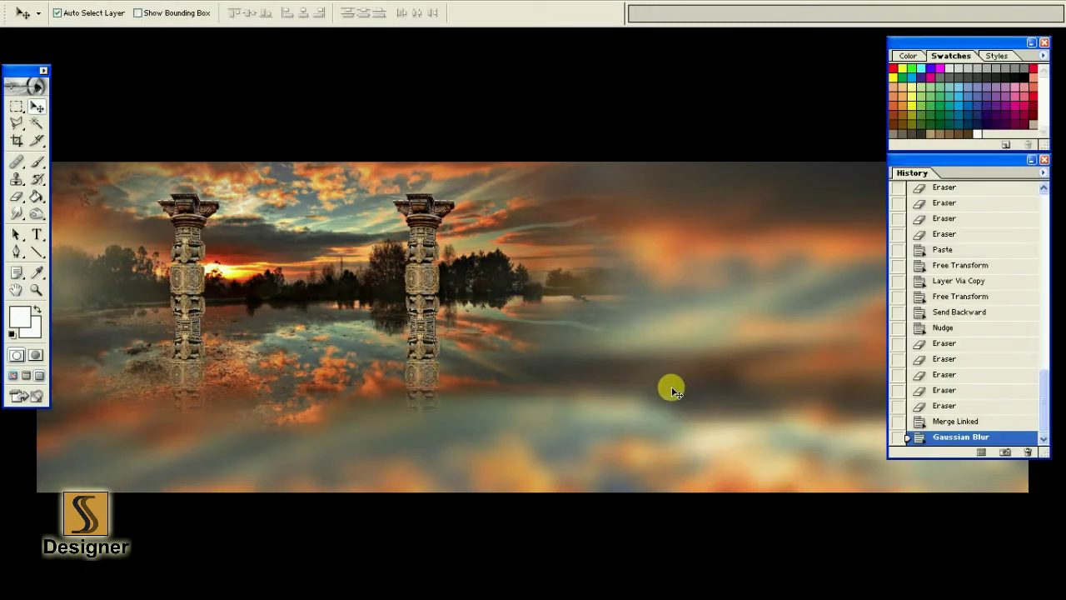
- Darken the background's midtones to 0.56 with Levels
{"action": "key", "text": "Tab"}
{"action": "key", "text": "ctrl+l"}
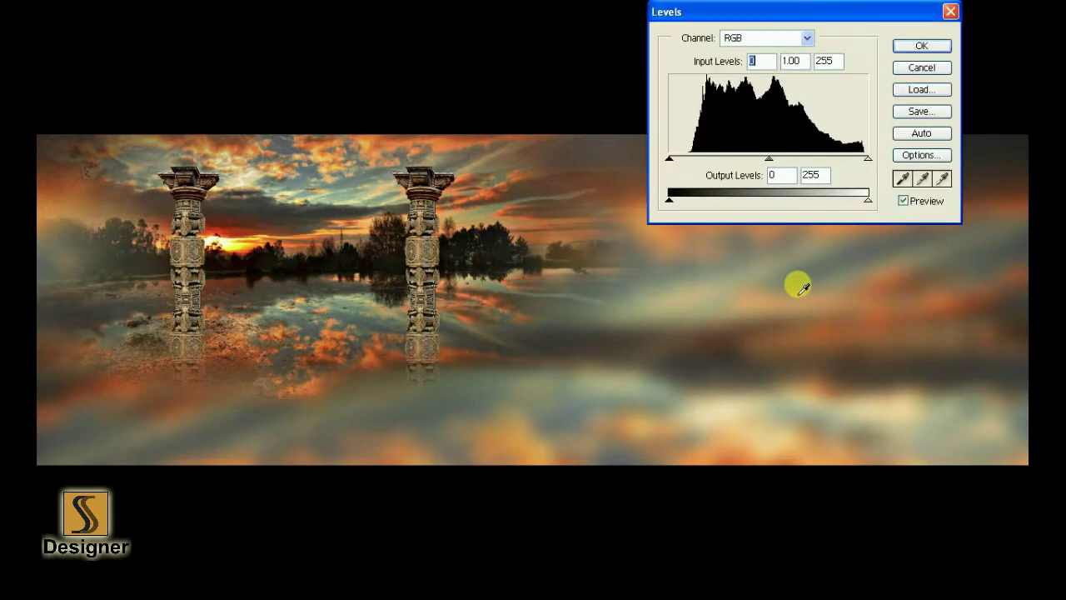
{"action": "left_click_drag", "start_coordinate": [780, 167], "coordinate": [806, 169]}
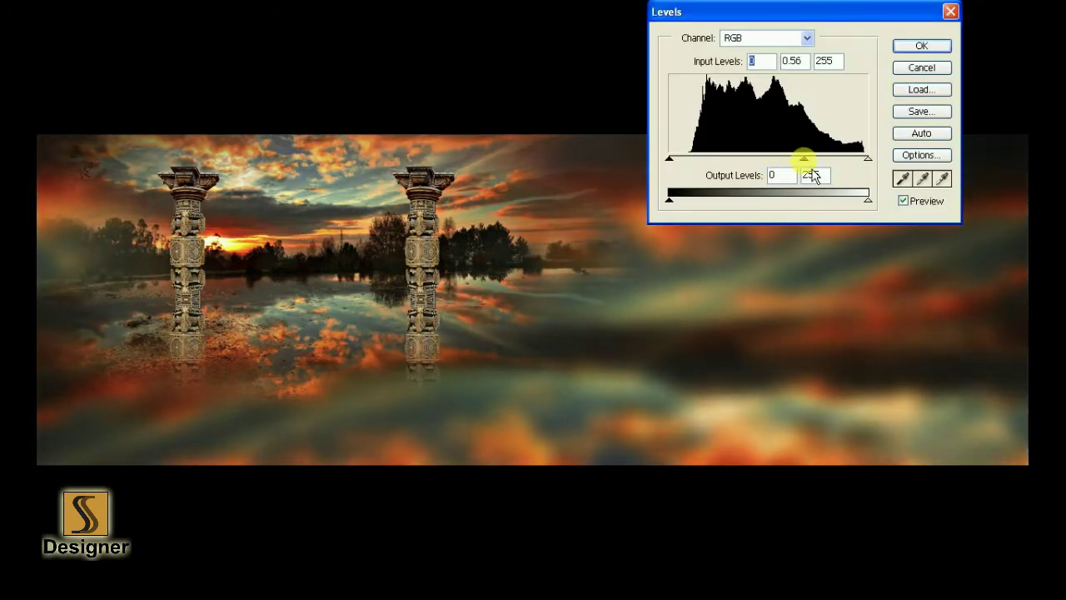
{"action": "key", "text": "Return"}
- Blur the background again at 150 pixels, then redo it at a lighter 40 pixels
{"action": "key", "text": "ctrl+alt+f"}
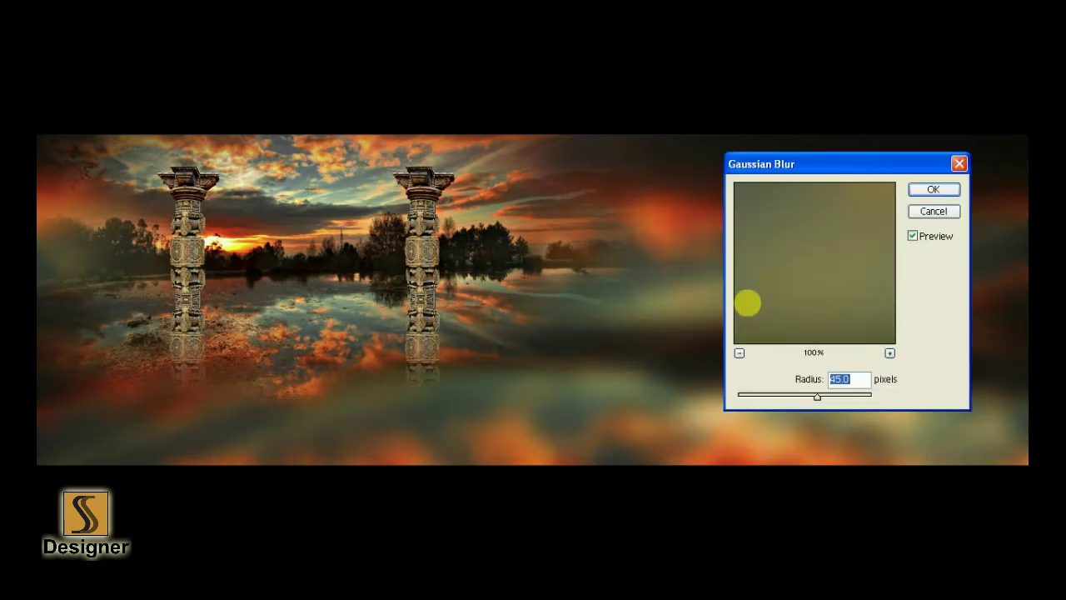
{"action": "type", "text": "0"}
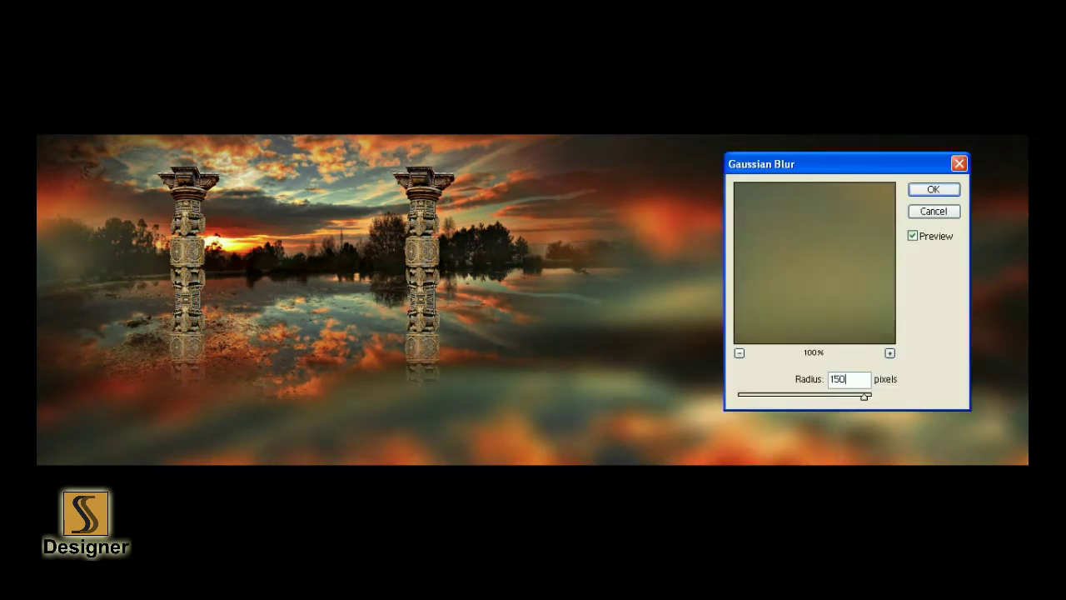
{"action": "key", "text": "Return"}
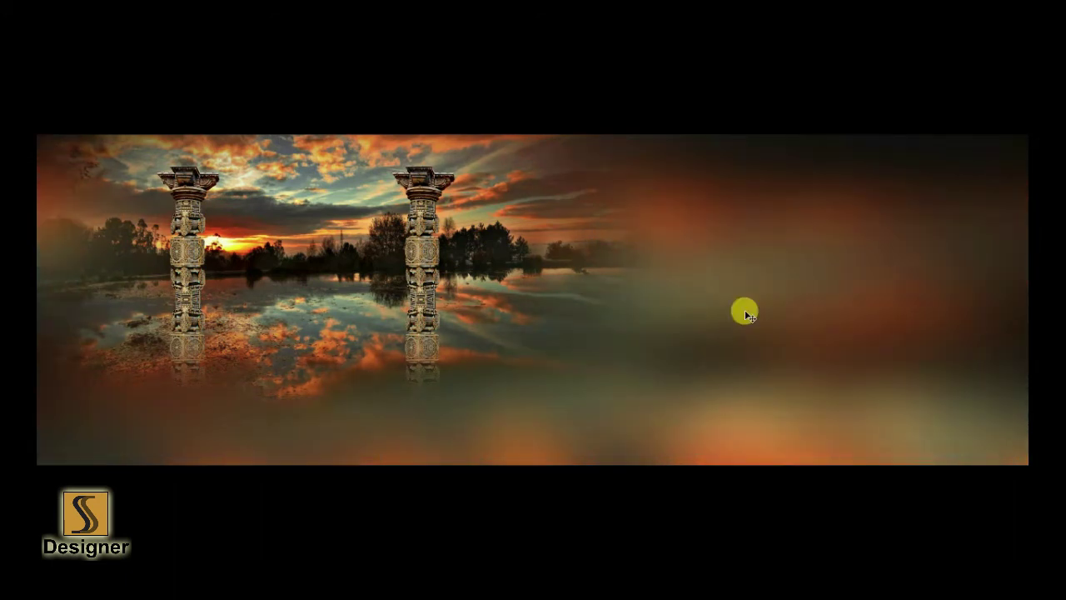
{"action": "key", "text": "ctrl+alt+f"}
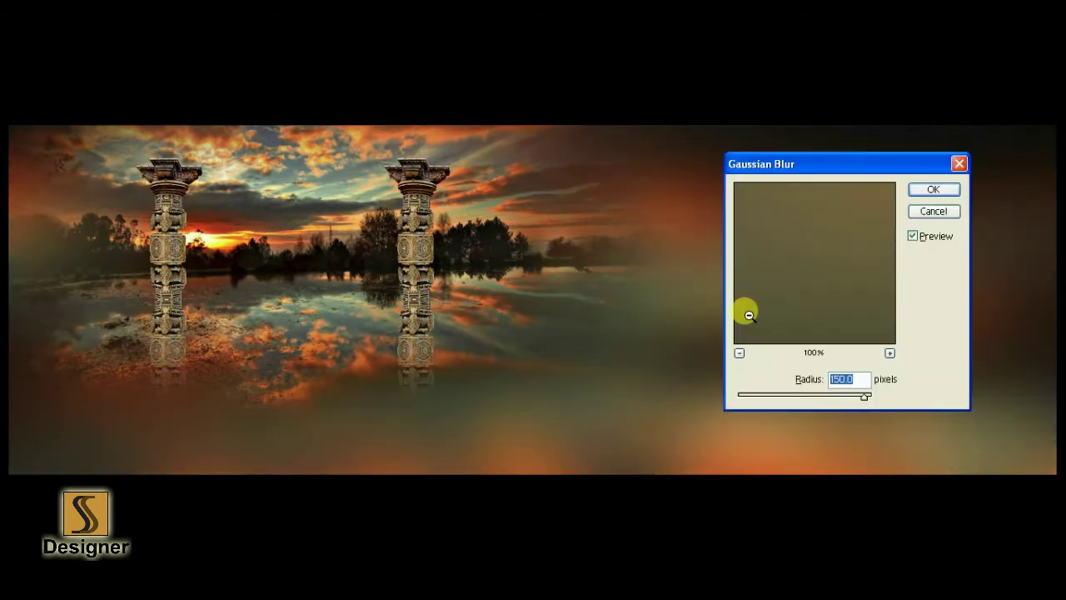
{"action": "type", "text": "40"}
{"action": "key", "text": "Return"}
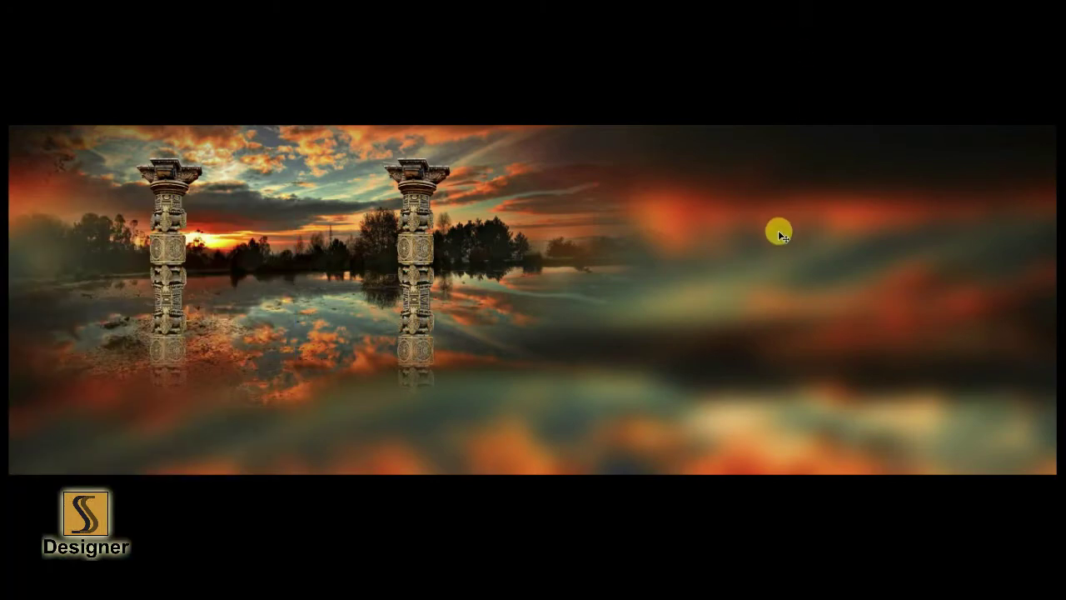
{"action": "key", "text": "ctrl+plus"}
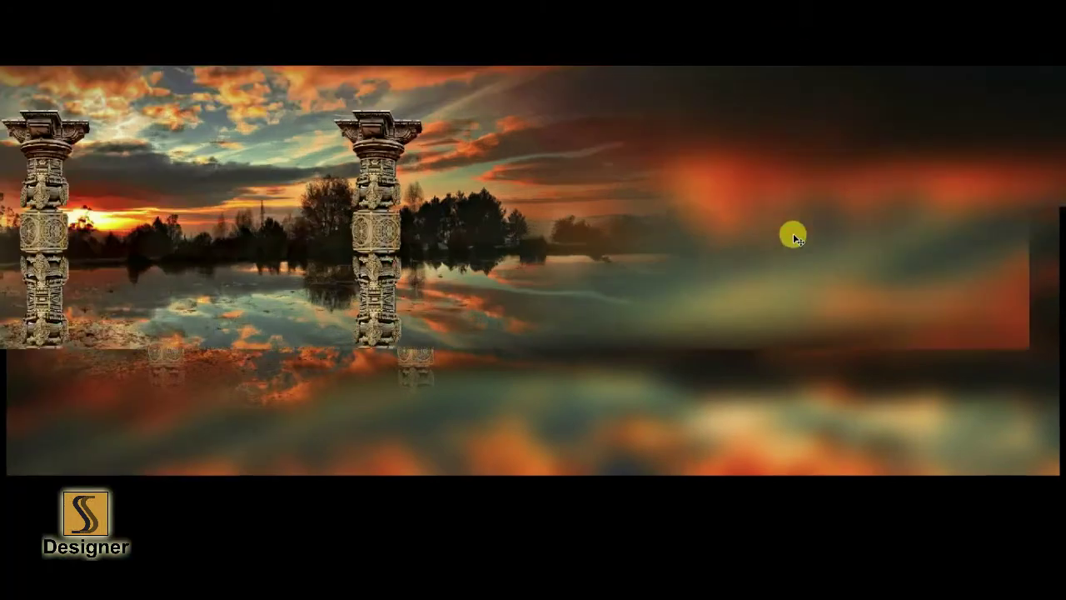
{"action": "key", "text": "Tab"}
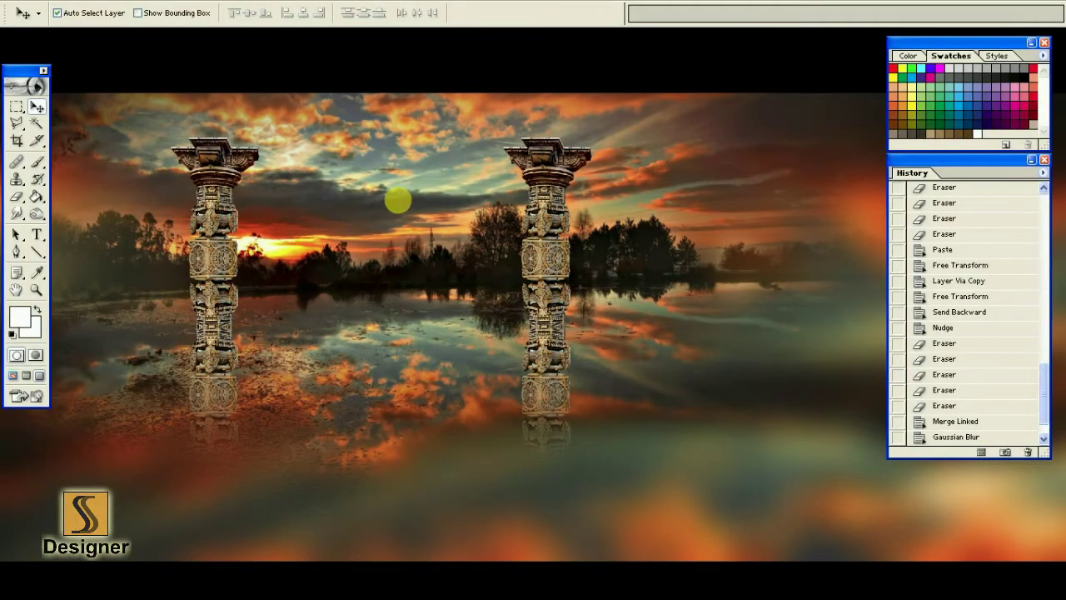
- With the 15% Eraser, fade the water reflection between the pillars into mist
{"action": "left_click", "coordinate": [16, 196]}
{"action": "key", "text": "Tab"}
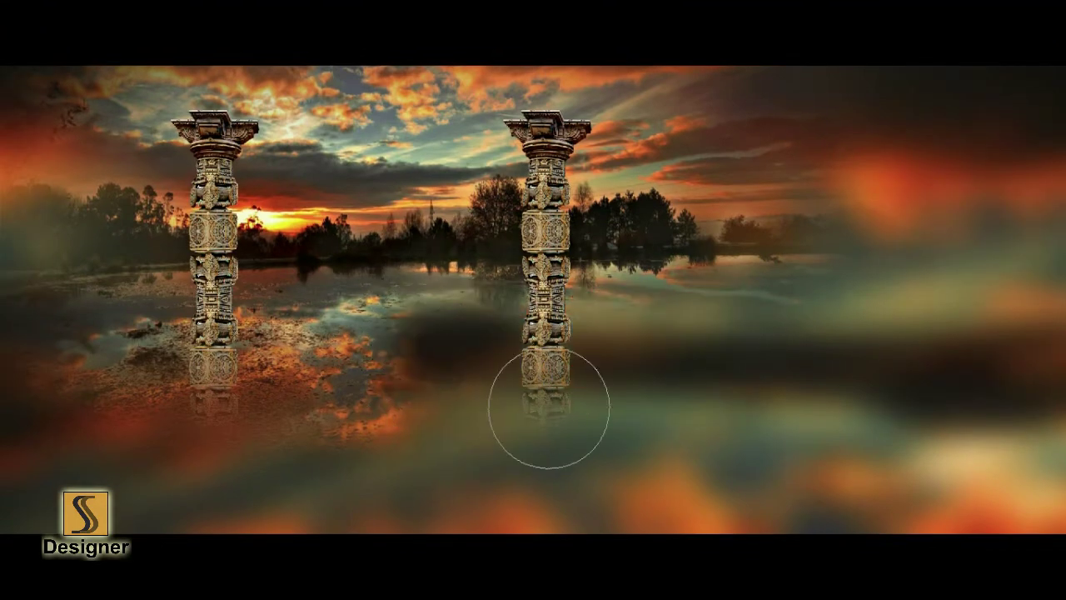
{"action": "left_click", "coordinate": [452, 359]}
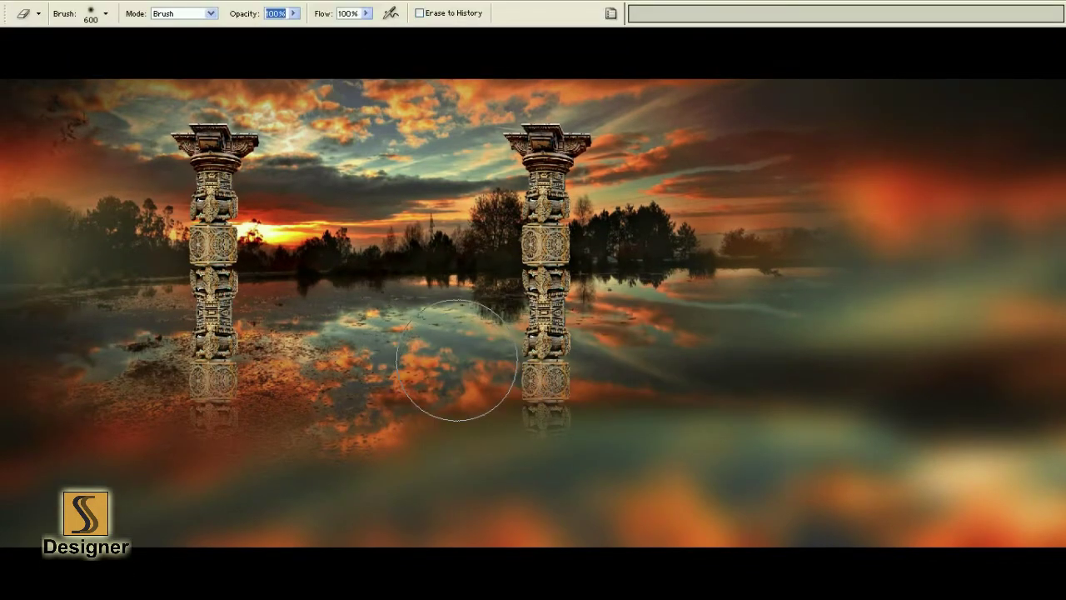
{"action": "type", "text": "15"}
{"action": "key", "text": "bracketright"}
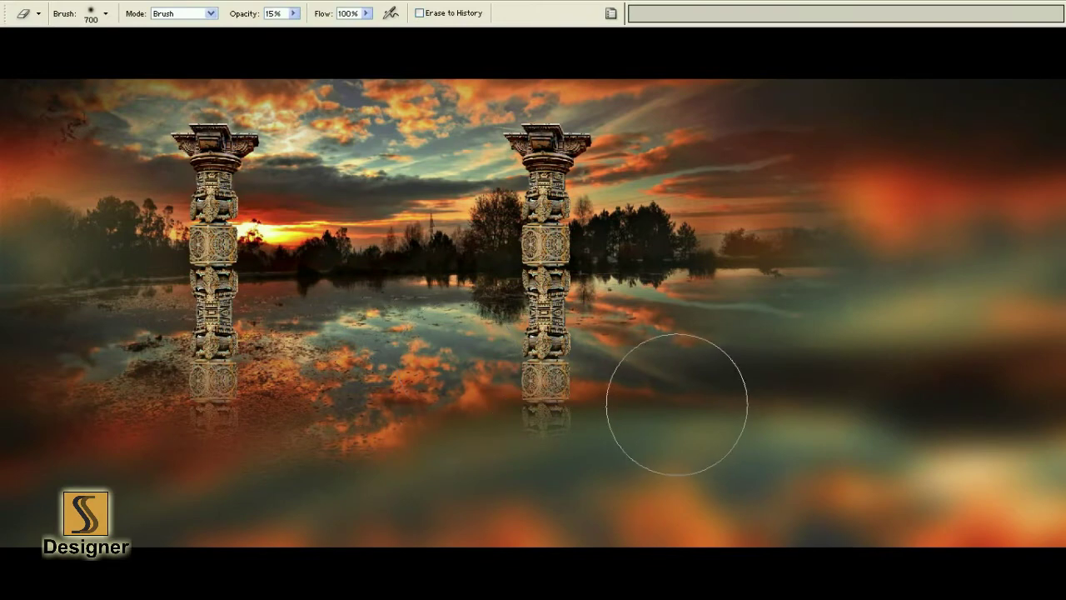
{"action": "key", "text": "bracketleft"}
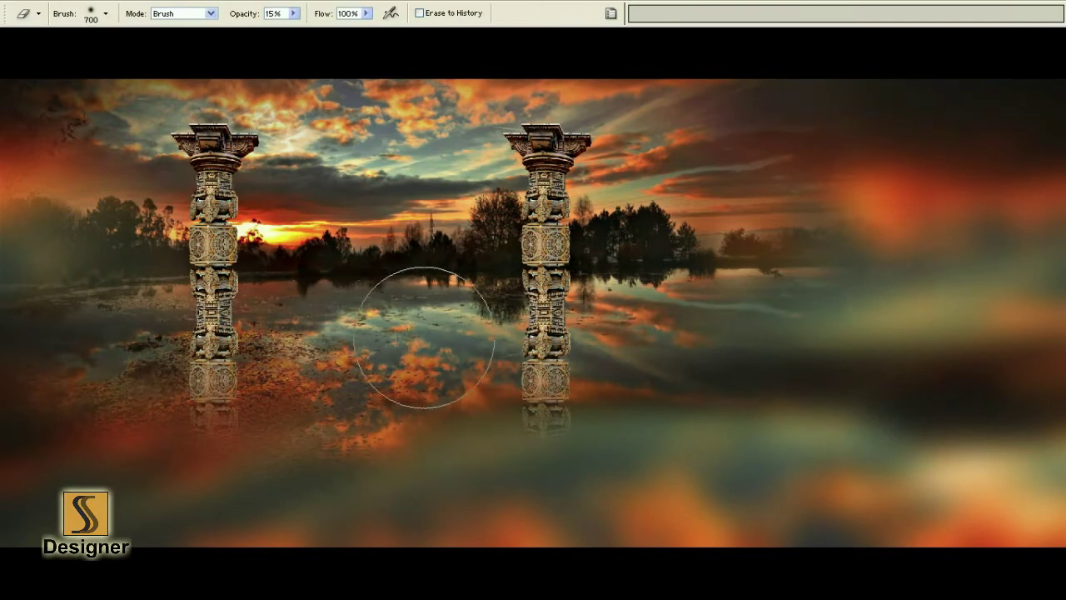
{"action": "left_click_drag", "start_coordinate": [428, 333], "coordinate": [500, 366]}
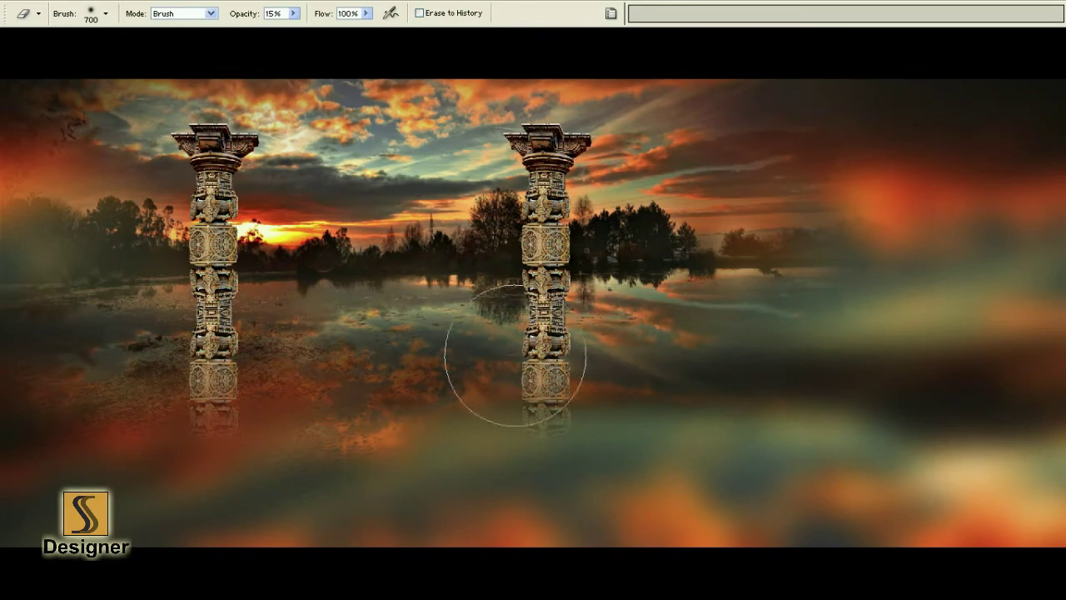
- Adjust the eraser size between 600 and 900 px, then zoom out to the whole banner
{"action": "key", "text": "bracketright"}
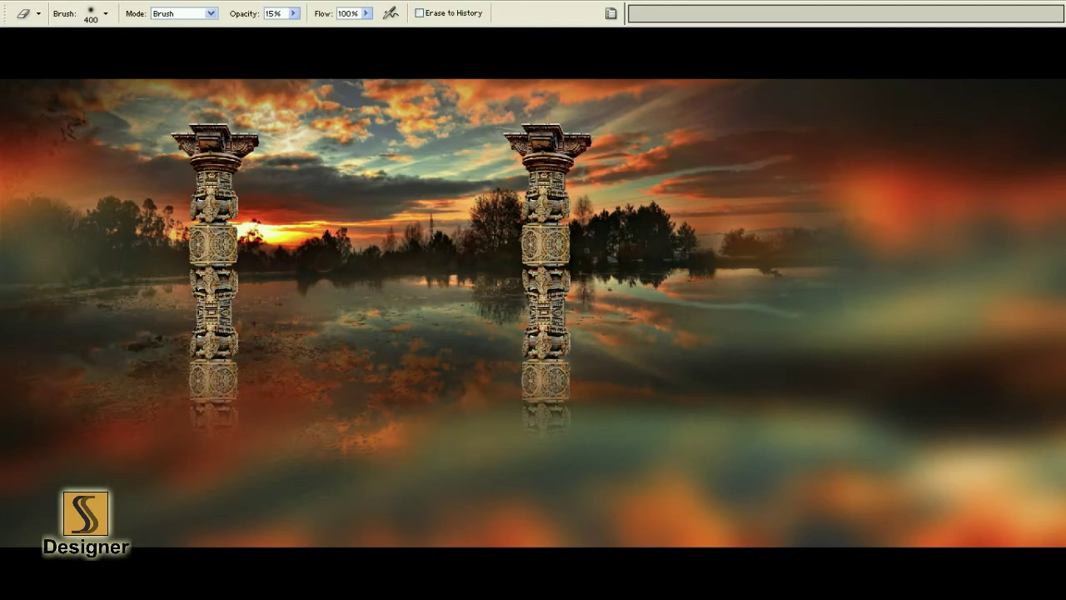
{"action": "key", "text": "bracketleft"}
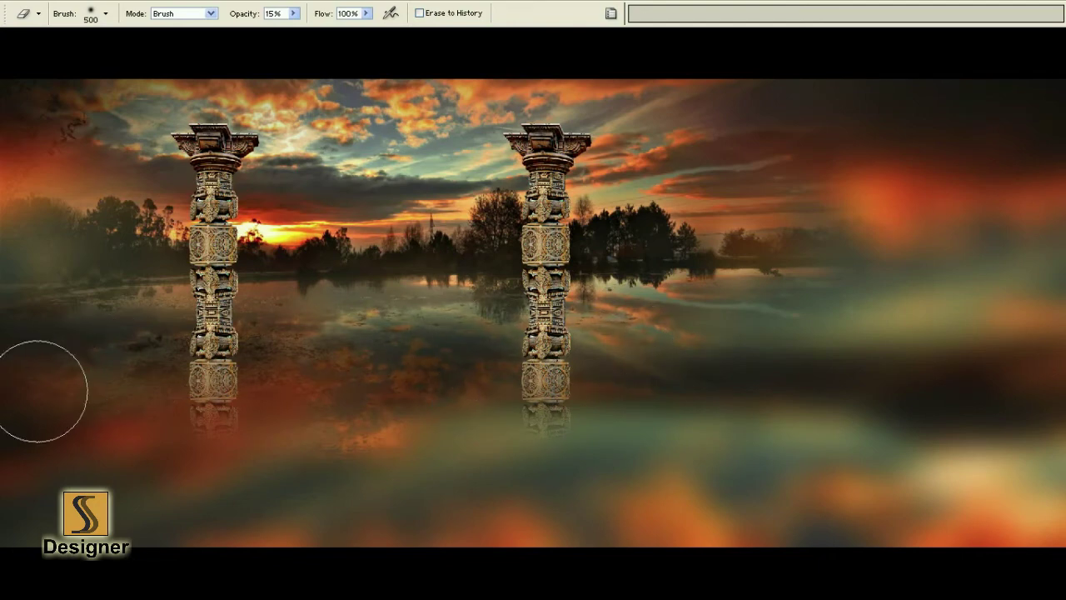
{"action": "key", "text": "bracketright"}
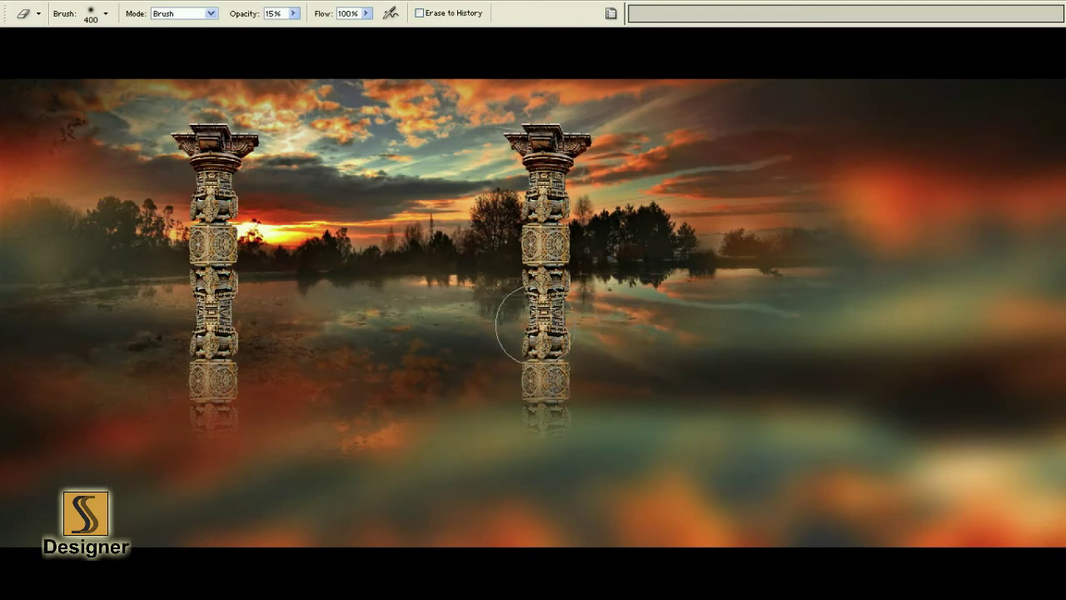
{"action": "key", "text": "bracketright"}
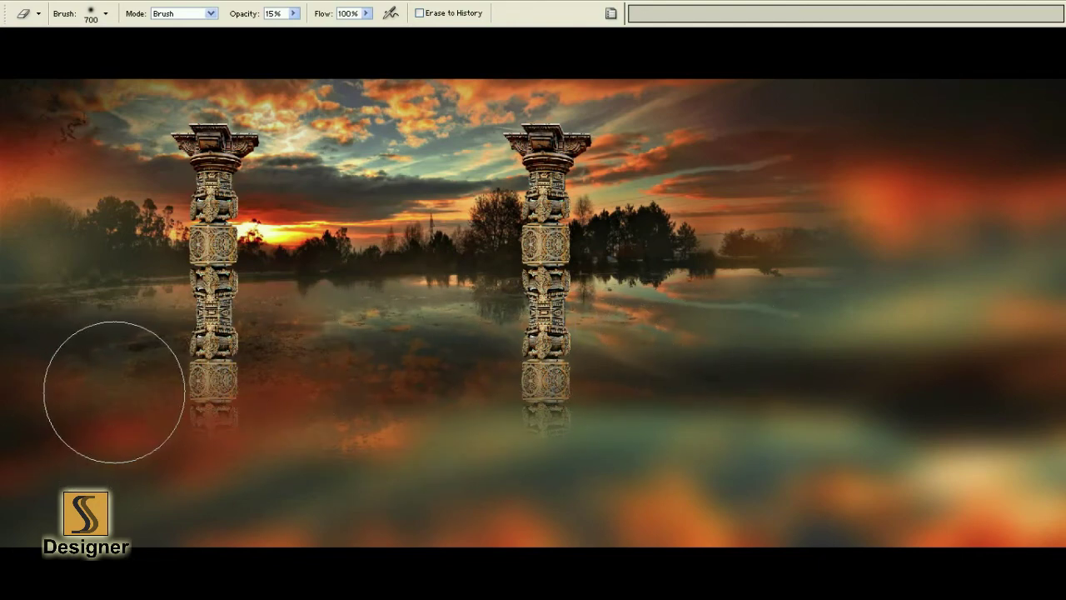
{"action": "key", "text": "bracketleft"}
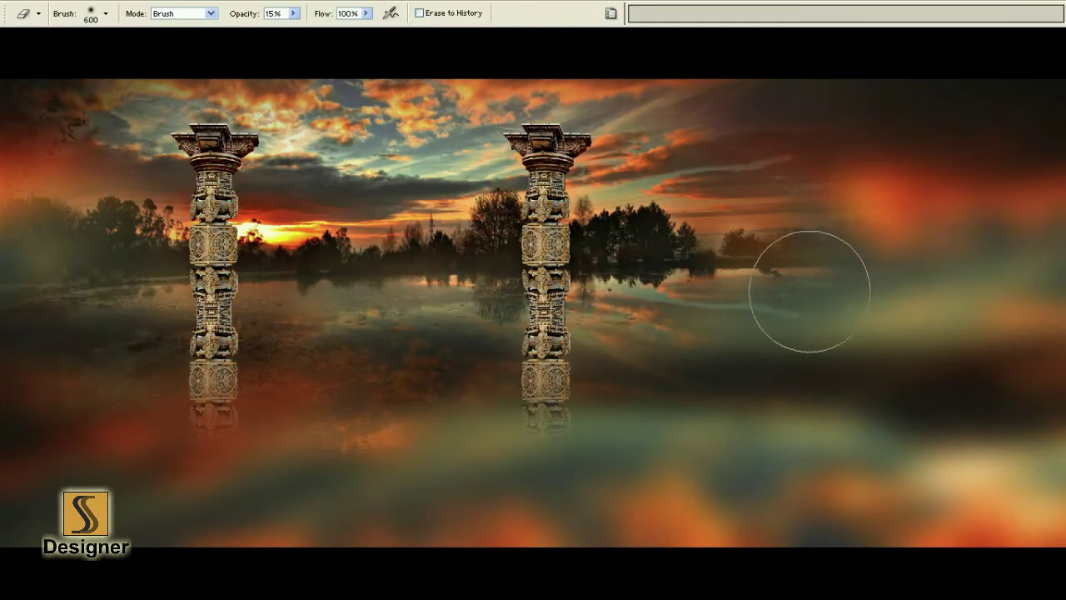
{"action": "key", "text": "bracketright"}
{"action": "key", "text": "bracketright"}
{"action": "key", "text": "bracketleft"}
{"action": "key", "text": "bracketleft"}
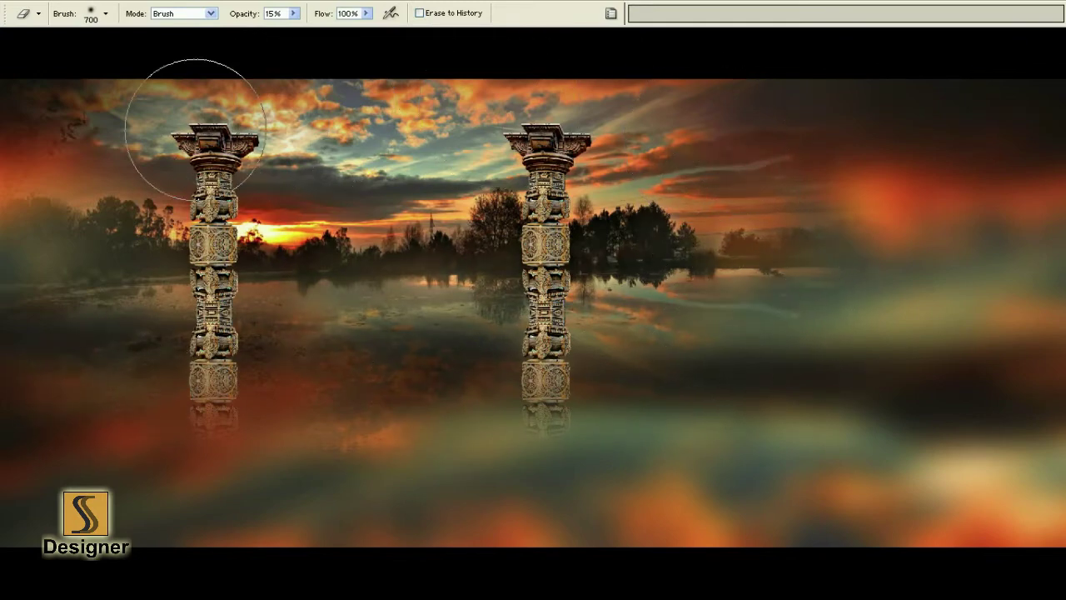
{"action": "key", "text": "bracketright"}
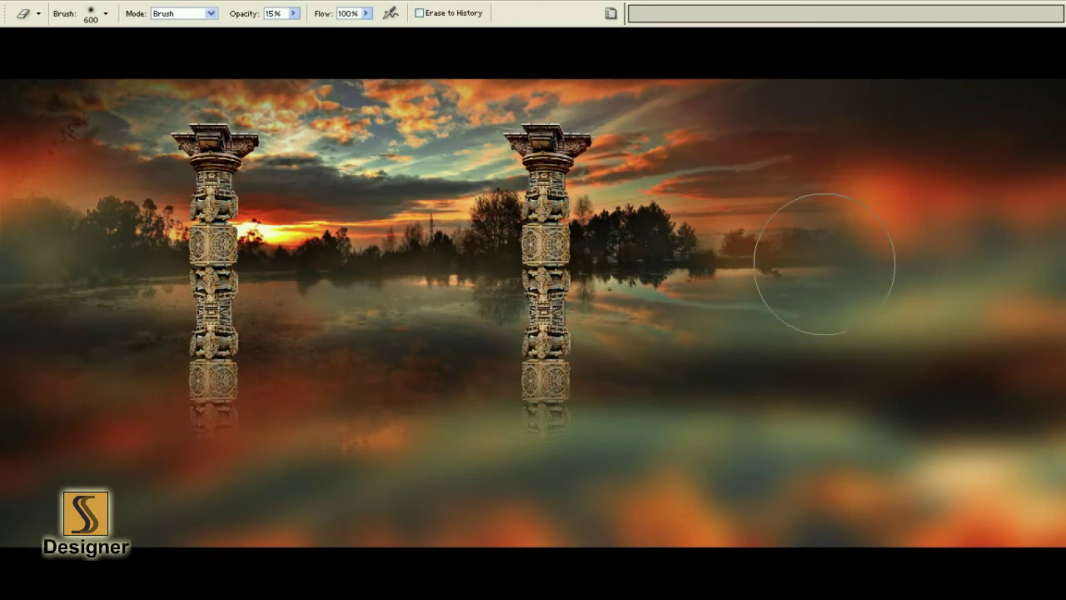
{"action": "key", "text": "bracketright"}
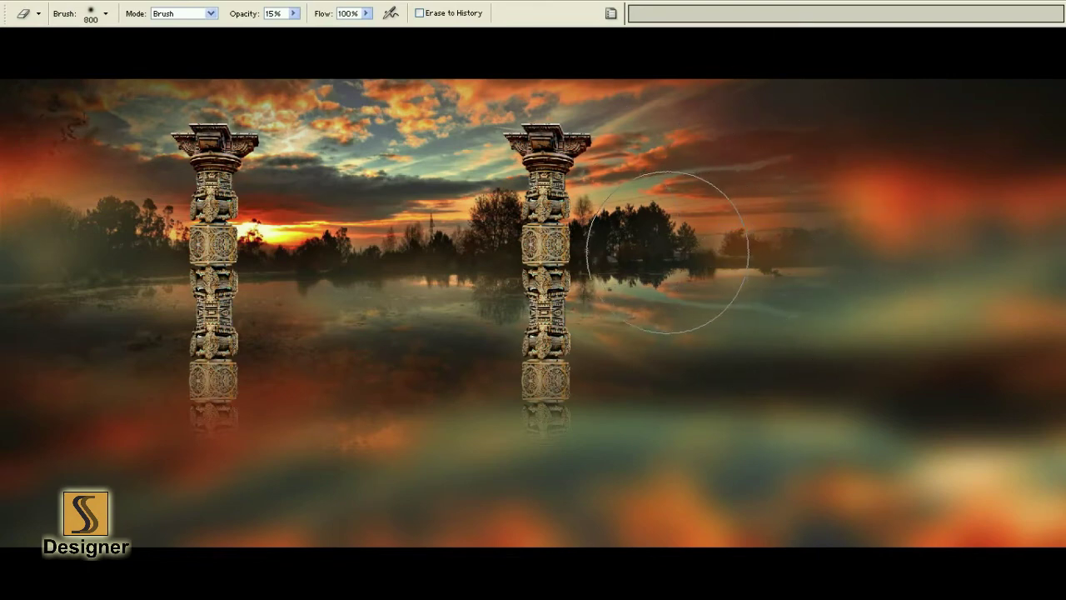
{"action": "key", "text": "bracketright"}
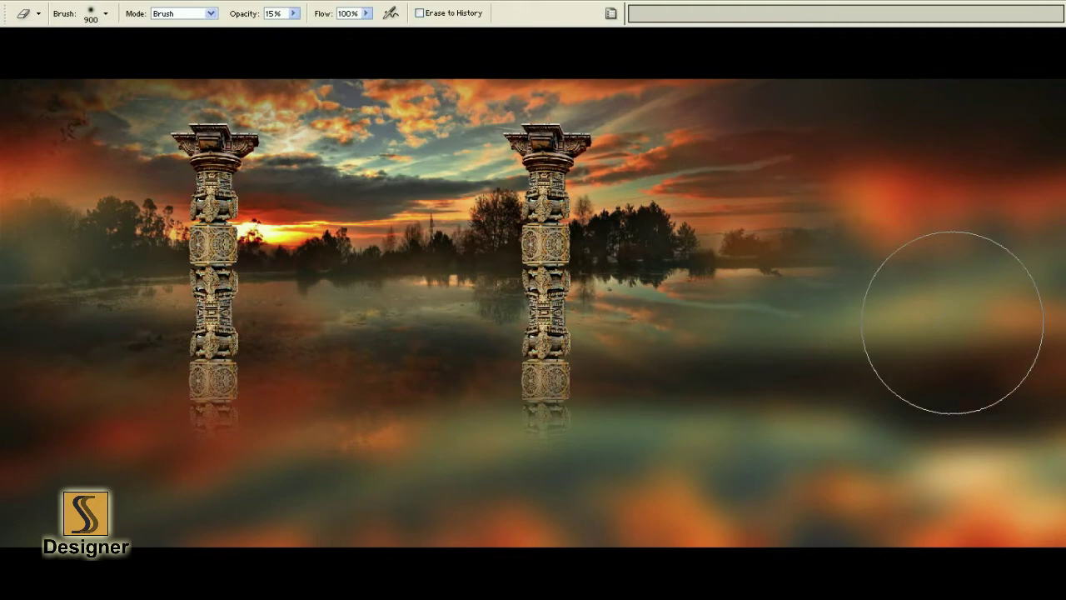
{"action": "key", "text": "v"}
{"action": "key", "text": "ctrl+minus"}
- Stretch the misty layer taller over the banner with Free Transform and apply it
{"action": "key", "text": "ctrl+t"}
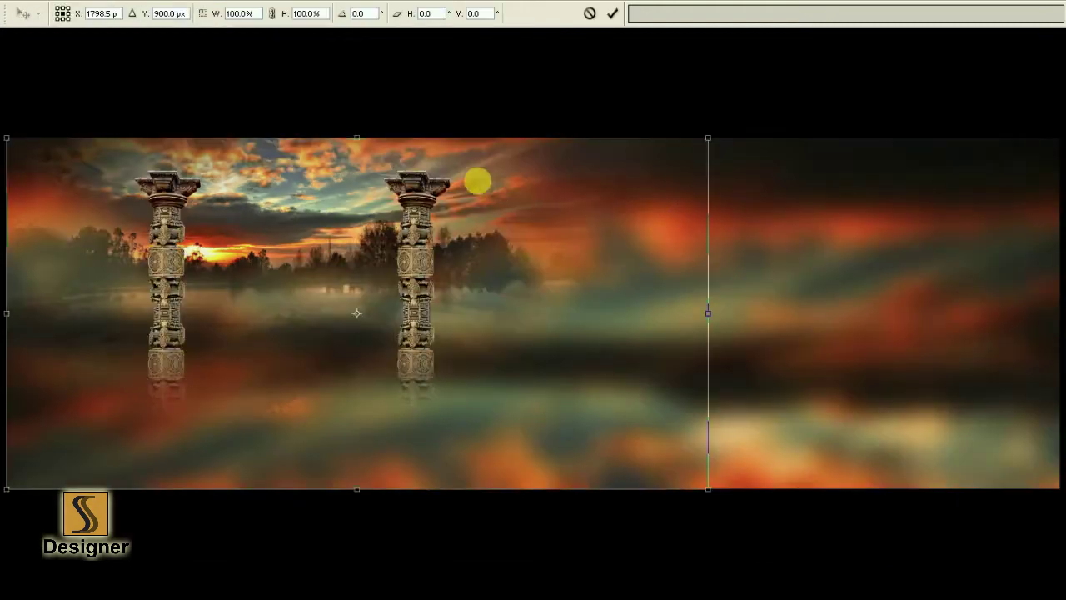
{"action": "left_click_drag", "start_coordinate": [442, 135], "coordinate": [451, 118]}
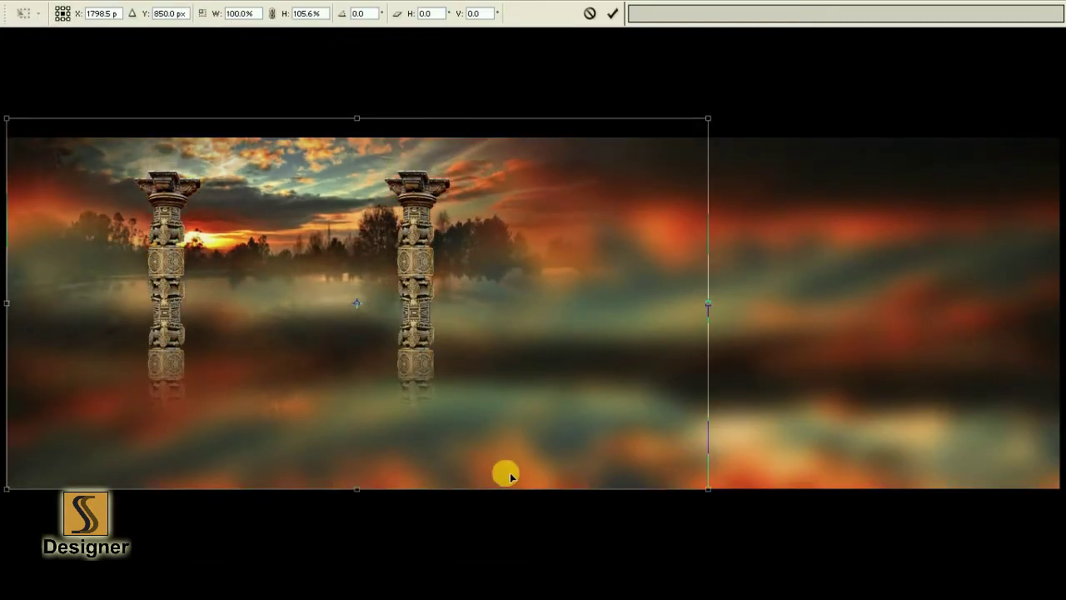
{"action": "left_click_drag", "start_coordinate": [508, 494], "coordinate": [508, 560]}
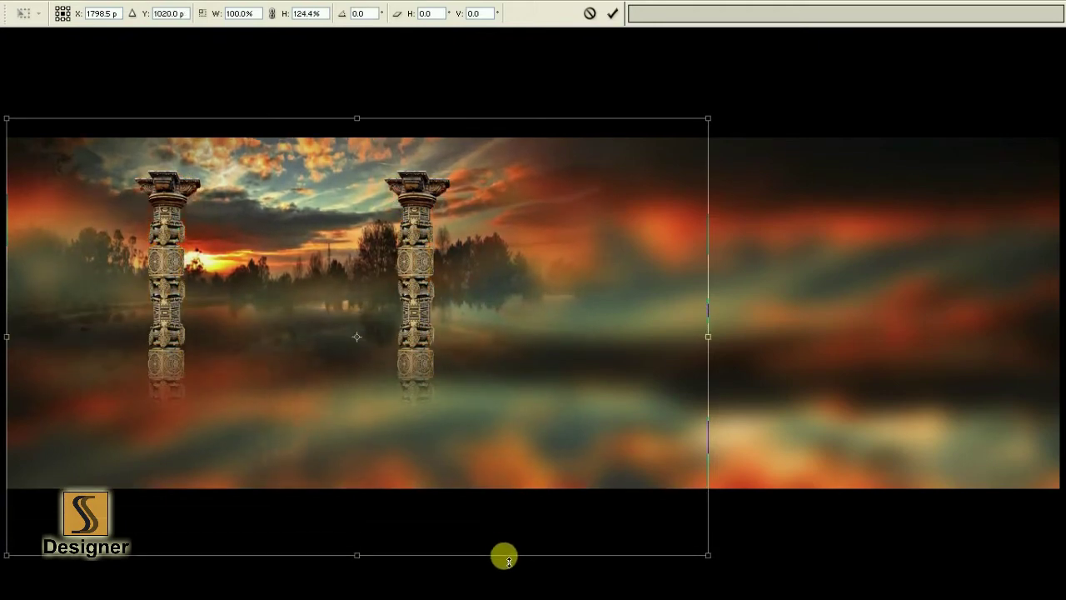
{"action": "left_click_drag", "start_coordinate": [708, 502], "coordinate": [704, 505]}
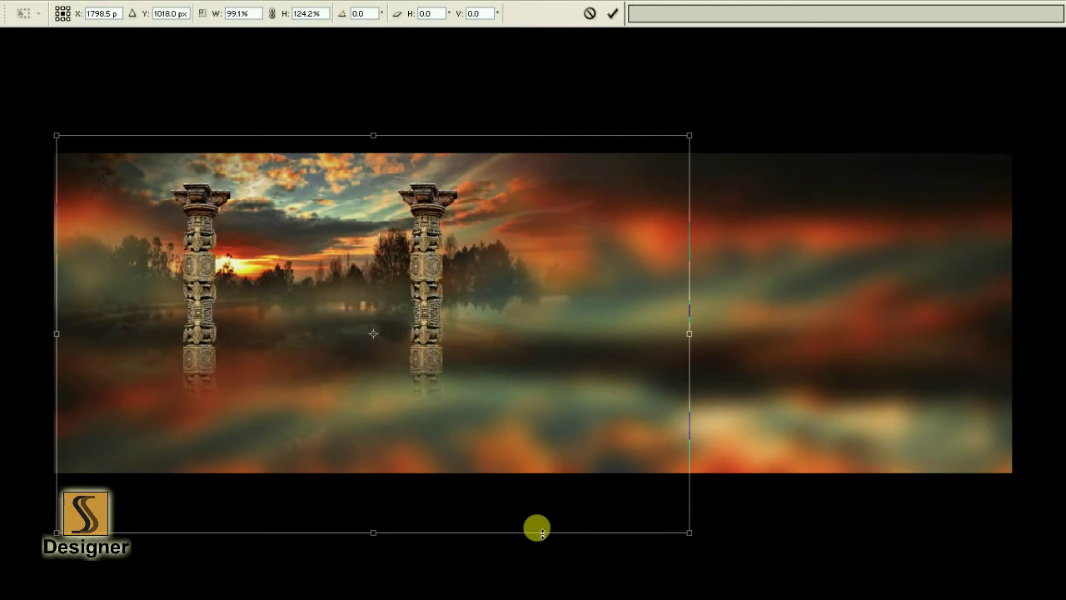
{"action": "left_click_drag", "start_coordinate": [538, 529], "coordinate": [537, 545]}
{"action": "key", "text": "Return"}
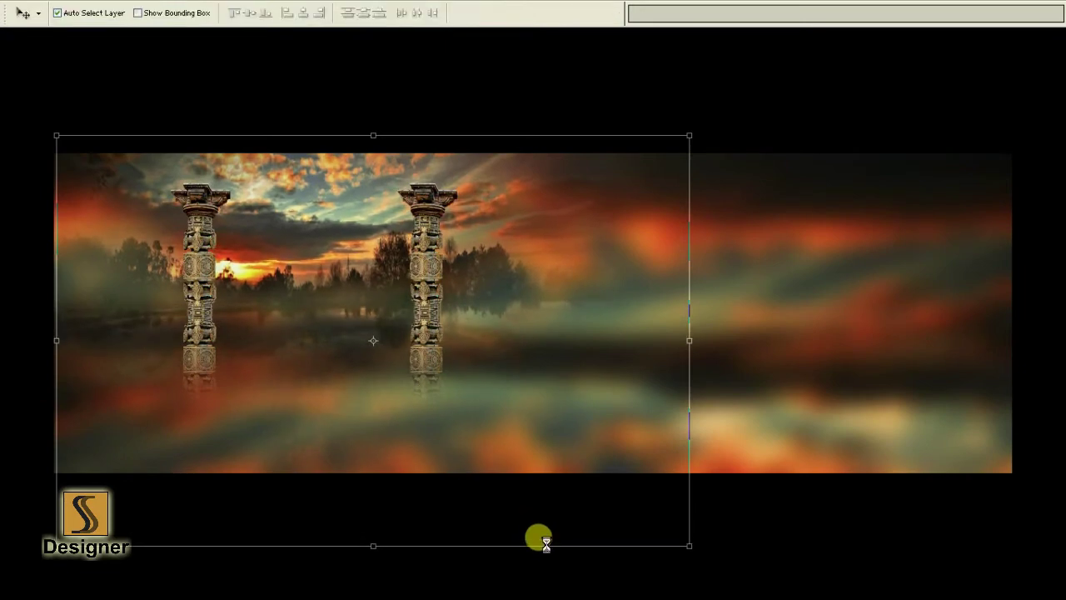
{"action": "key", "text": "ctrl+plus"}
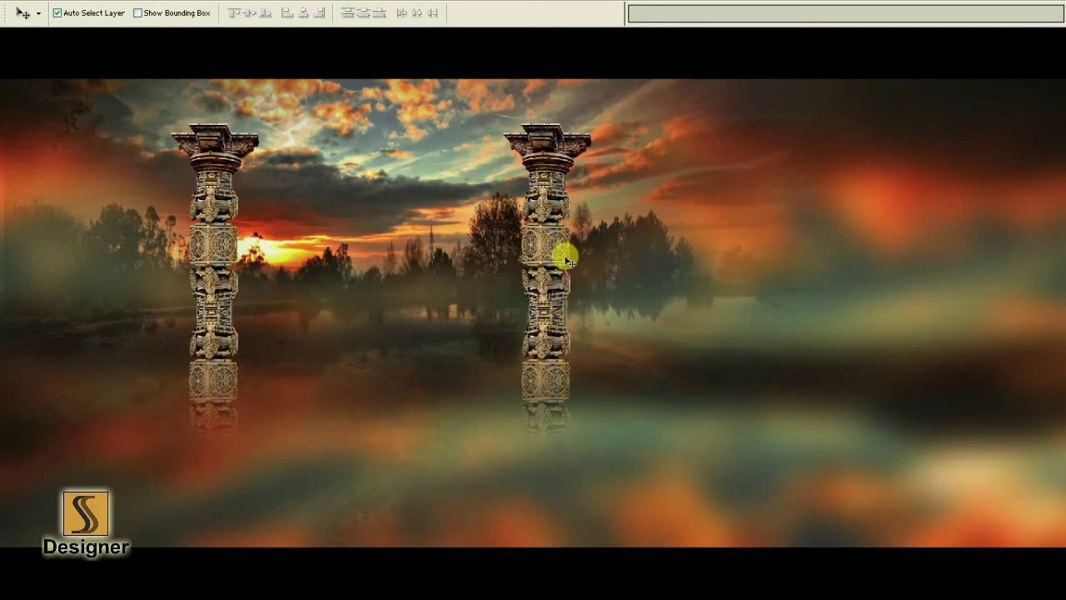
- Nudge the pillars slightly upward and apply a Brightness/Contrast adjustment
{"action": "key", "text": "shift+Up"}
{"action": "key", "text": "shift+Up"}
{"action": "key", "text": "shift+Up"}
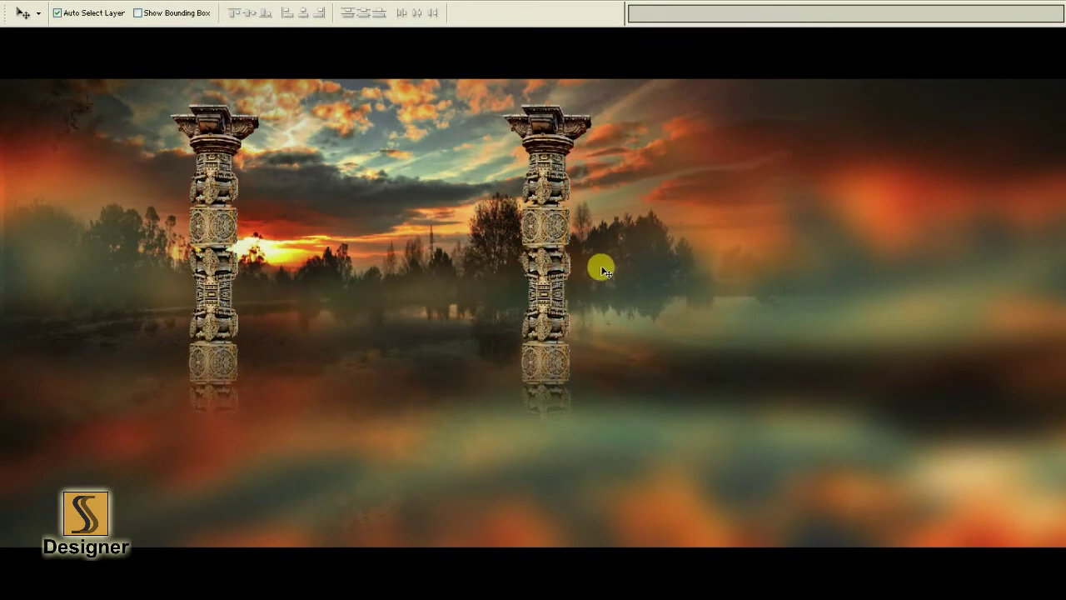
{"action": "key", "text": "Down"}
{"action": "key", "text": "Down"}
{"action": "key", "text": "Down"}
{"action": "key", "text": "alt+i"}
{"action": "key", "text": "a"}
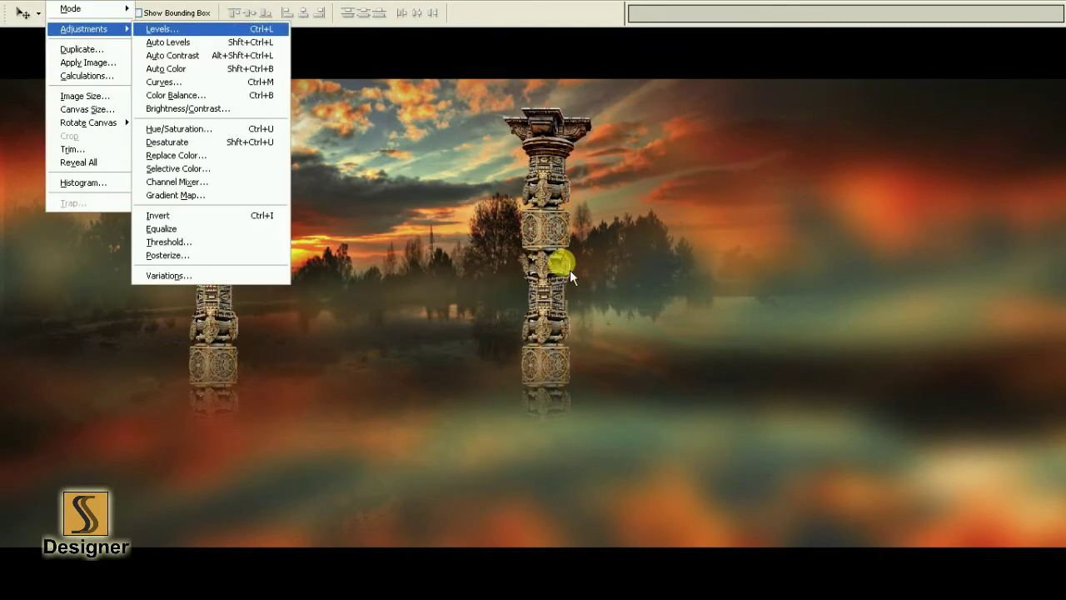
{"action": "key", "text": "c"}
{"action": "key", "text": "Return"}
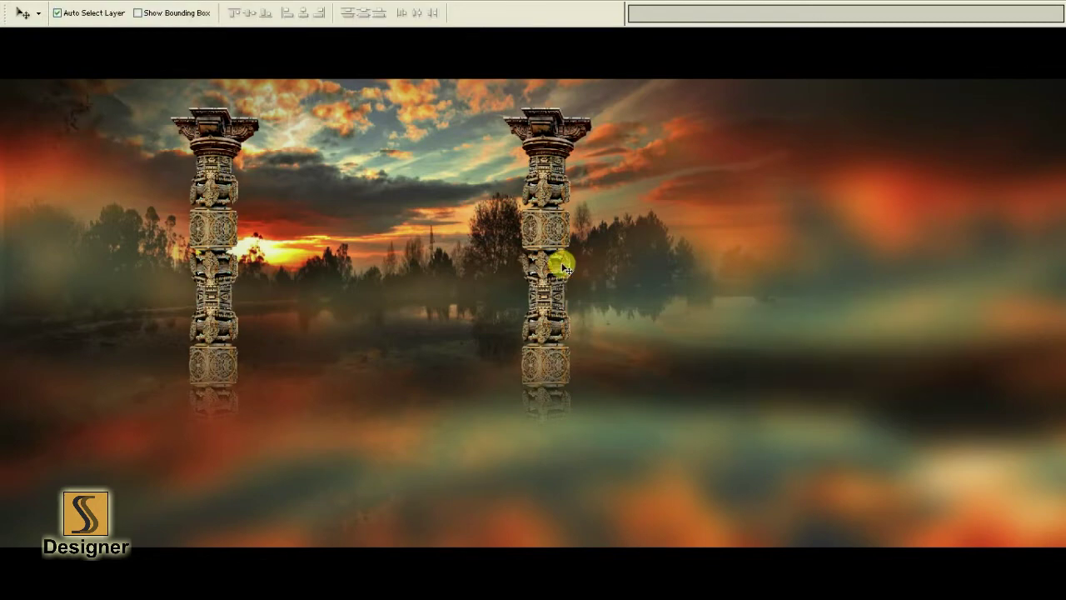
- Apply a Levels adjustment that brightens the pillars' highlights and slightly darkens midtones
{"action": "key", "text": "ctrl+l"}
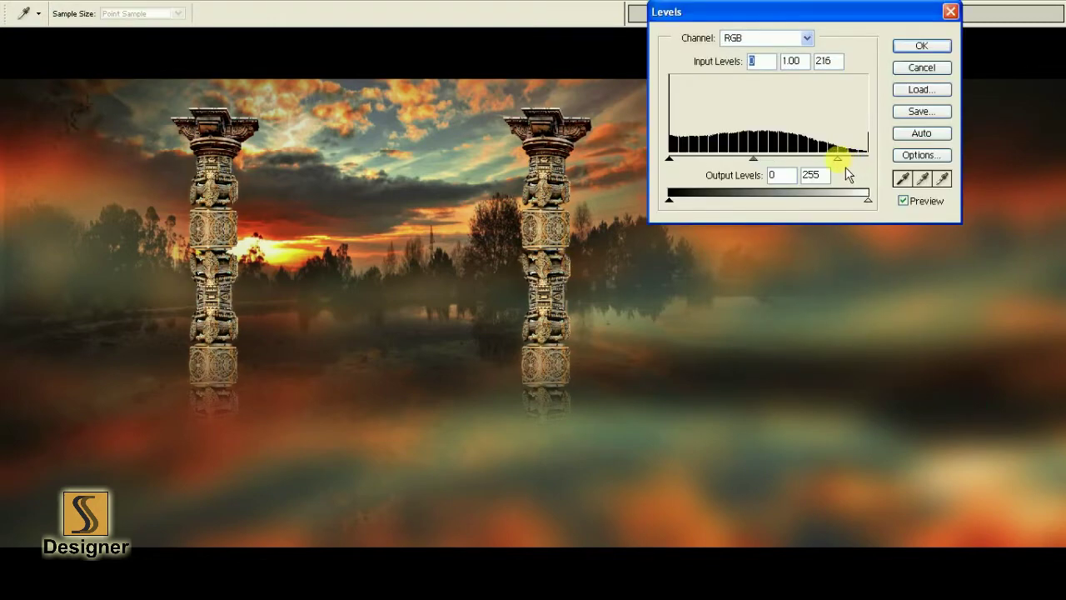
{"action": "left_click_drag", "start_coordinate": [845, 167], "coordinate": [820, 167]}
{"action": "left_click_drag", "start_coordinate": [677, 170], "coordinate": [757, 169]}
{"action": "key", "text": "Return"}
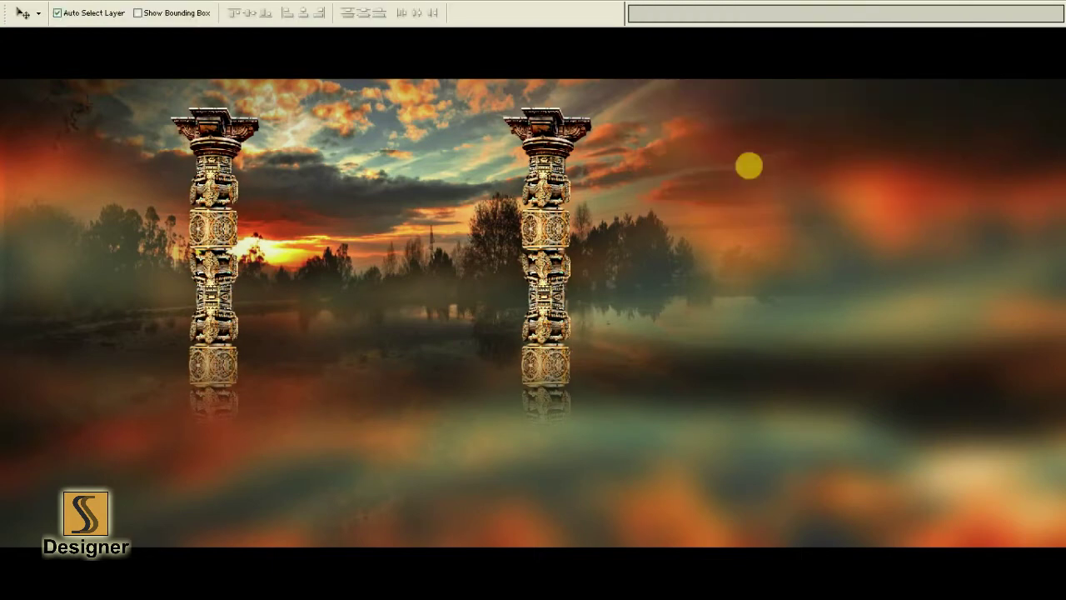
- Use Color Balance to warm the pillars toward red, reducing yellow slightly
{"action": "key", "text": "ctrl+b"}
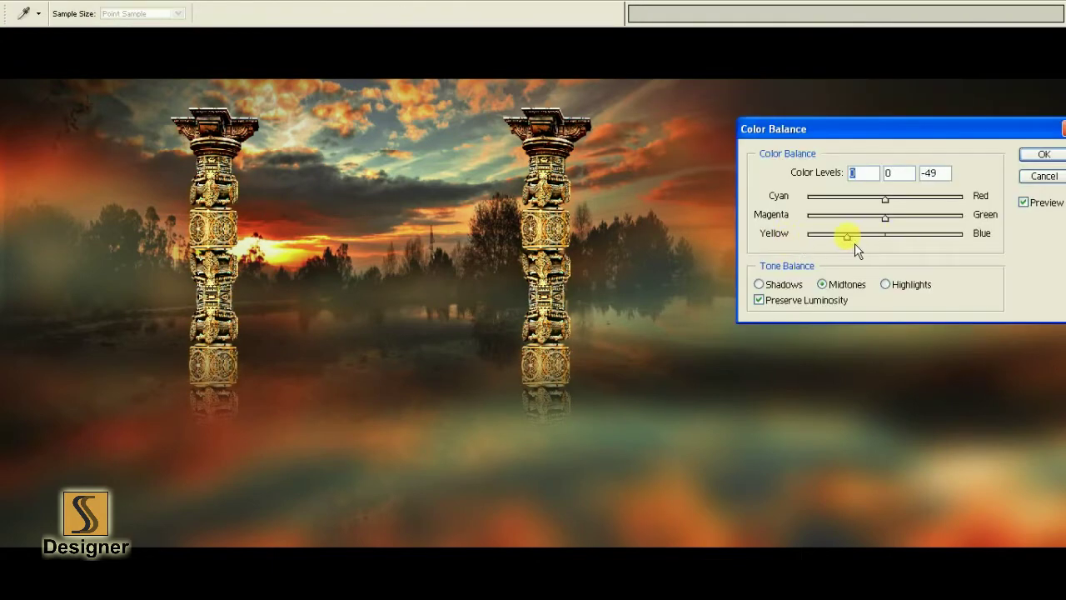
{"action": "left_click_drag", "start_coordinate": [854, 243], "coordinate": [864, 248]}
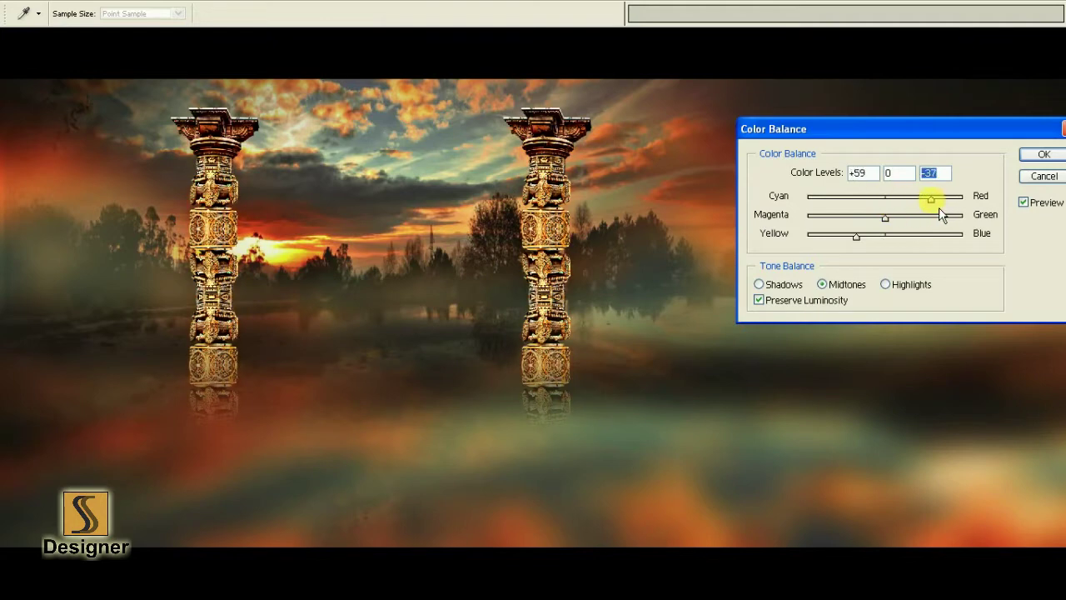
{"action": "left_click_drag", "start_coordinate": [934, 200], "coordinate": [876, 218]}
{"action": "left_click", "coordinate": [1024, 157]}
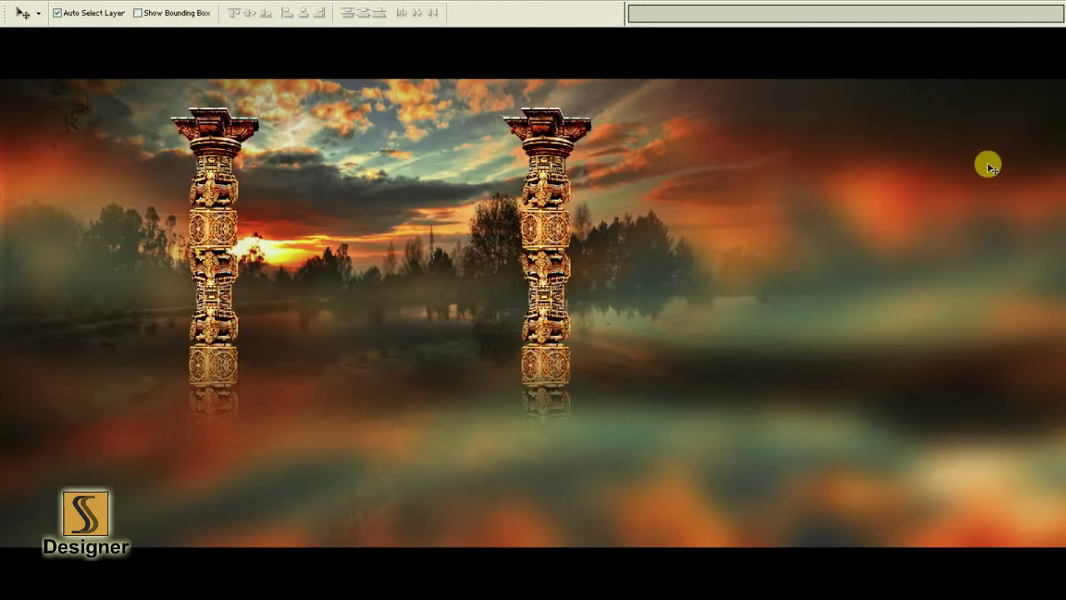
- Apply Levels again with the midtone gamma set to 0.82
{"action": "key", "text": "ctrl+l"}
{"action": "left_click_drag", "start_coordinate": [767, 158], "coordinate": [780, 158]}
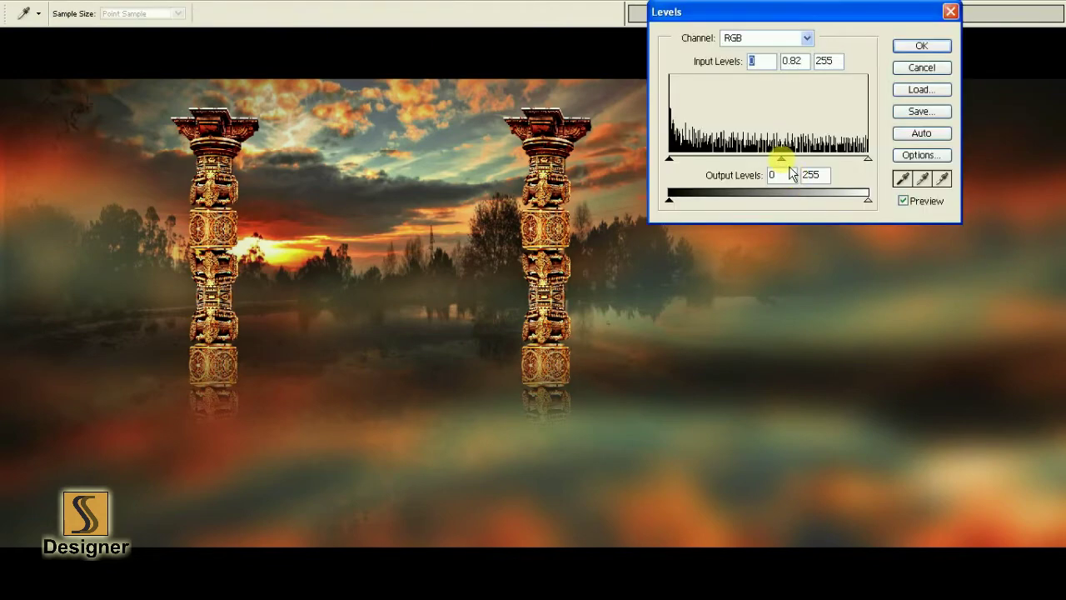
{"action": "key", "text": "Return"}
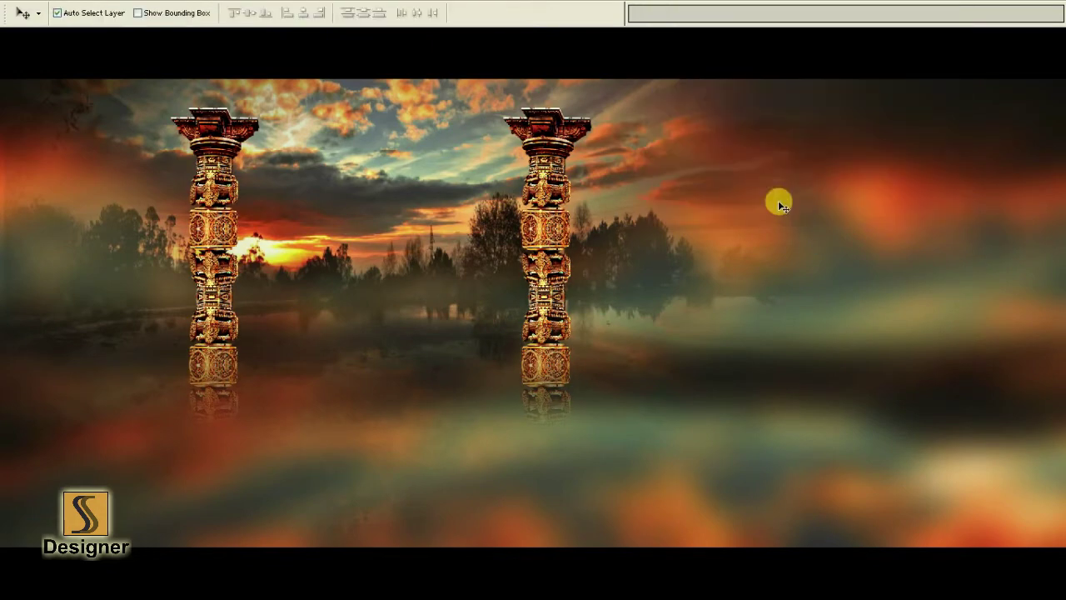
- Boost the pillars' brightness by +9 with Brightness/Contrast
{"action": "key", "text": "alt+i"}
{"action": "type", "text": "ac+9"}
{"action": "key", "text": "Tab"}
{"action": "type", "text": "+"}
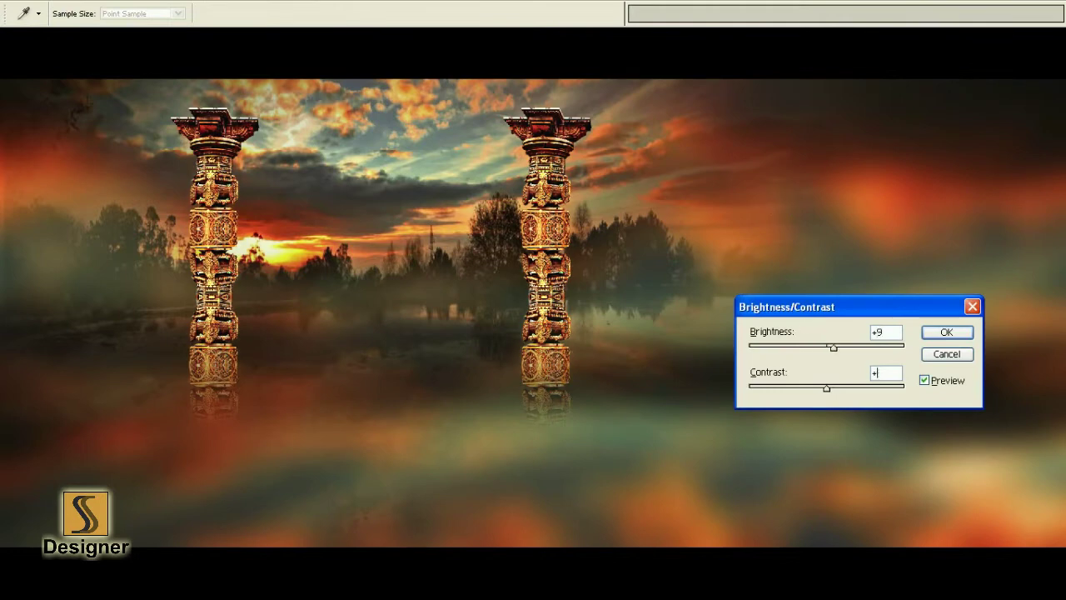
{"action": "key", "text": "Return"}
- Apply another +9 Brightness/Contrast boost to the pillars
{"action": "key", "text": "alt+i"}
{"action": "type", "text": "a"}
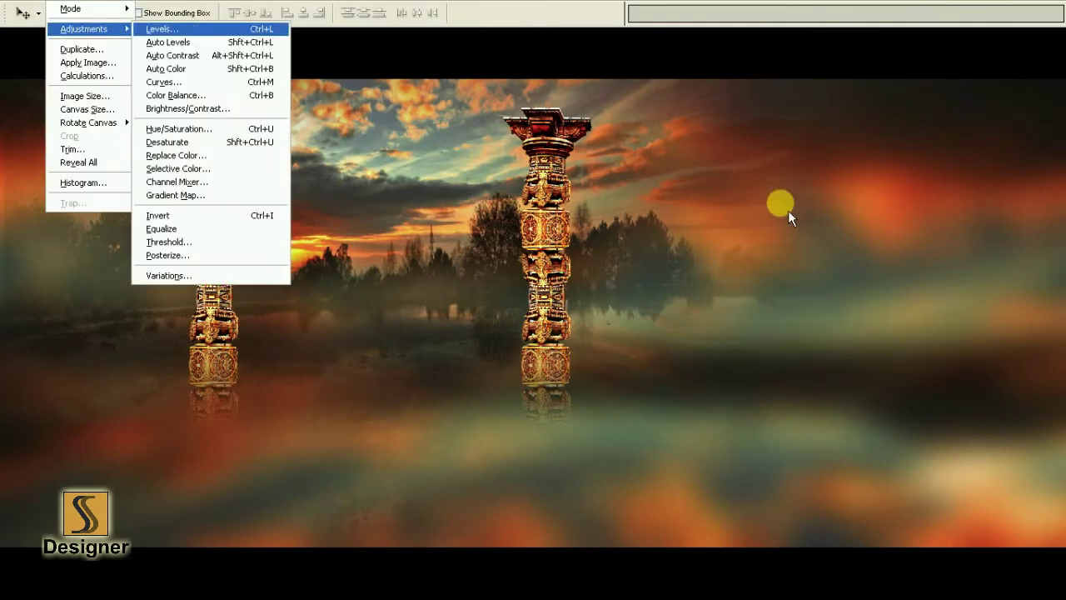
{"action": "type", "text": "c+9"}
{"action": "key", "text": "Tab"}
{"action": "key", "text": "Return"}
- Select Layer 1 in the Layers panel and refit the image on screen
{"action": "key", "text": "ctrl+minus"}
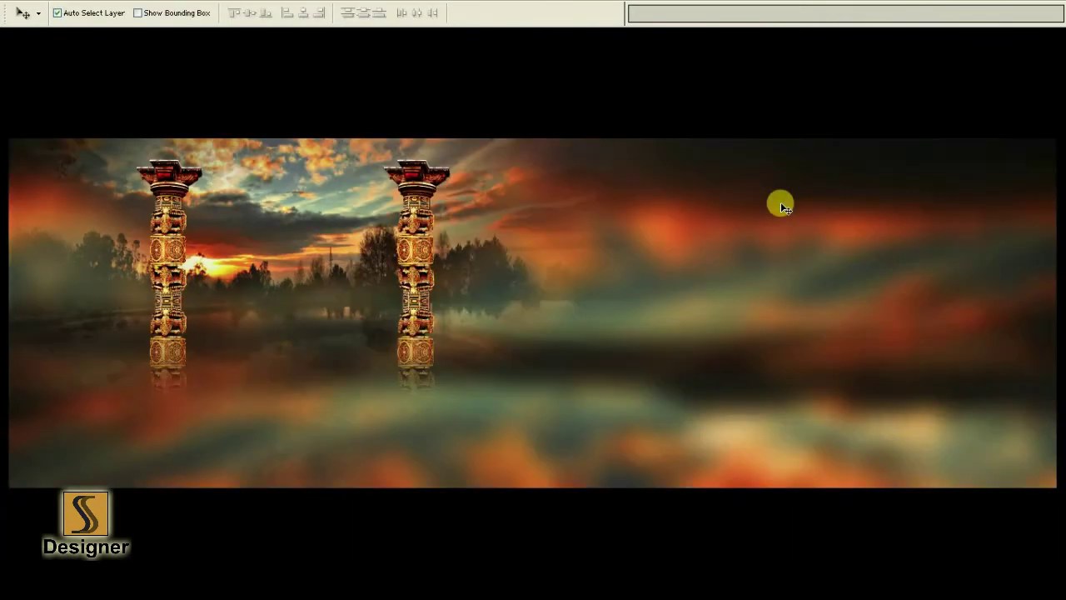
{"action": "key", "text": "F7"}
{"action": "left_click", "coordinate": [939, 216]}
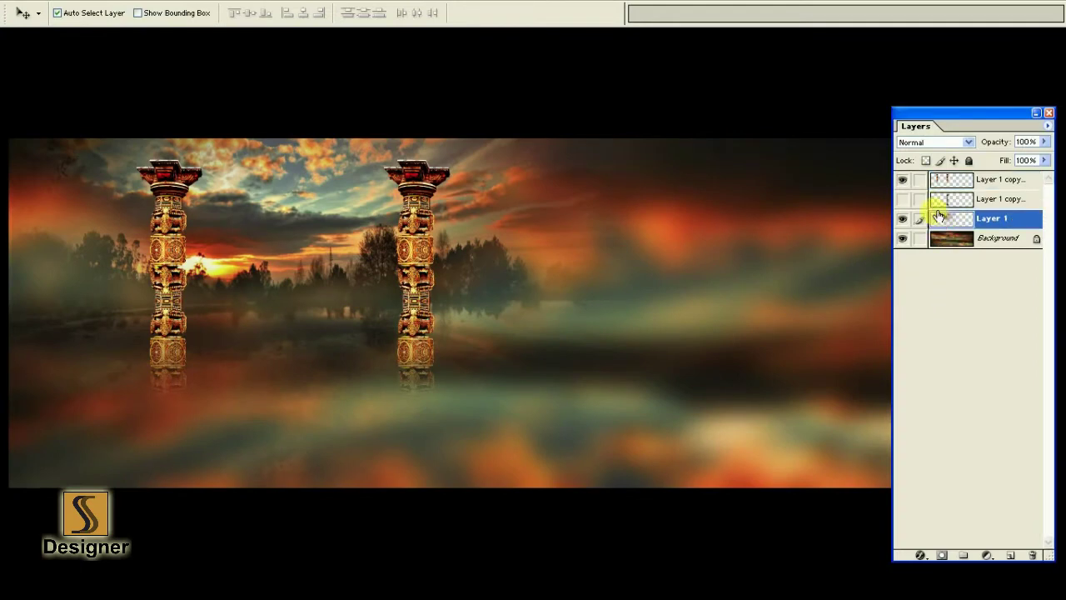
{"action": "key", "text": "F7"}
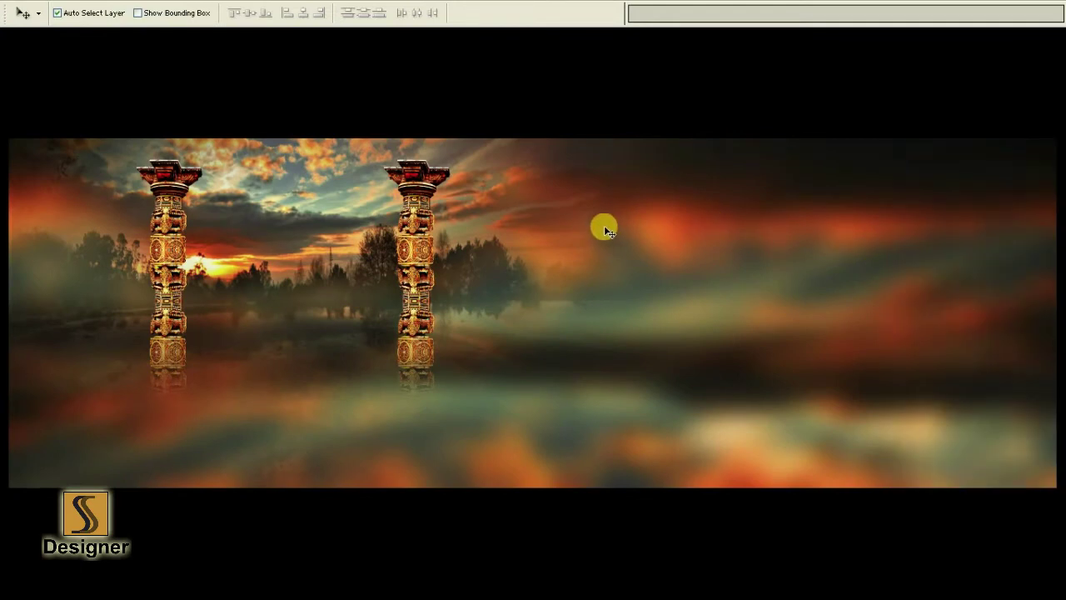
{"action": "key", "text": "ctrl+plus"}
{"action": "key", "text": "Tab"}
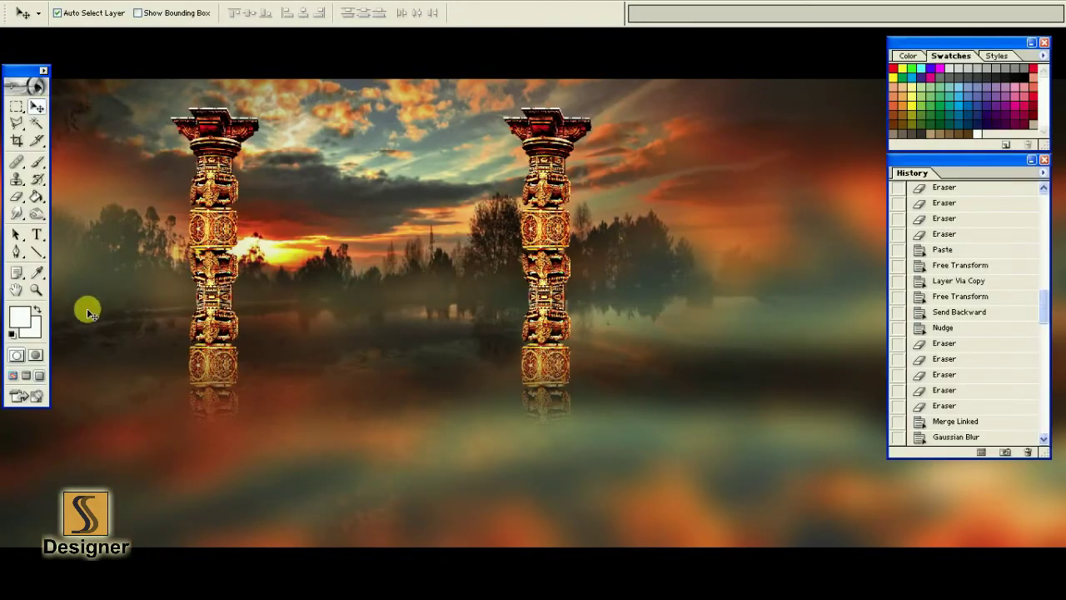
- Enter Quick Mask mode, check Layer 1's visibility, and select the Brush tool
{"action": "left_click", "coordinate": [35, 355]}
{"action": "key", "text": "F7"}
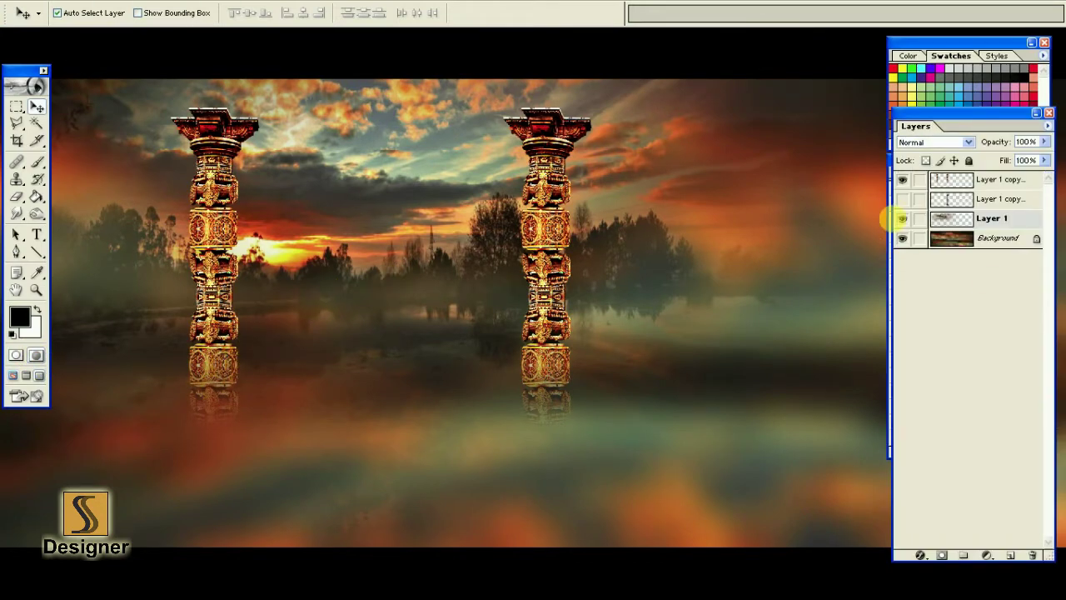
{"action": "left_click", "coordinate": [902, 218]}
{"action": "left_click", "coordinate": [38, 165]}
{"action": "left_click", "coordinate": [105, 14]}
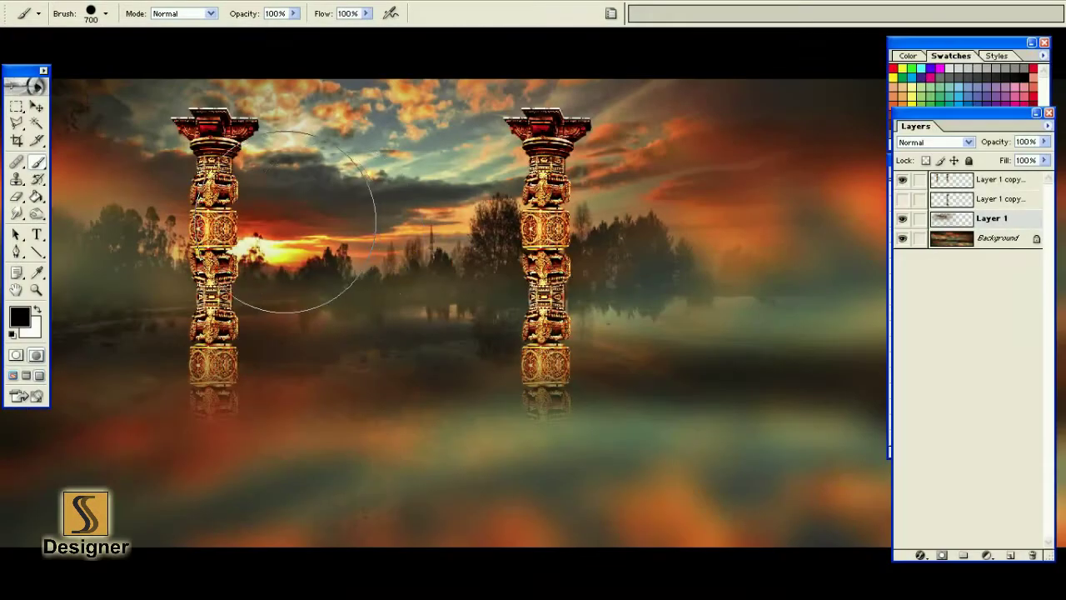
- Paint a cloud-shaped quick mask around the pillars using the 19 px hard round brush enlarged to 700 px
{"action": "right_click", "coordinate": [370, 258]}
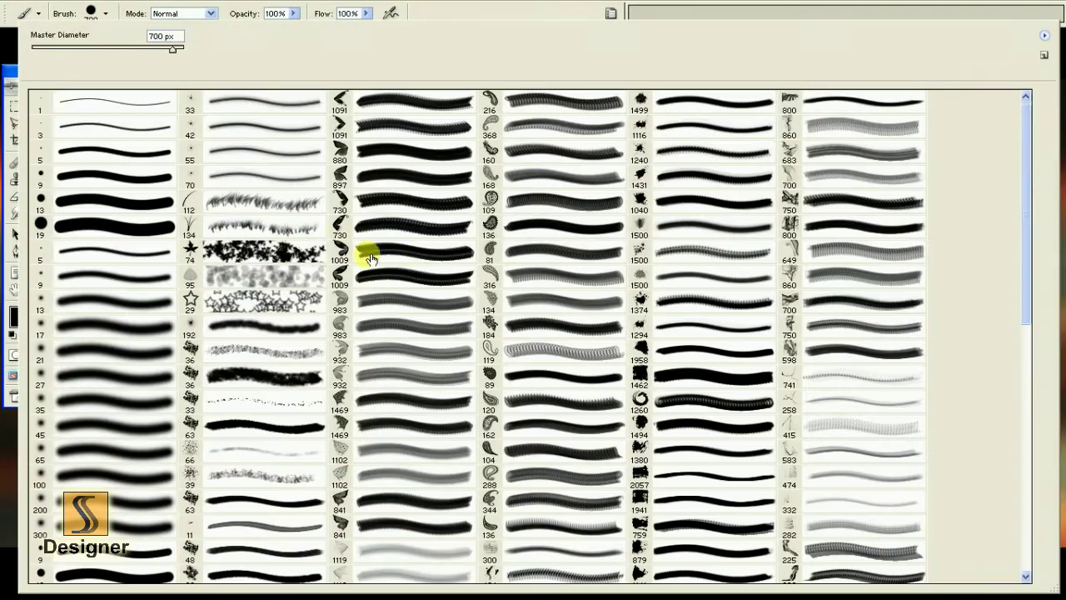
{"action": "double_click", "coordinate": [150, 237]}
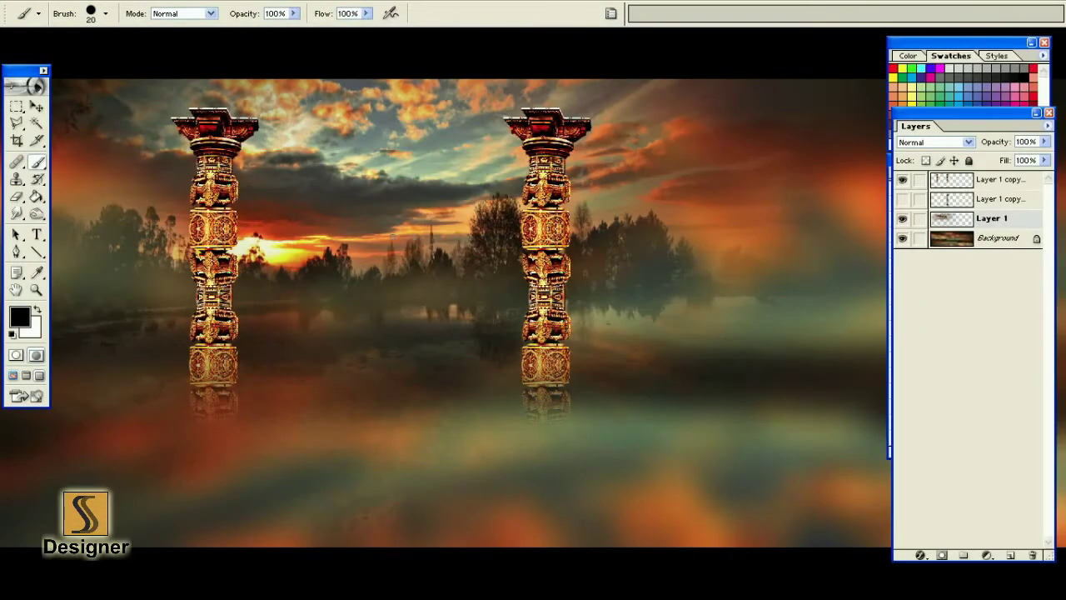
{"action": "key", "text": "bracketright"}
{"action": "key", "text": "bracketright"}
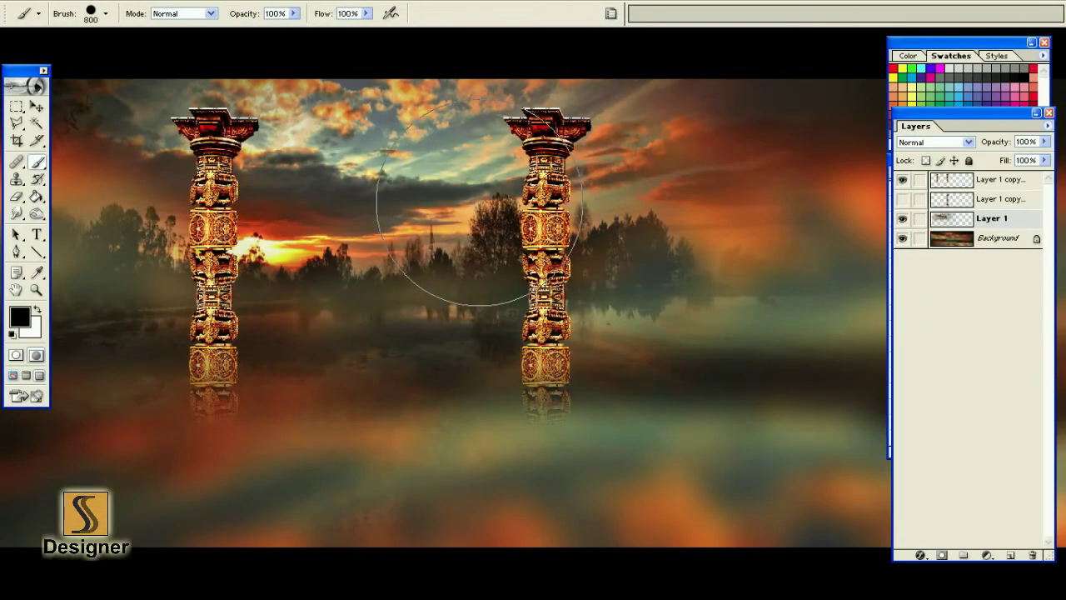
{"action": "left_click_drag", "start_coordinate": [480, 203], "coordinate": [226, 191]}
{"action": "key", "text": "bracketleft"}
{"action": "key", "text": "bracketleft"}
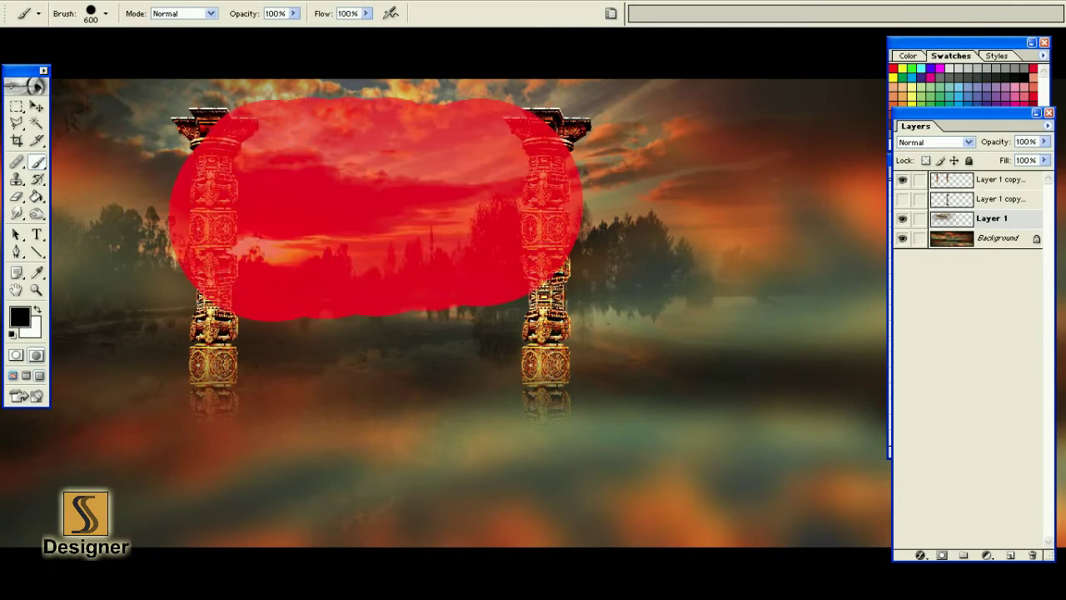
{"action": "mouse_move", "coordinate": [220, 250]}
{"action": "left_mouse_down"}
{"action": "mouse_move", "coordinate": [504, 274]}
{"action": "mouse_move", "coordinate": [628, 229]}
{"action": "mouse_move", "coordinate": [154, 231]}
{"action": "mouse_move", "coordinate": [309, 202]}
{"action": "mouse_move", "coordinate": [594, 250]}
{"action": "mouse_move", "coordinate": [374, 158]}
{"action": "mouse_move", "coordinate": [305, 158]}
{"action": "left_mouse_up"}
{"action": "key", "text": "Tab"}
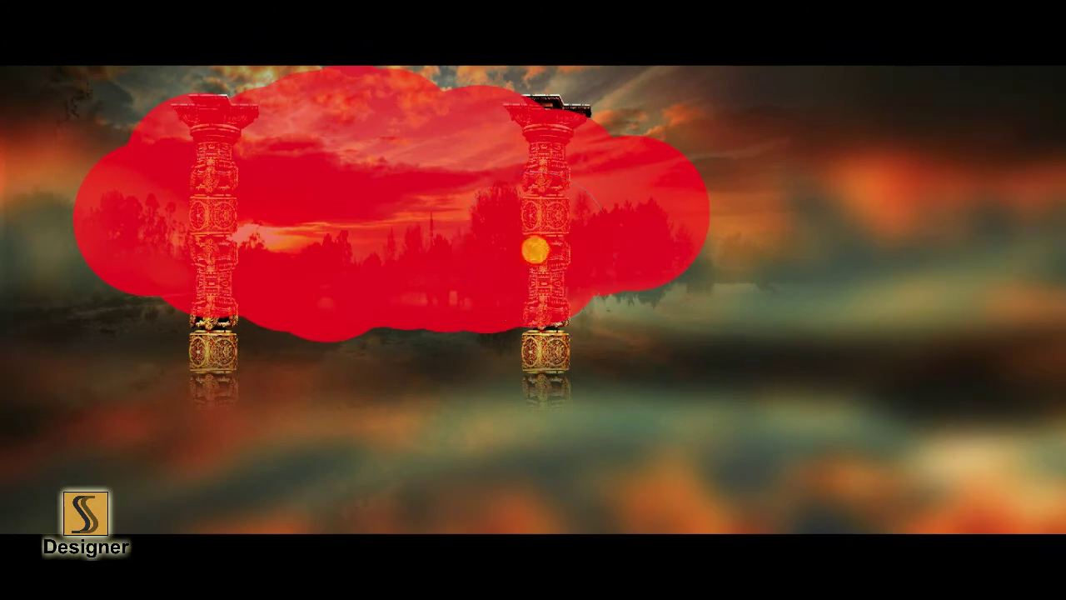
{"action": "key", "text": "ctrl+minus"}
- Turn the quick mask into a selection feathered by 12 pixels
{"action": "key", "text": "q"}
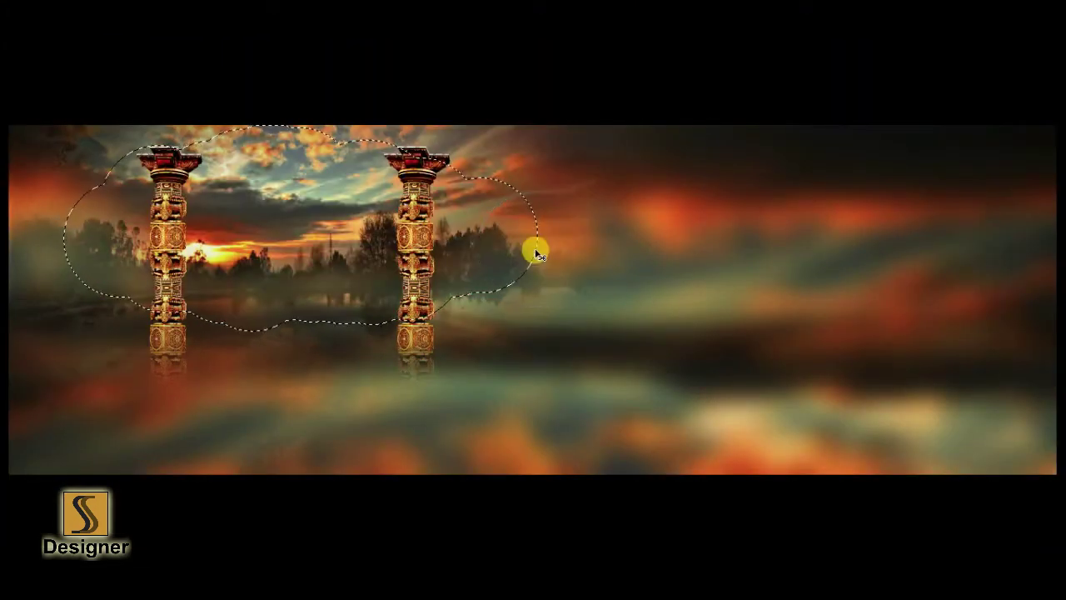
{"action": "key", "text": "ctrl+alt+d"}
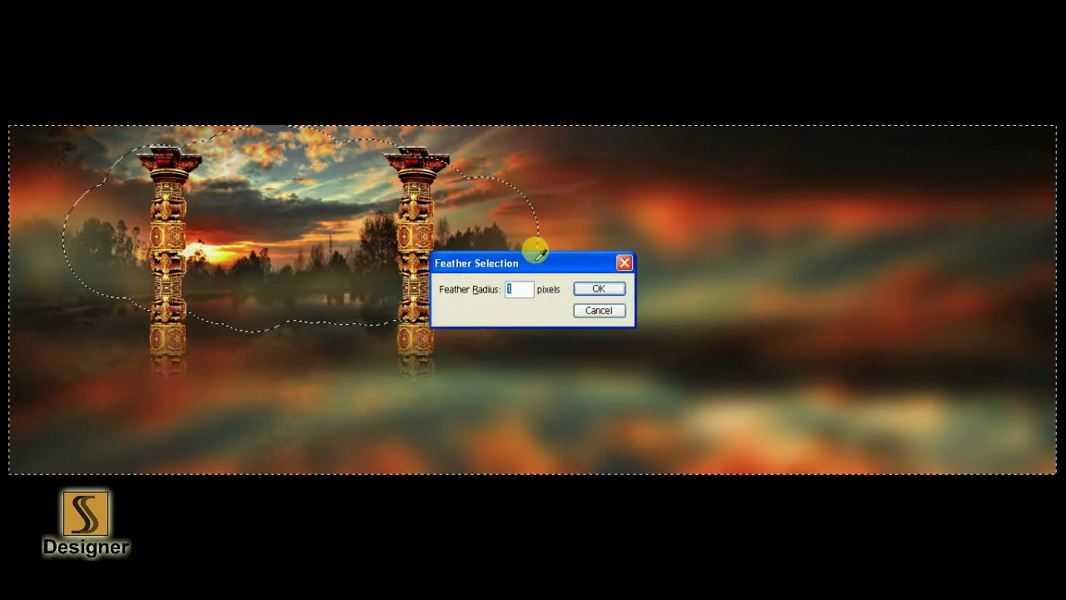
{"action": "type", "text": "120"}
{"action": "key", "text": "Return"}
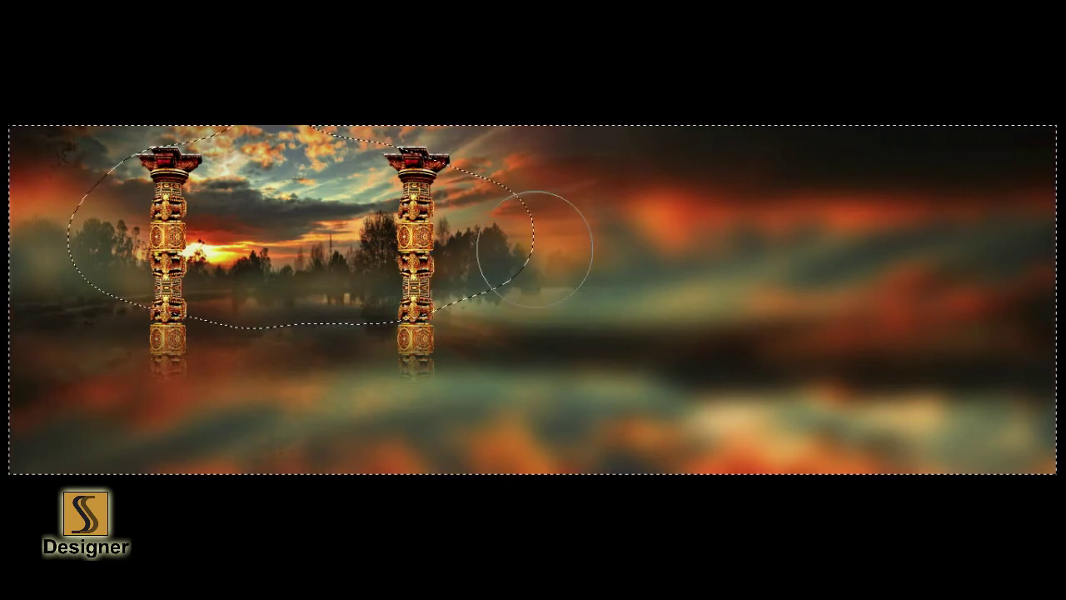
- Apply a 26-pixel Gaussian Blur to the selection, then deselect
{"action": "key", "text": "alt+t"}
{"action": "key", "text": "b"}
{"action": "key", "text": "Right"}
{"action": "type", "text": "g12"}
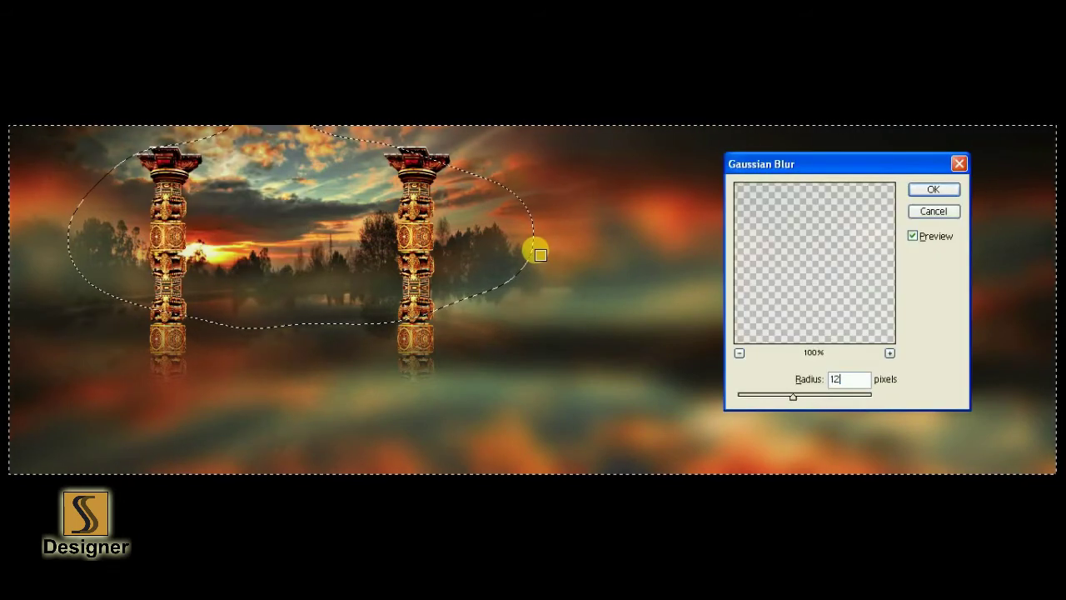
{"action": "key", "text": "BackSpace"}
{"action": "key", "text": "BackSpace"}
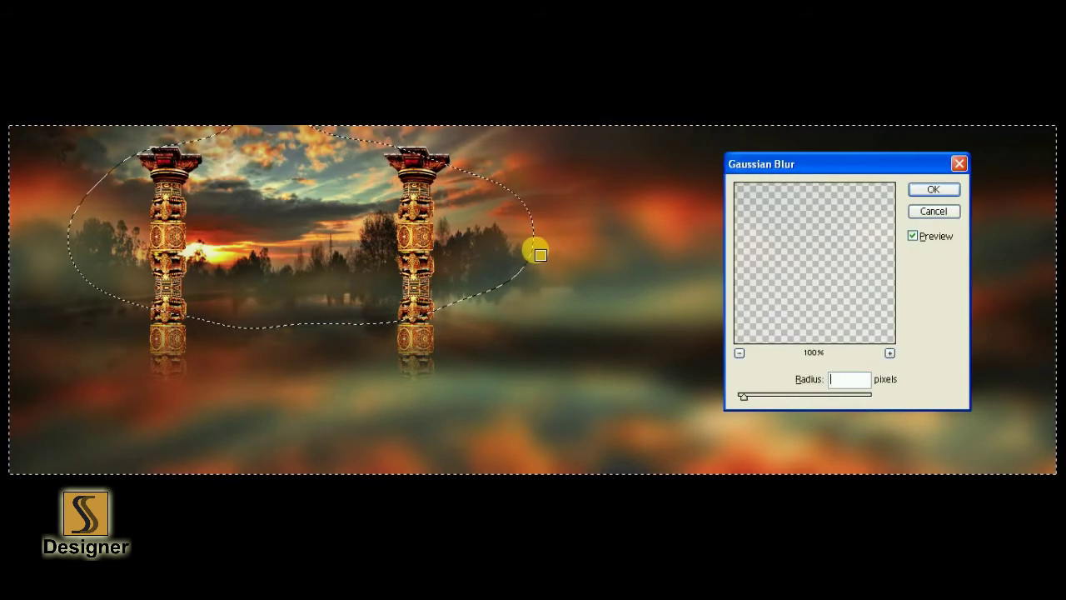
{"action": "type", "text": "26"}
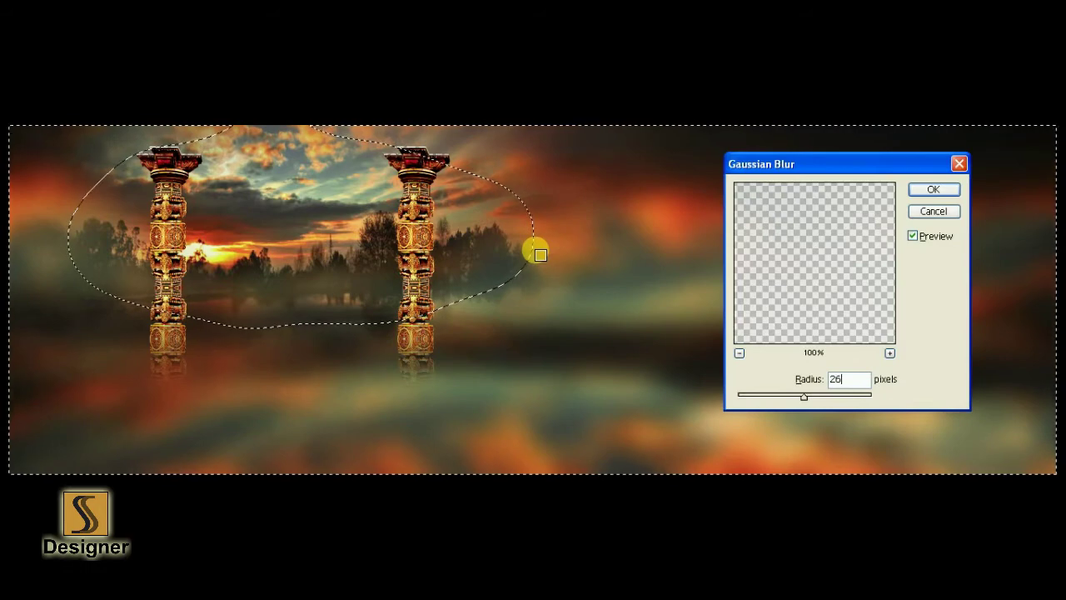
{"action": "key", "text": "Return"}
{"action": "key", "text": "ctrl+d"}
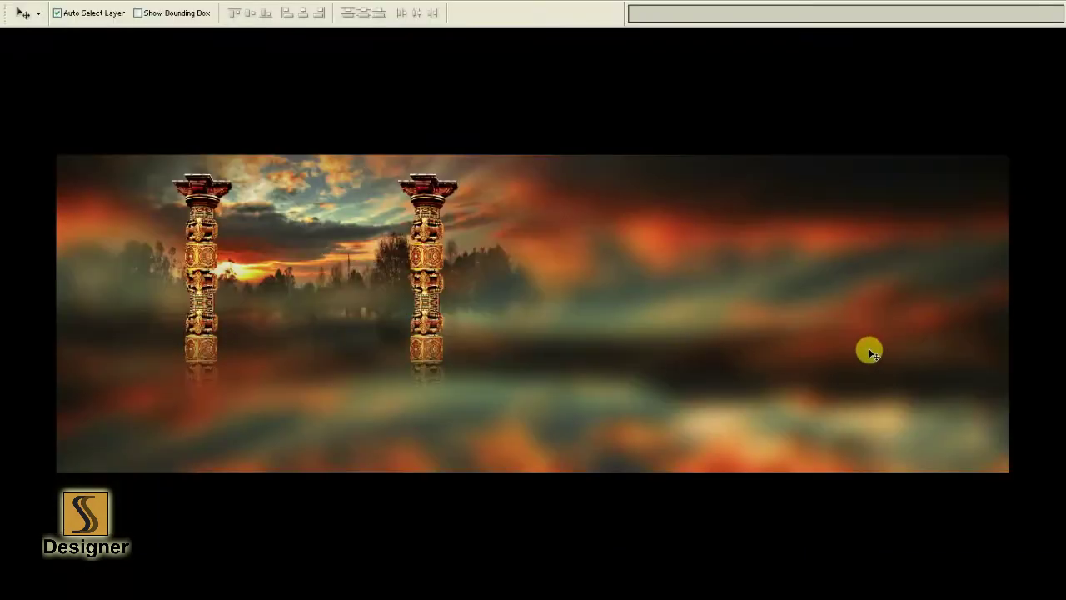
- Enlarge the scene layer to about 102.5% width and 121.9% height with Free Transform
{"action": "key", "text": "F7"}
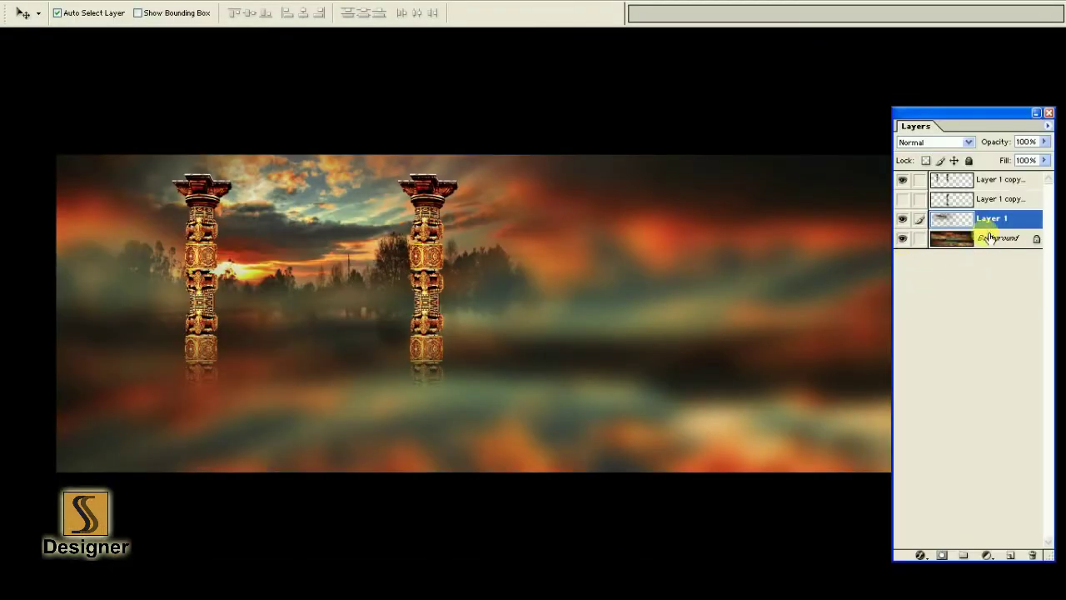
{"action": "key", "text": "F7"}
{"action": "key", "text": "ctrl+t"}
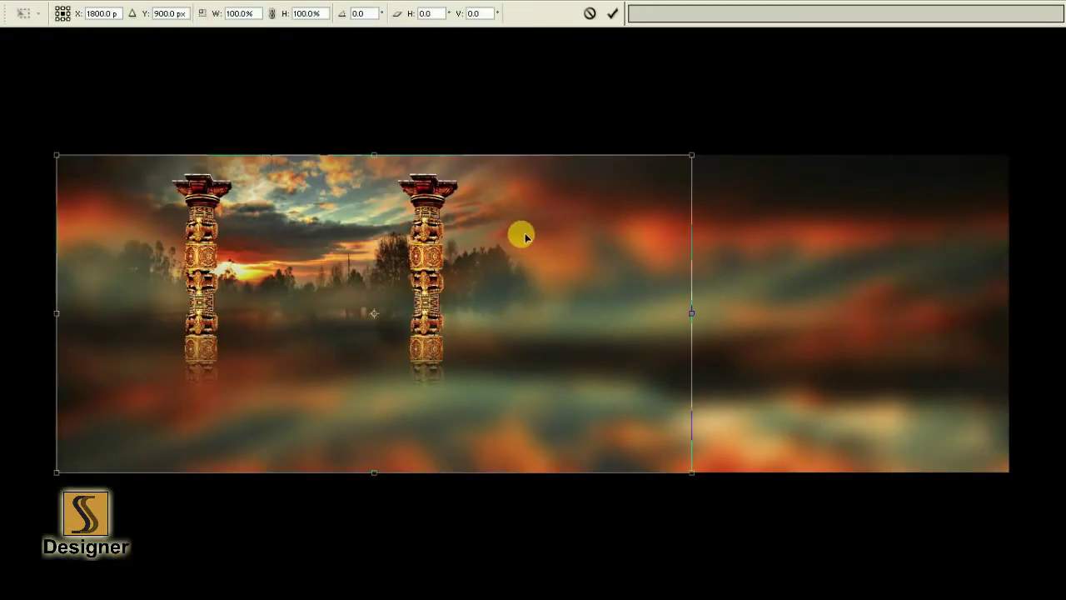
{"action": "left_click_drag", "start_coordinate": [525, 155], "coordinate": [532, 147]}
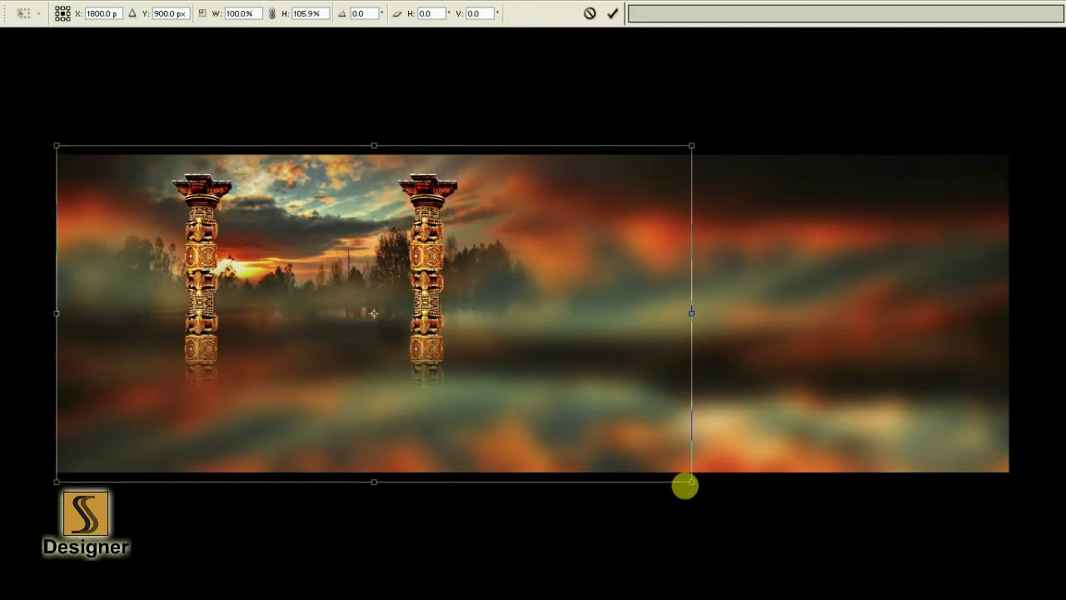
{"action": "mouse_move", "coordinate": [691, 483]}
{"action": "left_mouse_down"}
{"action": "mouse_move", "coordinate": [669, 509]}
{"action": "mouse_move", "coordinate": [669, 533]}
{"action": "left_mouse_up"}
{"action": "left_click_drag", "start_coordinate": [696, 143], "coordinate": [700, 141]}
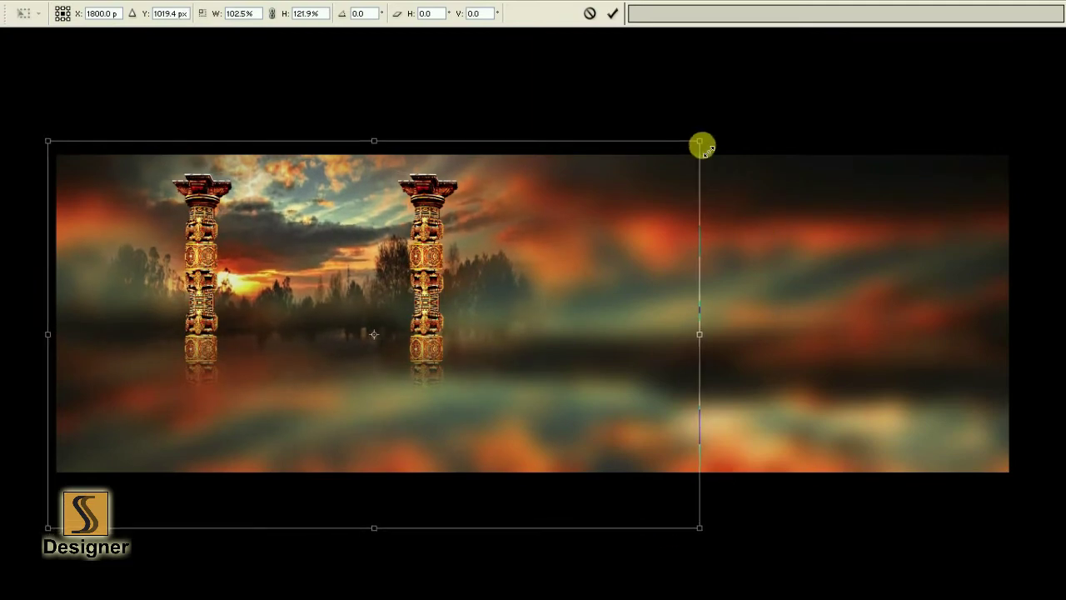
{"action": "key", "text": "Return"}
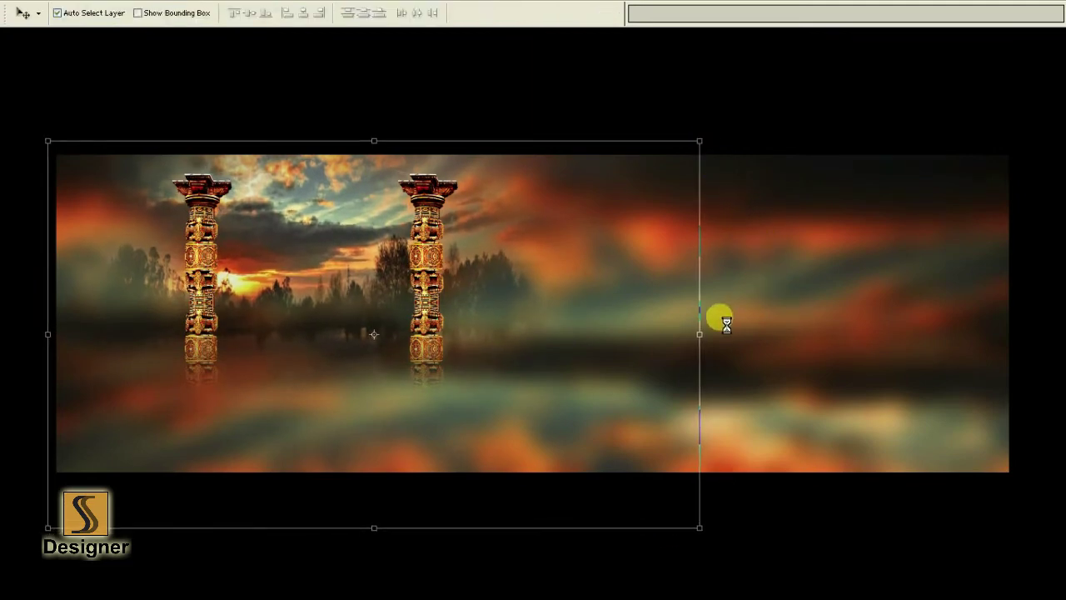
{"action": "key", "text": "ctrl+0"}
- Return to full-screen view, zoom in on the scene and show the Layers panel
{"action": "key", "text": "f"}
{"action": "key", "text": "f"}
{"action": "key", "text": "f"}
{"action": "key", "text": "ctrl+plus"}
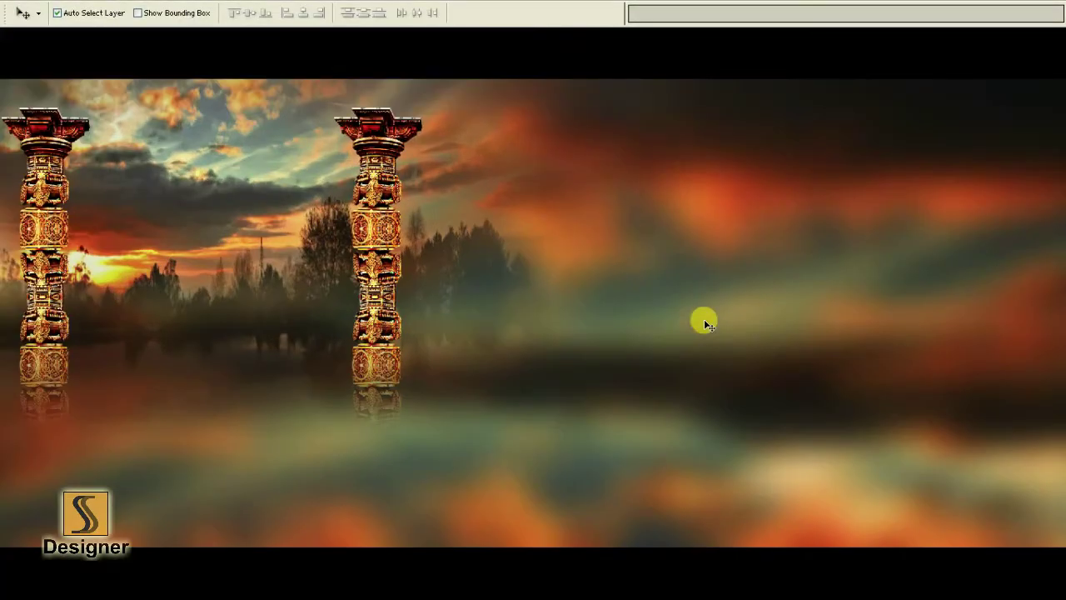
{"action": "scroll", "coordinate": [704, 319], "scroll_direction": "left", "scroll_amount": 5}
{"action": "key", "text": "Tab"}
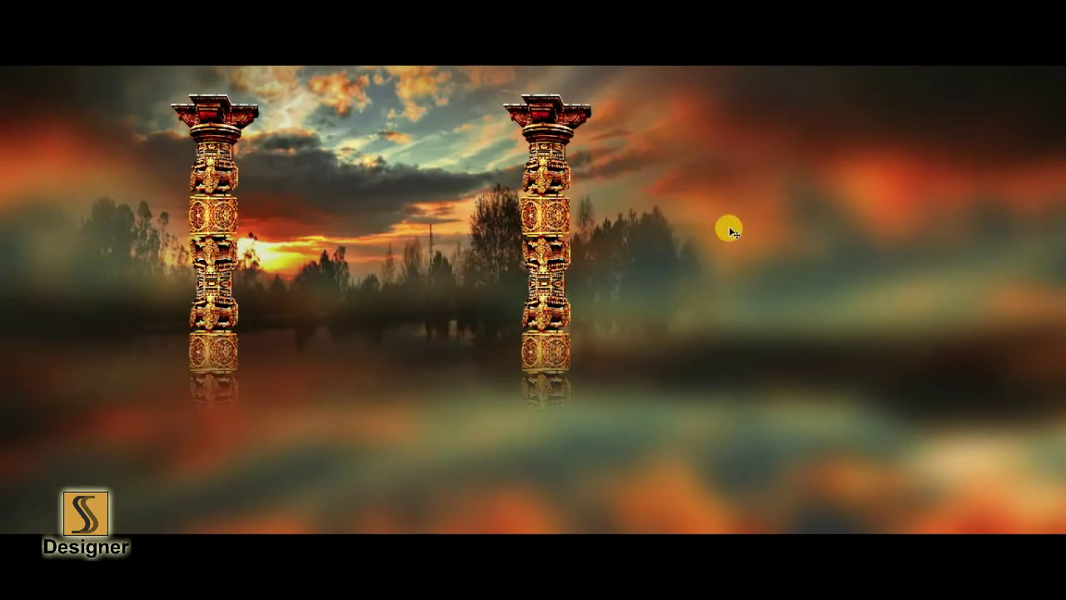
{"action": "key", "text": "F7"}
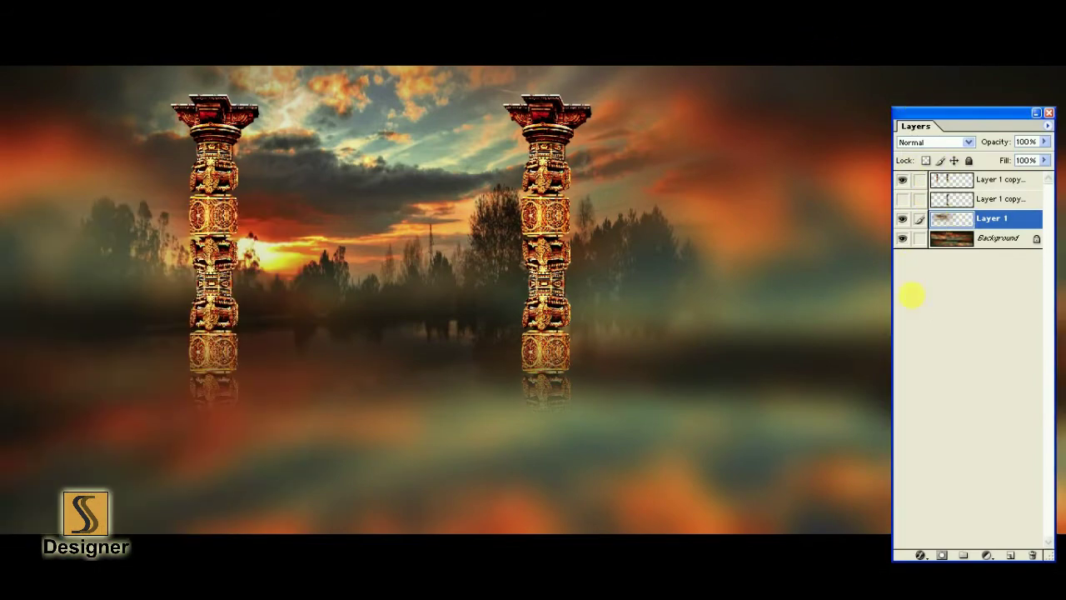
- Set the scene's midtone Color Balance to Cyan -75, Green +15, Blue +72
{"action": "key", "text": "ctrl+b"}
{"action": "left_click_drag", "start_coordinate": [885, 237], "coordinate": [921, 236]}
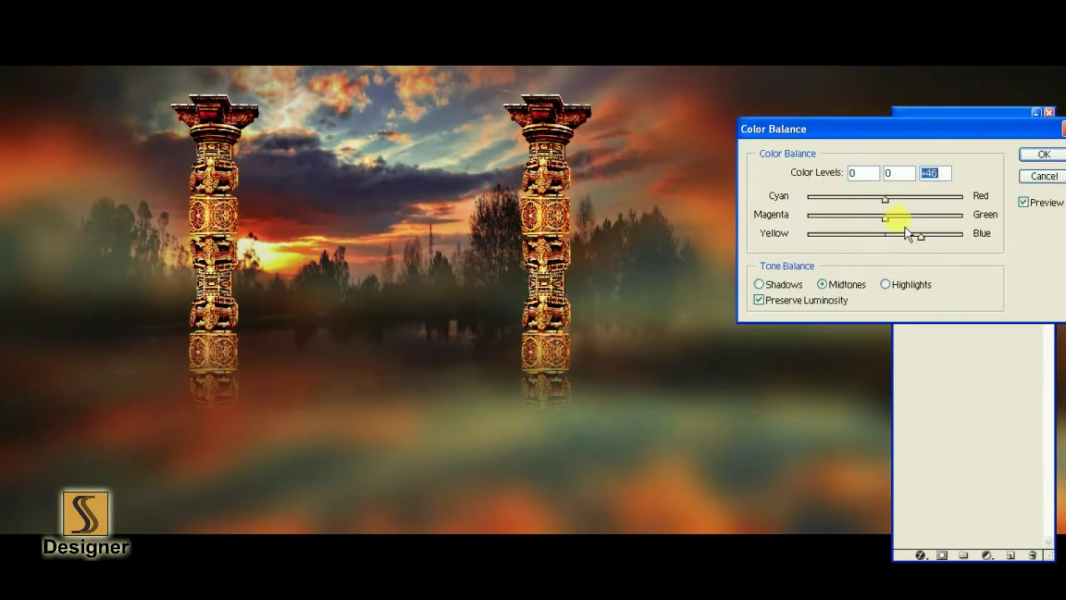
{"action": "left_click_drag", "start_coordinate": [943, 251], "coordinate": [932, 245]}
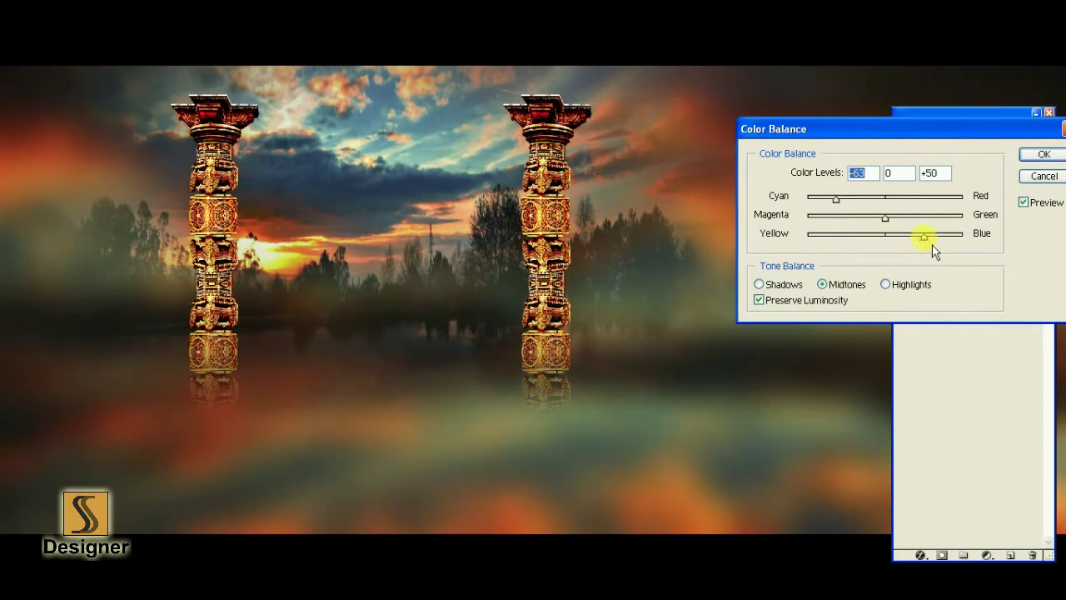
{"action": "left_click_drag", "start_coordinate": [884, 218], "coordinate": [901, 233]}
{"action": "left_click", "coordinate": [924, 236]}
{"action": "left_click_drag", "start_coordinate": [835, 199], "coordinate": [826, 199]}
{"action": "left_click", "coordinate": [1043, 177]}
{"action": "key", "text": "Tab"}
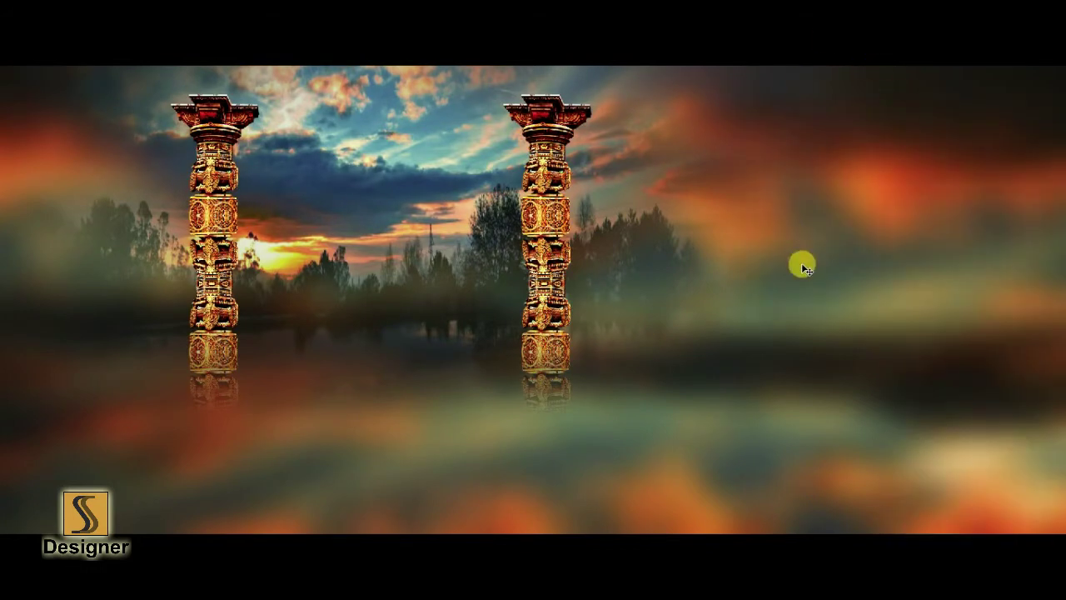
- Add a blank Layer 2 at Normal, 100% opacity, and enlarge the brush
{"action": "key", "text": "ctrl+shift+n"}
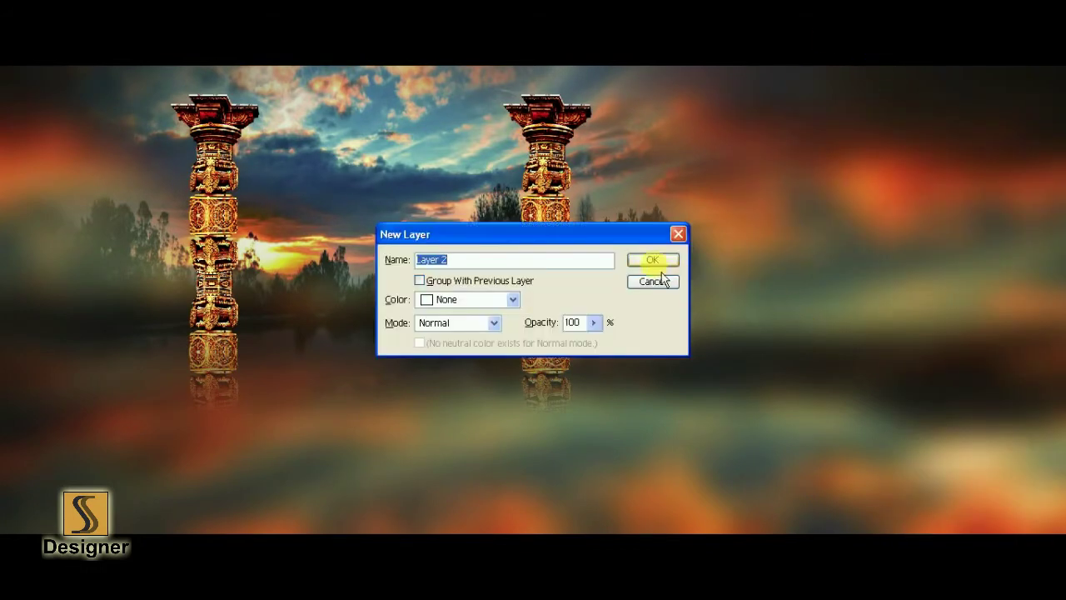
{"action": "left_click", "coordinate": [658, 280]}
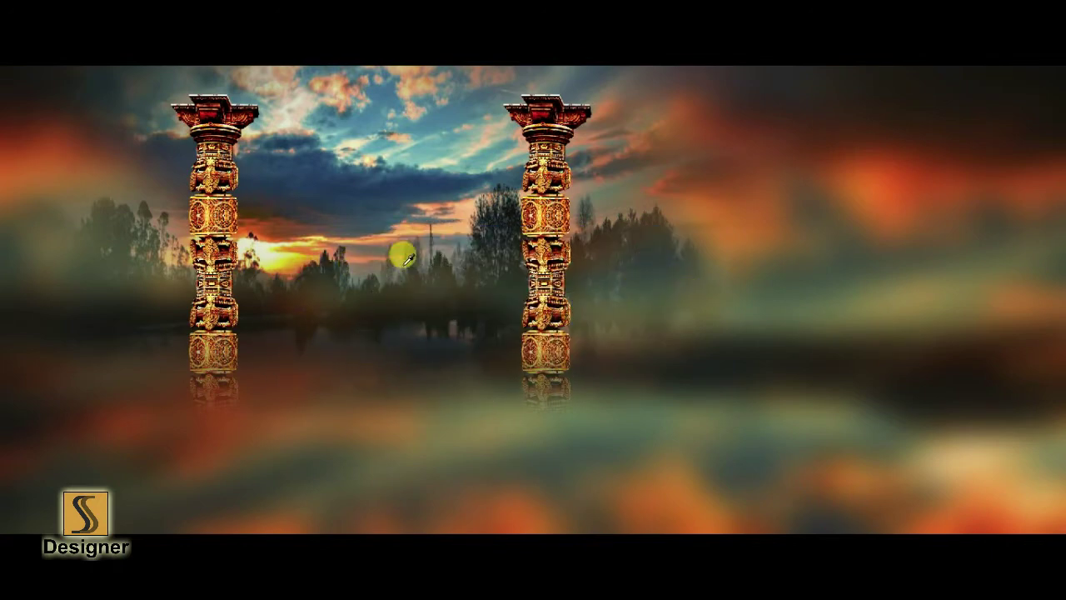
{"action": "key", "text": "bracketright"}
{"action": "key", "text": "bracketright"}
{"action": "key", "text": "bracketright"}
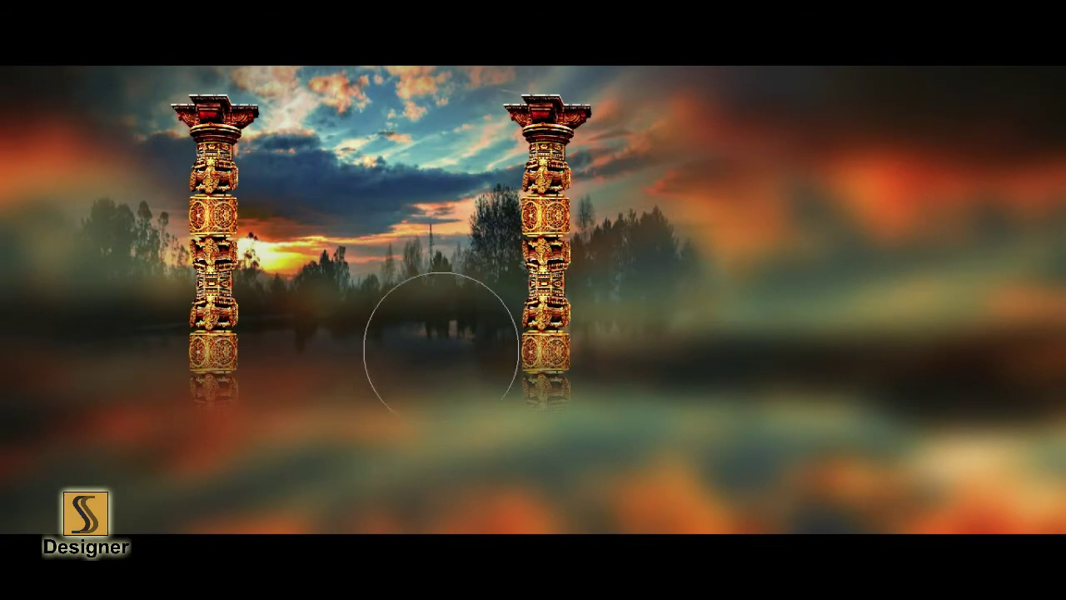
- Set a muted pinkish-grey foreground colour and choose a soft cloud-shaped brush
{"action": "key", "text": "Tab"}
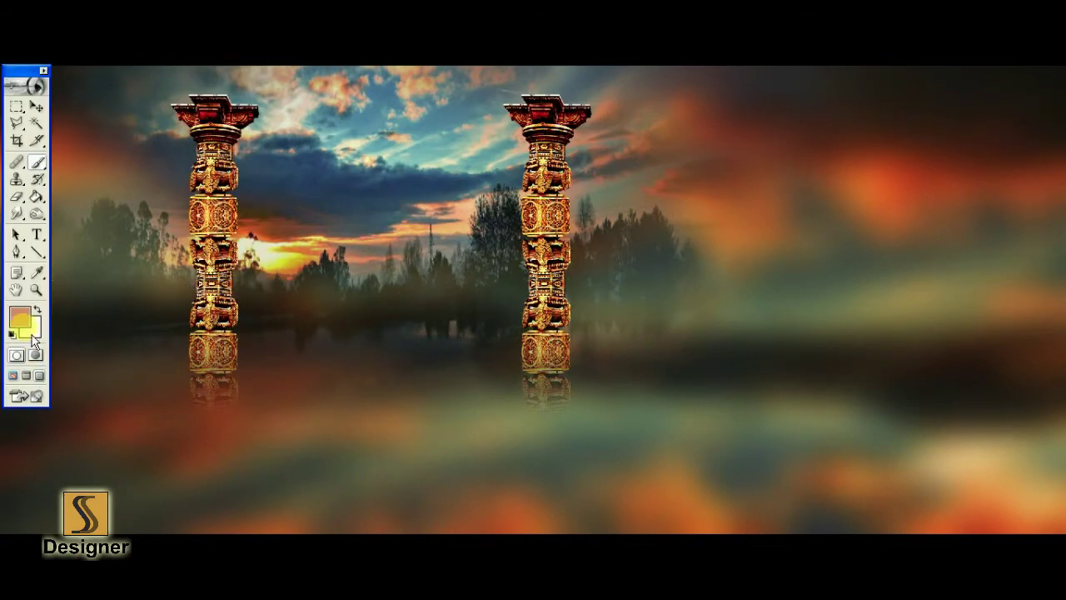
{"action": "left_click", "coordinate": [23, 321]}
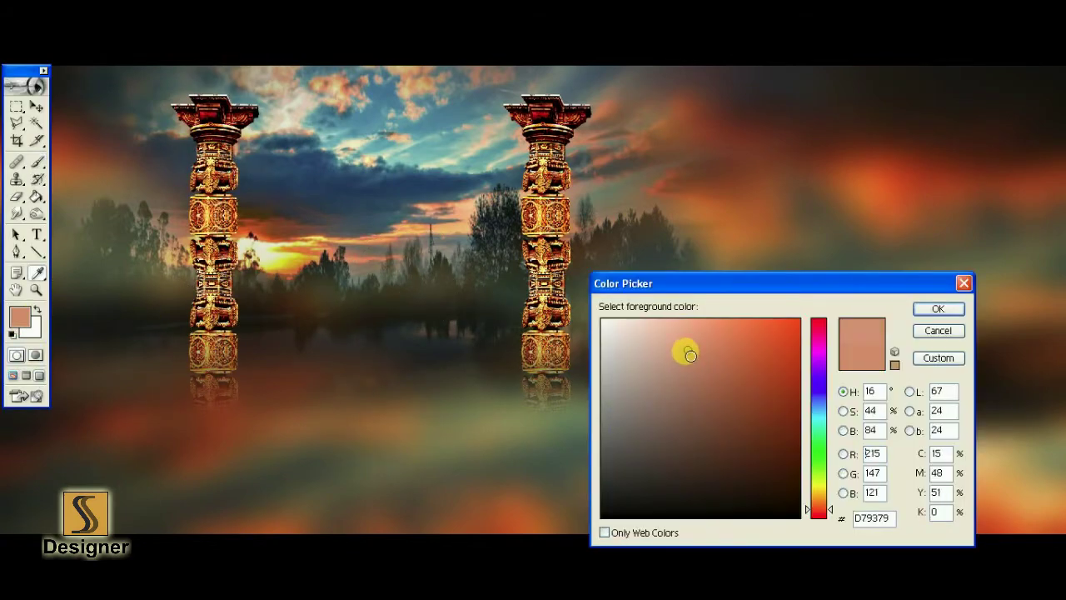
{"action": "left_click_drag", "start_coordinate": [690, 356], "coordinate": [662, 388]}
{"action": "key", "text": "Return"}
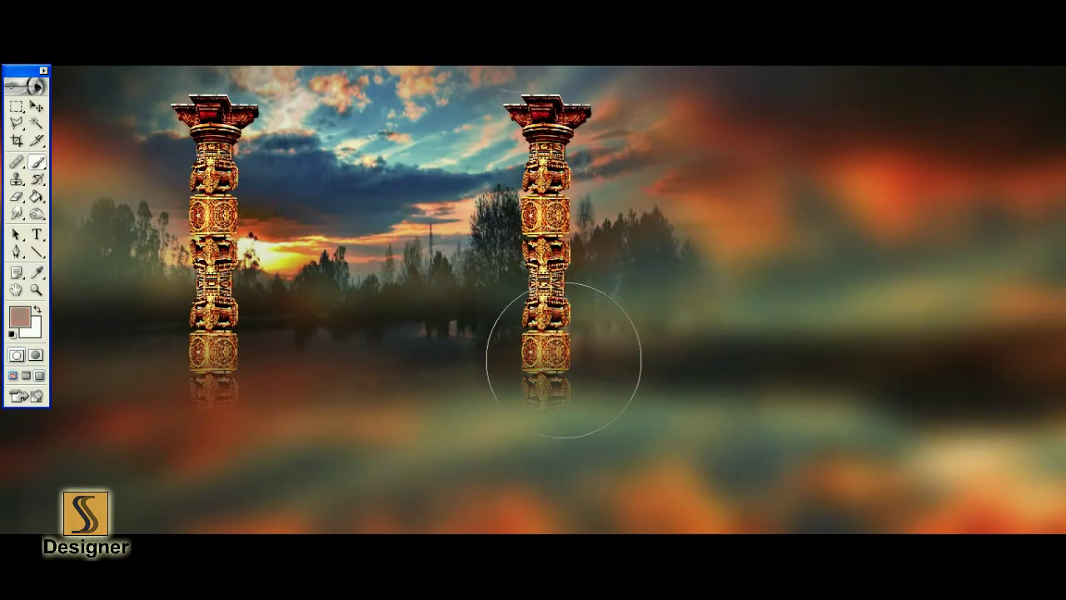
{"action": "right_click", "coordinate": [490, 283]}
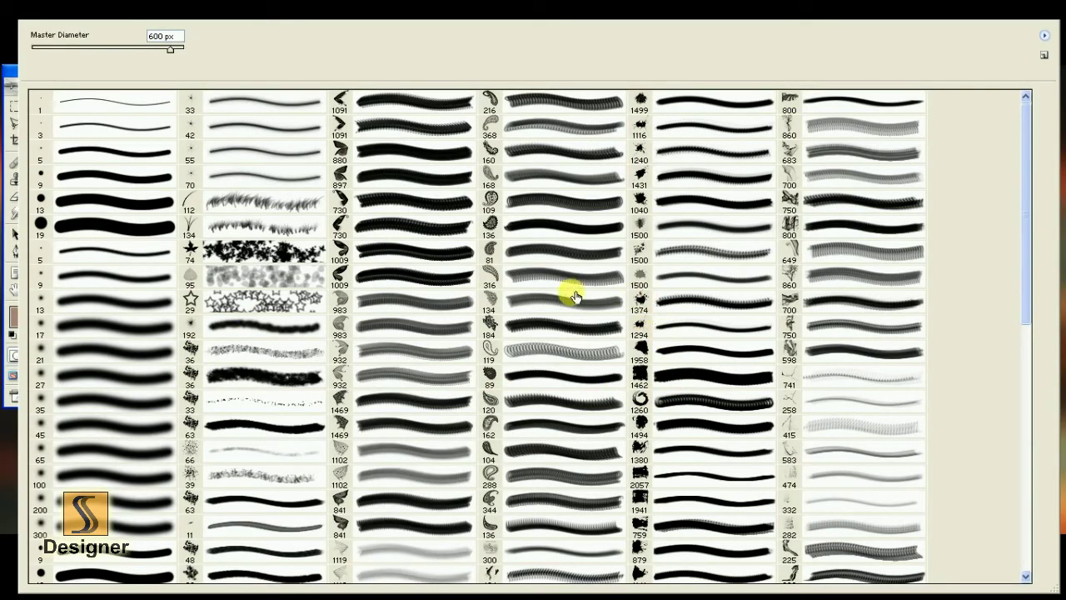
{"action": "left_click", "coordinate": [215, 411]}
{"action": "key", "text": "Return"}
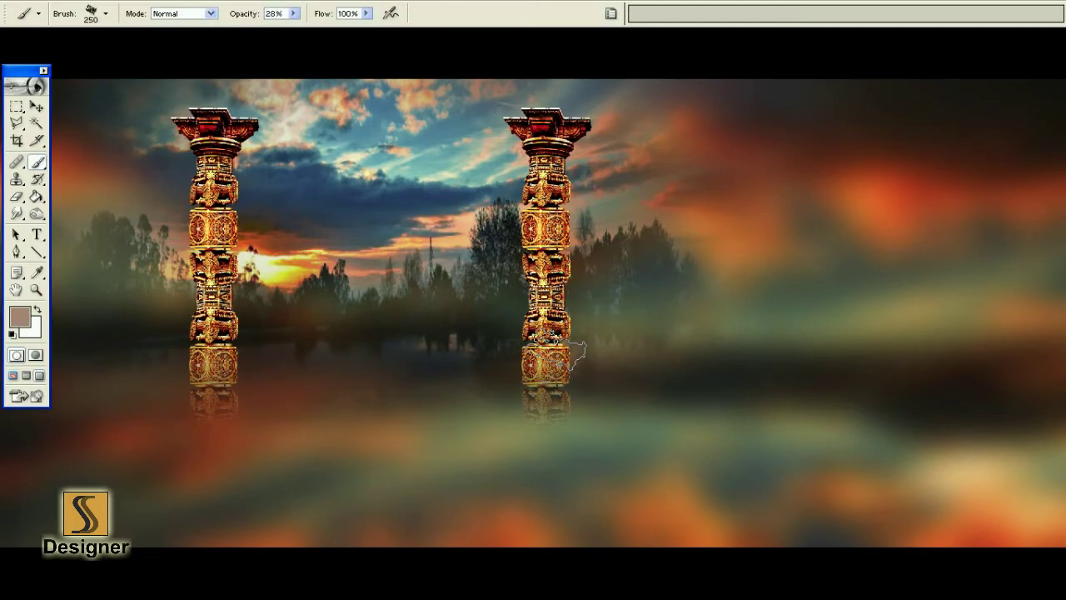
- Paint fog around the right pillar, the upper-right sky and the left pillar's base
{"action": "key", "text": "shift+Tab"}
{"action": "key", "text": "Tab"}
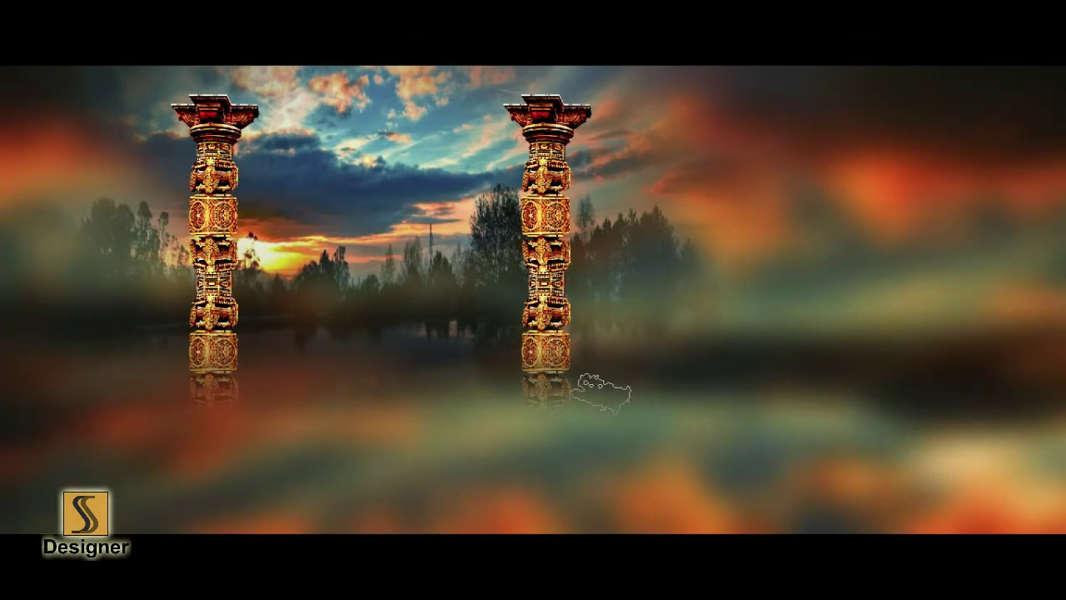
{"action": "key", "text": "ctrl+minus"}
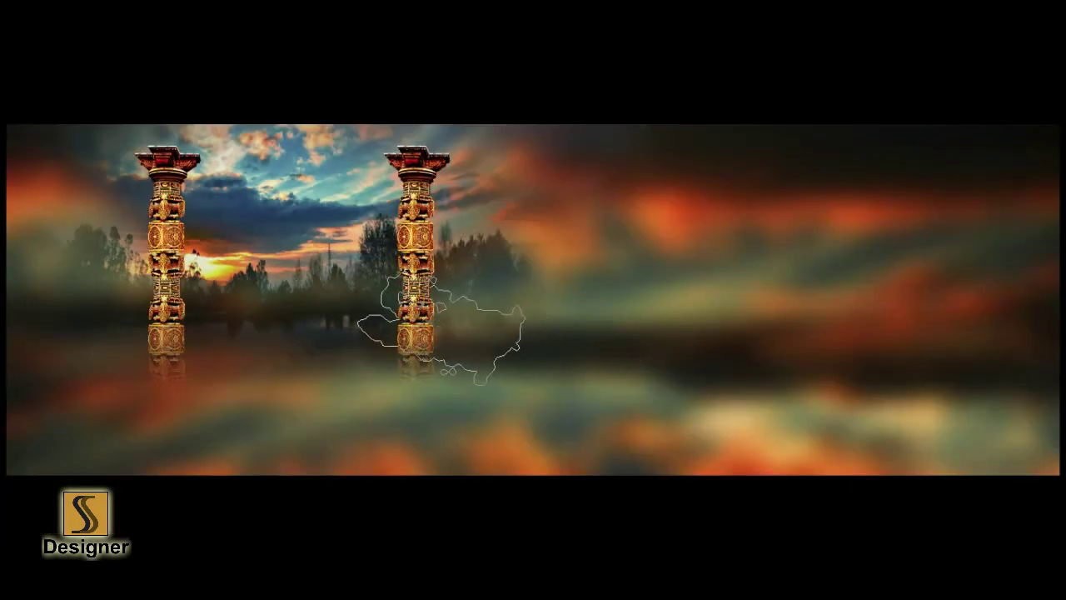
{"action": "mouse_move", "coordinate": [396, 366]}
{"action": "left_mouse_down"}
{"action": "mouse_move", "coordinate": [258, 341]}
{"action": "mouse_move", "coordinate": [47, 224]}
{"action": "mouse_move", "coordinate": [630, 298]}
{"action": "left_mouse_up"}
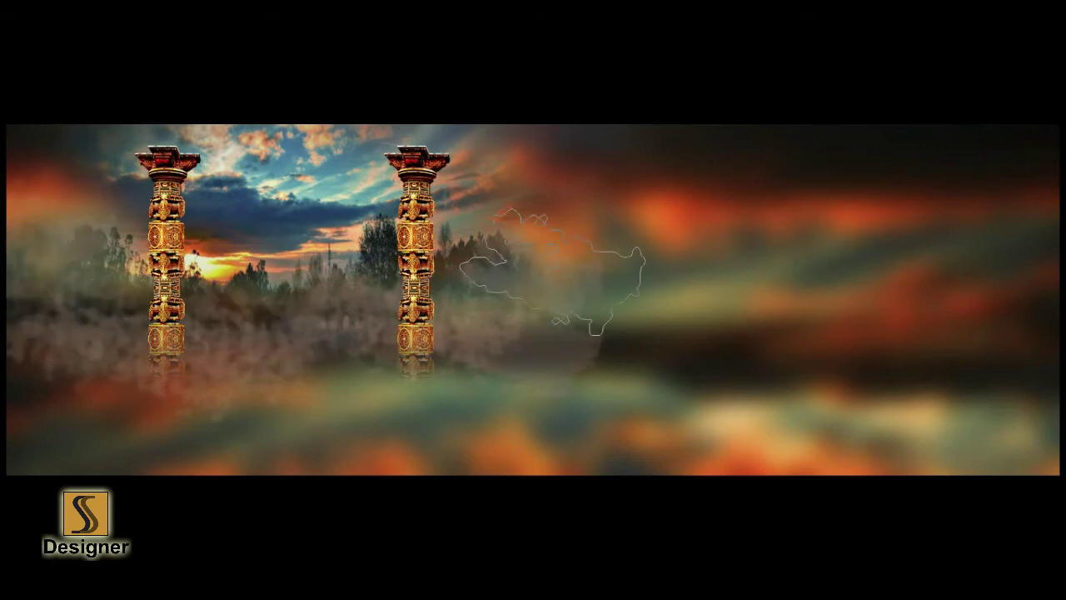
{"action": "left_click_drag", "start_coordinate": [677, 186], "coordinate": [737, 196]}
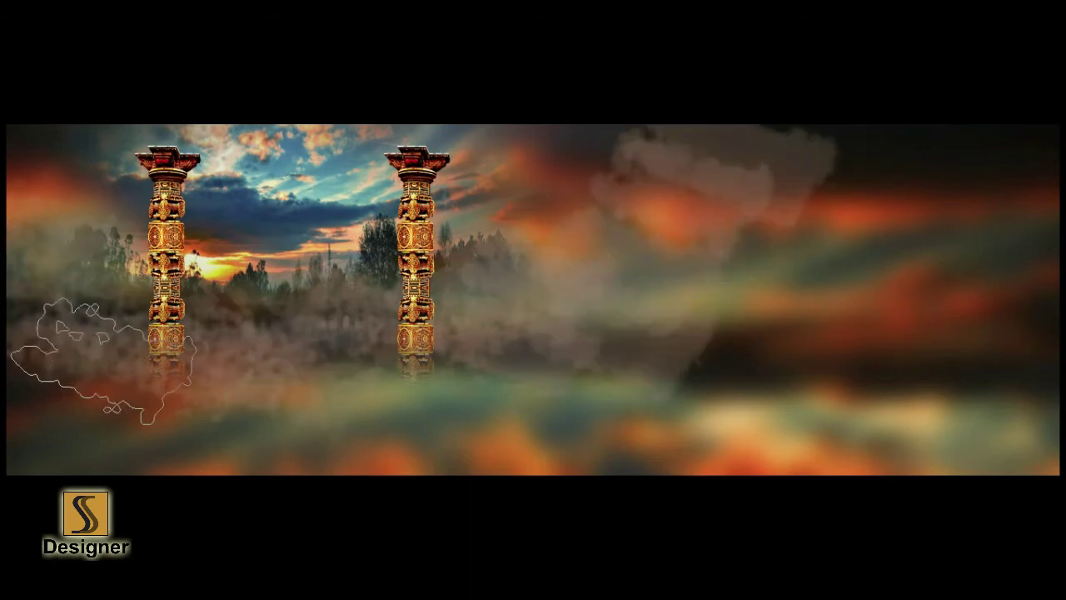
{"action": "key", "text": "ctrl+minus"}
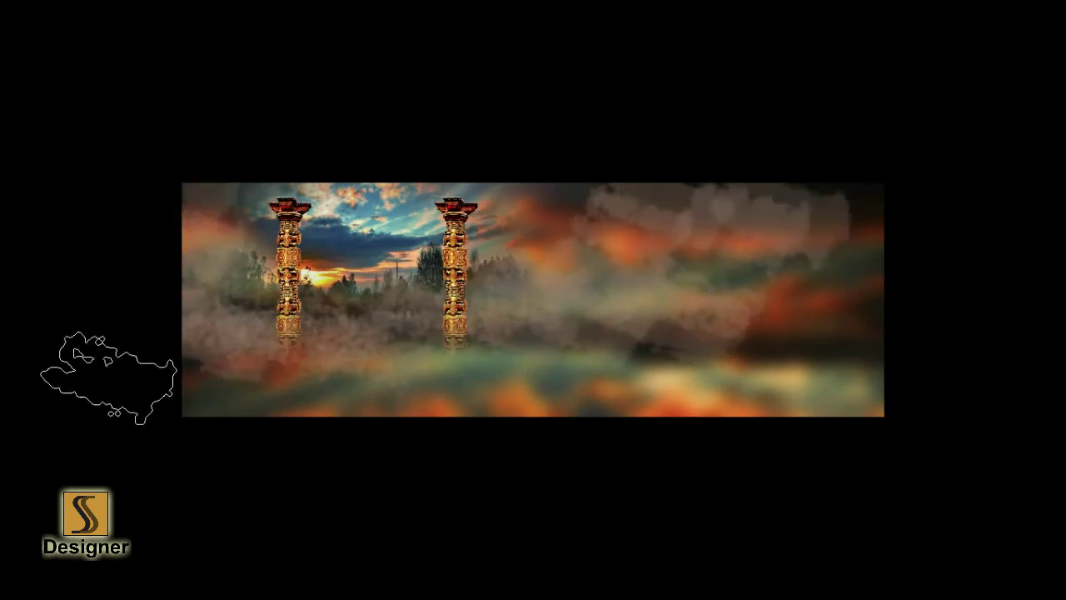
{"action": "mouse_move", "coordinate": [100, 379]}
{"action": "left_mouse_down"}
{"action": "mouse_move", "coordinate": [220, 352]}
{"action": "mouse_move", "coordinate": [758, 317]}
{"action": "mouse_move", "coordinate": [47, 193]}
{"action": "left_mouse_up"}
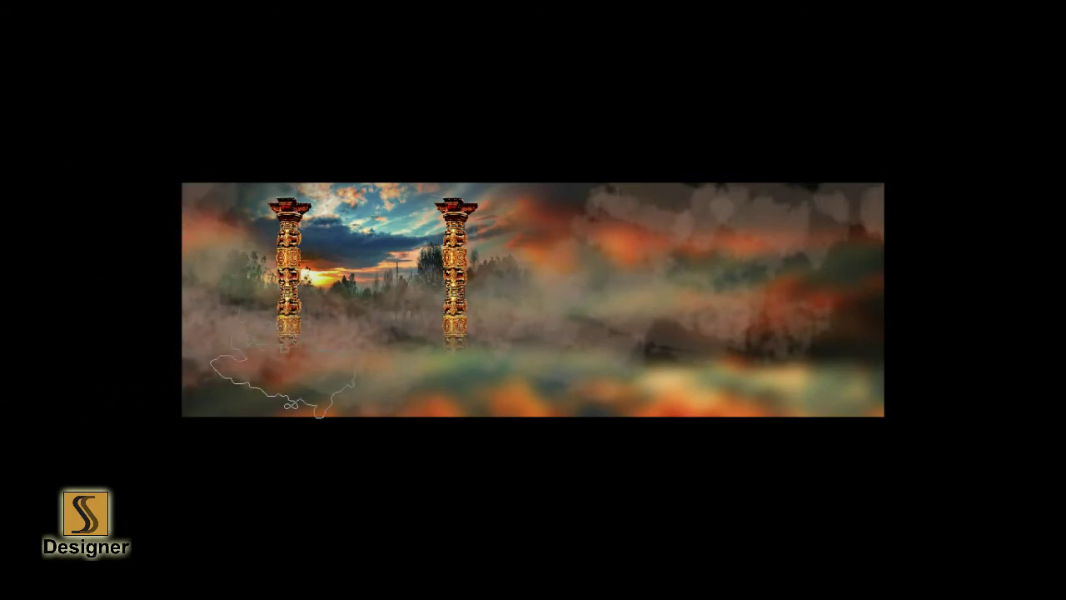
{"action": "key", "text": "ctrl+0"}
{"action": "key", "text": "alt+t"}
- Soften the painted fog on Layer 2 with a 15-pixel Gaussian Blur
{"action": "key", "text": "Return"}
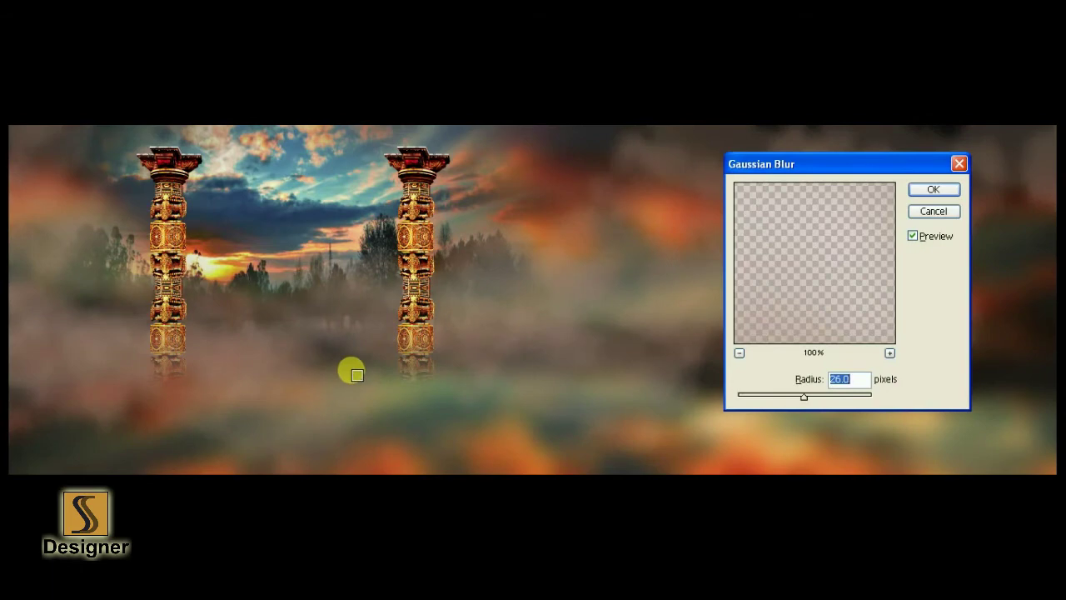
{"action": "type", "text": "15"}
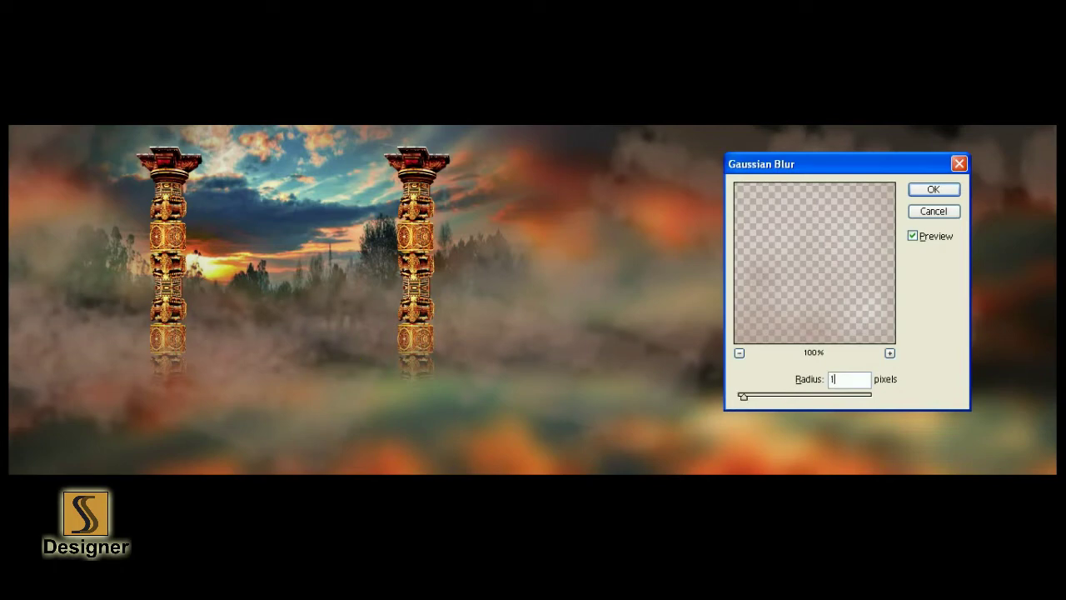
{"action": "key", "text": "Return"}
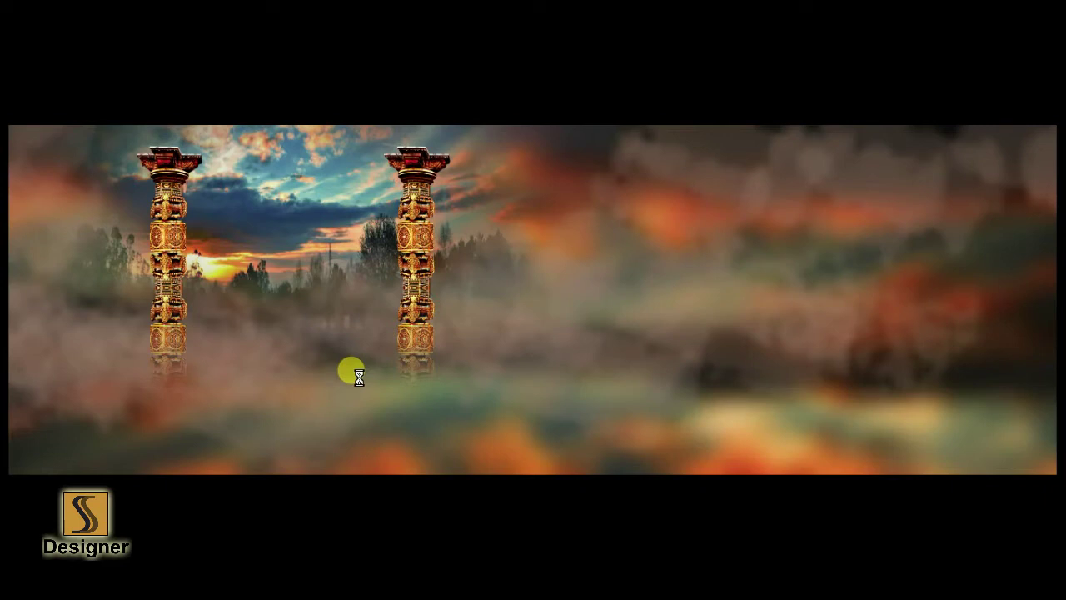
- Switch to the Eraser at 20% opacity and size it to 900
{"action": "key", "text": "Tab"}
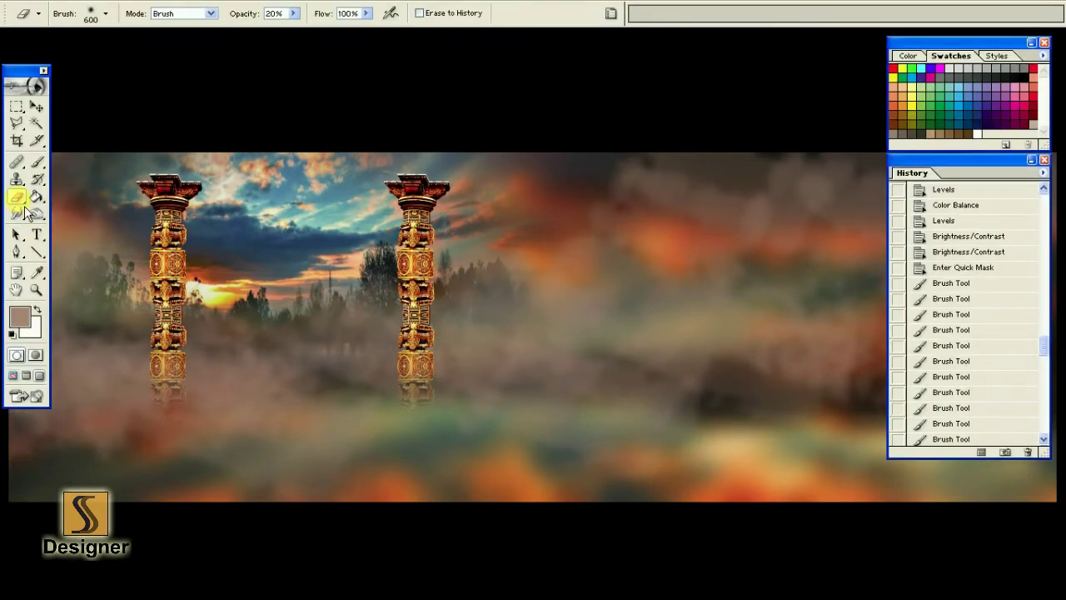
{"action": "left_click", "coordinate": [24, 208]}
{"action": "key", "text": "Tab"}
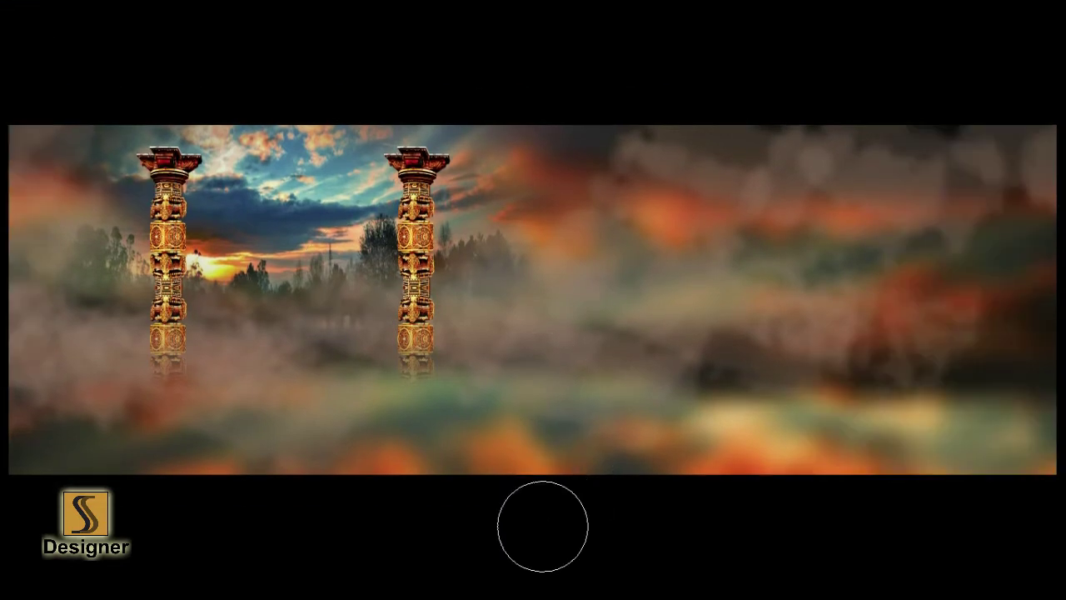
{"action": "key", "text": "Return"}
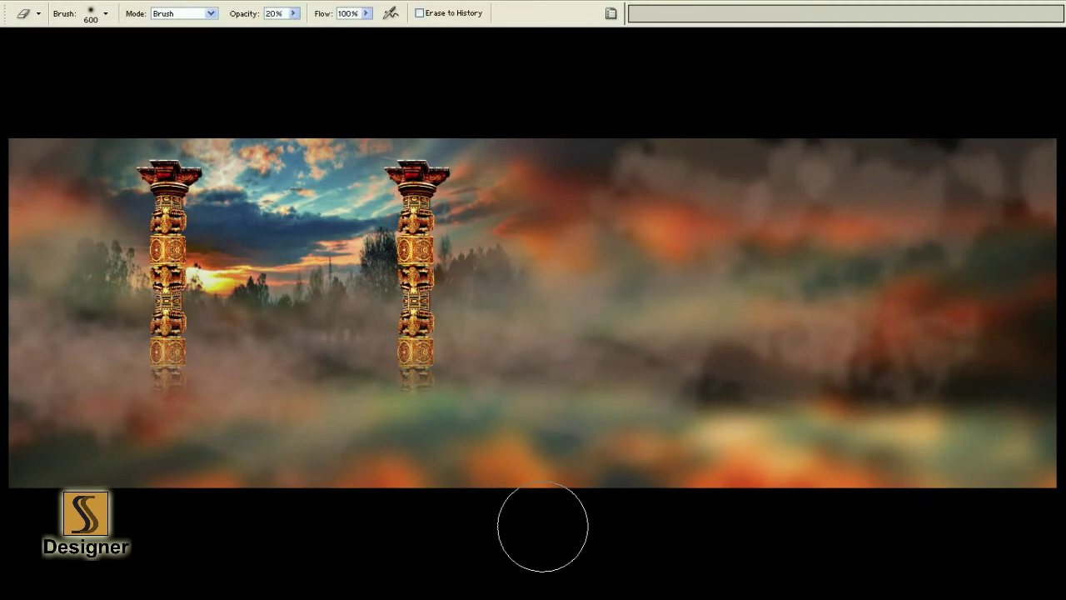
{"action": "key", "text": "bracketright"}
{"action": "key", "text": "bracketright"}
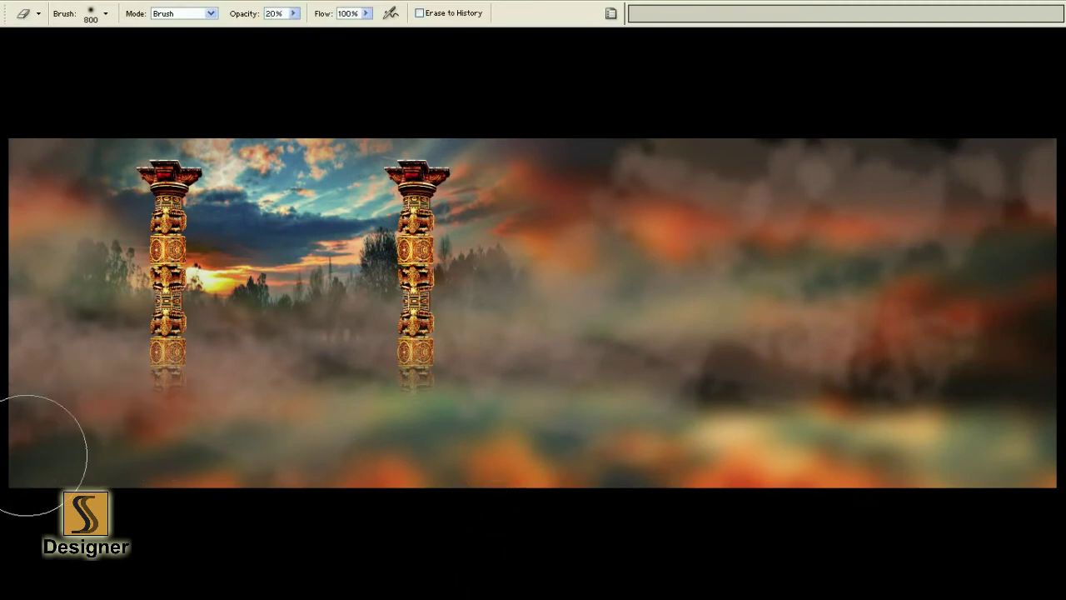
{"action": "key", "text": "bracketright"}
{"action": "key", "text": "bracketright"}
{"action": "key", "text": "bracketright"}
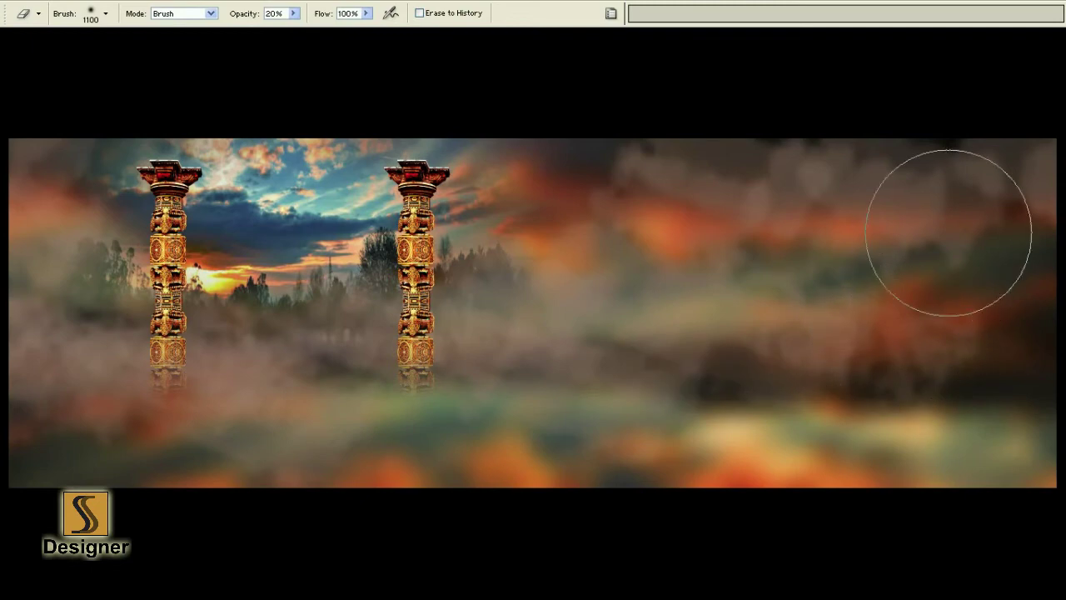
{"action": "key", "text": "bracketleft"}
{"action": "key", "text": "bracketleft"}
{"action": "key", "text": "bracketright"}
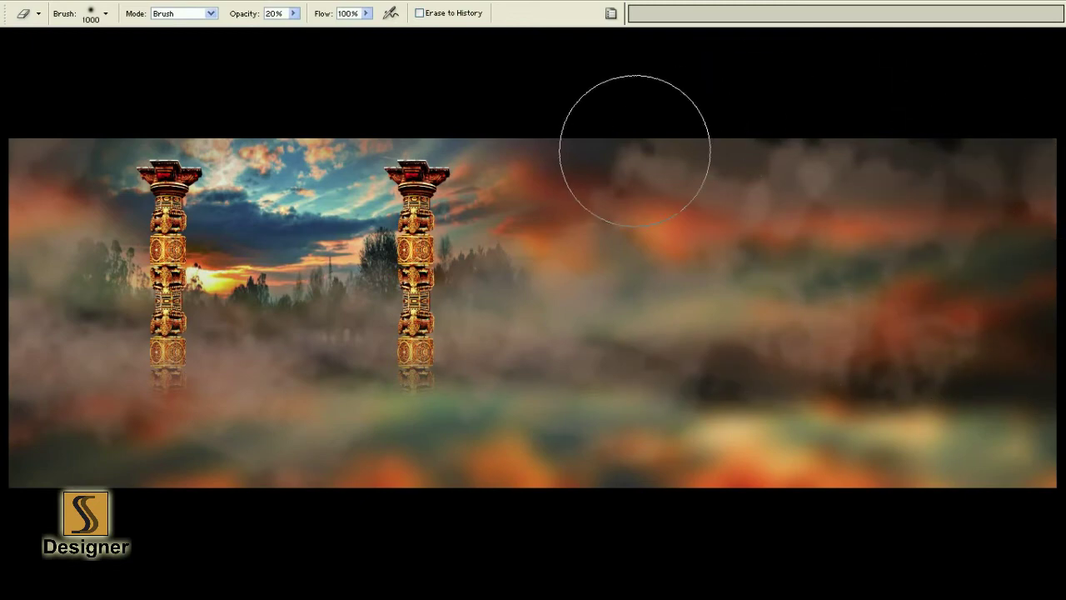
{"action": "key", "text": "bracketleft"}
- Try erasing fog in the lower middle, dismiss the locked-layer alert, and fit the view to screen
{"action": "left_click", "coordinate": [727, 400]}
{"action": "key", "text": "Return"}
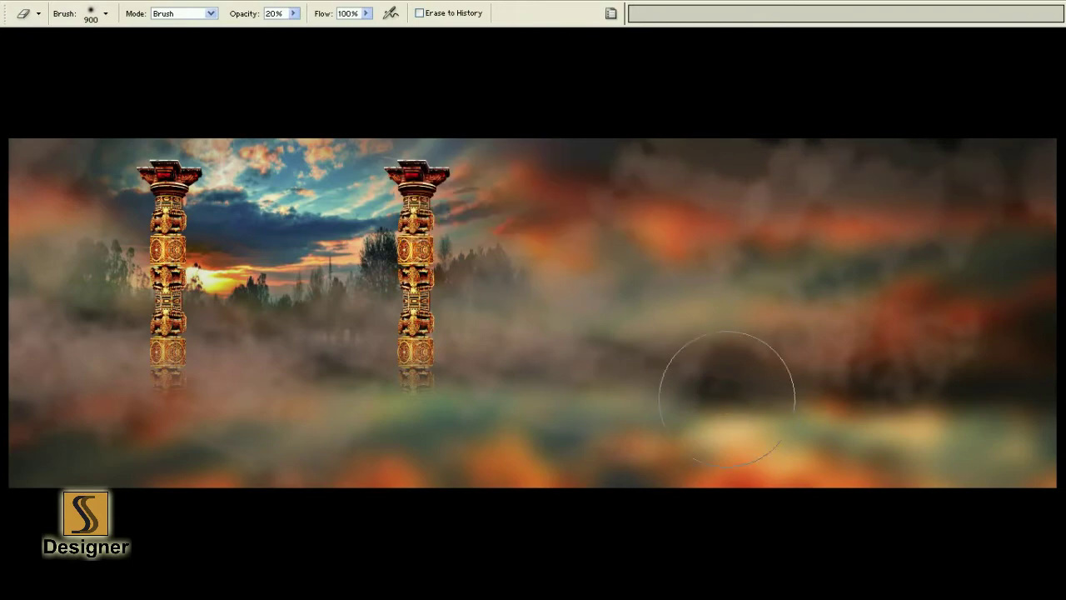
{"action": "key", "text": "Tab"}
{"action": "key", "text": "Tab"}
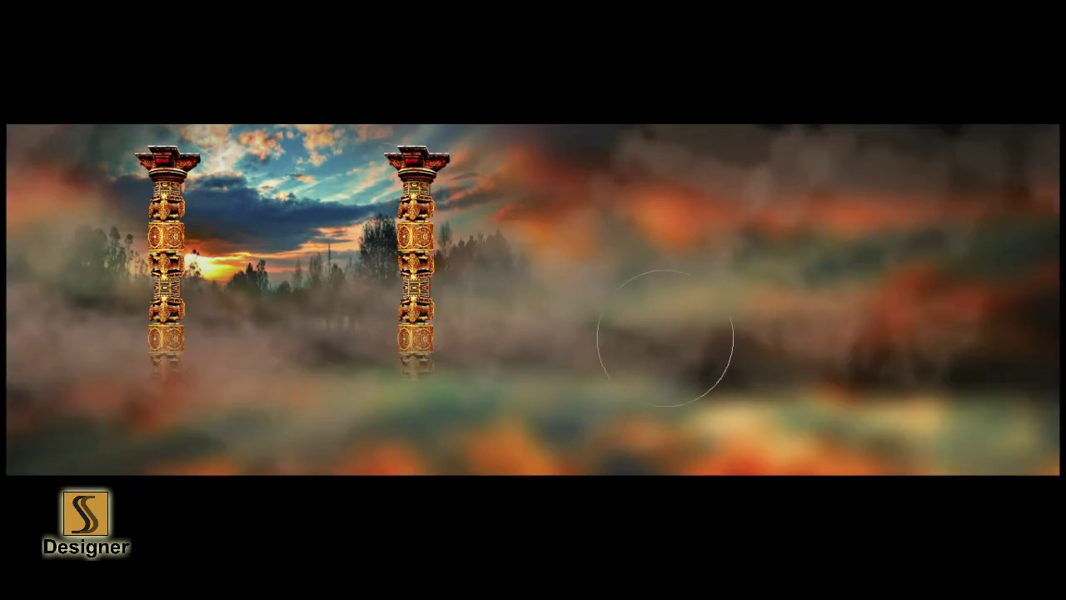
{"action": "key", "text": "ctrl+0"}
{"action": "key", "text": "super"}
{"action": "key", "text": "Escape"}
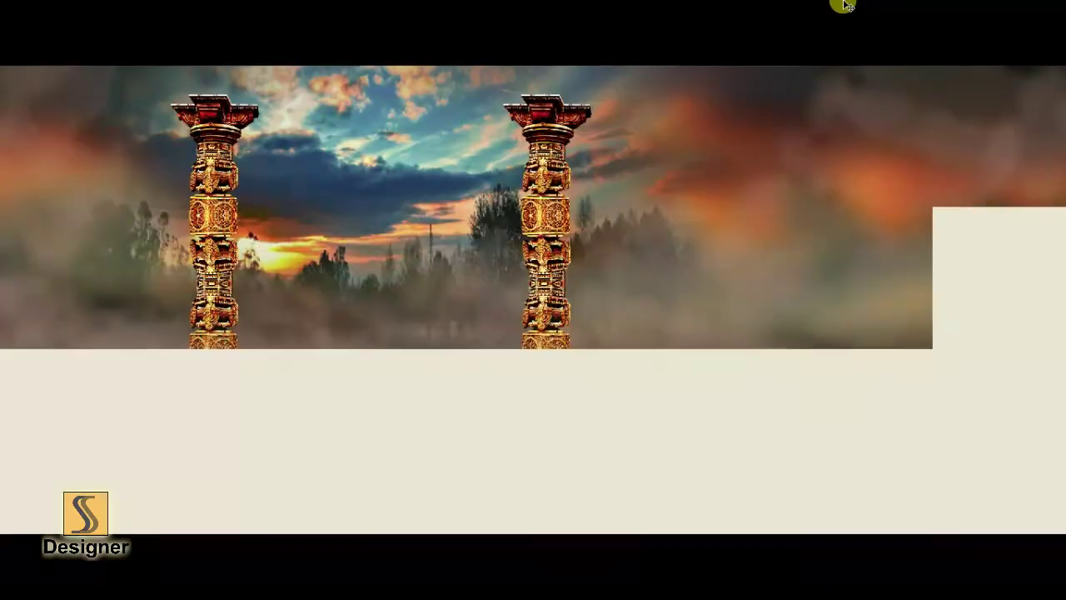
- Drag the lens-flare image into the banner as a new layer and show the Layers panel
{"action": "key", "text": "f"}
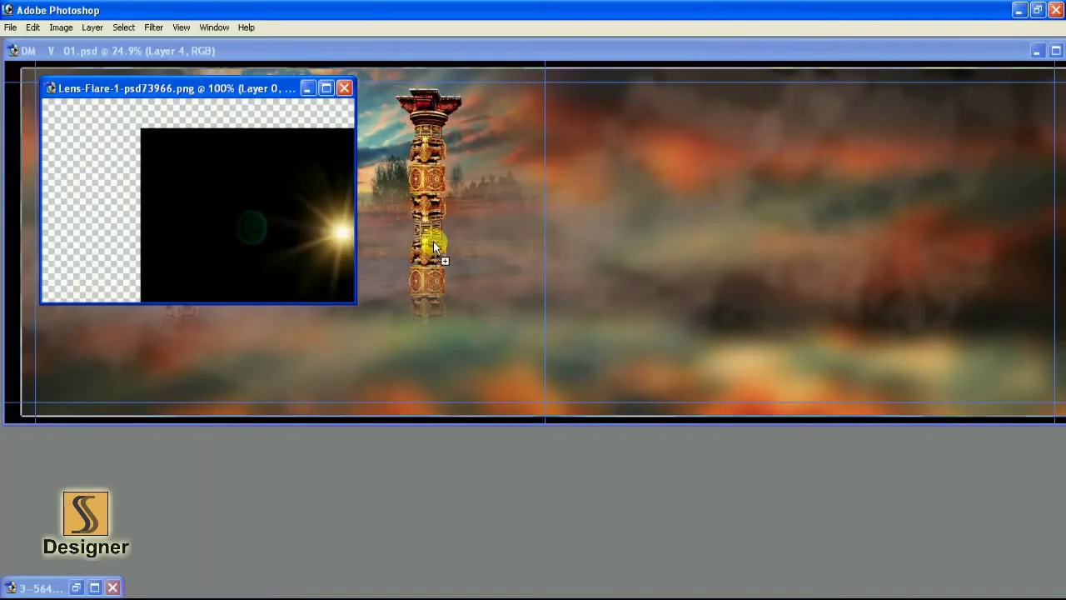
{"action": "left_click_drag", "start_coordinate": [247, 215], "coordinate": [433, 241]}
{"action": "key", "text": "f"}
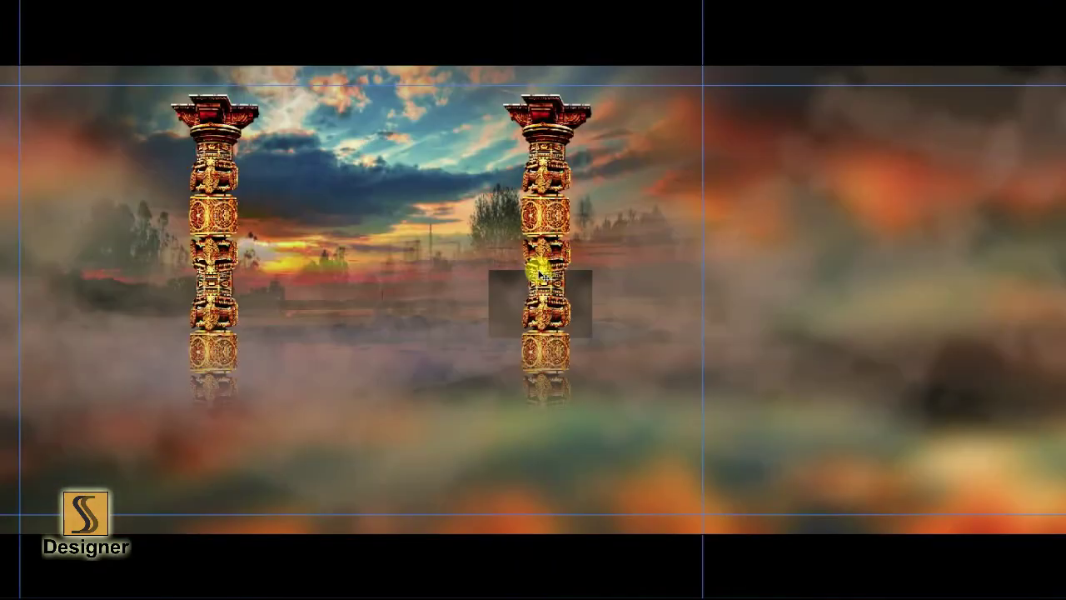
{"action": "key", "text": "F7"}
- Scale and position the lens flare beside the left pillar
{"action": "key", "text": "ctrl+t"}
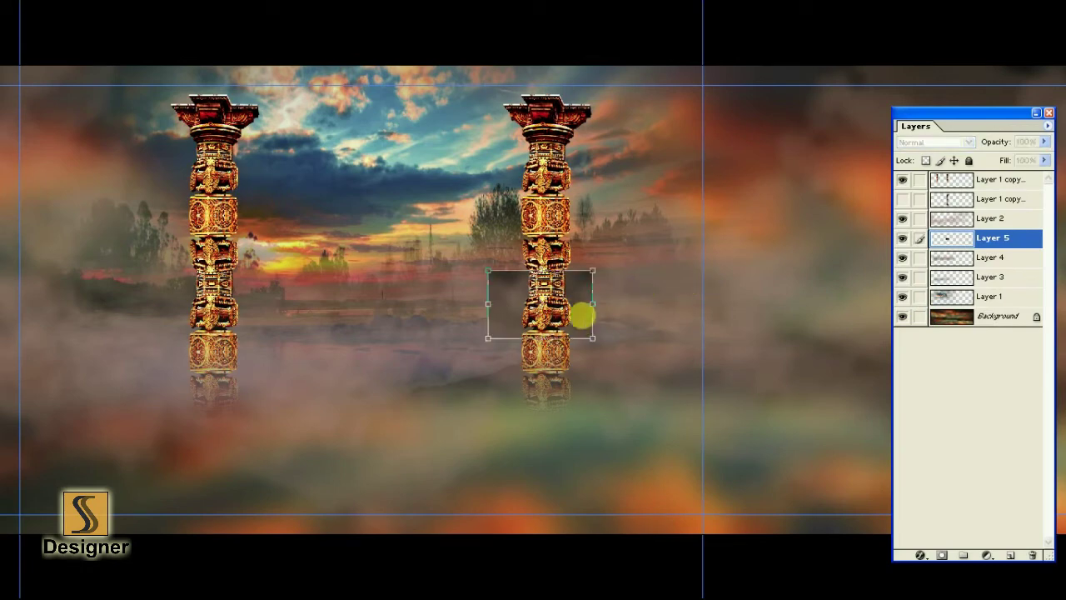
{"action": "mouse_move", "coordinate": [590, 337]}
{"action": "left_mouse_down"}
{"action": "mouse_move", "coordinate": [738, 385]}
{"action": "mouse_move", "coordinate": [243, 248]}
{"action": "left_mouse_up"}
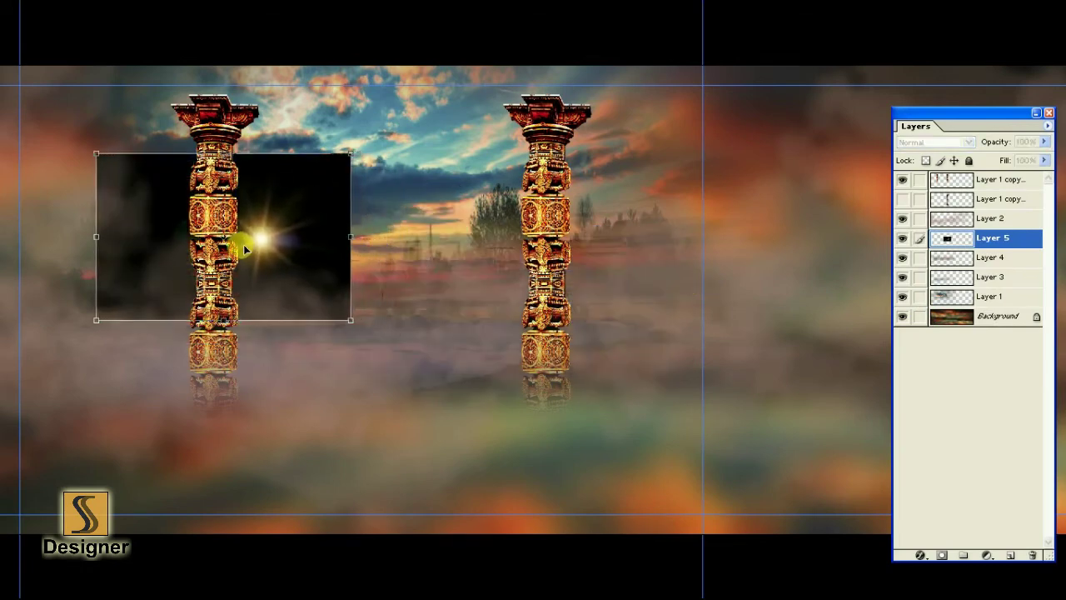
{"action": "left_click_drag", "start_coordinate": [344, 321], "coordinate": [514, 398]}
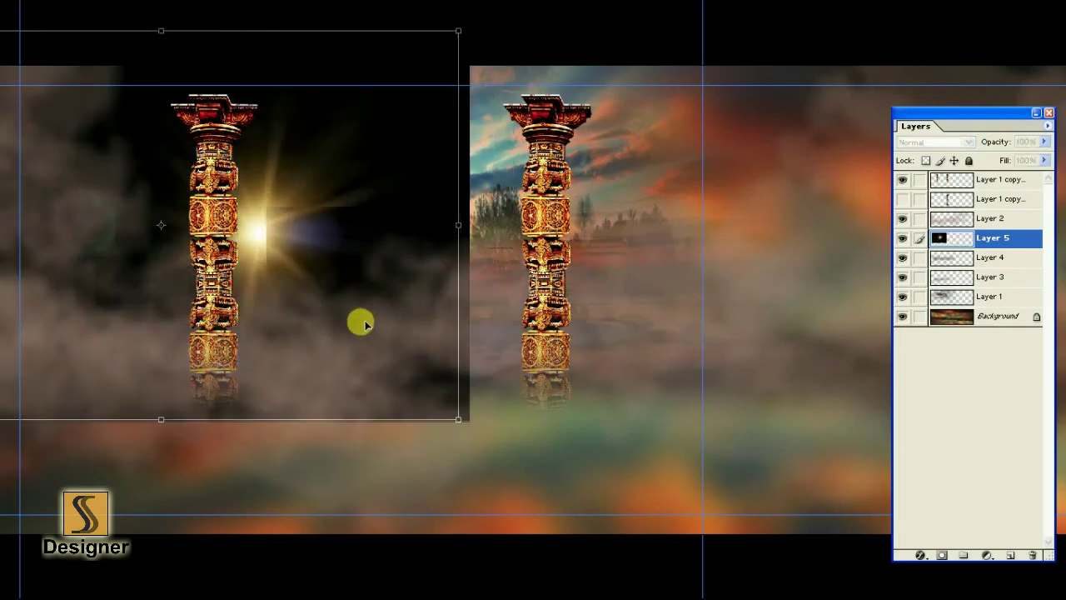
{"action": "left_click_drag", "start_coordinate": [359, 319], "coordinate": [342, 314]}
{"action": "left_click_drag", "start_coordinate": [450, 31], "coordinate": [459, 77]}
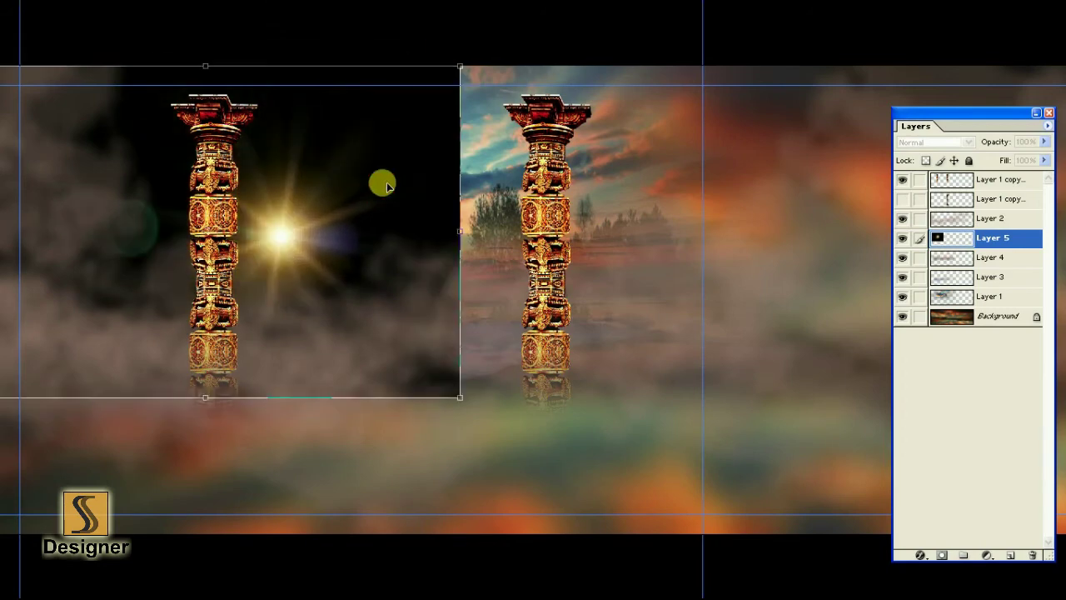
{"action": "left_click_drag", "start_coordinate": [380, 181], "coordinate": [356, 181]}
{"action": "left_click_drag", "start_coordinate": [433, 56], "coordinate": [462, 38]}
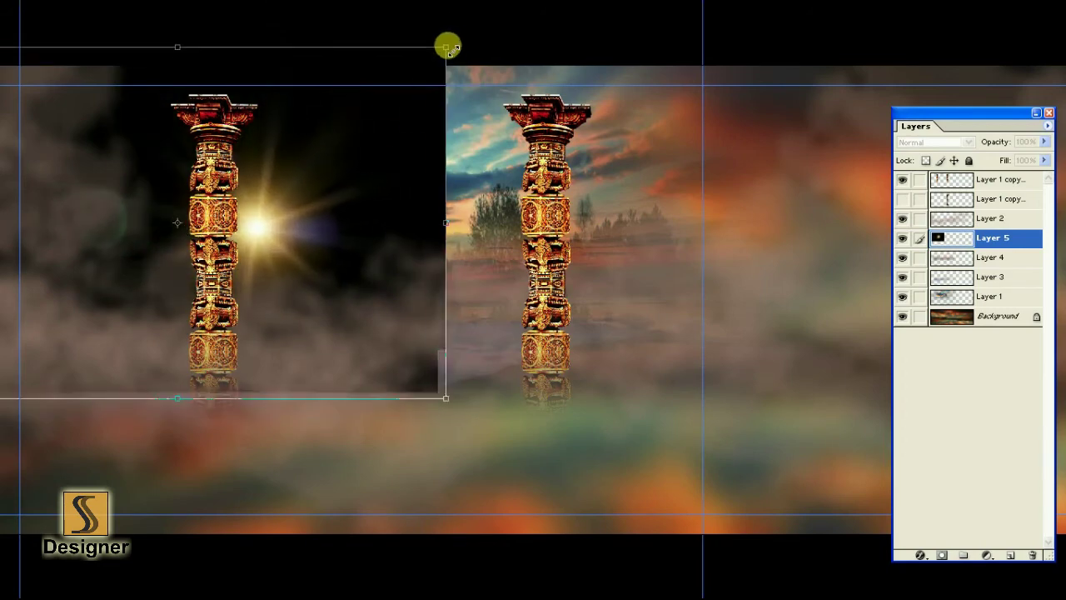
{"action": "key", "text": "Return"}
- Set the flare layer to Screen blending and nudge it slightly lower and larger
{"action": "left_click", "coordinate": [932, 141]}
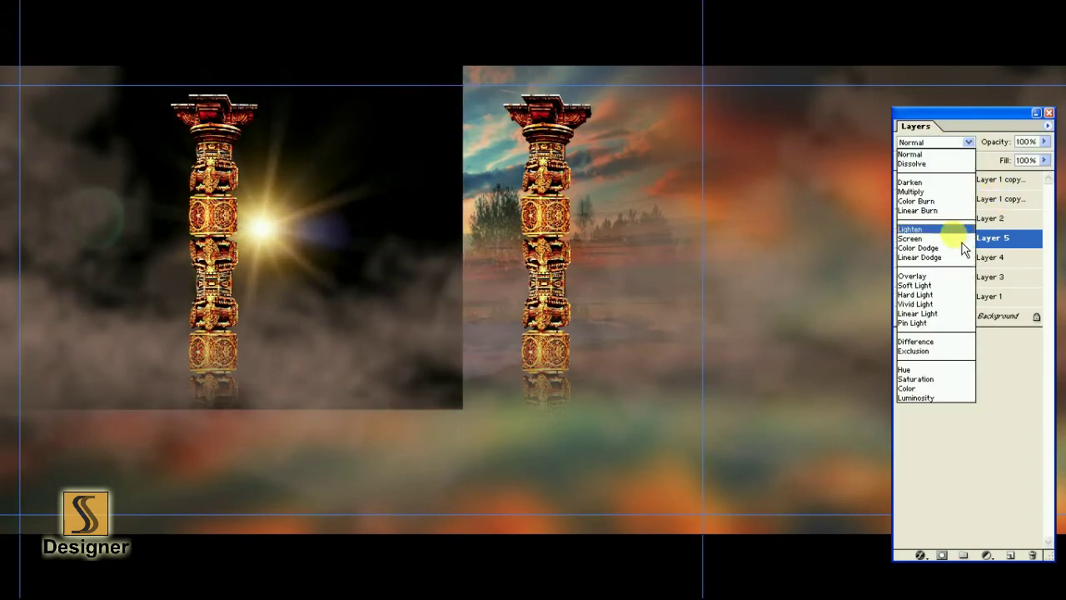
{"action": "left_click", "coordinate": [950, 233]}
{"action": "key", "text": "ctrl+t"}
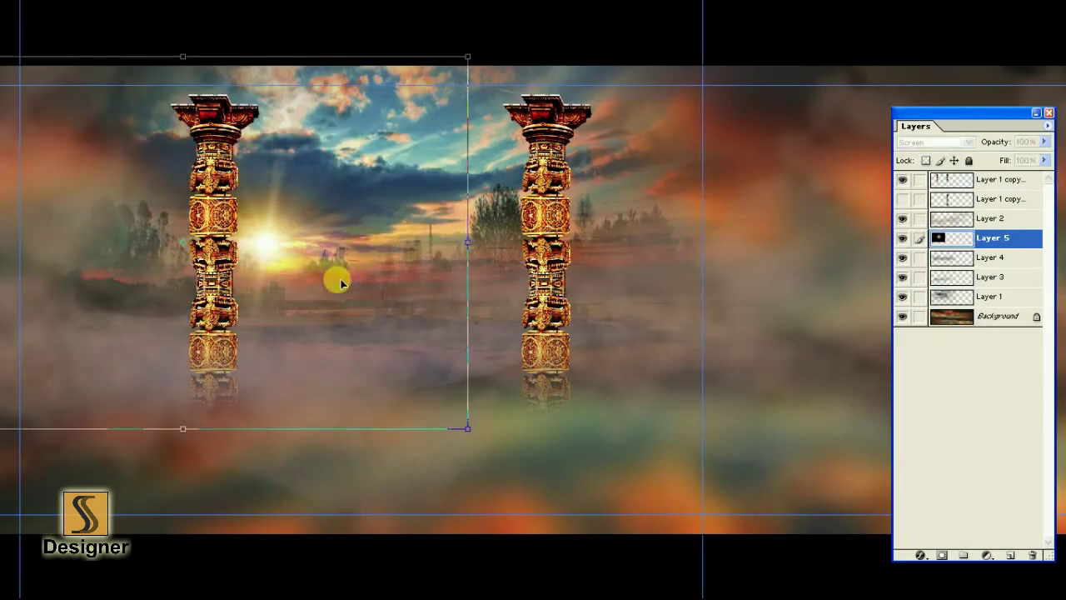
{"action": "left_click_drag", "start_coordinate": [340, 260], "coordinate": [332, 283]}
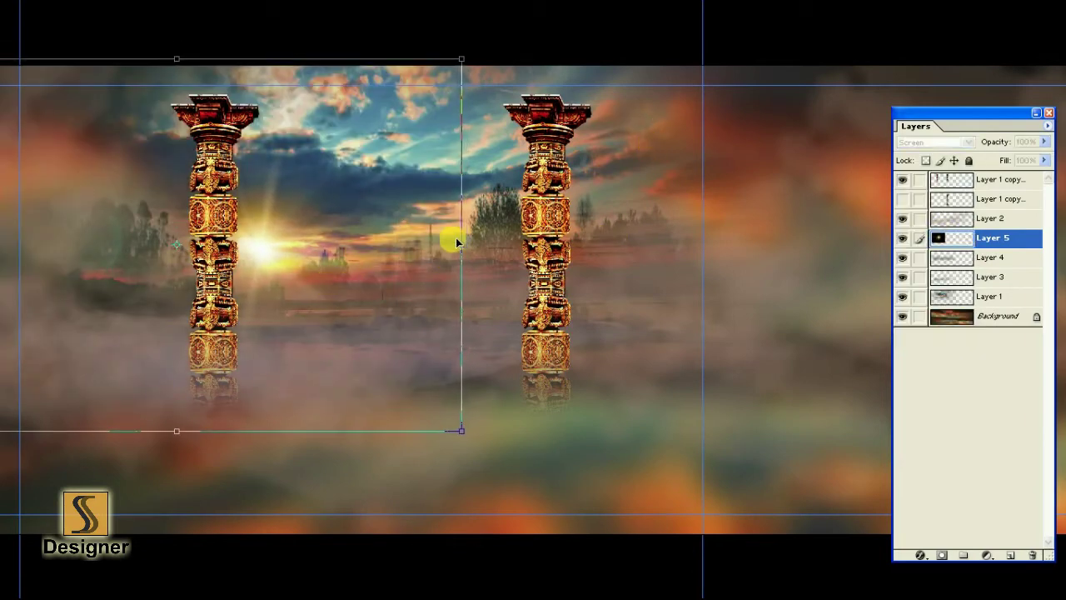
{"action": "left_click_drag", "start_coordinate": [460, 59], "coordinate": [468, 58]}
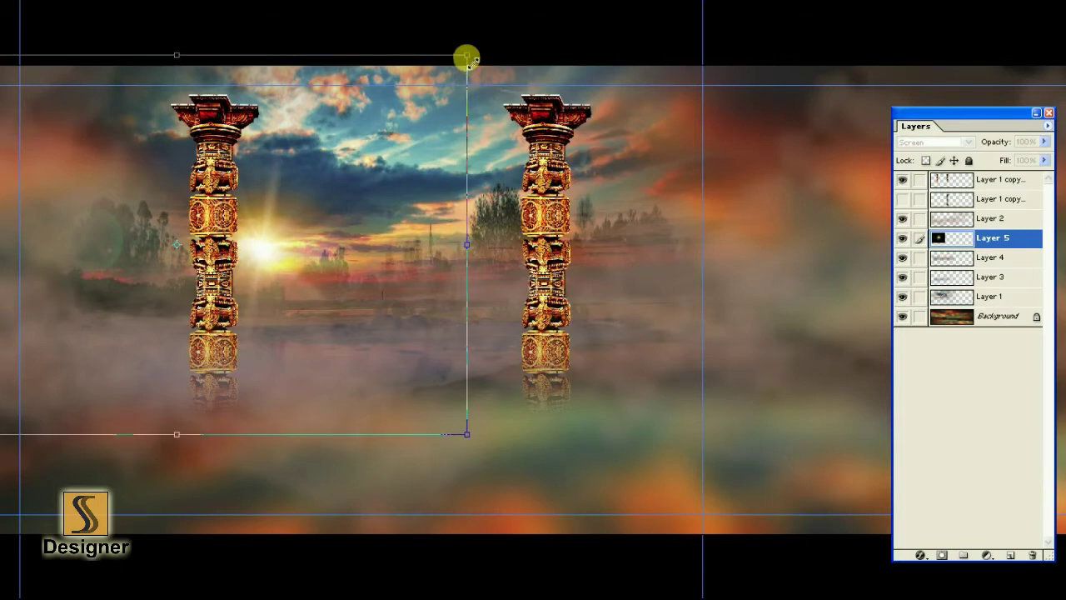
{"action": "key", "text": "Return"}
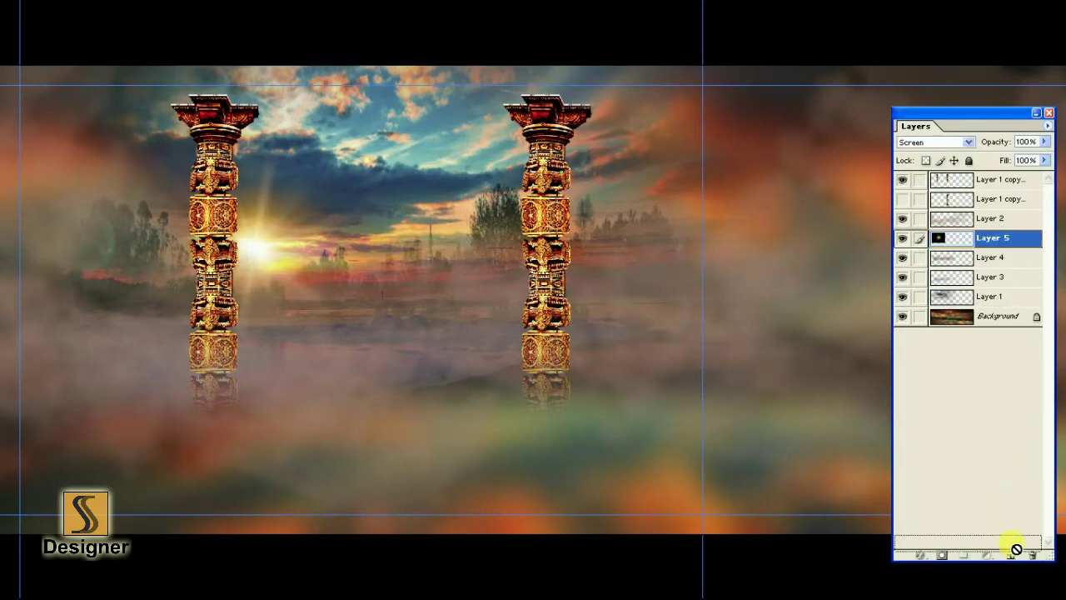
- Duplicate Layer 5, move the flare copy to the top, and nudge it up-left
{"action": "left_click_drag", "start_coordinate": [949, 240], "coordinate": [1010, 554]}
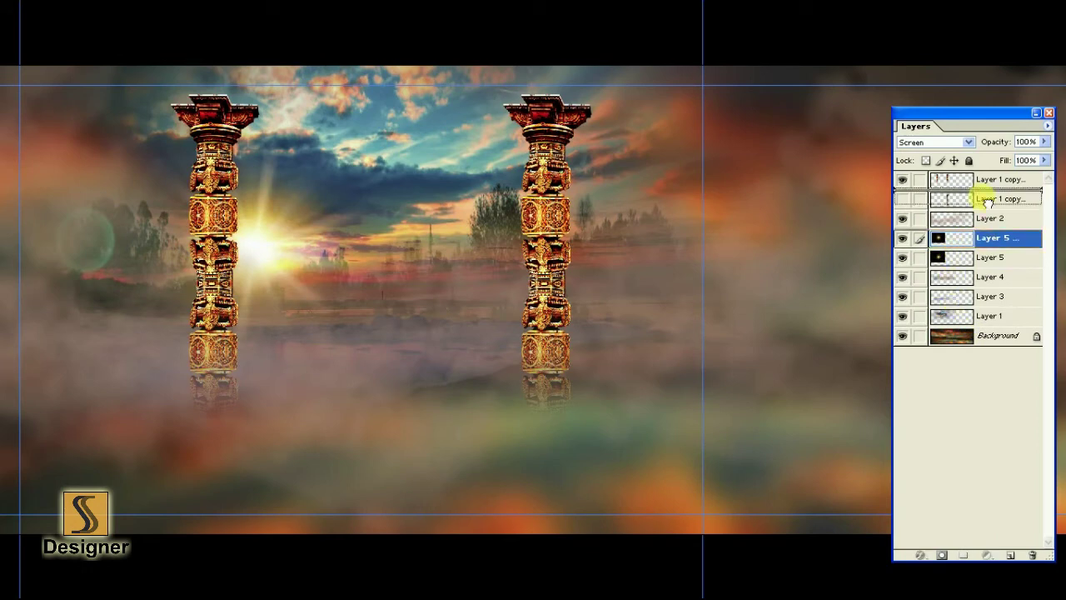
{"action": "left_click_drag", "start_coordinate": [966, 242], "coordinate": [970, 177]}
{"action": "key", "text": "ctrl+t"}
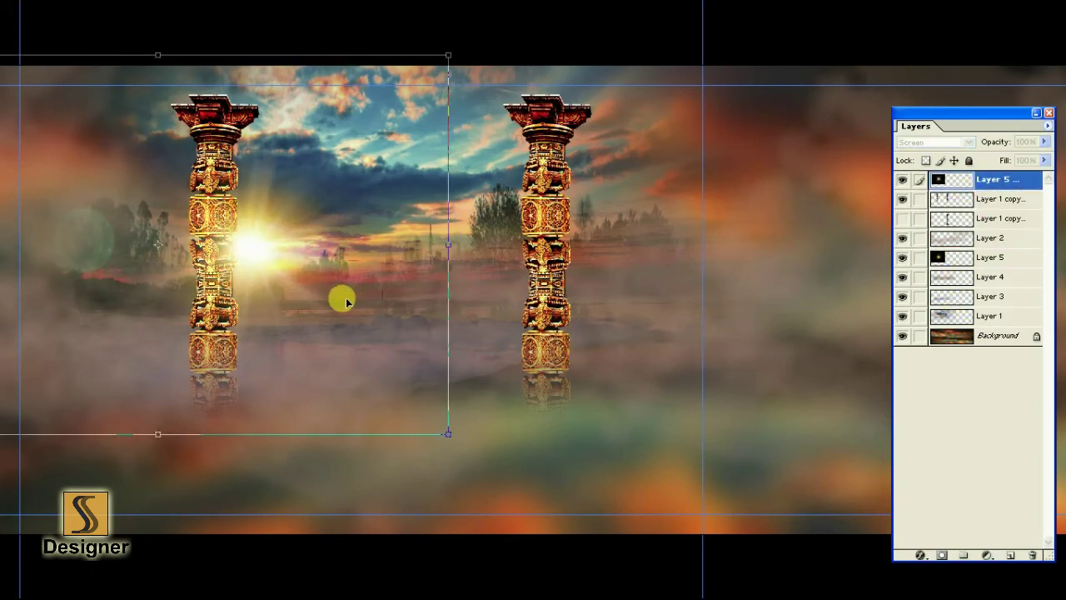
{"action": "left_click_drag", "start_coordinate": [340, 297], "coordinate": [346, 295]}
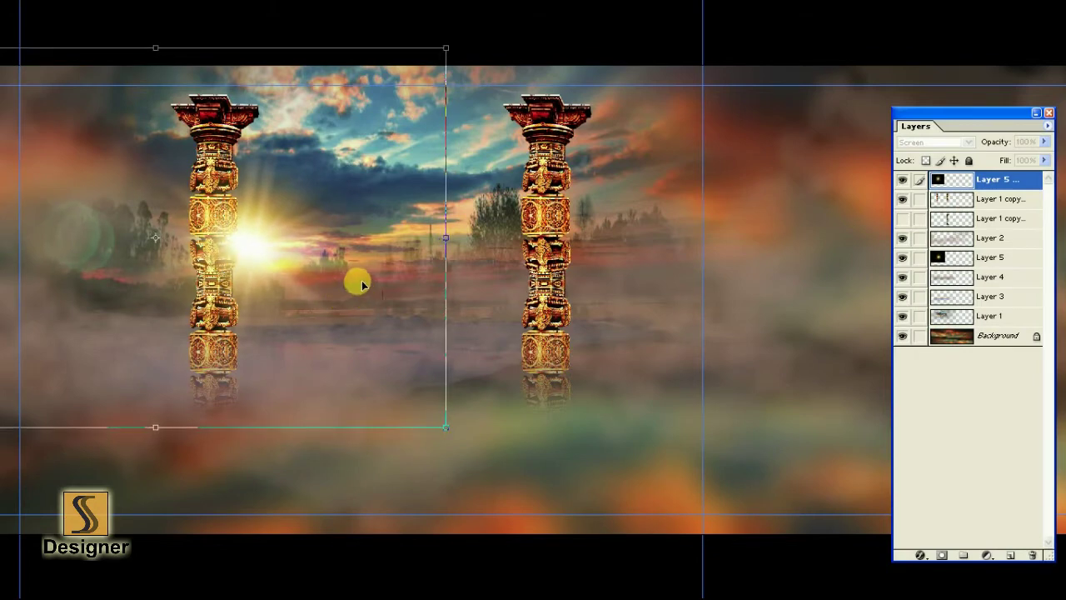
{"action": "key", "text": "Return"}
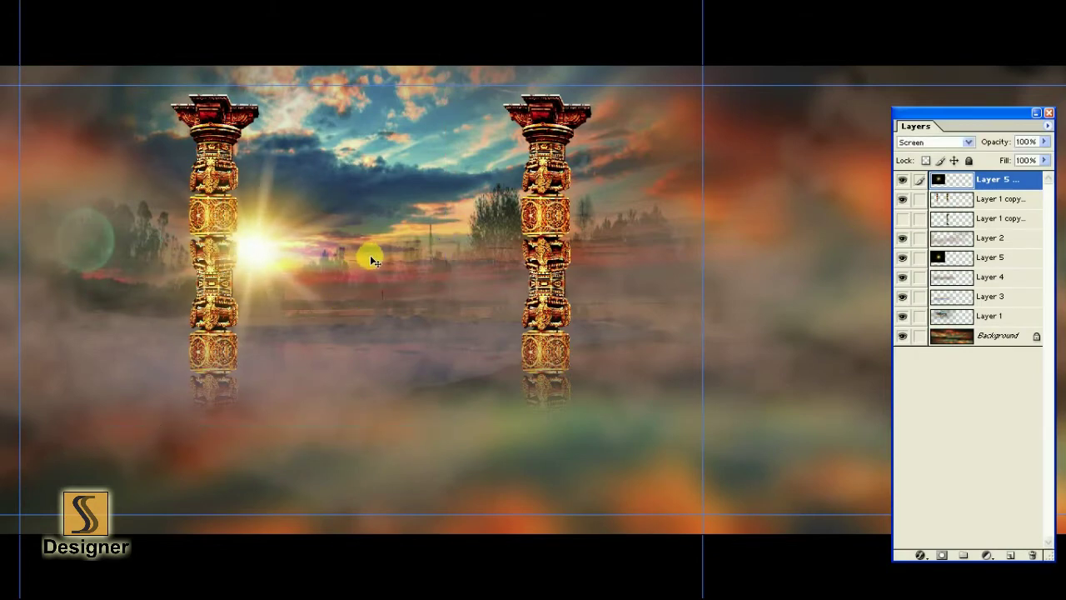
- Zoom in on the sun and link Layer 5 with its flare copy
{"action": "key", "text": "ctrl+plus"}
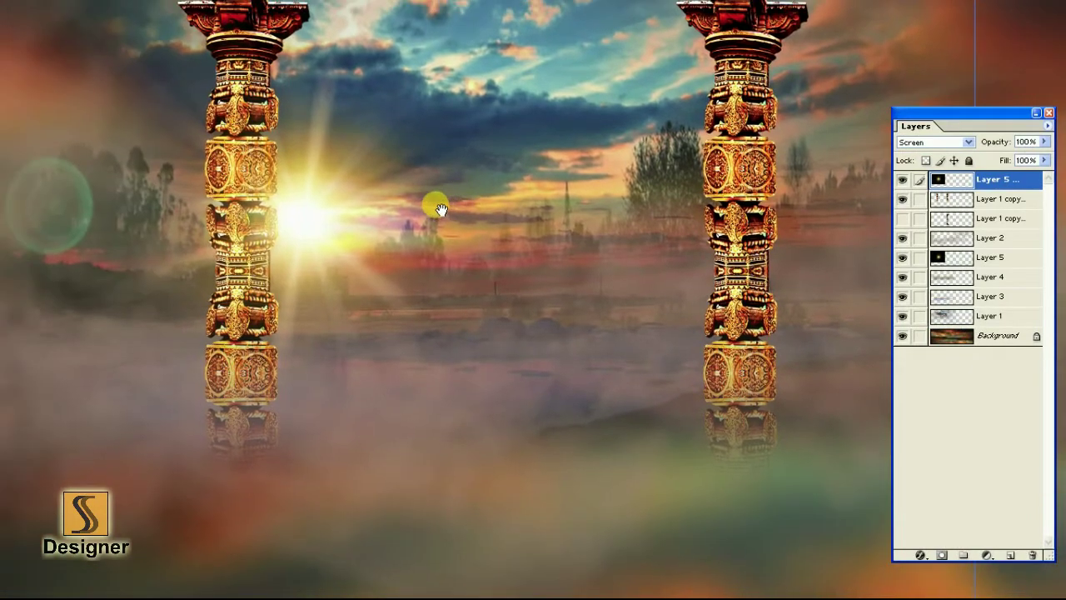
{"action": "left_click", "coordinate": [920, 258]}
{"action": "left_click_drag", "start_coordinate": [850, 300], "coordinate": [825, 292]}
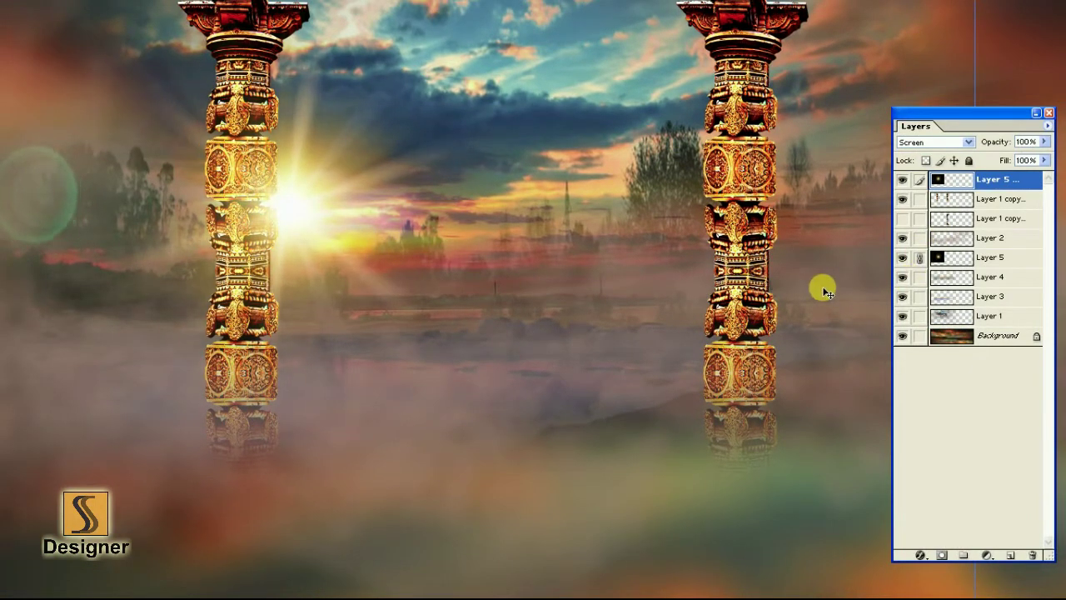
- Add a new empty layer above the Layer 1 copy pillars
{"action": "key", "text": "ctrl+minus"}
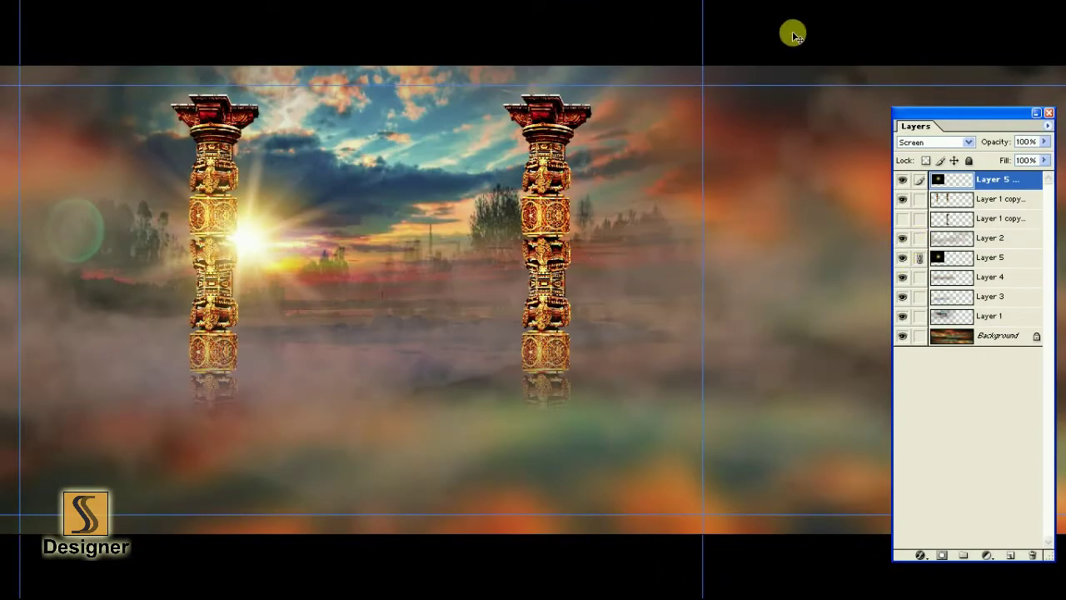
{"action": "key", "text": "alt+bracketleft"}
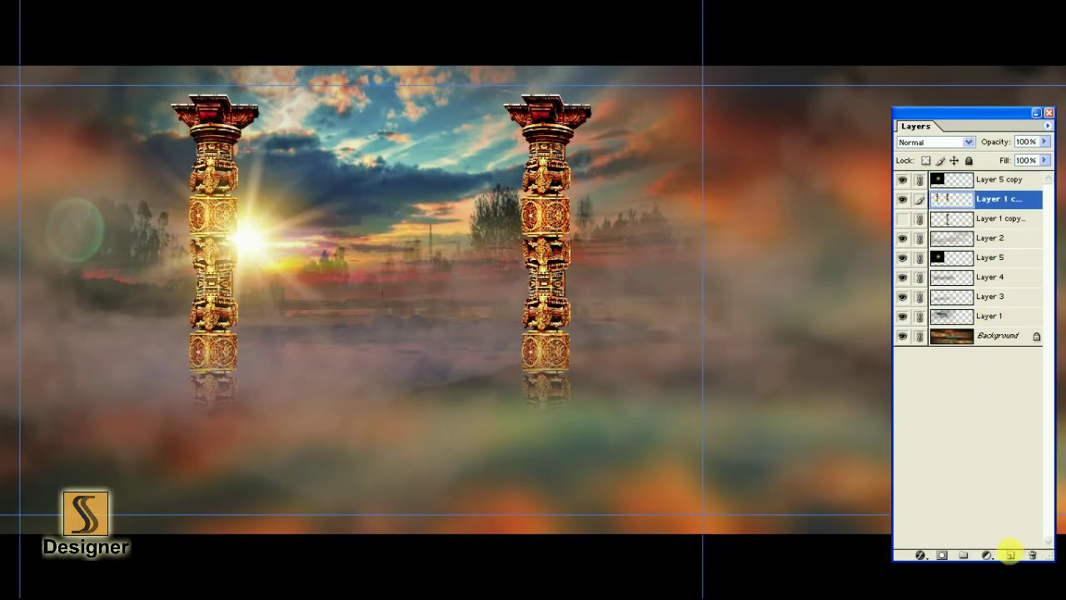
{"action": "left_click", "coordinate": [1010, 555]}
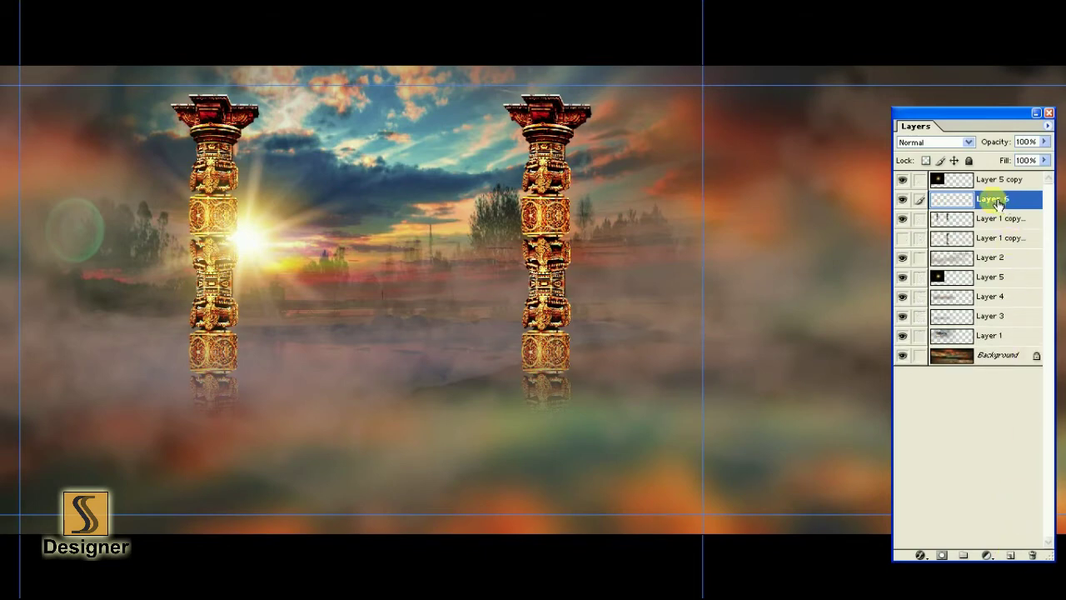
{"action": "key", "text": "alt+w"}
{"action": "left_click", "coordinate": [346, 340]}
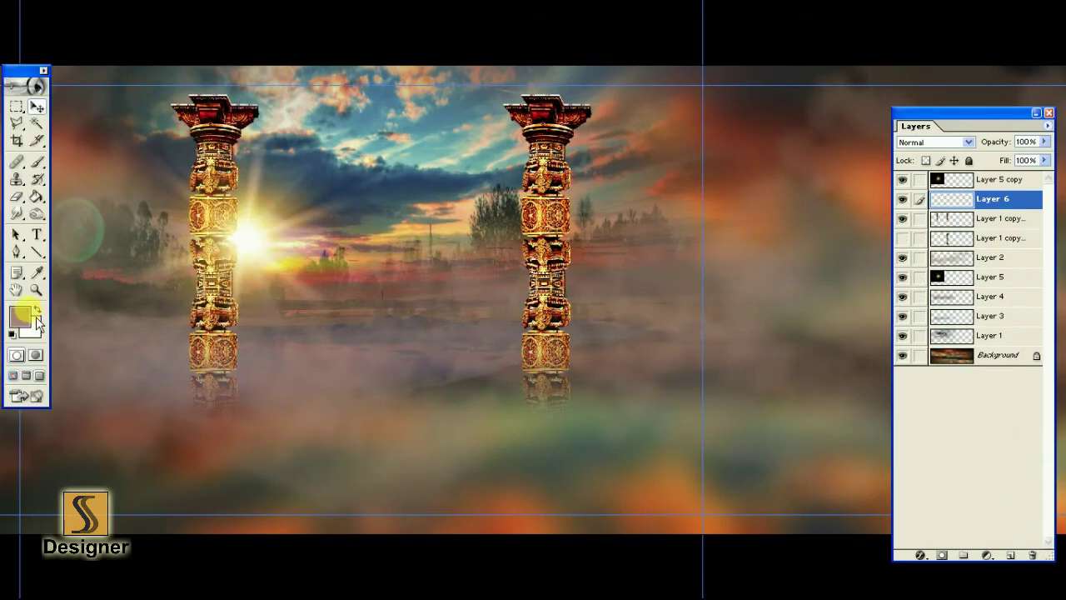
- Fill Layer 6 with the dark colour 323030 using the Paint Bucket
{"action": "left_click", "coordinate": [25, 315]}
{"action": "left_click", "coordinate": [614, 479]}
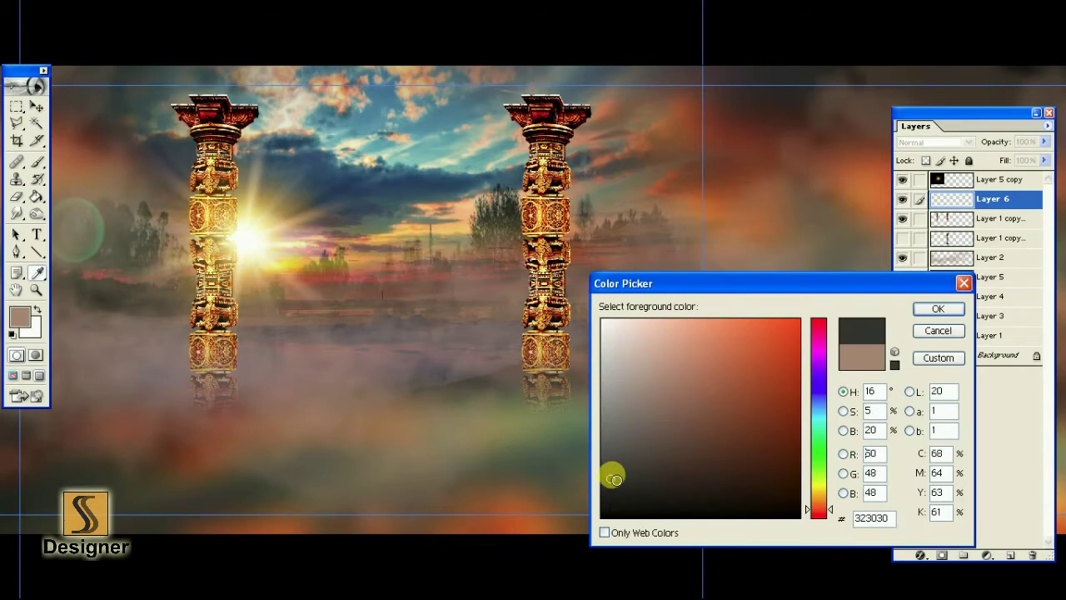
{"action": "left_click", "coordinate": [685, 445]}
{"action": "key", "text": "Return"}
{"action": "left_click", "coordinate": [35, 196]}
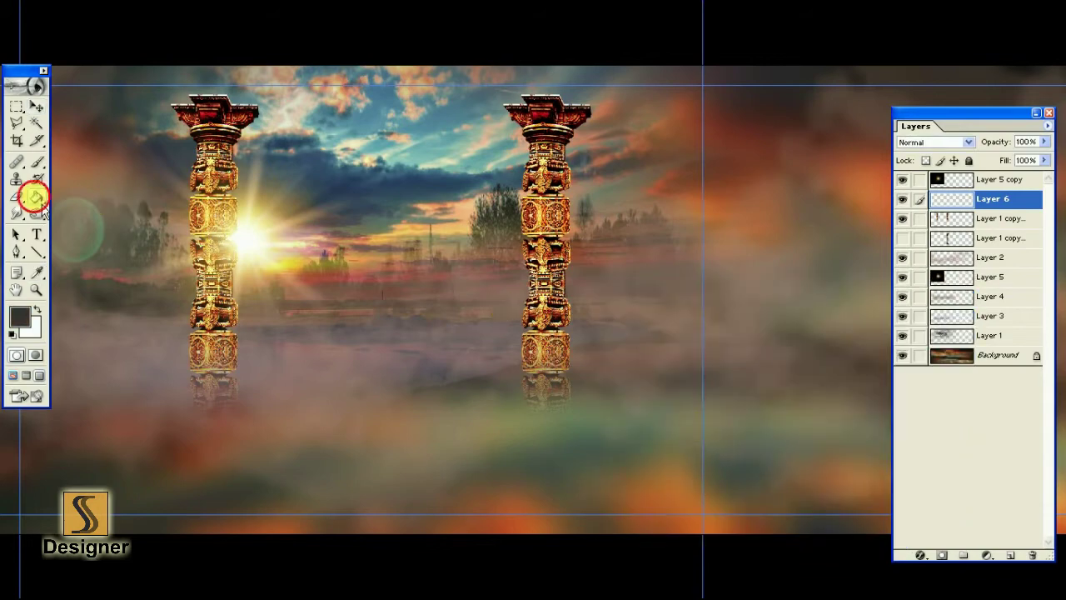
{"action": "left_click", "coordinate": [408, 285]}
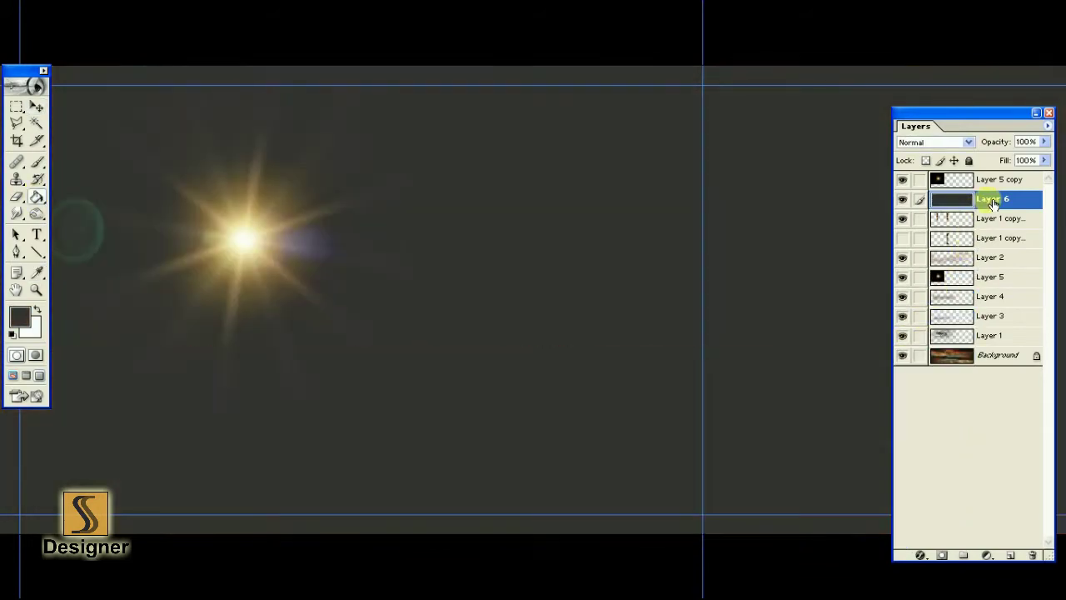
- Move Layer 6 to the top in Screen mode and toggle the pillars' visibility
{"action": "left_click_drag", "start_coordinate": [996, 199], "coordinate": [1002, 181]}
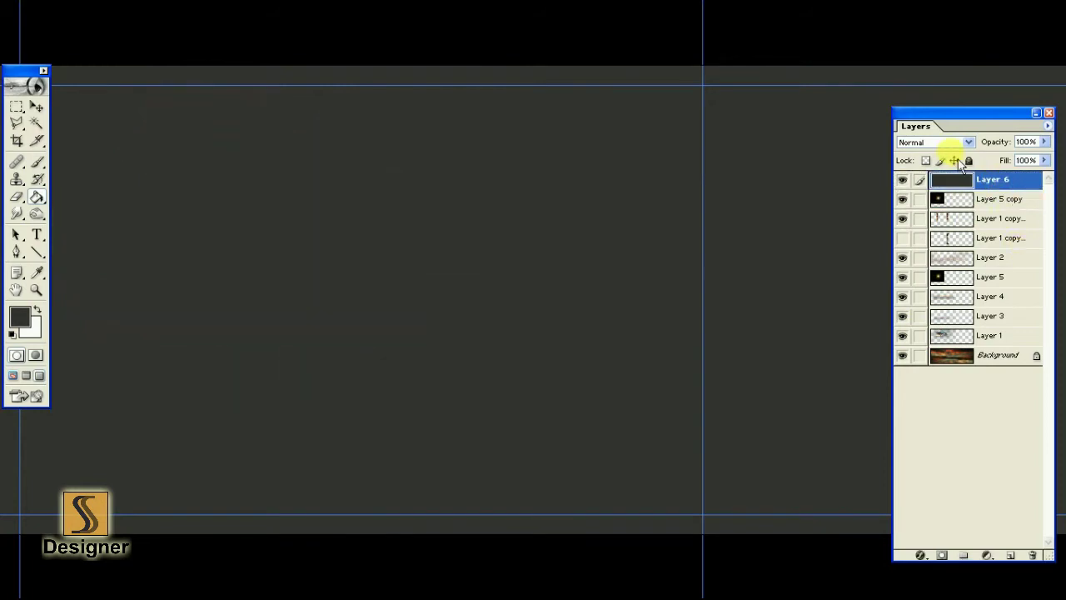
{"action": "left_click", "coordinate": [934, 141]}
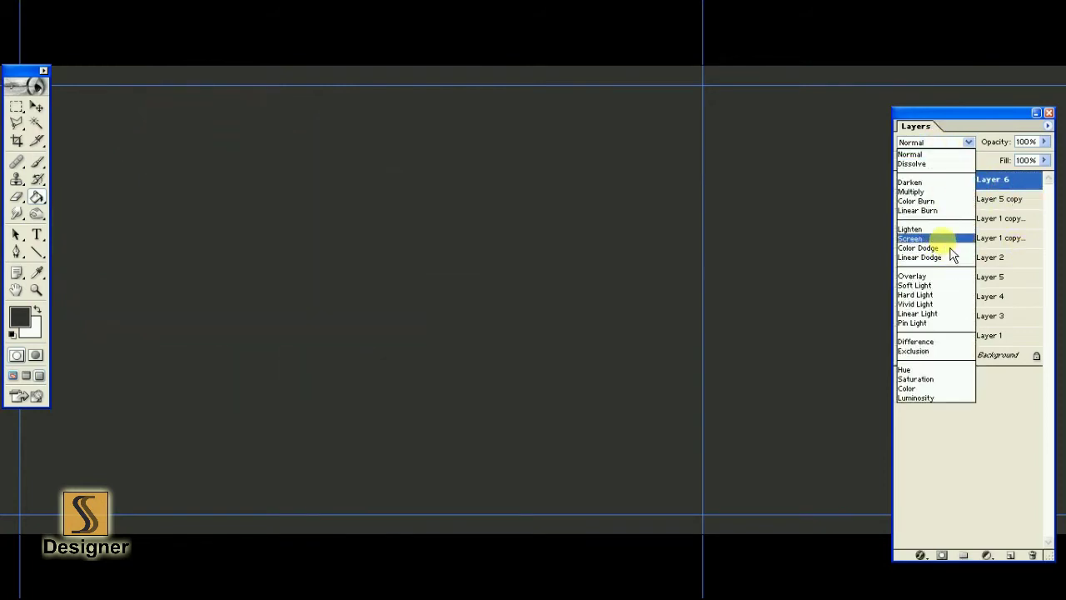
{"action": "left_click", "coordinate": [915, 238]}
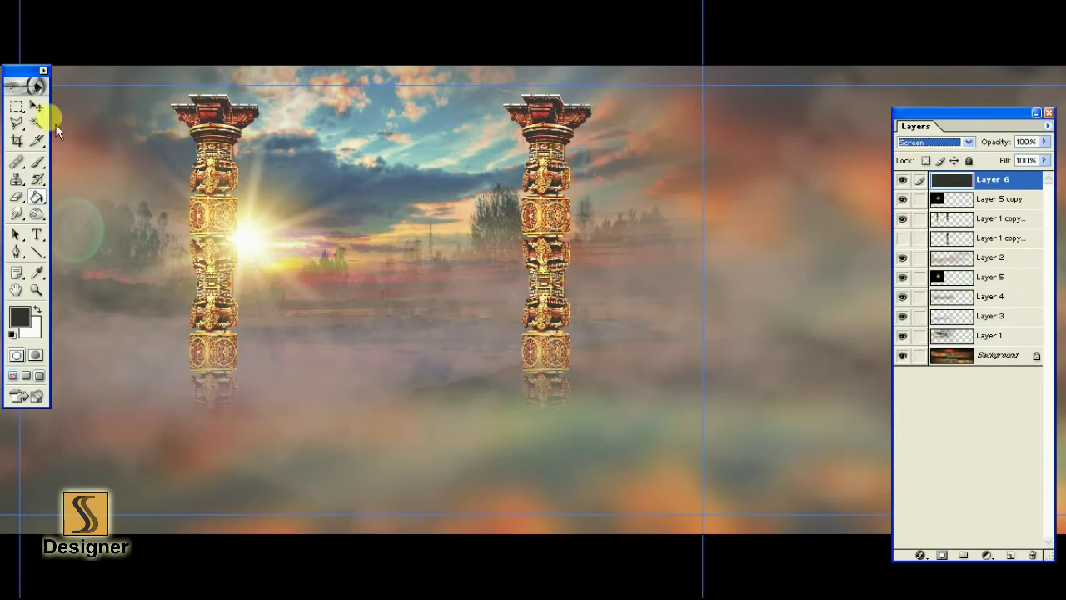
{"action": "left_click", "coordinate": [37, 107]}
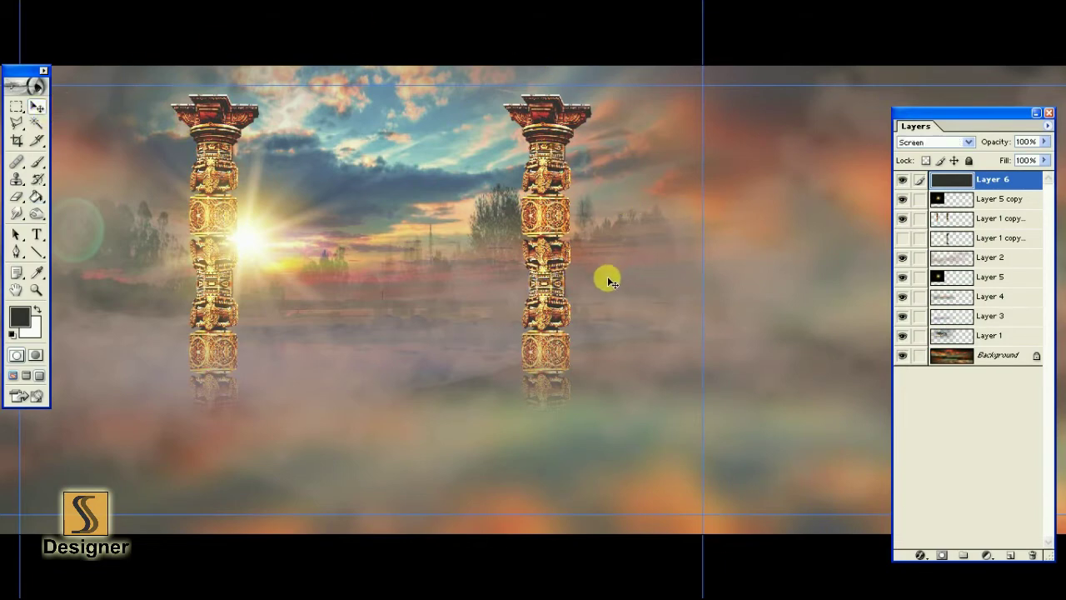
{"action": "left_click", "coordinate": [902, 219]}
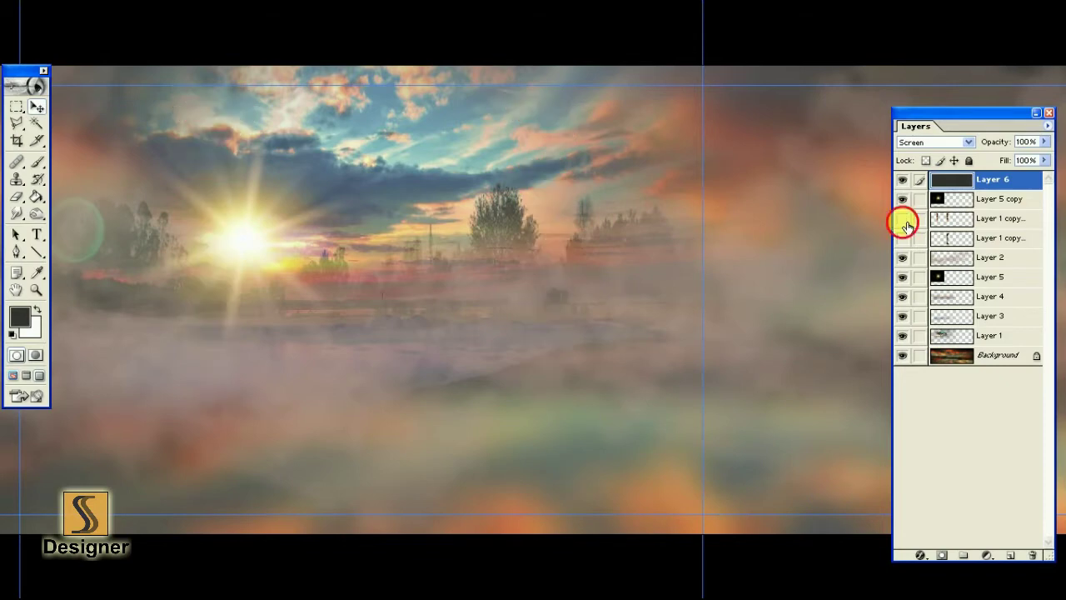
- Load the pillars' outline as a selection and choose the Dodge tool
{"action": "left_click", "coordinate": [951, 223], "text": "ctrl"}
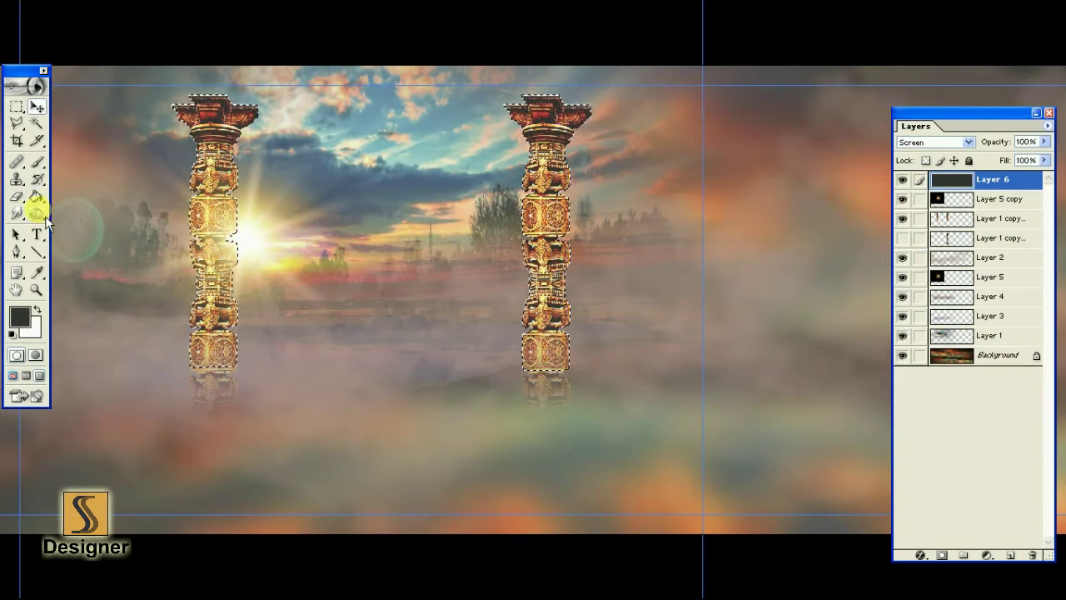
{"action": "left_click_drag", "start_coordinate": [45, 215], "coordinate": [83, 215]}
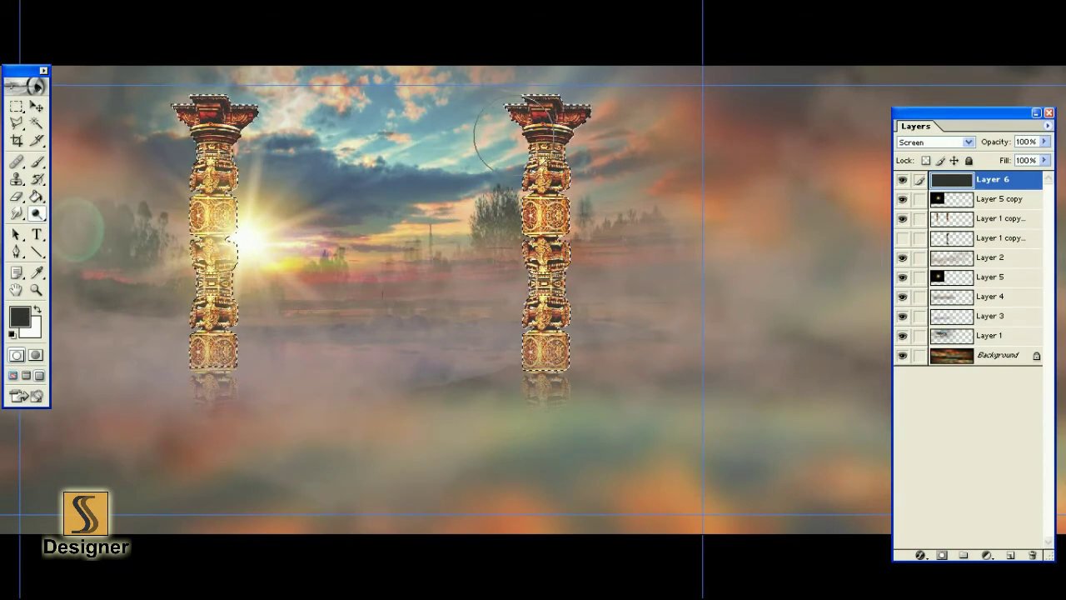
{"action": "key", "text": "Return"}
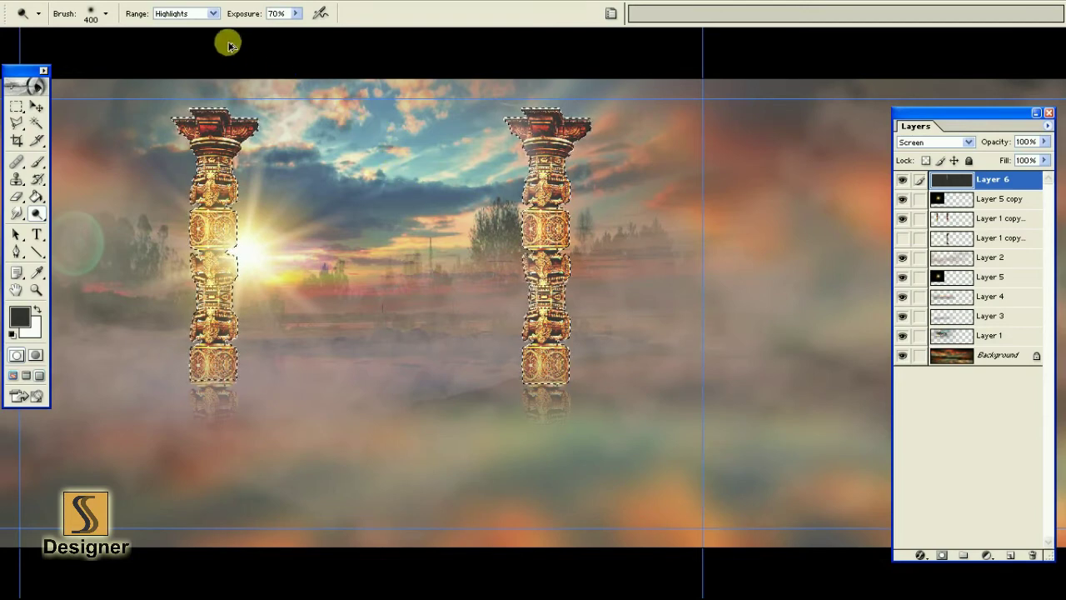
- Try the Shadows and Midtones dodge ranges, settling on Highlights
{"action": "left_click", "coordinate": [198, 14]}
{"action": "left_click", "coordinate": [185, 45]}
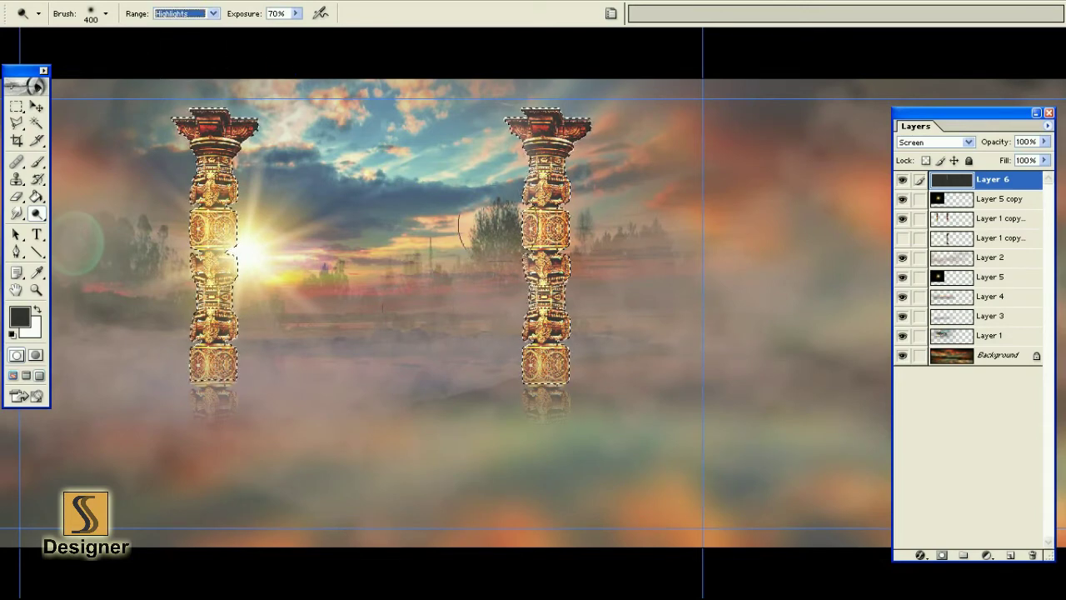
{"action": "left_click", "coordinate": [213, 13]}
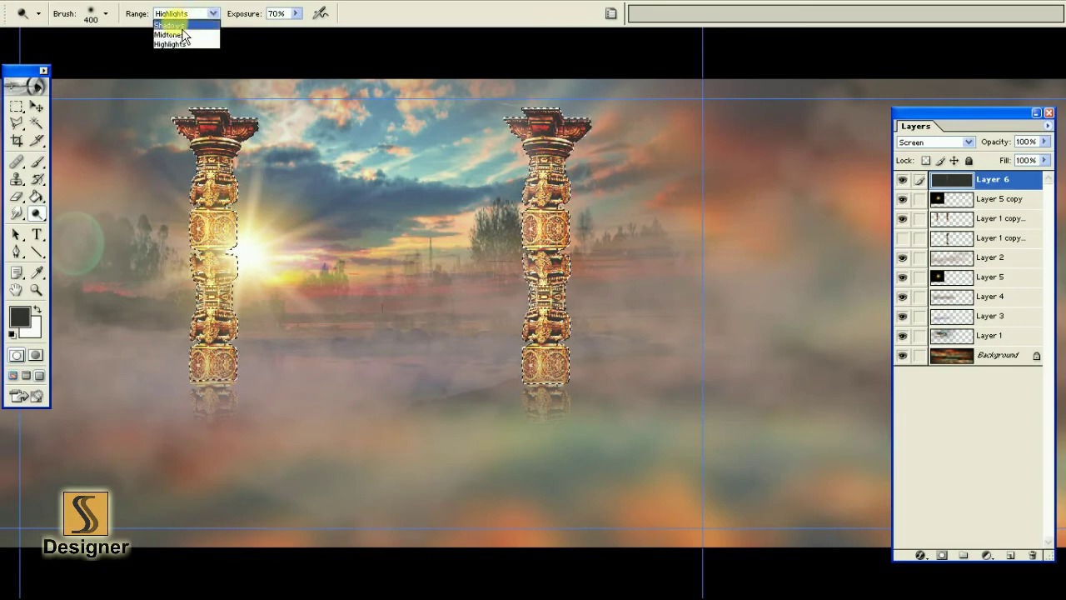
{"action": "left_click", "coordinate": [174, 25]}
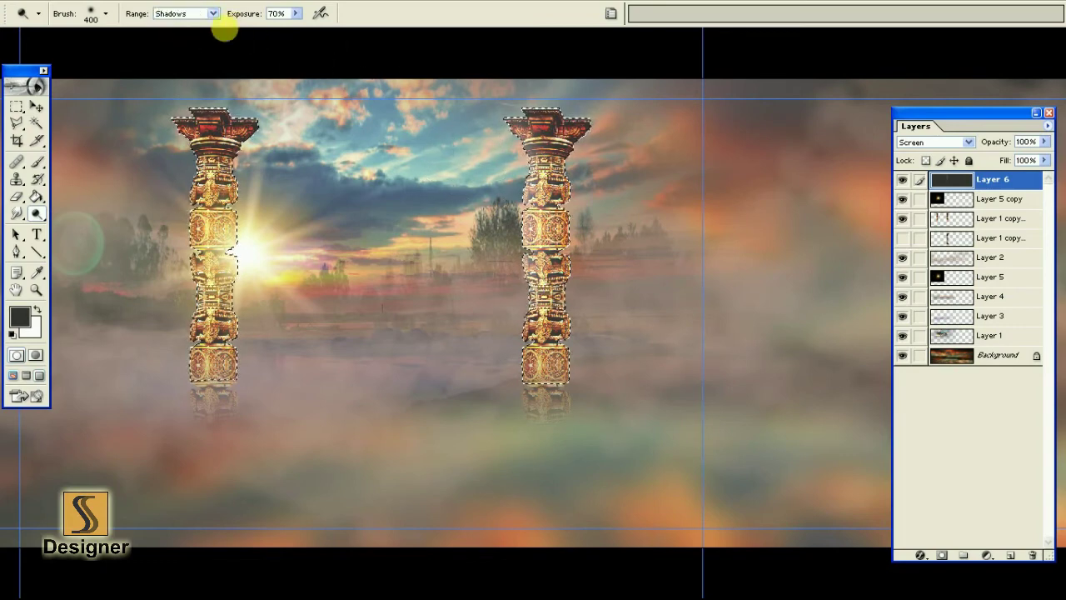
{"action": "left_click", "coordinate": [190, 14]}
{"action": "left_click", "coordinate": [180, 35]}
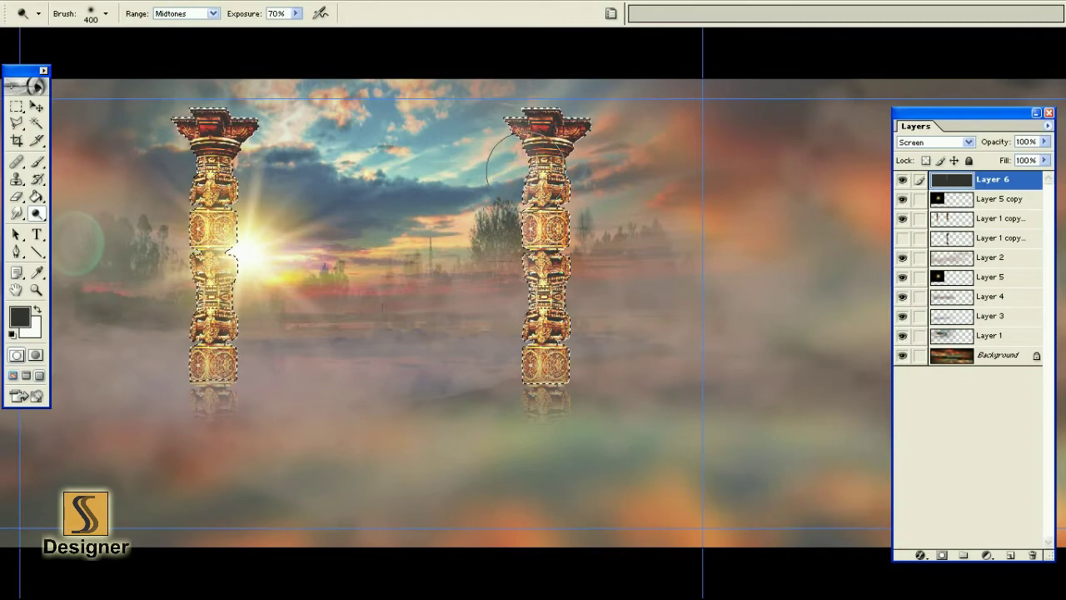
{"action": "key", "text": "alt+shift+h"}
{"action": "left_click", "coordinate": [851, 271]}
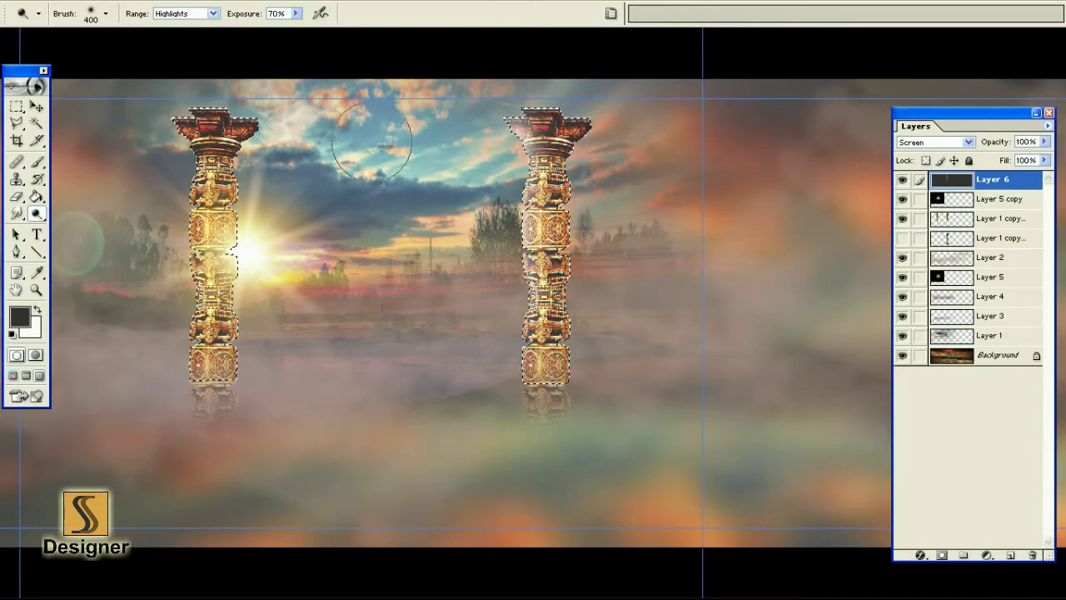
- Dodge the left pillar beside the sun with a 400 px brush, then hide guides
{"action": "left_click_drag", "start_coordinate": [267, 209], "coordinate": [250, 200]}
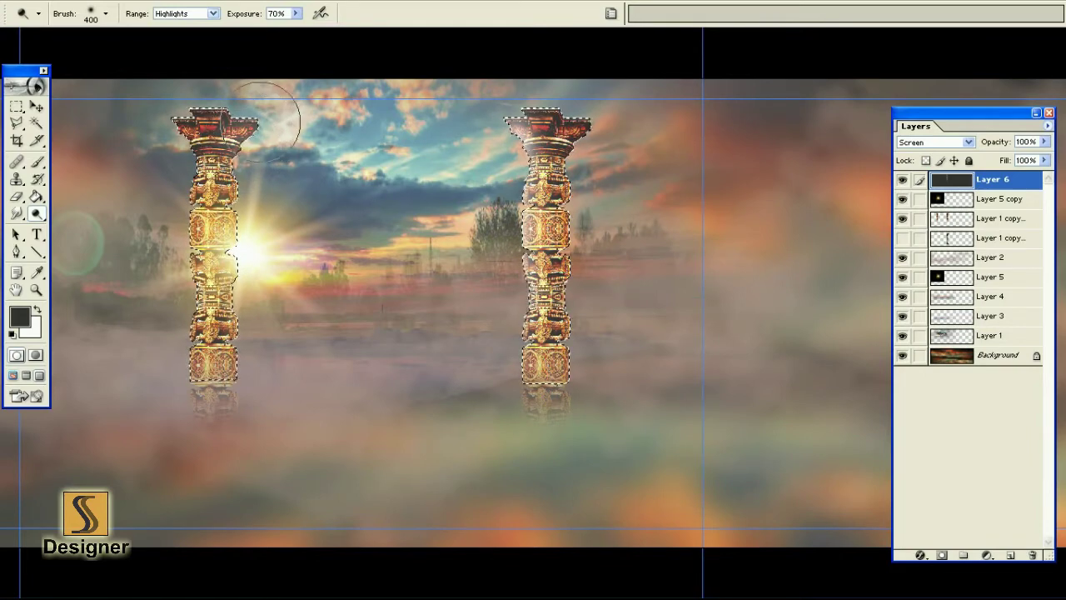
{"action": "key", "text": "bracketleft"}
{"action": "key", "text": "bracketleft"}
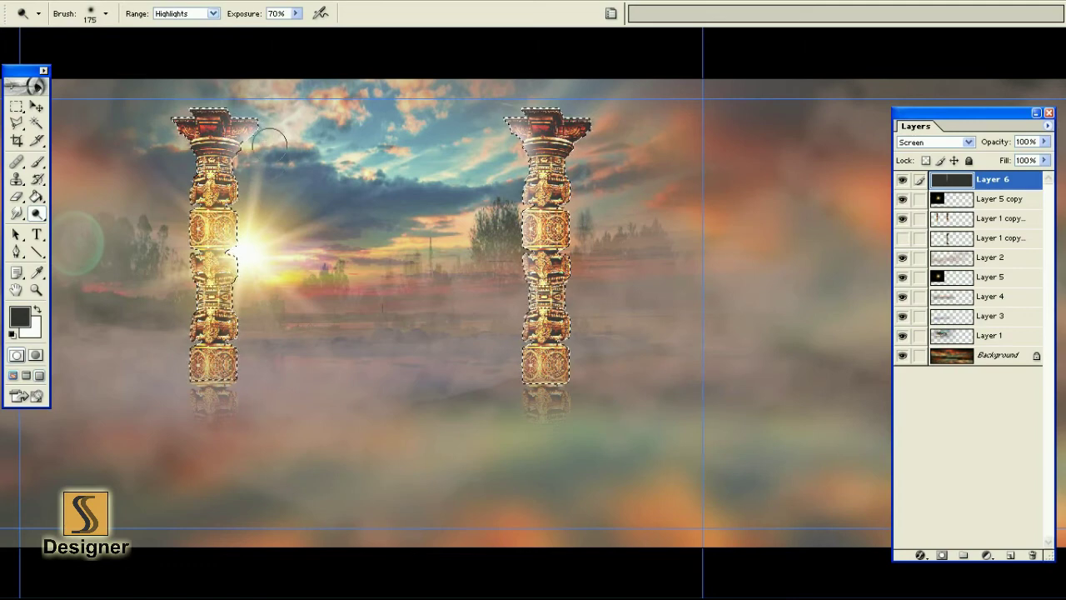
{"action": "key", "text": "bracketright"}
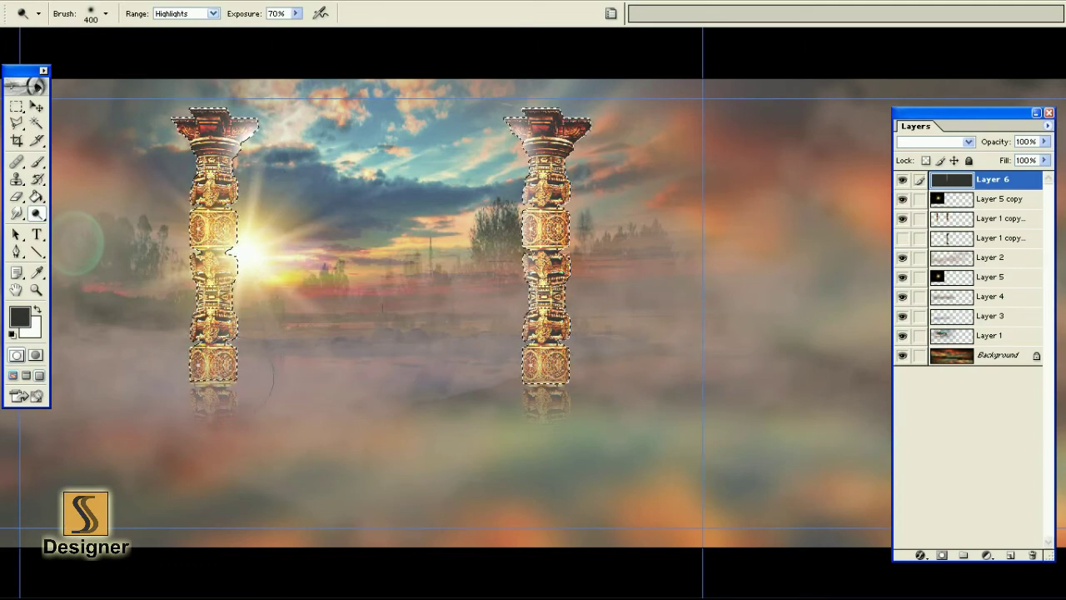
{"action": "left_click_drag", "start_coordinate": [238, 249], "coordinate": [229, 314]}
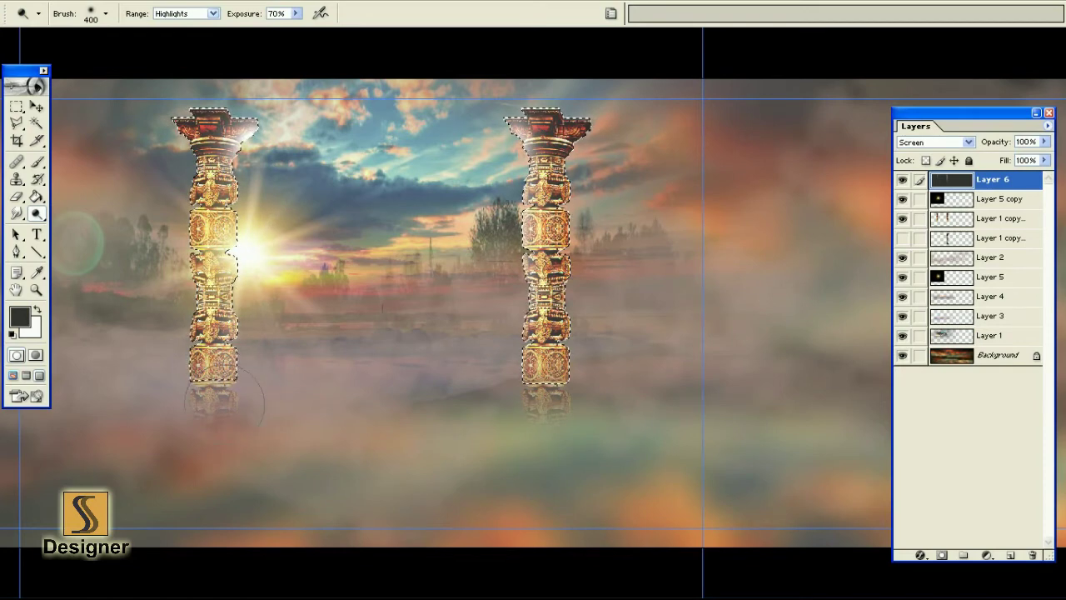
{"action": "key", "text": "ctrl+h"}
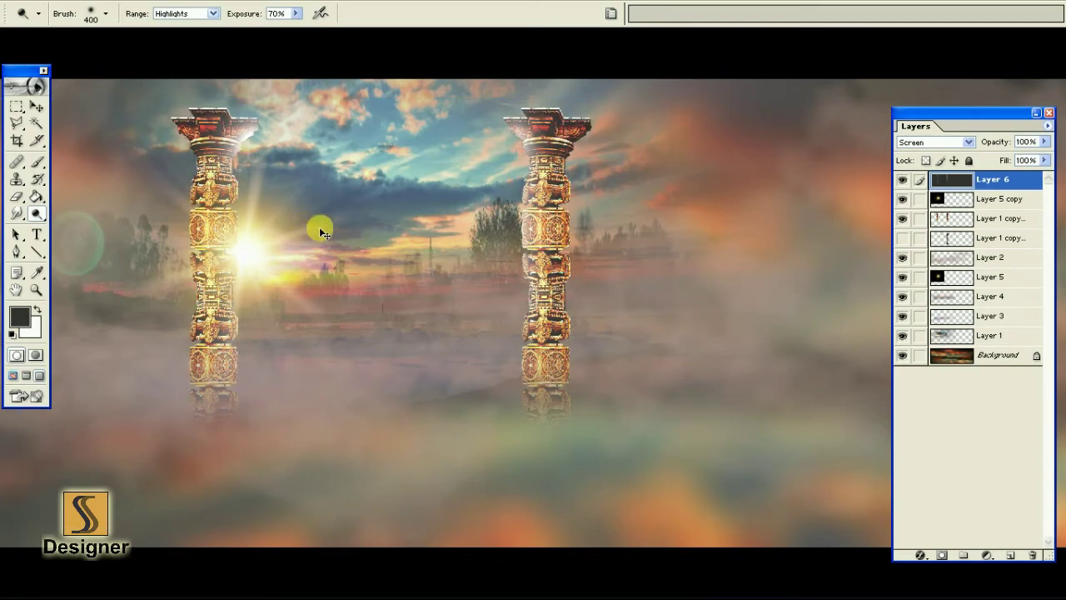
- Switch to the Burn tool at about 63% exposure and darken the left pillar's top
{"action": "left_click_drag", "start_coordinate": [36, 213], "coordinate": [83, 226]}
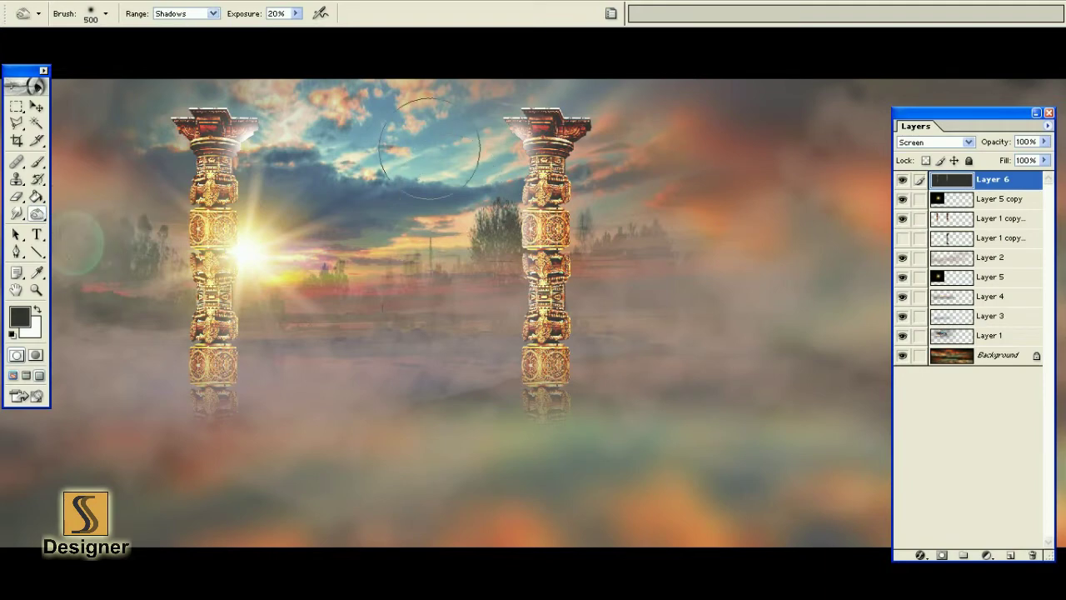
{"action": "left_click", "coordinate": [297, 14]}
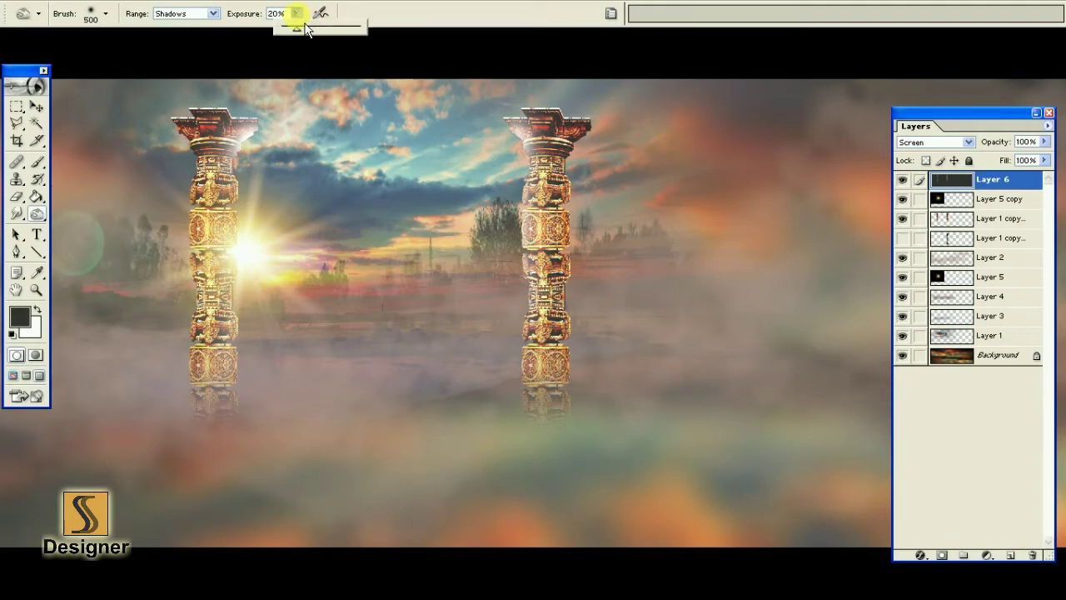
{"action": "left_click_drag", "start_coordinate": [317, 37], "coordinate": [338, 37]}
{"action": "left_click", "coordinate": [599, 79]}
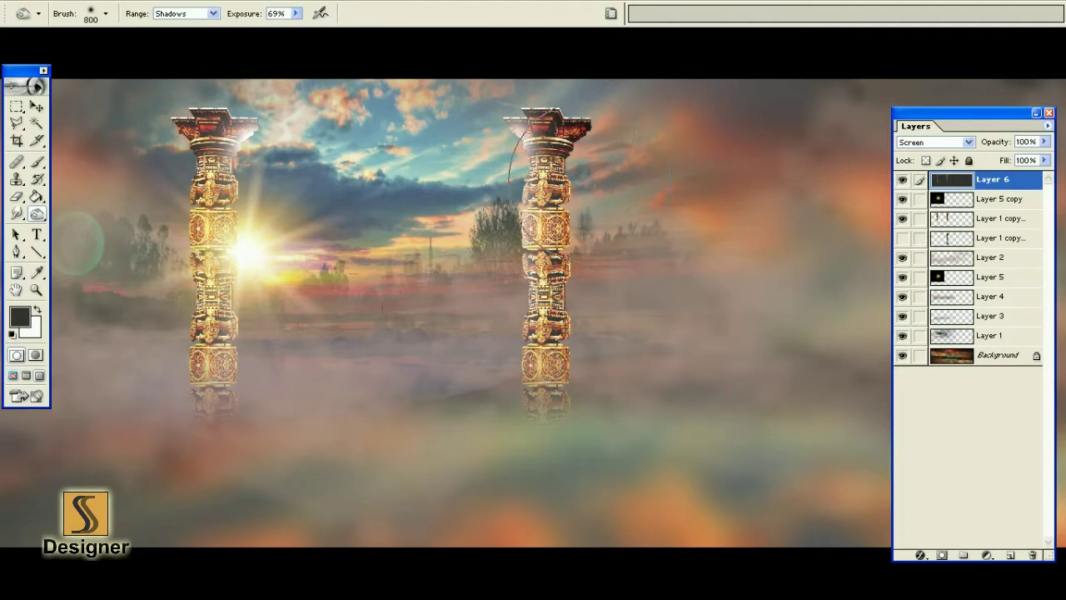
- Resize the burn brush between 600 and 1100, ending at 800
{"action": "key", "text": "bracketright"}
{"action": "key", "text": "bracketright"}
{"action": "key", "text": "bracketright"}
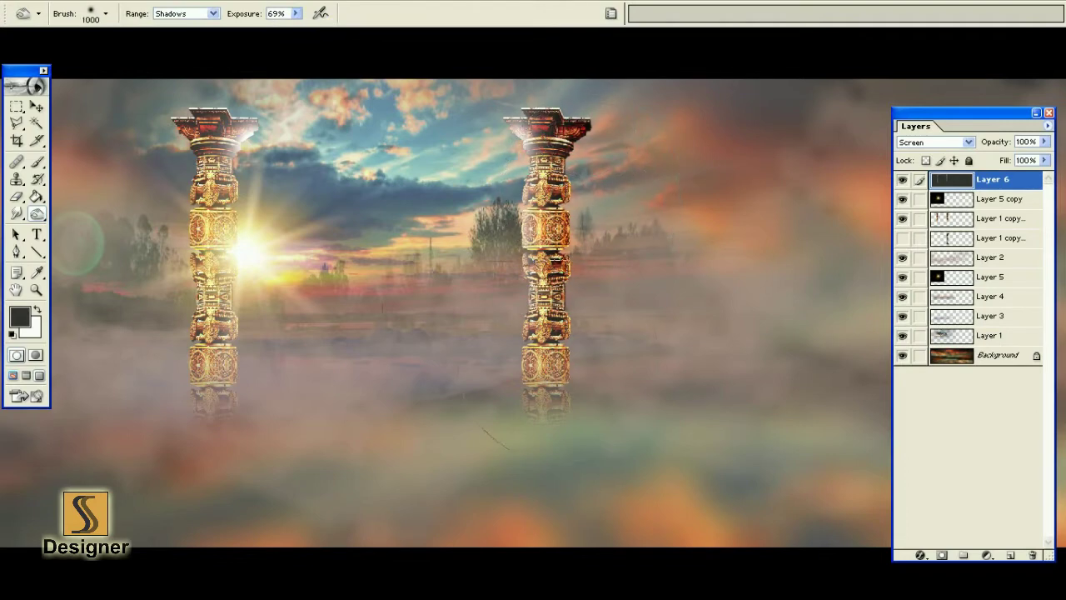
{"action": "key", "text": "bracketright"}
{"action": "key", "text": "bracketright"}
{"action": "key", "text": "bracketleft"}
{"action": "key", "text": "bracketleft"}
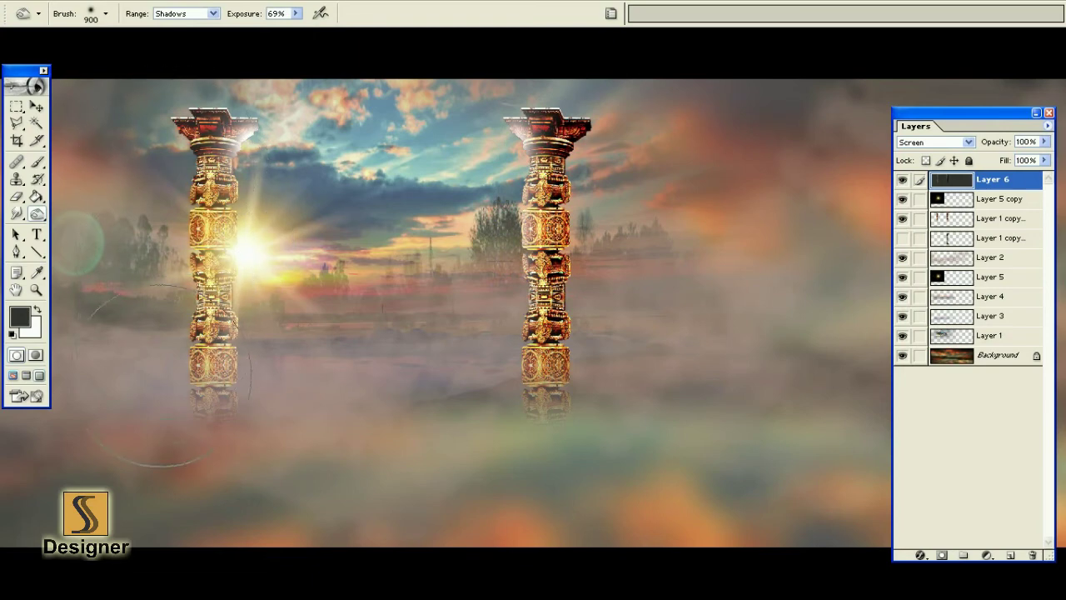
{"action": "key", "text": "bracketleft"}
{"action": "key", "text": "bracketleft"}
{"action": "key", "text": "bracketleft"}
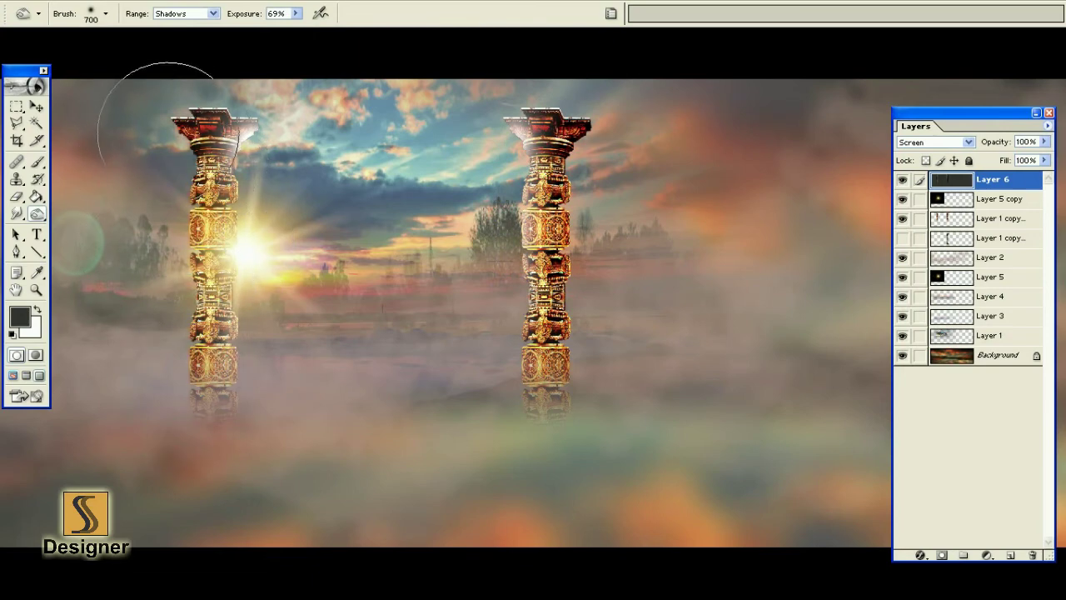
{"action": "key", "text": "bracketright"}
{"action": "key", "text": "bracketright"}
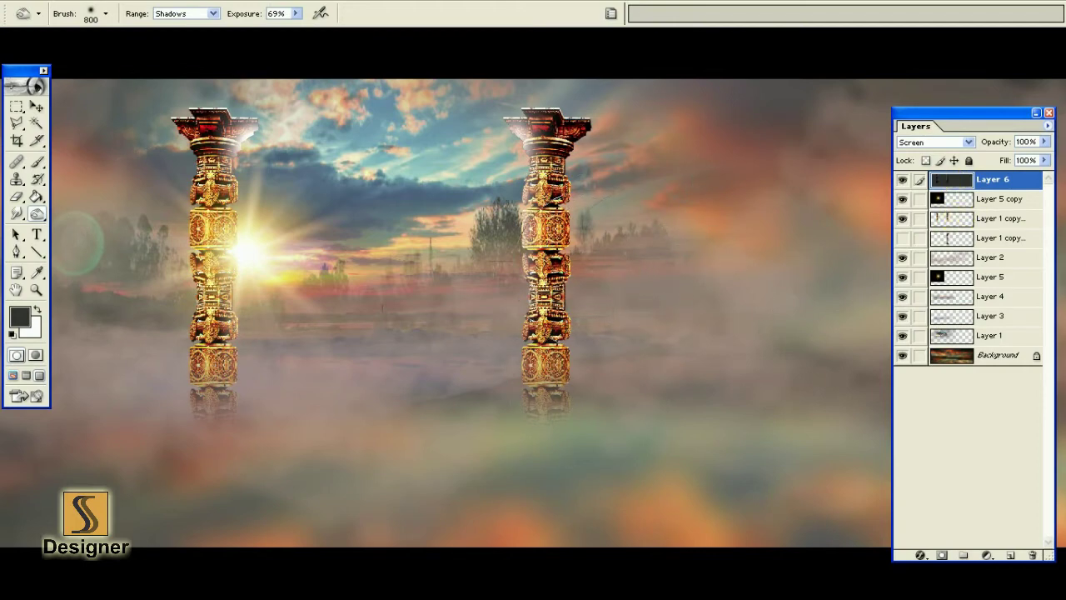
- Choose the 19 px round brush preset
{"action": "key", "text": "b"}
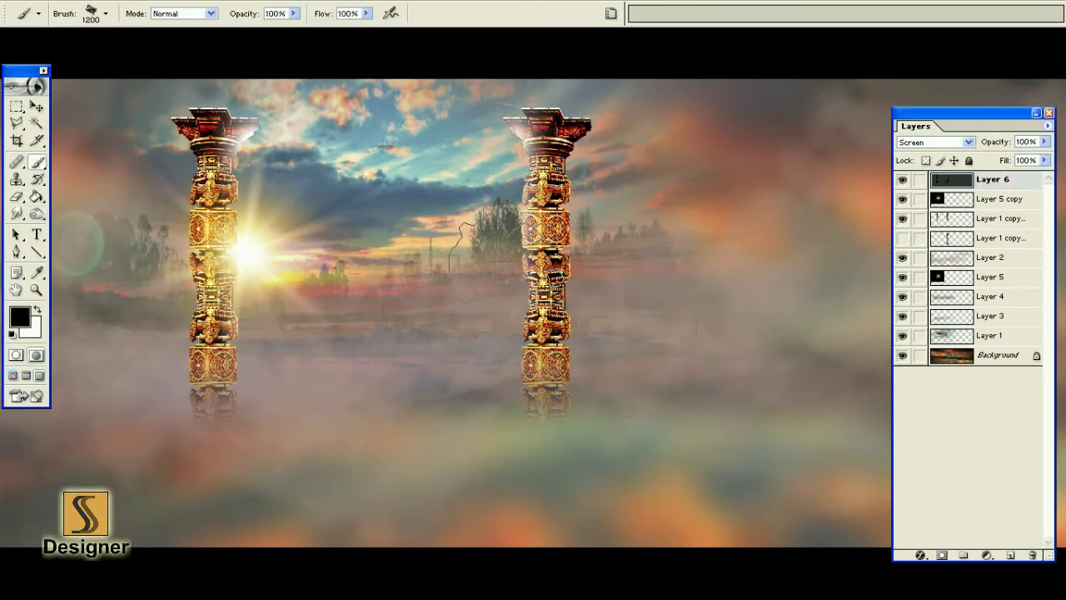
{"action": "right_click", "coordinate": [374, 212]}
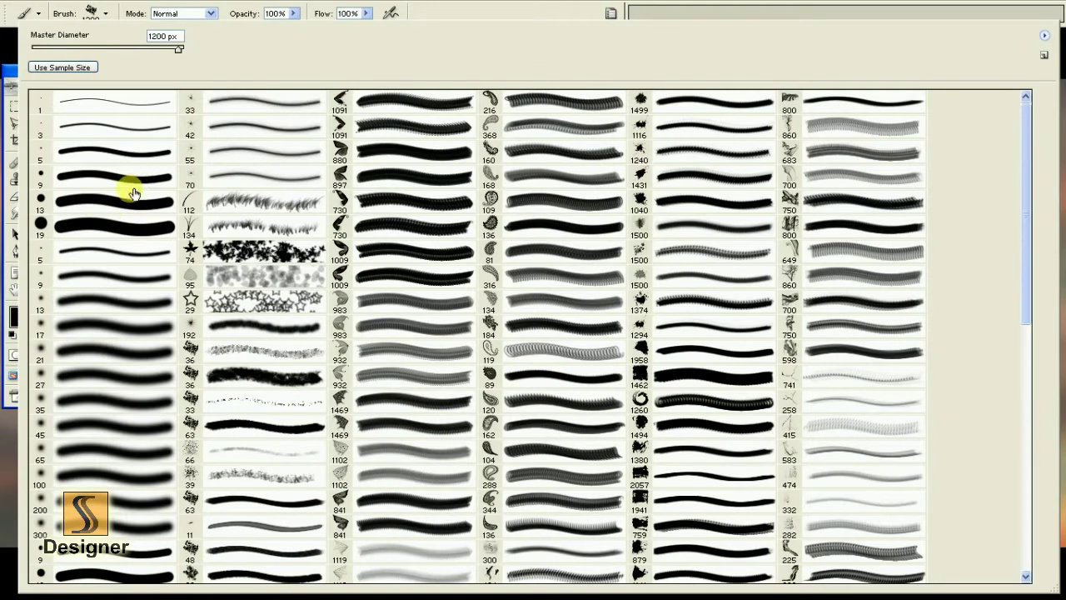
{"action": "left_click", "coordinate": [117, 224]}
{"action": "key", "text": "Return"}
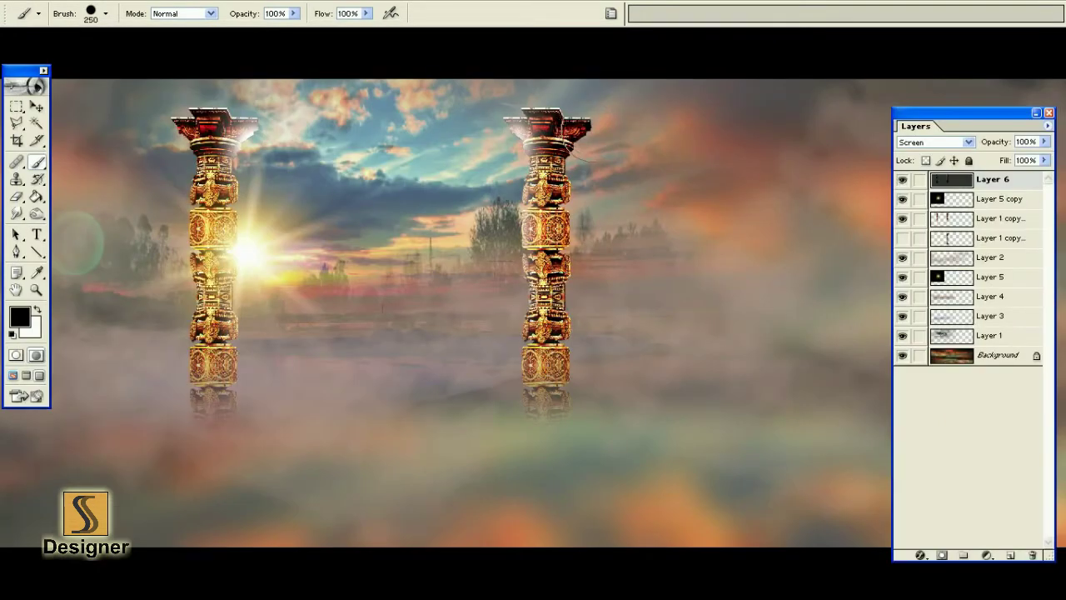
- Paint quick mask over the right and left pillars and convert it to a selection
{"action": "mouse_move", "coordinate": [602, 133]}
{"action": "left_mouse_down"}
{"action": "mouse_move", "coordinate": [594, 213]}
{"action": "mouse_move", "coordinate": [499, 458]}
{"action": "left_mouse_up"}
{"action": "key", "text": "bracketright"}
{"action": "key", "text": "bracketright"}
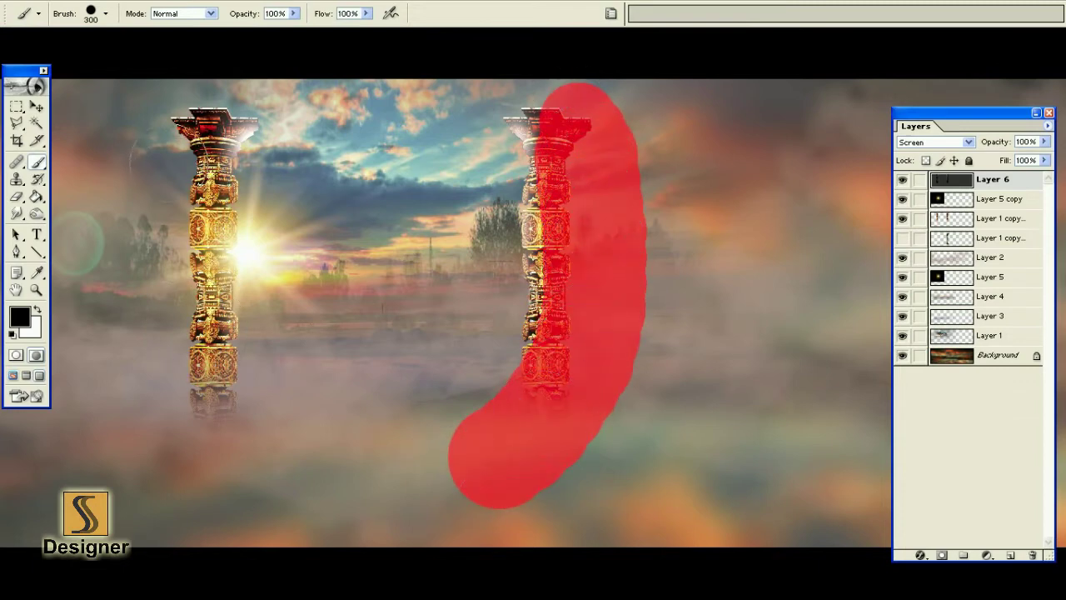
{"action": "key", "text": "bracketright"}
{"action": "mouse_move", "coordinate": [192, 131]}
{"action": "left_mouse_down"}
{"action": "mouse_move", "coordinate": [171, 283]}
{"action": "mouse_move", "coordinate": [208, 449]}
{"action": "mouse_move", "coordinate": [408, 498]}
{"action": "left_mouse_up"}
{"action": "key", "text": "bracketright"}
{"action": "key", "text": "bracketright"}
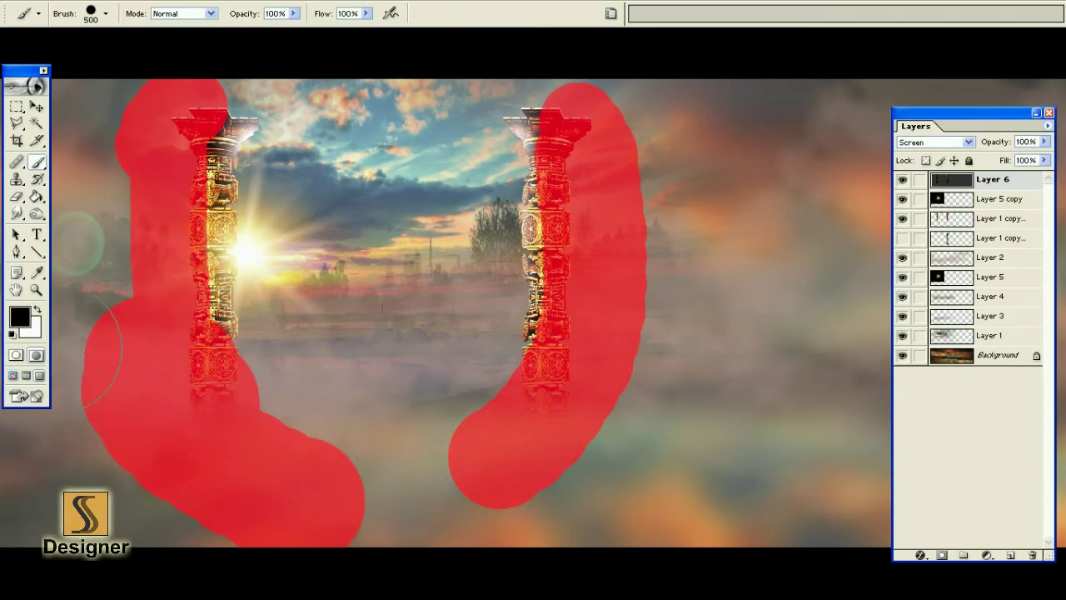
{"action": "left_click", "coordinate": [16, 355]}
- Feather the pillar selection by 7 pixels
{"action": "key", "text": "ctrl+alt+d"}
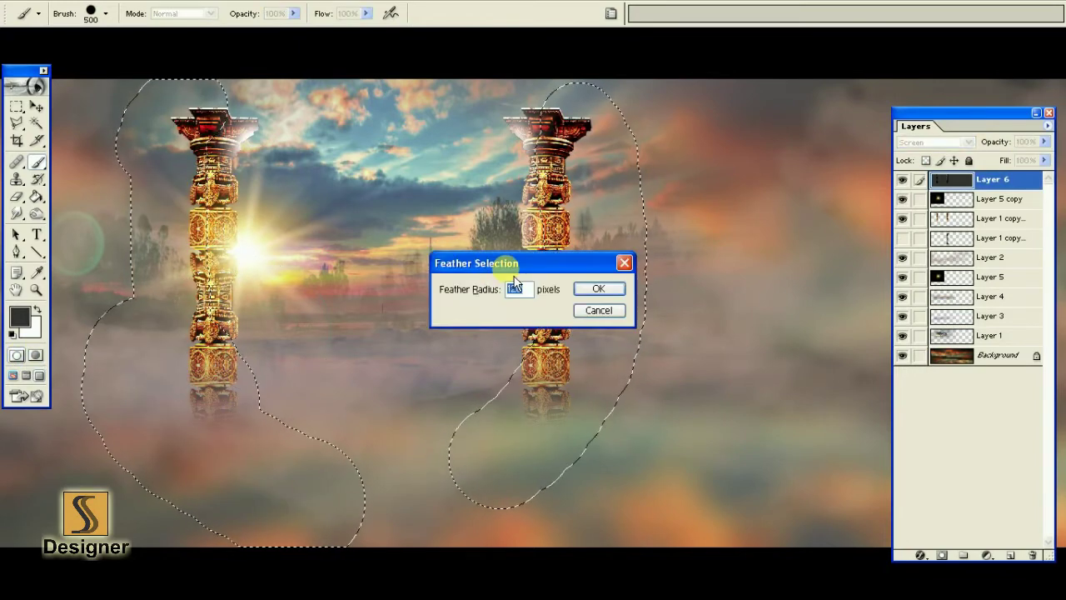
{"action": "type", "text": "7"}
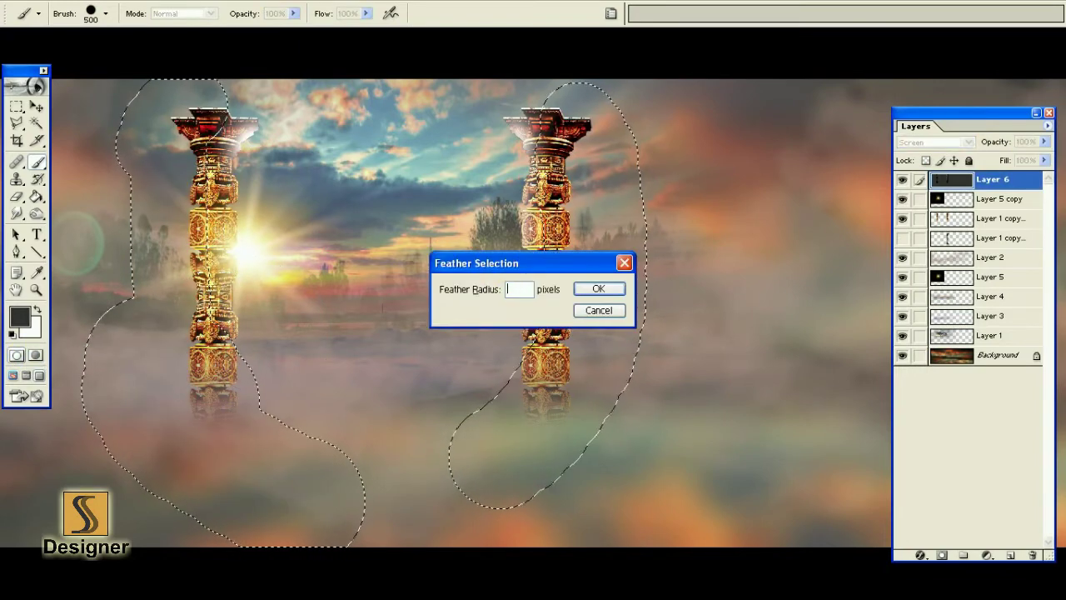
{"action": "key", "text": "Return"}
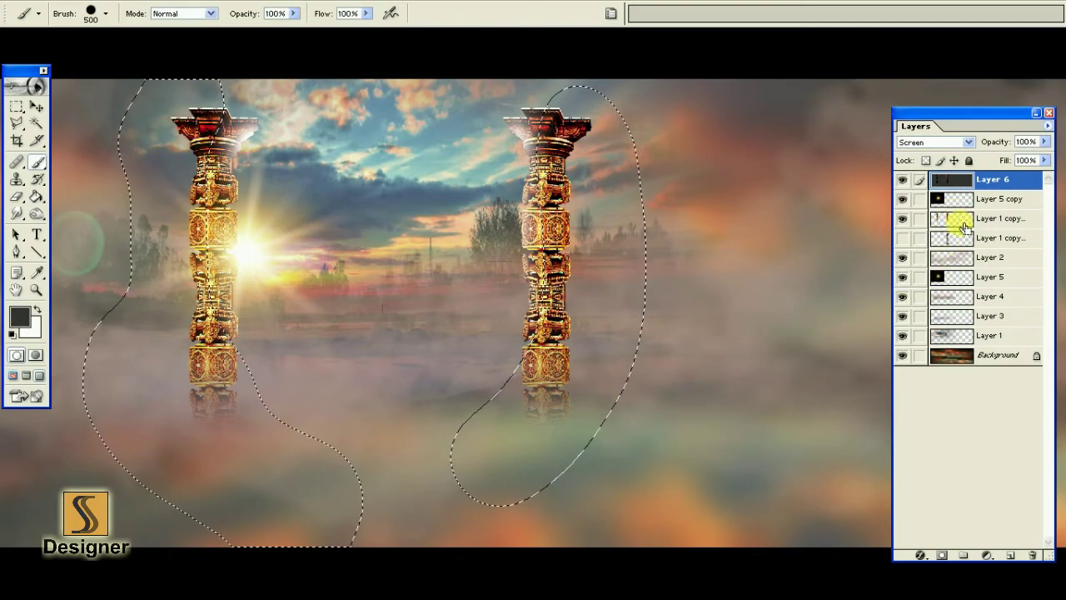
- Show the guides, make Layer 6 active, and bring up Levels
{"action": "left_click", "coordinate": [985, 224]}
{"action": "key", "text": "ctrl+semicolon"}
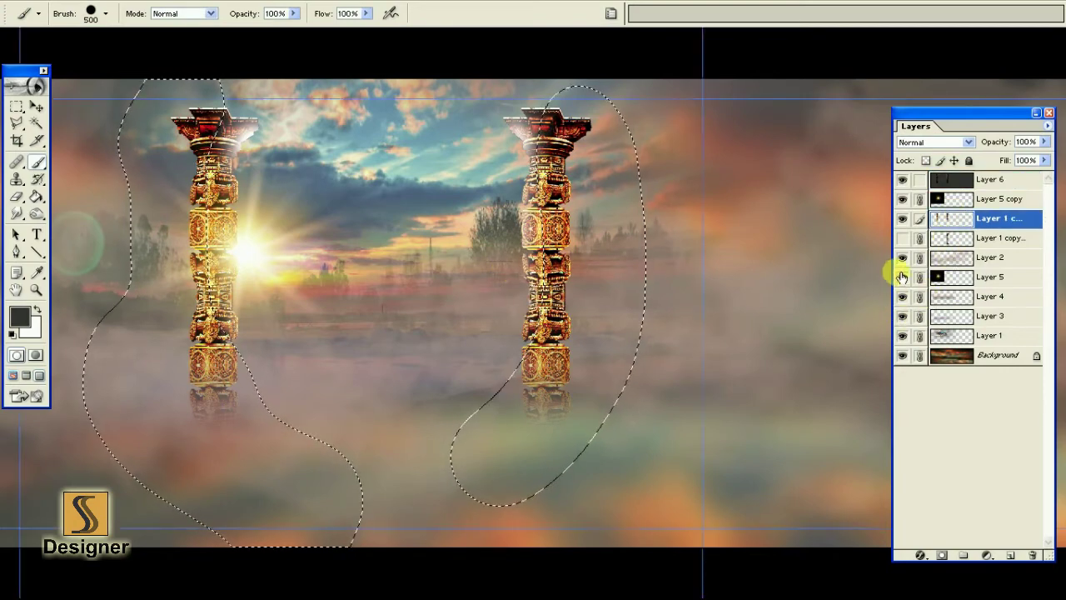
{"action": "left_click", "coordinate": [986, 180]}
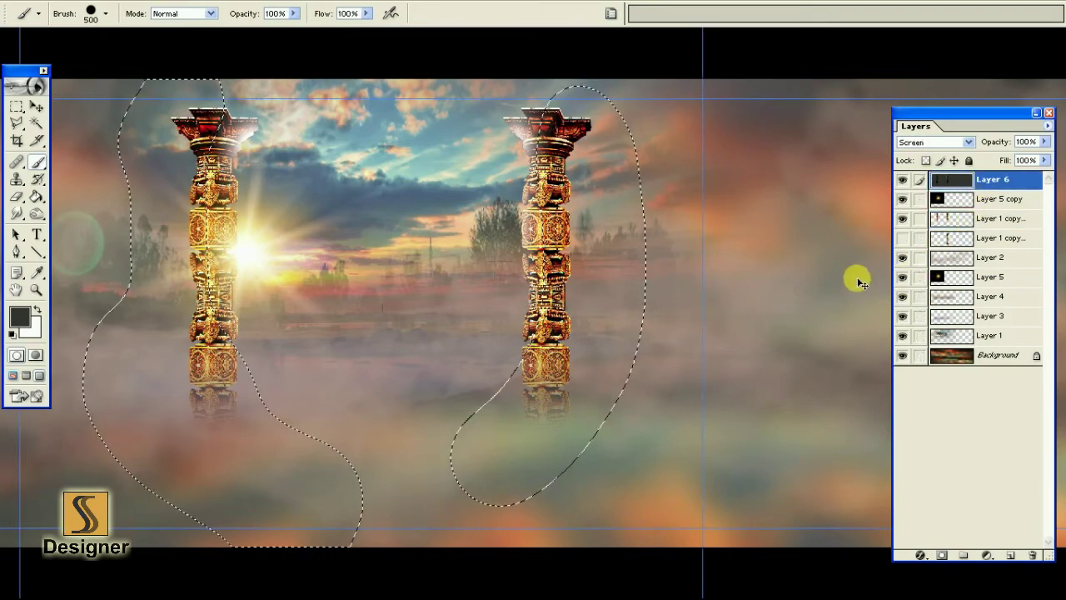
{"action": "key", "text": "ctrl+l"}
- Darken Layer 6's midtones to 0.72 in Levels
{"action": "left_click_drag", "start_coordinate": [768, 158], "coordinate": [789, 159]}
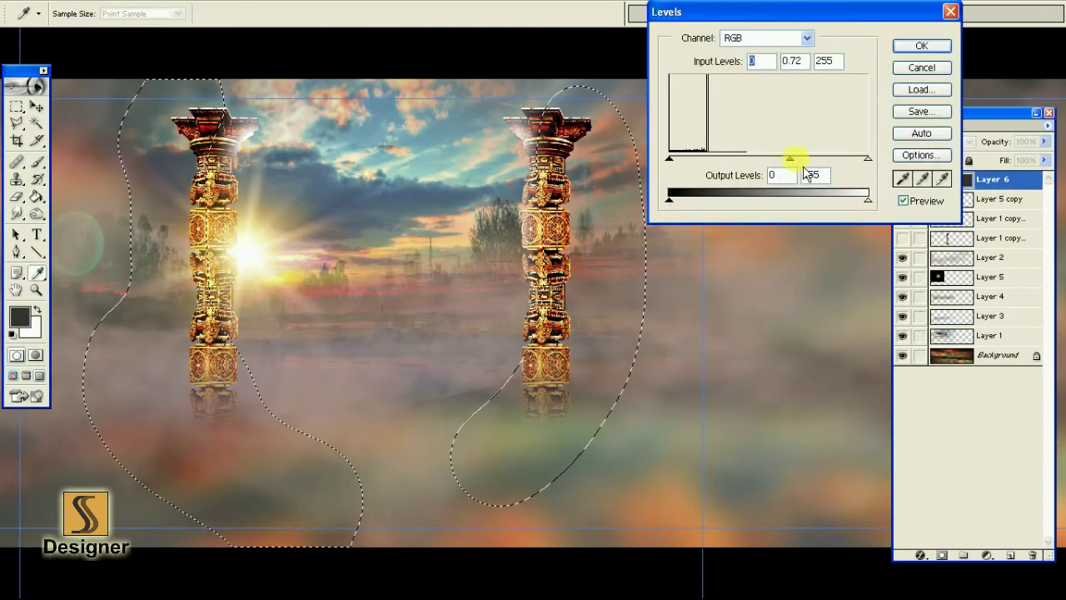
{"action": "key", "text": "Return"}
{"action": "key", "text": "b"}
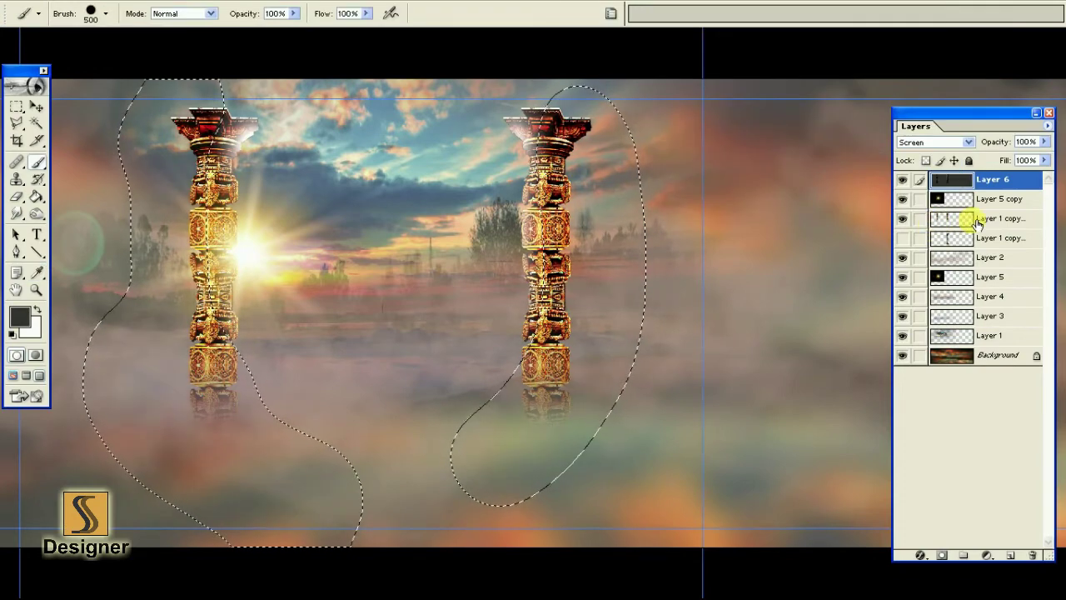
- Intersect the selection with Layer 1 copy's transparency, reselect Layer 6, and hide guides
{"action": "left_click", "coordinate": [945, 220]}
{"action": "key", "text": "alt+s"}
{"action": "key", "text": "o"}
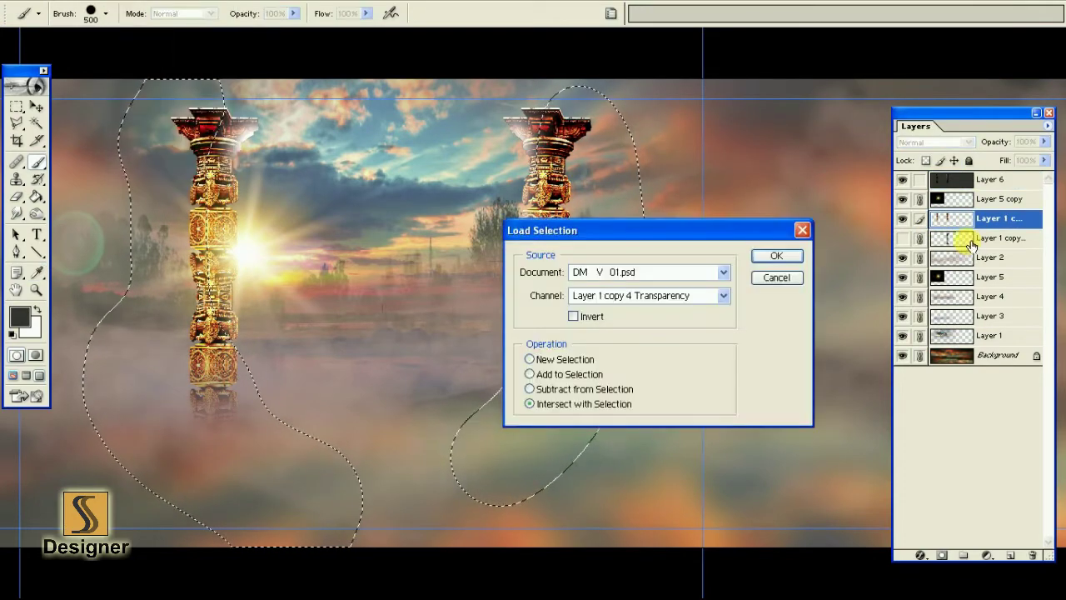
{"action": "left_click", "coordinate": [774, 256]}
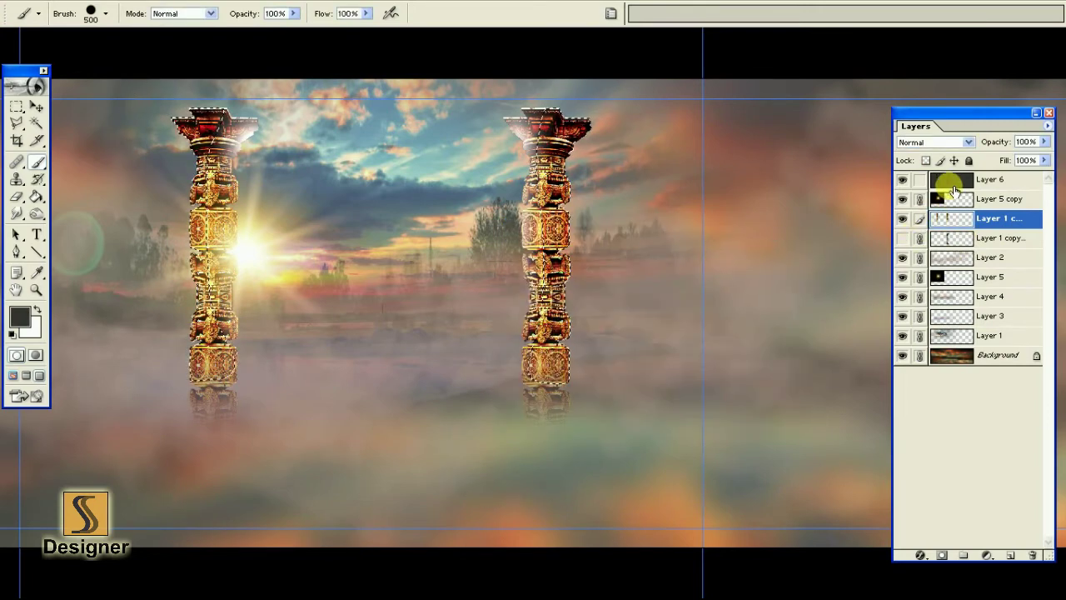
{"action": "left_click", "coordinate": [947, 180]}
{"action": "key", "text": "ctrl+h"}
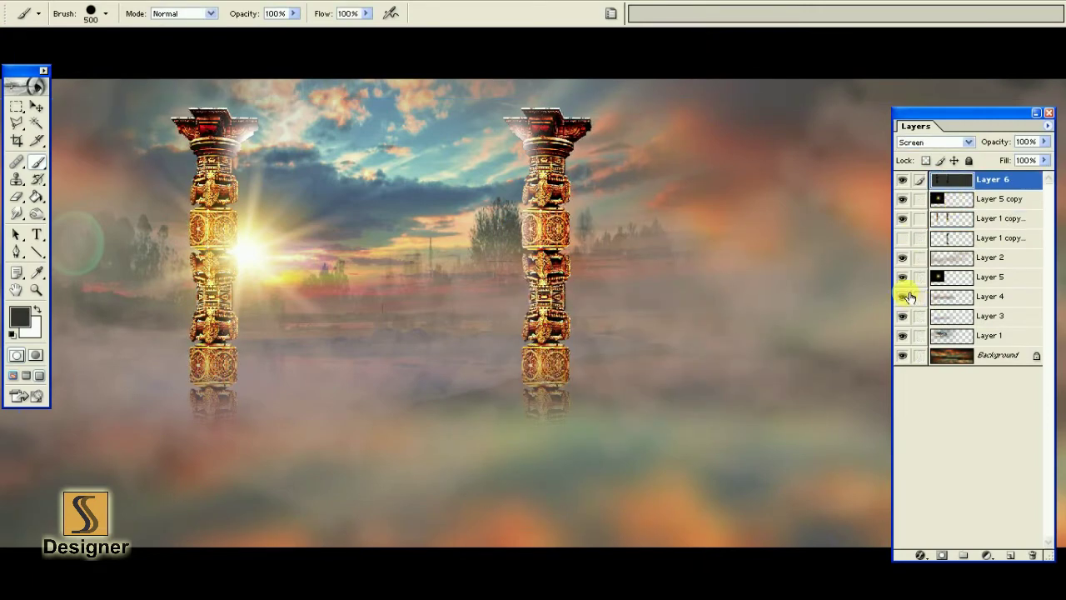
- Darken Layer 6's midtones slightly with another Levels adjustment
{"action": "key", "text": "ctrl+l"}
{"action": "left_click_drag", "start_coordinate": [768, 158], "coordinate": [807, 166]}
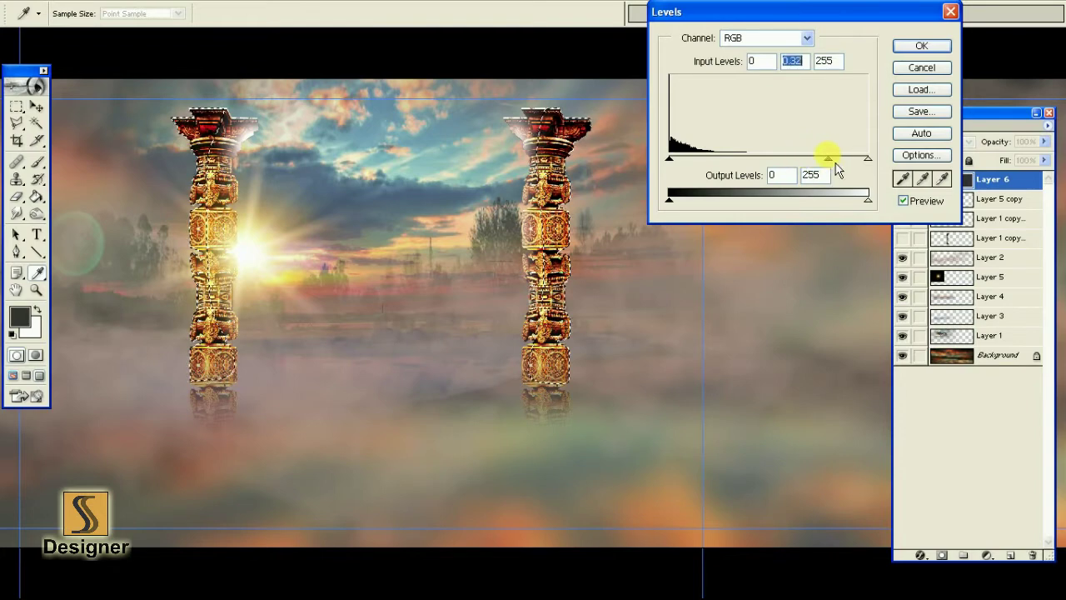
{"action": "left_click", "coordinate": [924, 47]}
- Desaturate the Layer 1 copy pillars to -23 and lower lightness to about -34
{"action": "left_click", "coordinate": [1005, 225]}
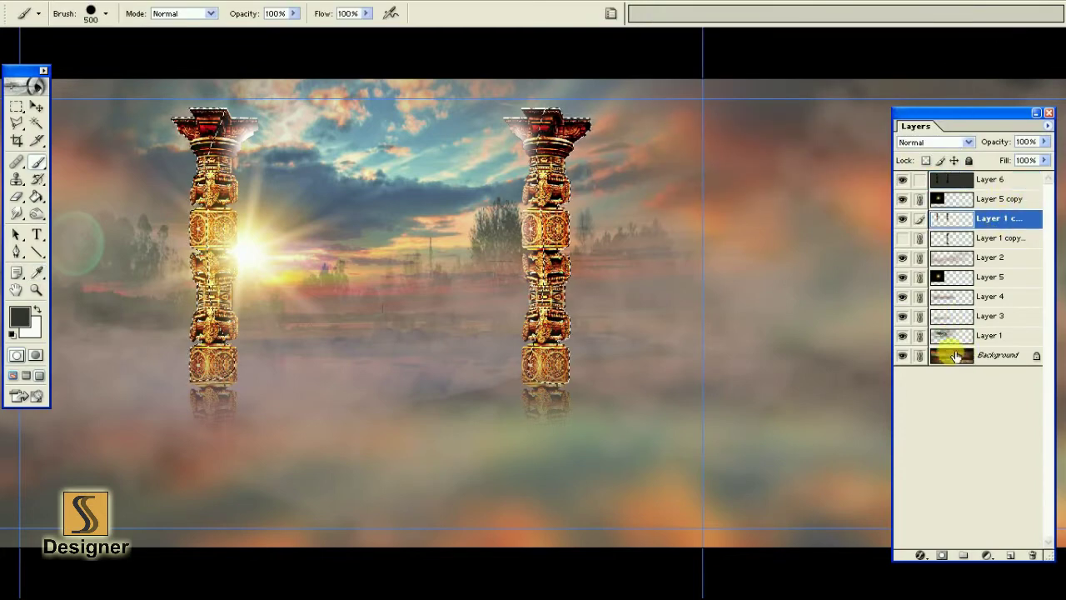
{"action": "key", "text": "ctrl+u"}
{"action": "left_click_drag", "start_coordinate": [891, 189], "coordinate": [875, 190]}
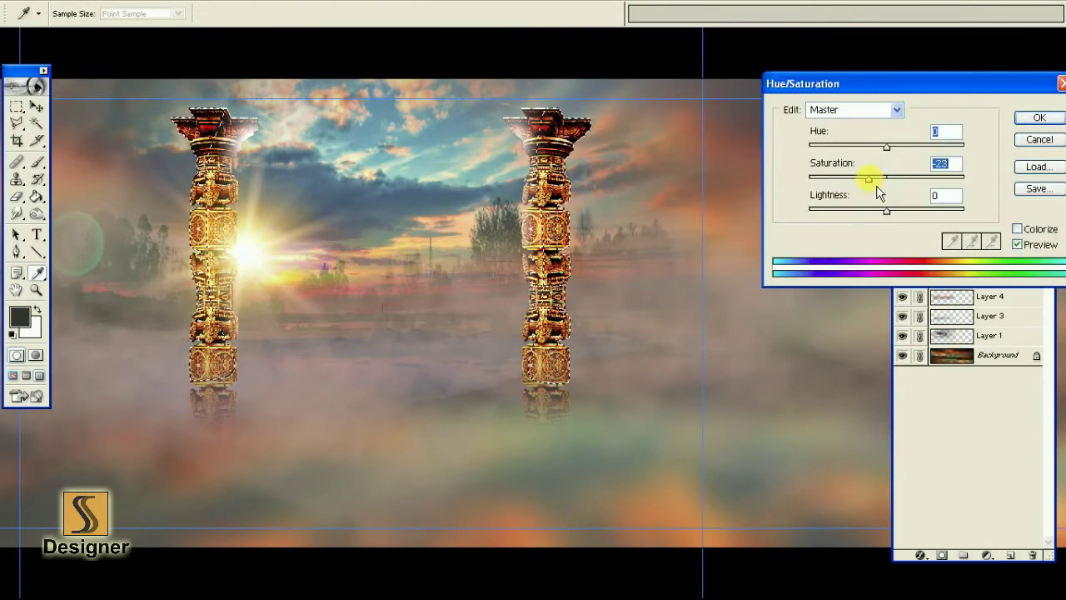
{"action": "key", "text": "Return"}
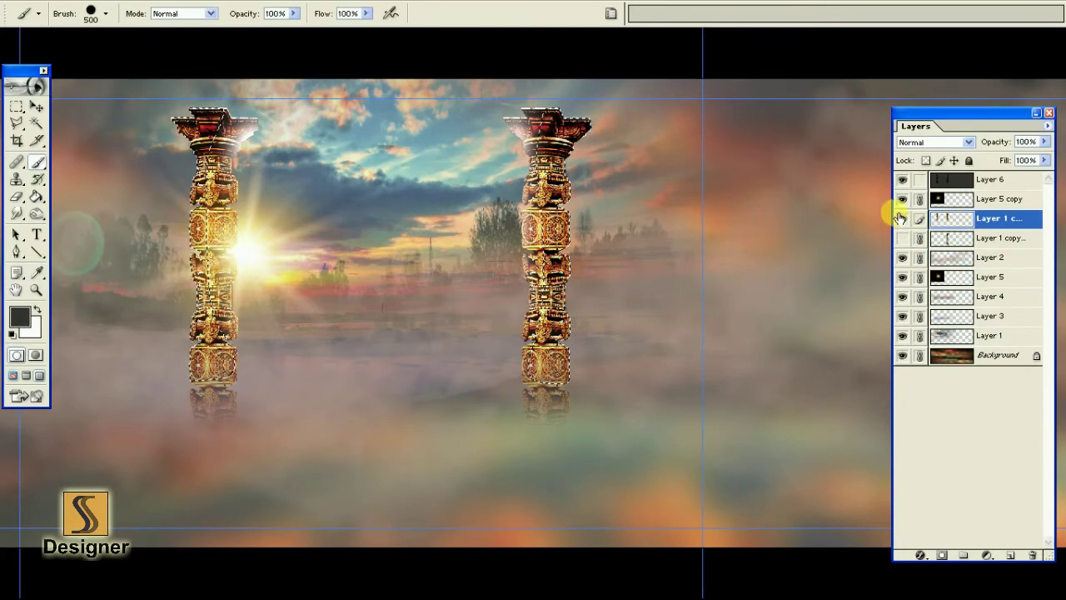
{"action": "key", "text": "ctrl+u"}
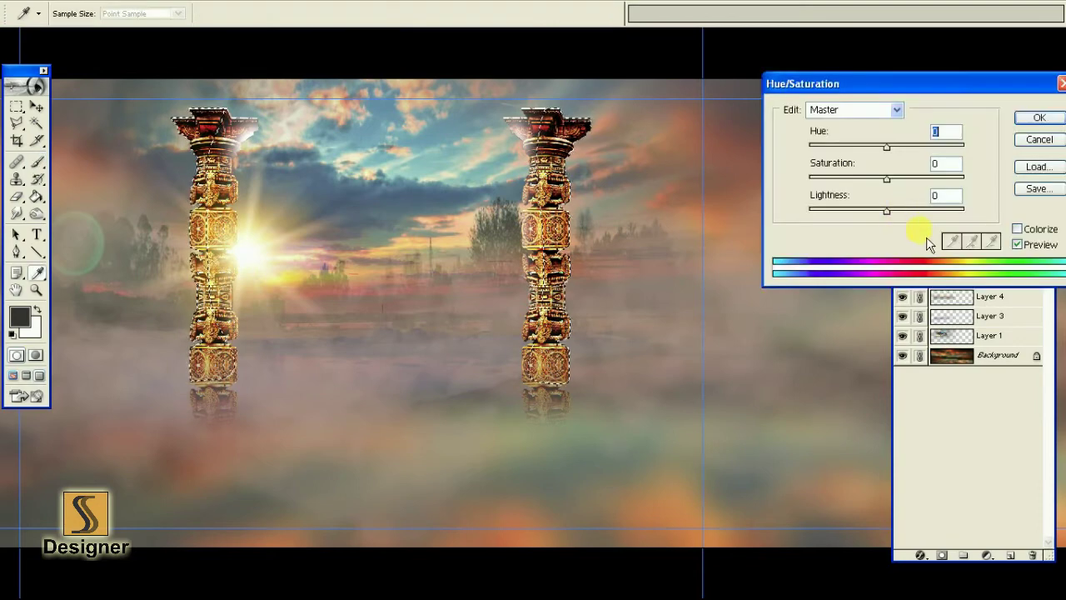
{"action": "left_click_drag", "start_coordinate": [887, 209], "coordinate": [861, 211]}
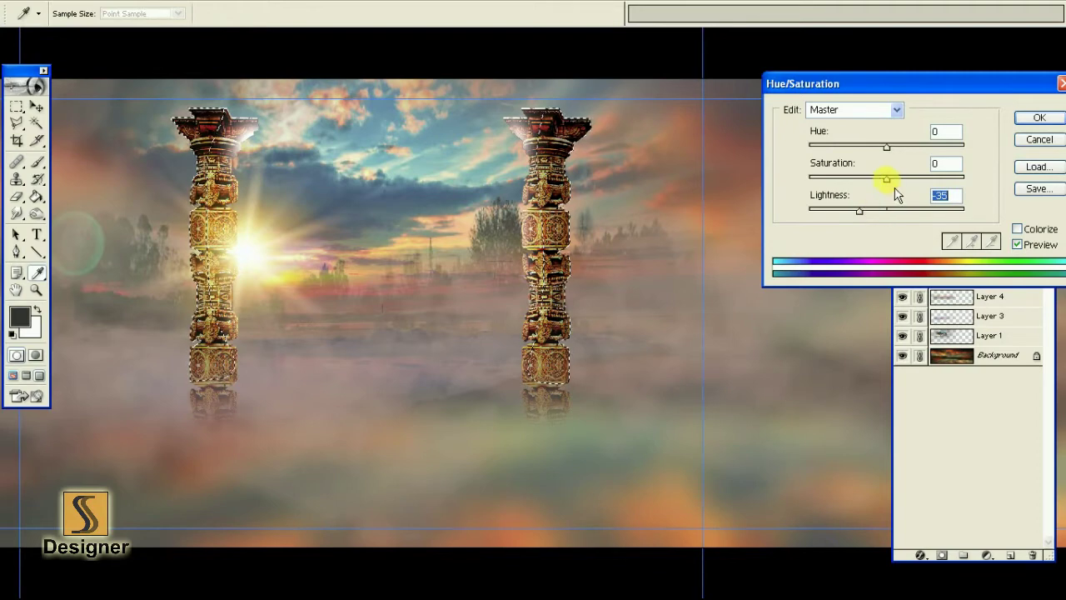
{"action": "left_click_drag", "start_coordinate": [886, 177], "coordinate": [878, 179]}
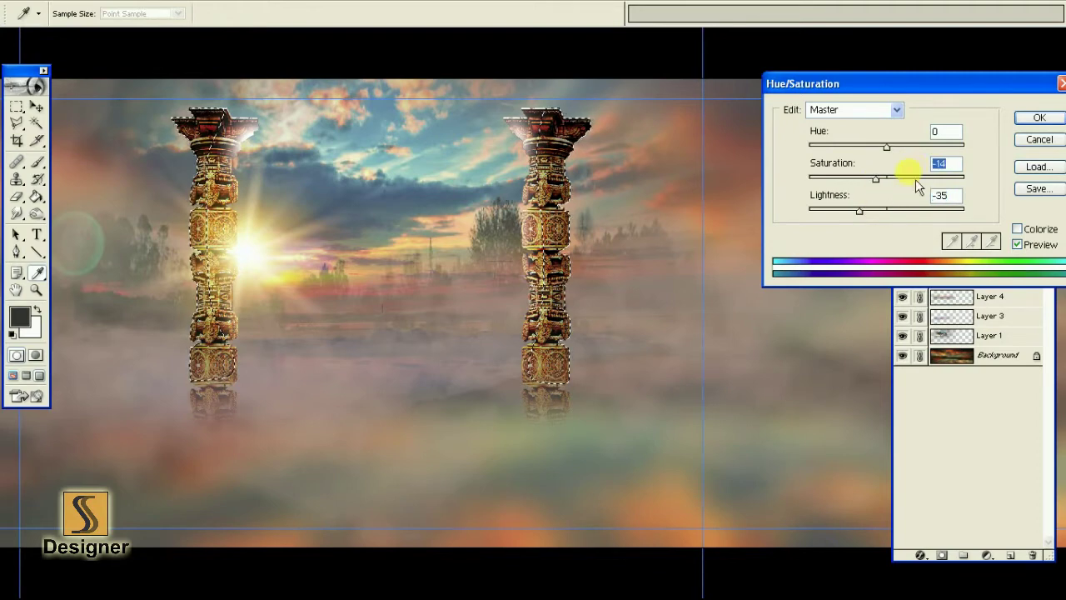
{"action": "left_click", "coordinate": [1039, 118]}
- Apply Brightness/Contrast of -25 and +16 to the pillars, then hide the guides
{"action": "key", "text": "alt+i"}
{"action": "key", "text": "a"}
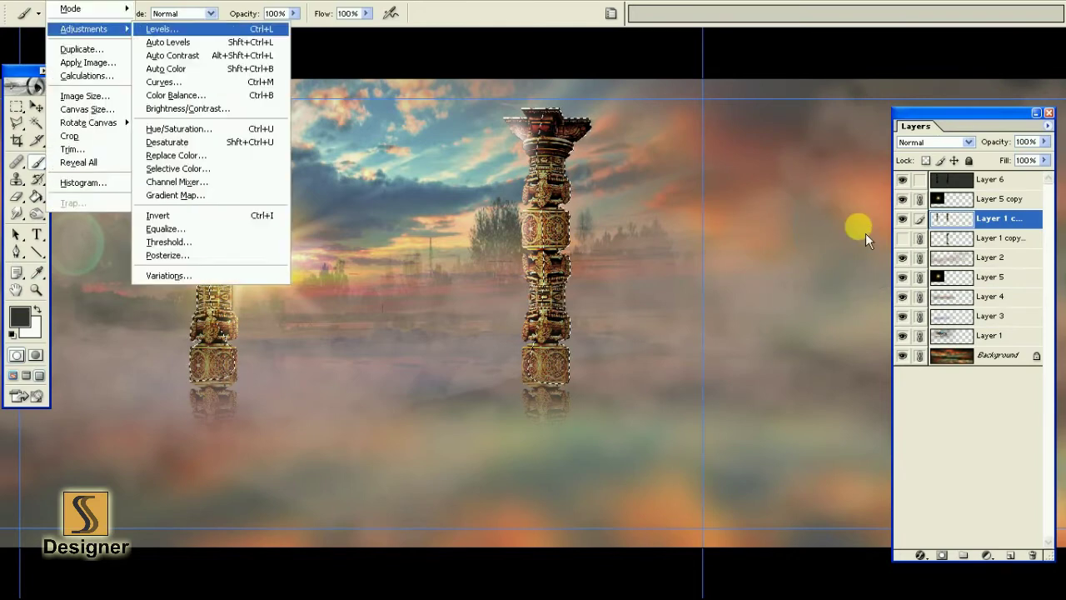
{"action": "key", "text": "c"}
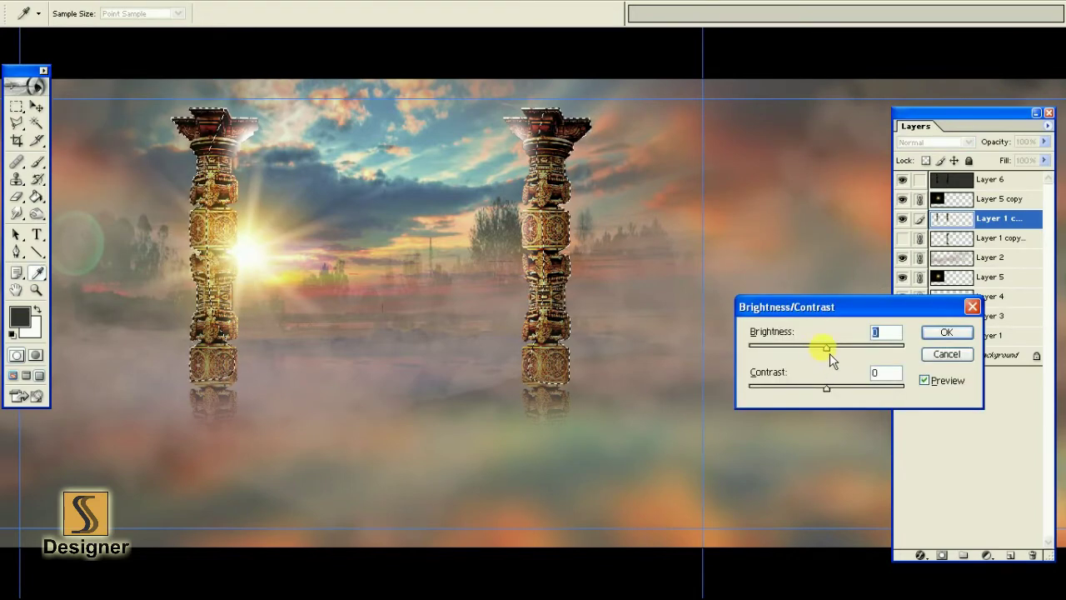
{"action": "left_click_drag", "start_coordinate": [834, 384], "coordinate": [846, 395]}
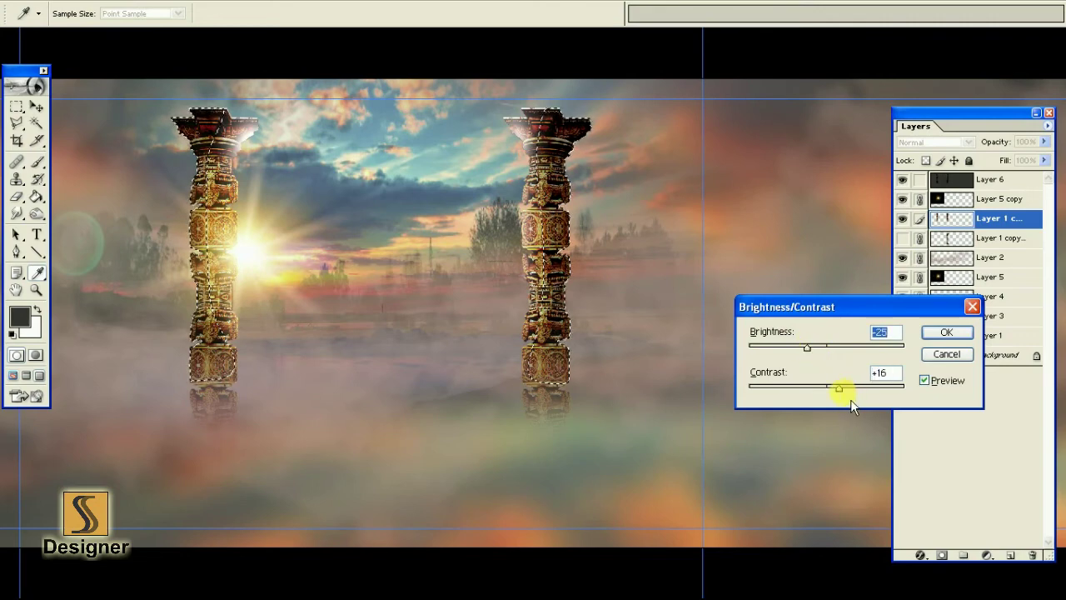
{"action": "left_click", "coordinate": [946, 331]}
{"action": "key", "text": "b"}
{"action": "key", "text": "ctrl+h"}
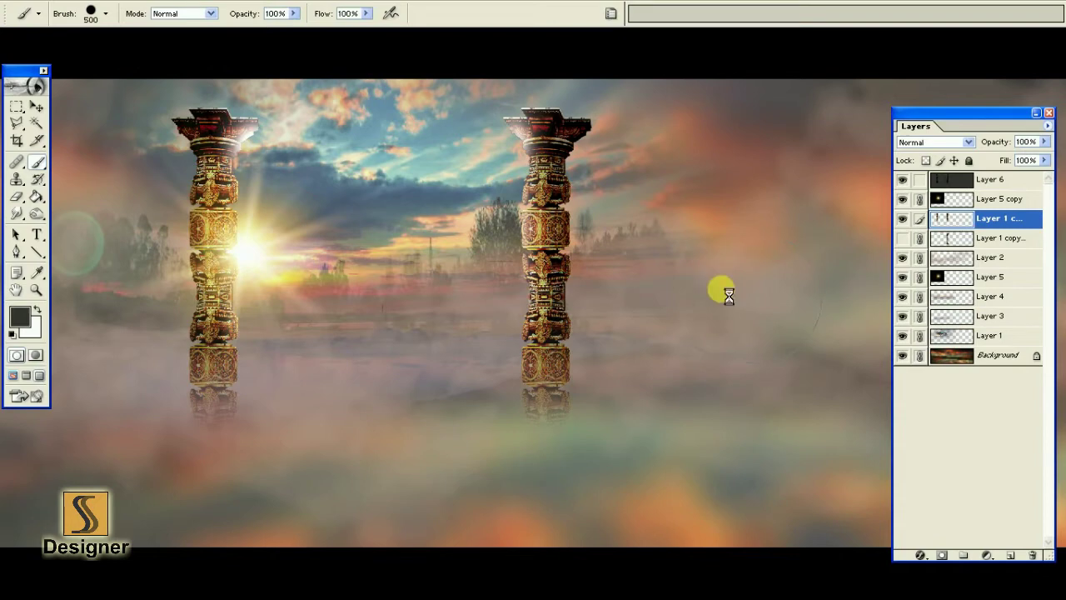
{"action": "key", "text": "super"}
- Move Layer 7 to the top of the stack and set an orange-gold foreground colour
{"action": "left_click_drag", "start_coordinate": [995, 219], "coordinate": [995, 178]}
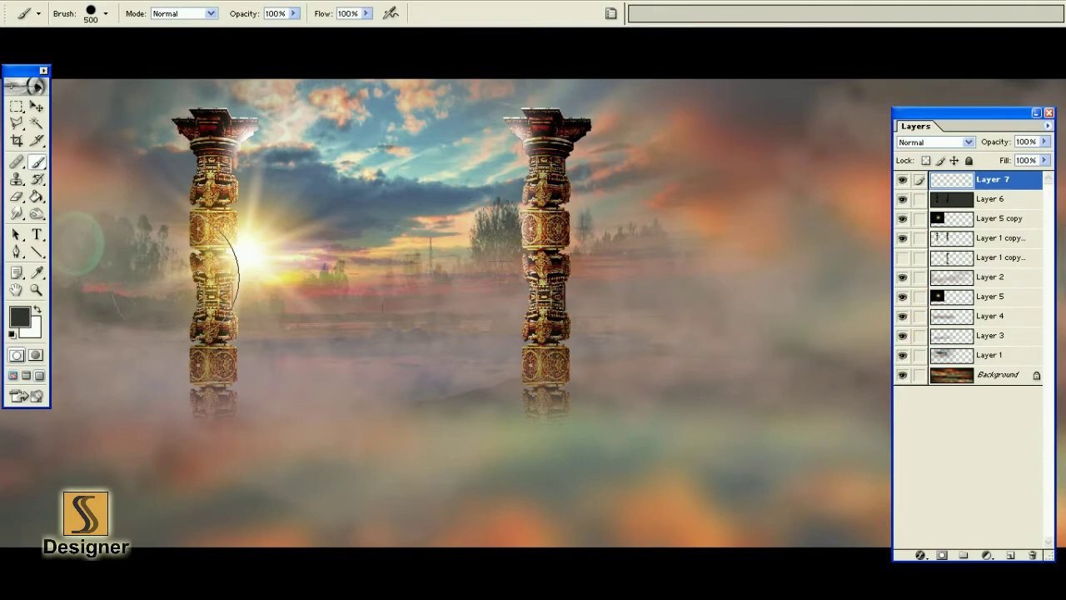
{"action": "left_click", "coordinate": [291, 281], "text": "alt"}
{"action": "left_click", "coordinate": [20, 317]}
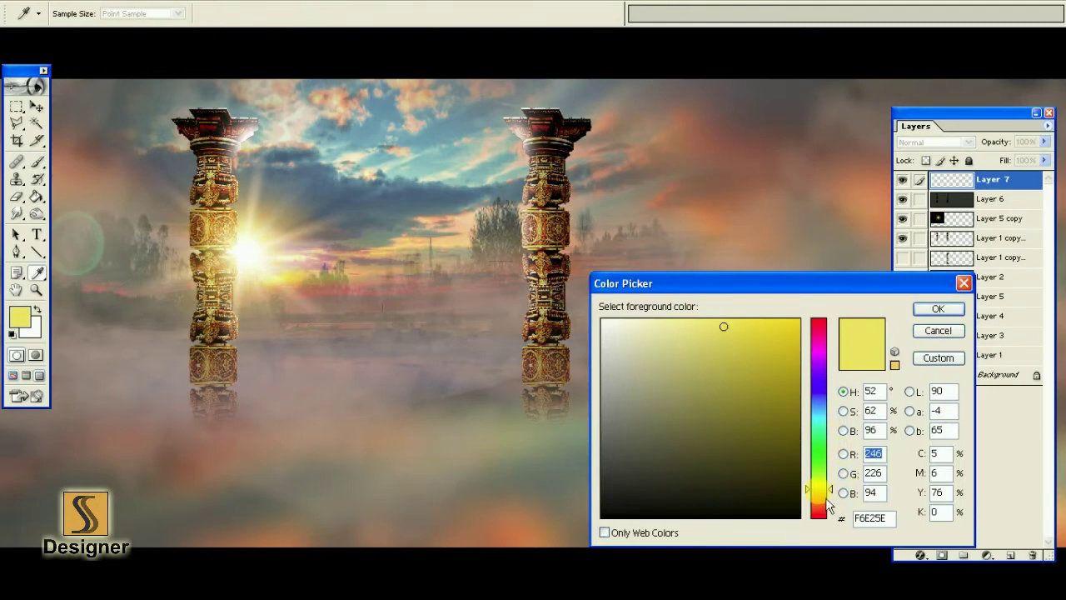
{"action": "left_click_drag", "start_coordinate": [826, 503], "coordinate": [826, 506]}
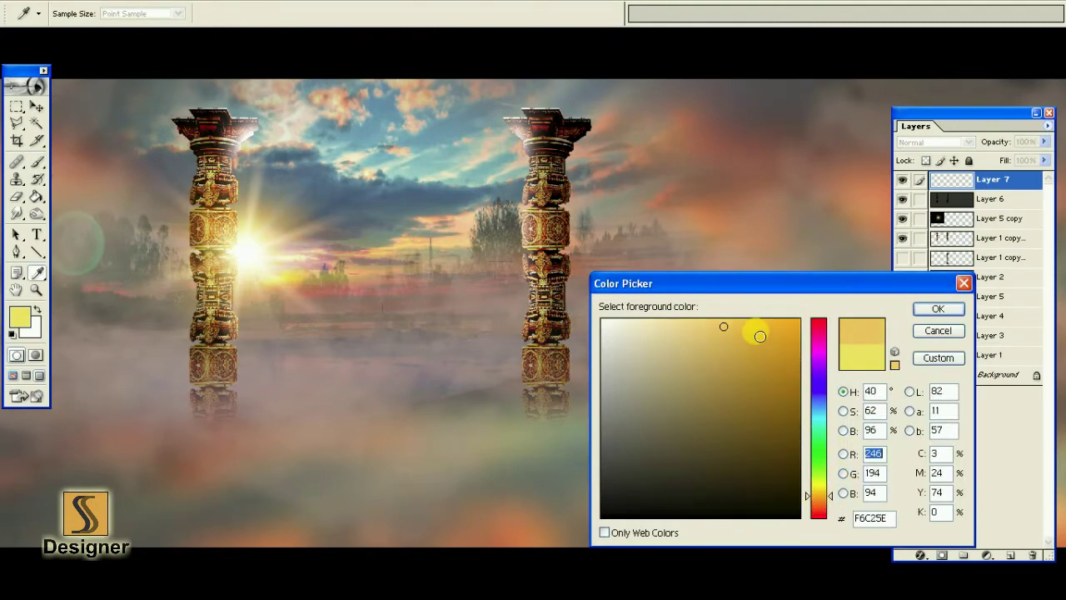
{"action": "left_click_drag", "start_coordinate": [757, 333], "coordinate": [755, 338]}
{"action": "key", "text": "Return"}
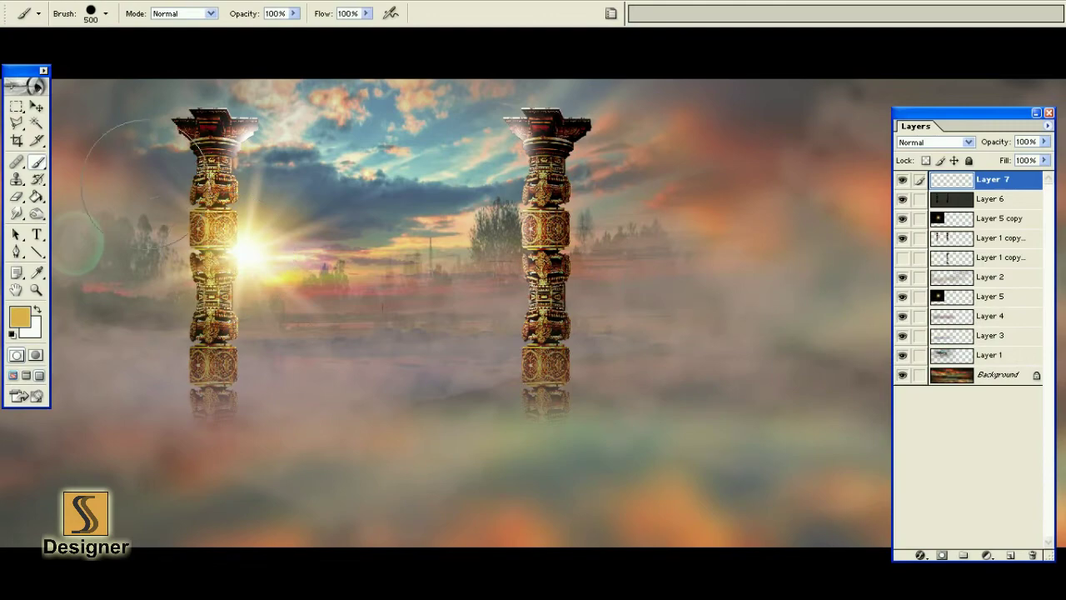
- Paint soft 1100px golden glow strokes over the sun and between the pillars
{"action": "left_click_drag", "start_coordinate": [37, 162], "coordinate": [92, 177]}
{"action": "left_click", "coordinate": [106, 13]}
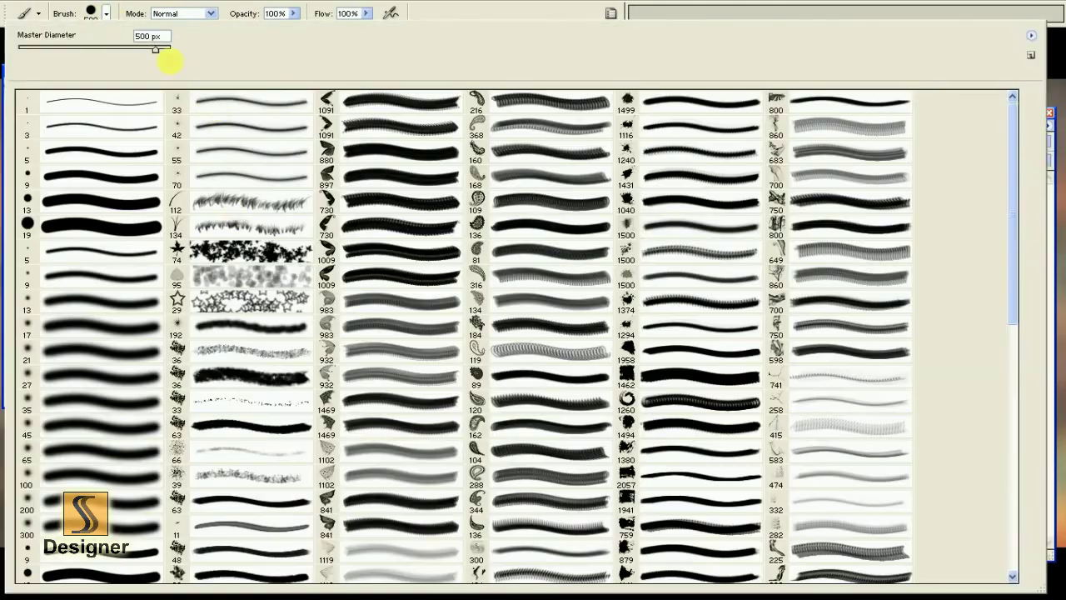
{"action": "double_click", "coordinate": [142, 351]}
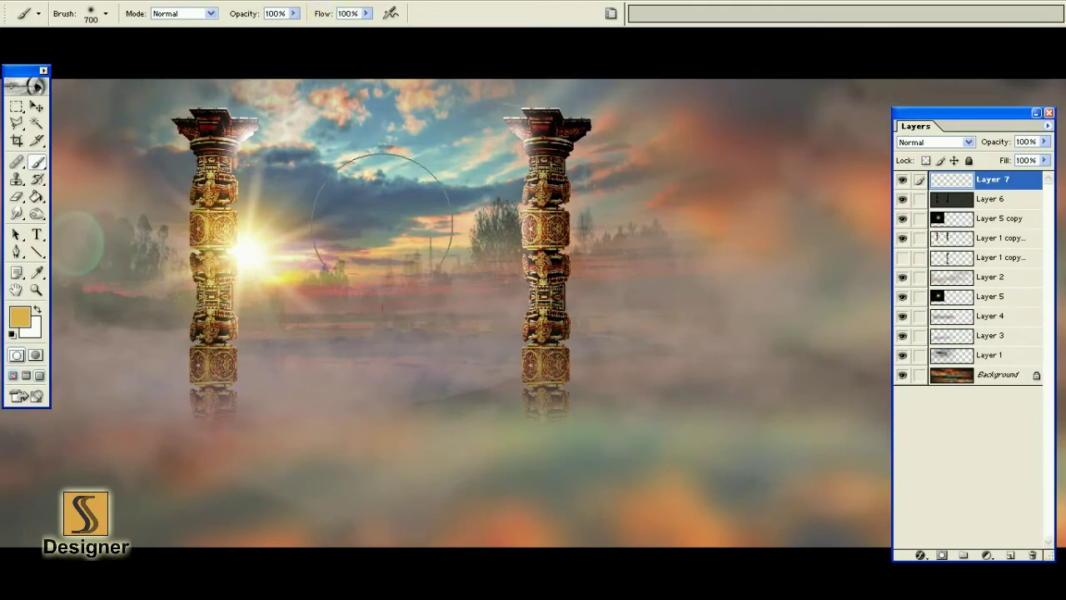
{"action": "key", "text": "bracketright"}
{"action": "key", "text": "bracketright"}
{"action": "key", "text": "bracketright"}
{"action": "left_click", "coordinate": [400, 271]}
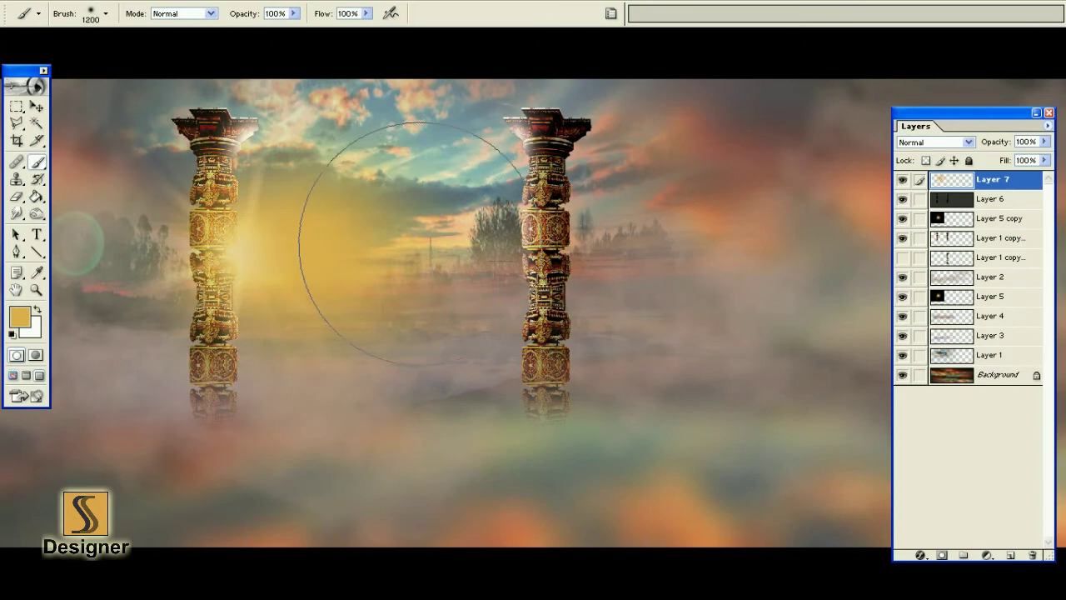
{"action": "left_click", "coordinate": [420, 240]}
{"action": "key", "text": "bracketleft"}
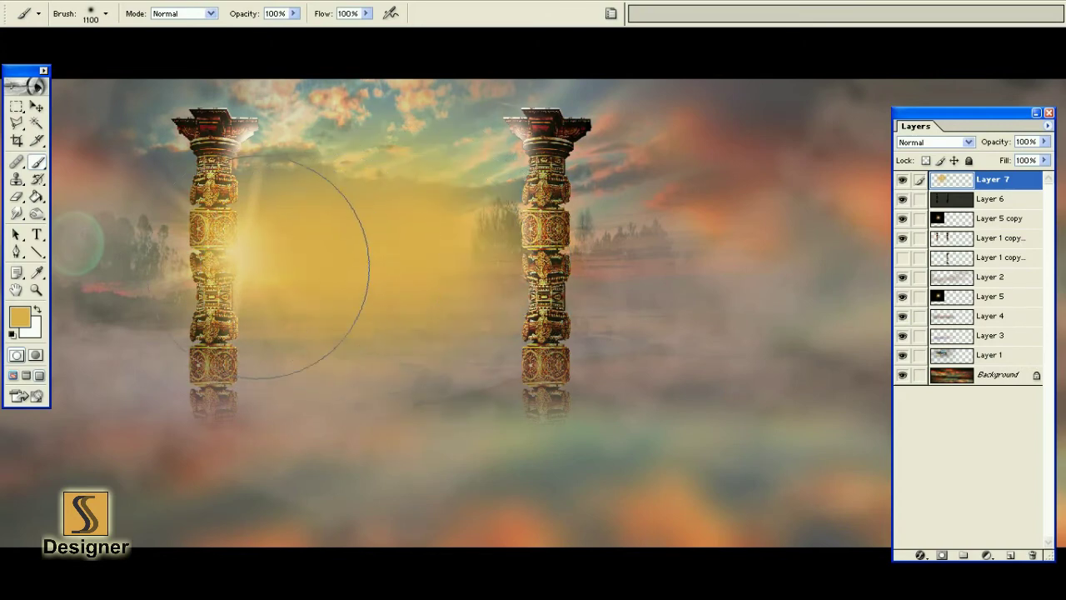
{"action": "left_click", "coordinate": [333, 253]}
{"action": "left_click", "coordinate": [508, 247]}
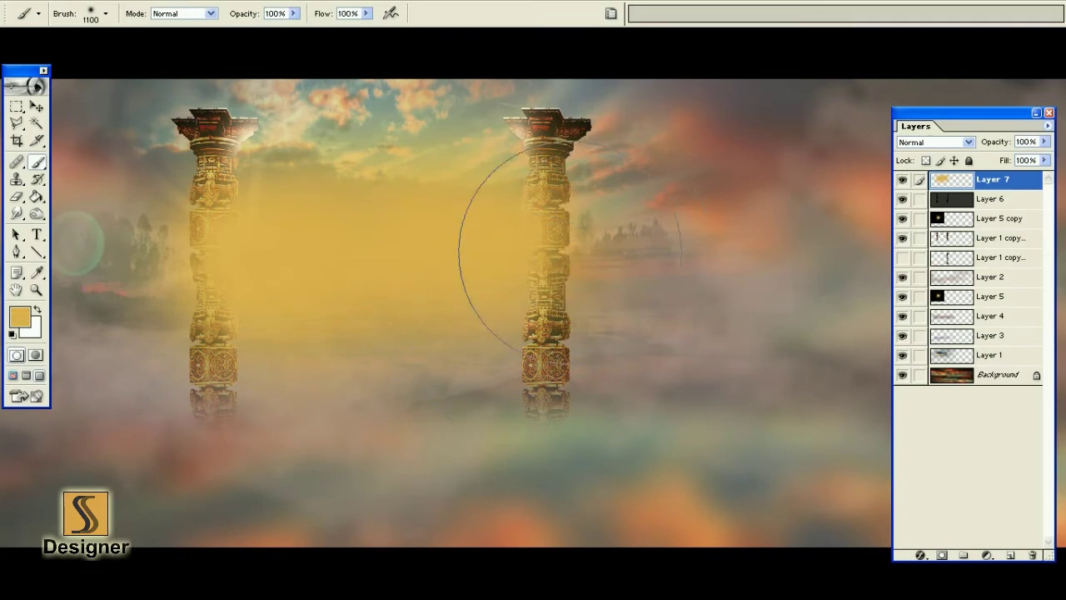
- Set the glow layer's blend mode to Screen
{"action": "left_click", "coordinate": [949, 143]}
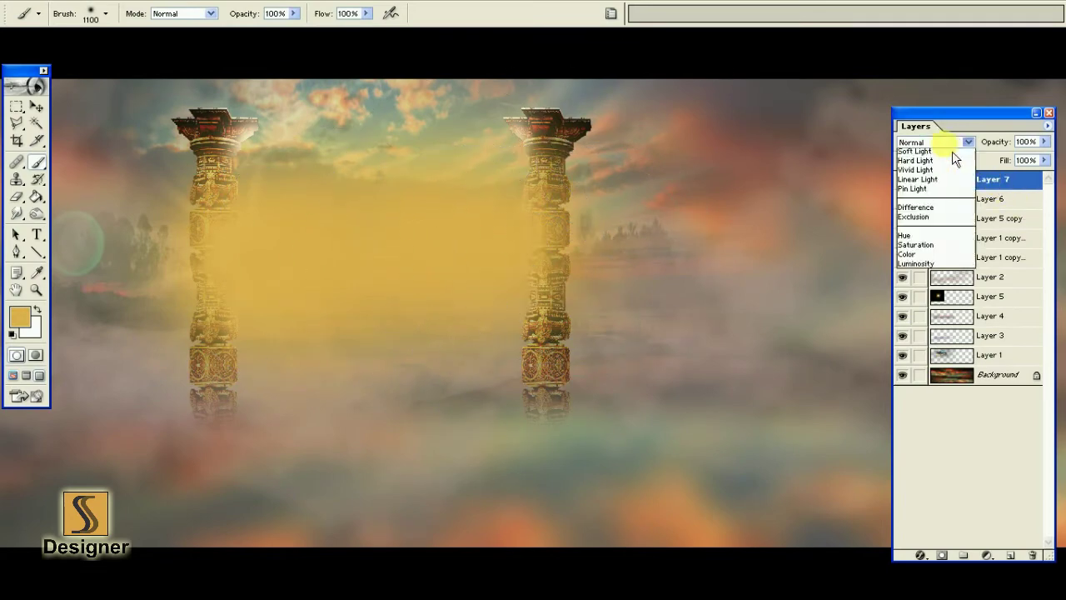
{"action": "left_click", "coordinate": [945, 239]}
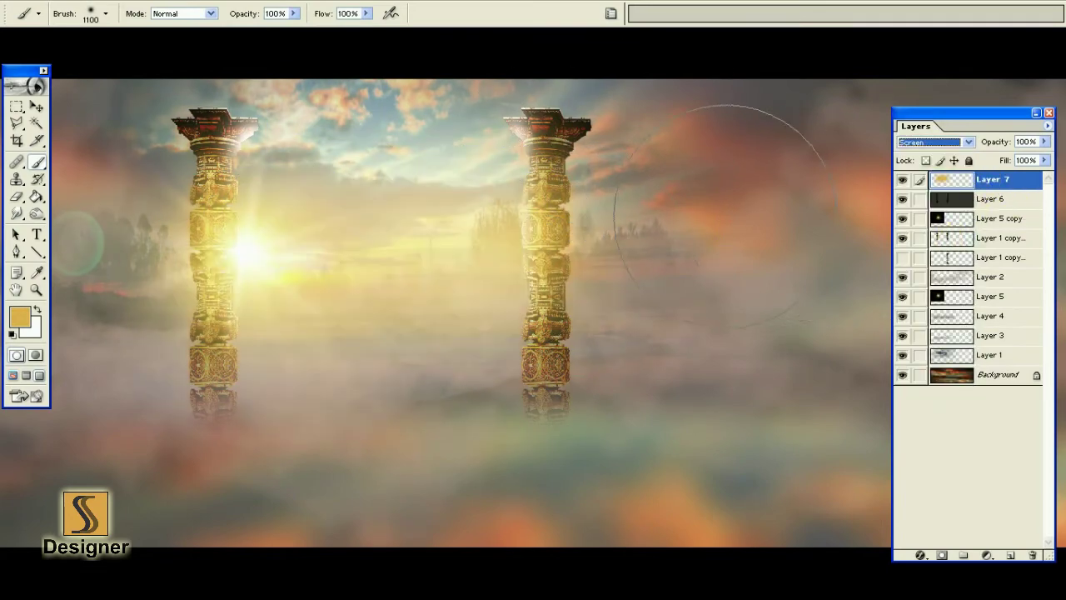
{"action": "left_click", "coordinate": [37, 106]}
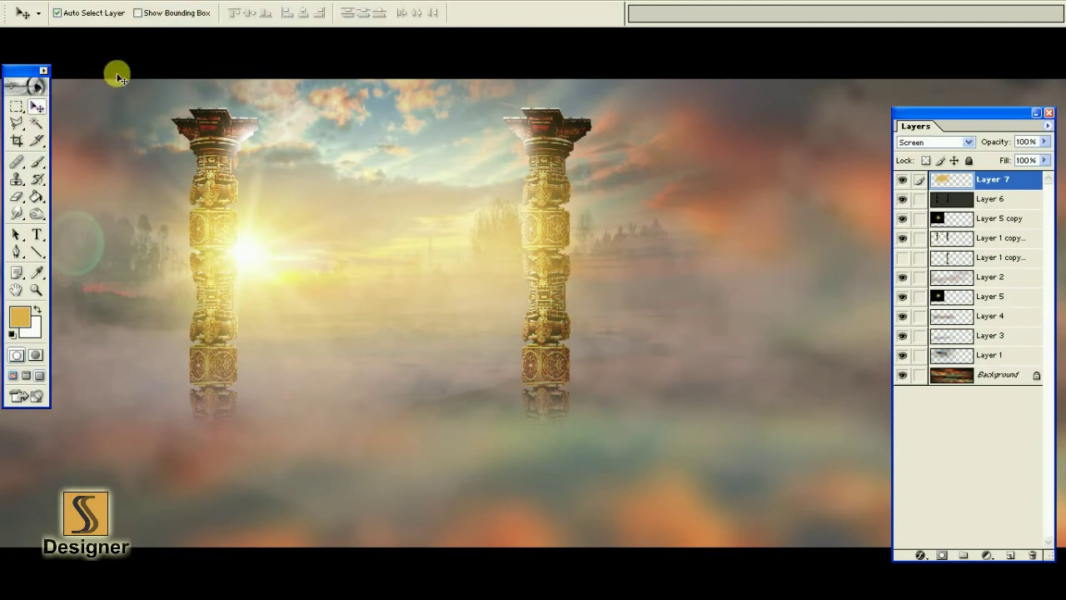
{"action": "key", "text": "ctrl+minus"}
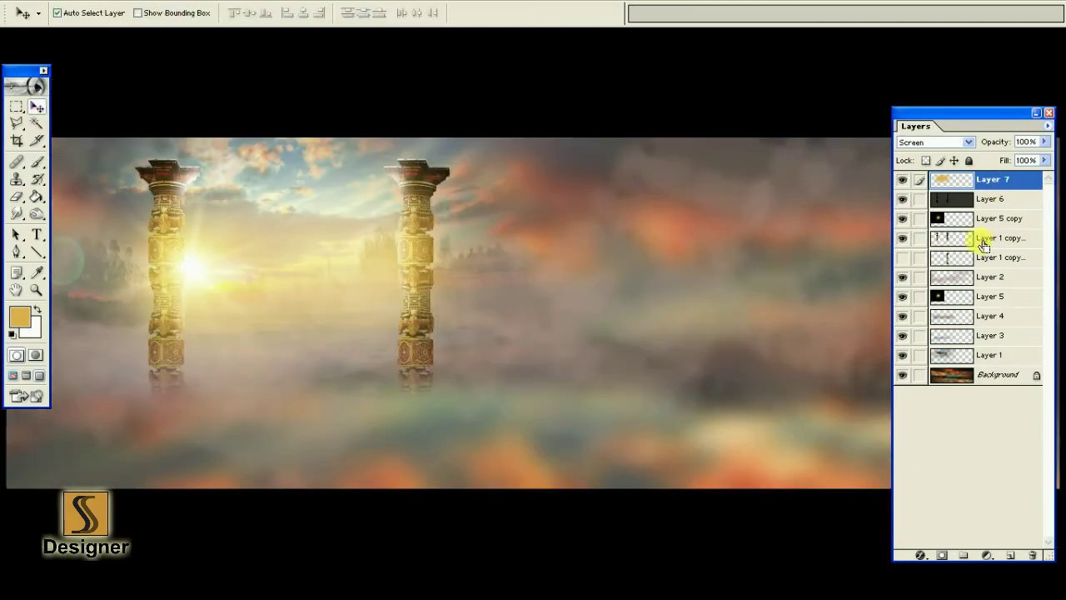
- Tone the glow with Levels: midtone gamma 0.62 and output white 223
{"action": "key", "text": "ctrl+l"}
{"action": "left_click_drag", "start_coordinate": [780, 168], "coordinate": [805, 172]}
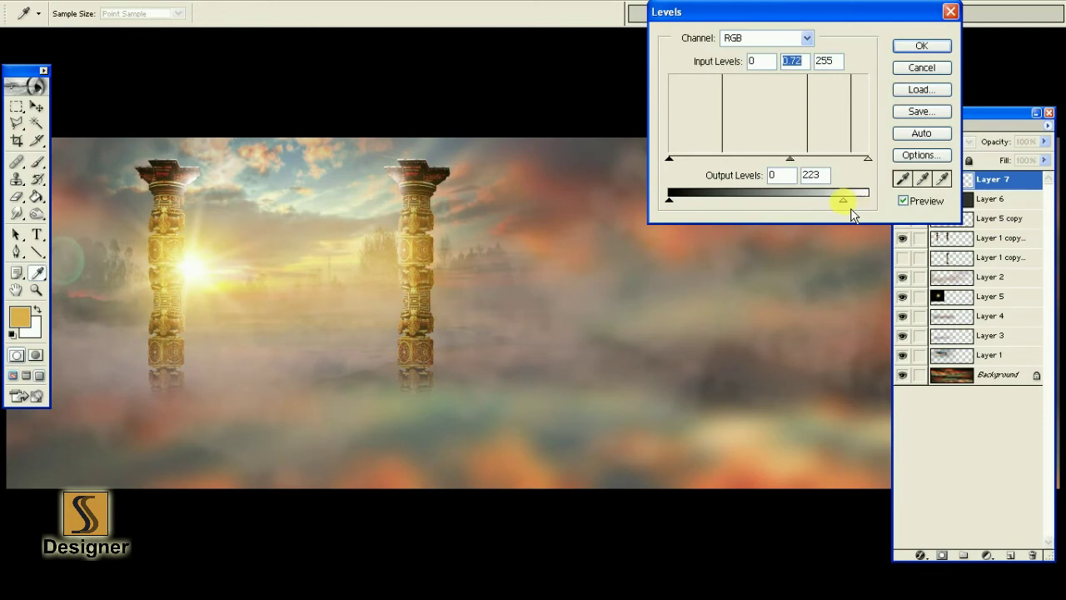
{"action": "left_click", "coordinate": [849, 208]}
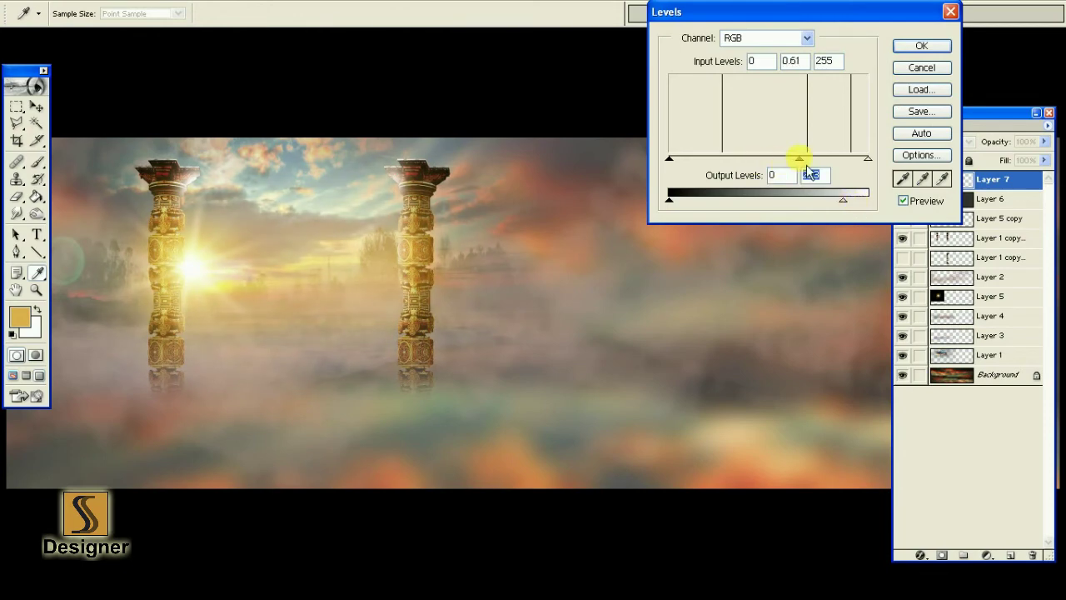
{"action": "left_click", "coordinate": [802, 163]}
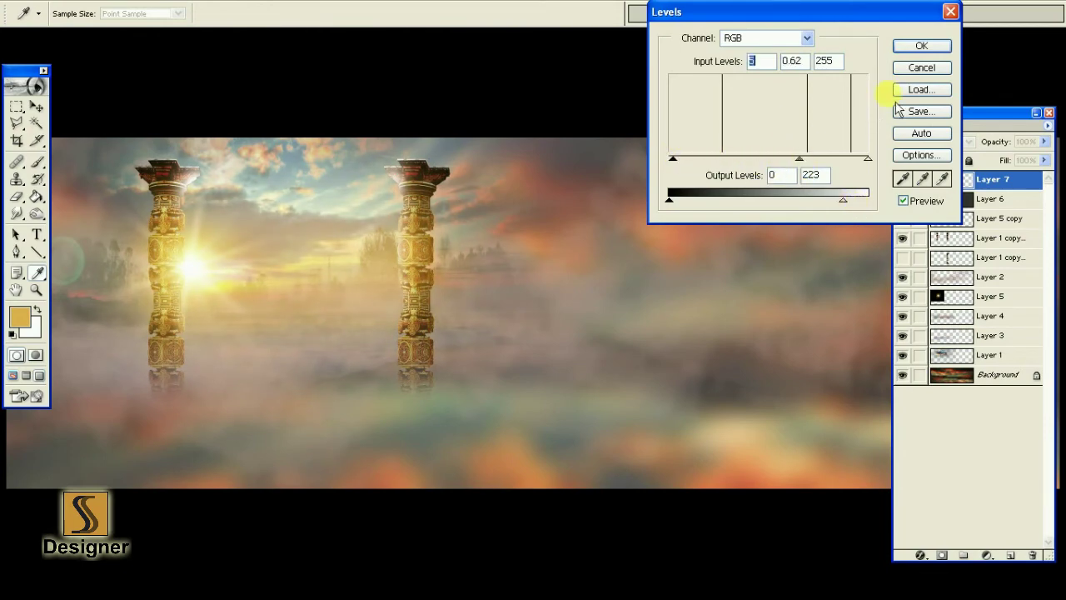
{"action": "left_click", "coordinate": [921, 46]}
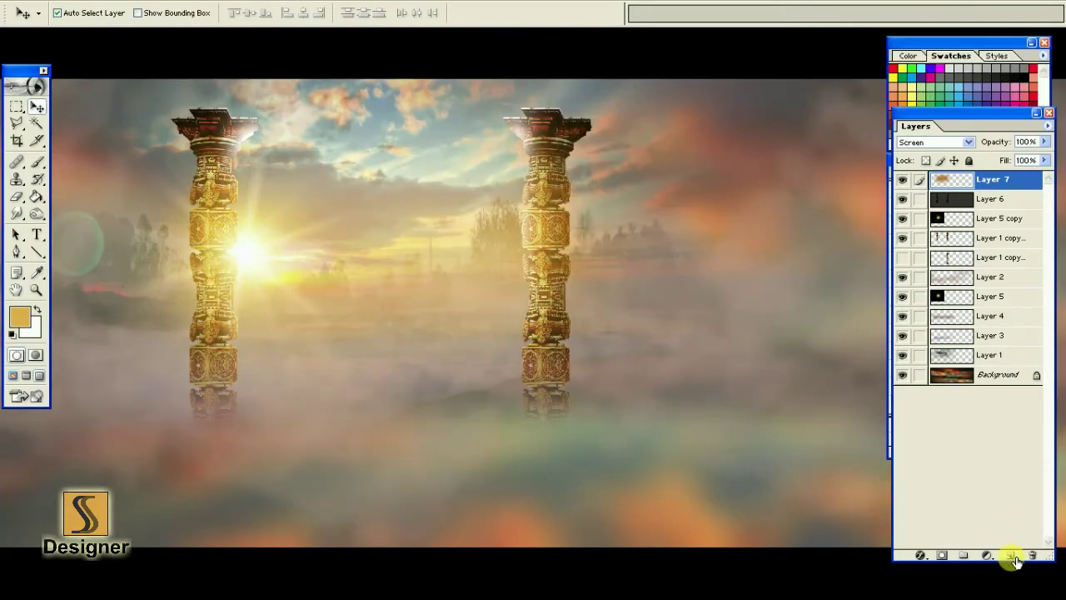
- Add a new Layer 8 and set a lightened fog grey (A2938C) as the foreground colour
{"action": "left_click", "coordinate": [1010, 556]}
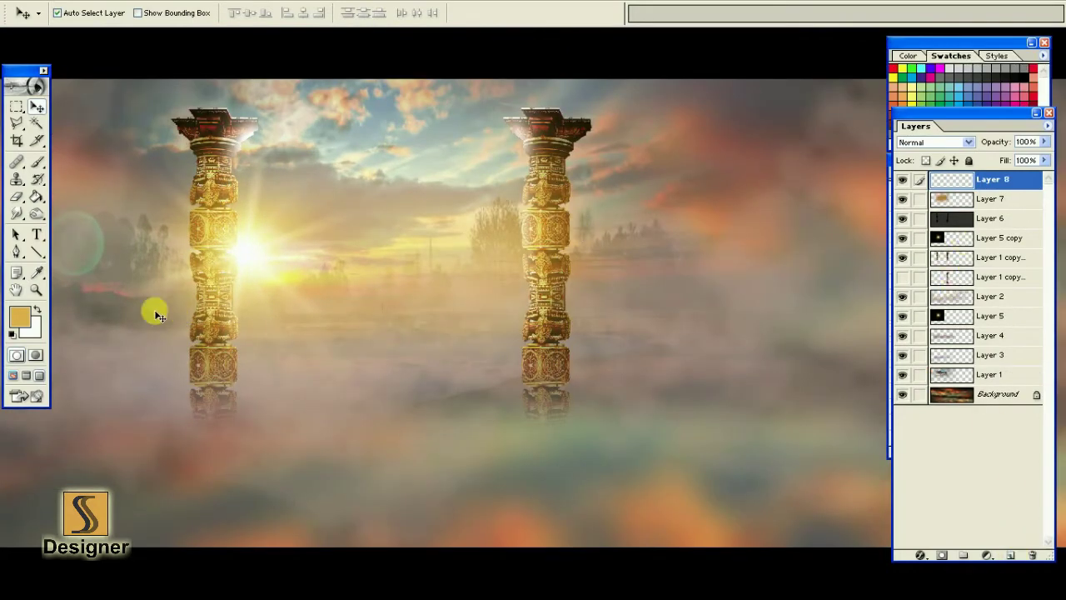
{"action": "right_click", "coordinate": [36, 162]}
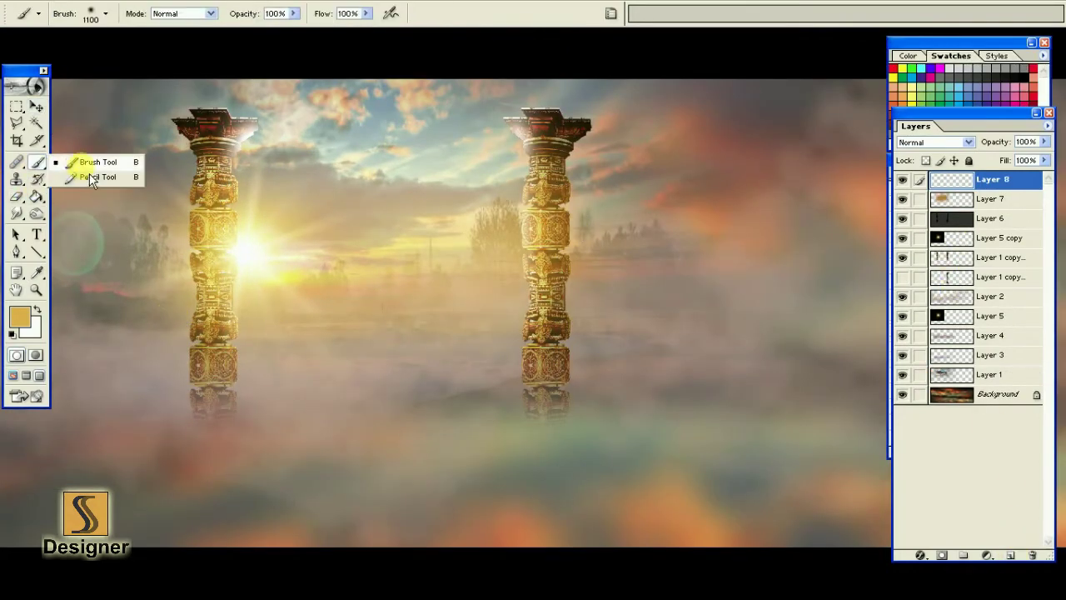
{"action": "left_click", "coordinate": [72, 161]}
{"action": "left_click", "coordinate": [333, 392], "text": "alt"}
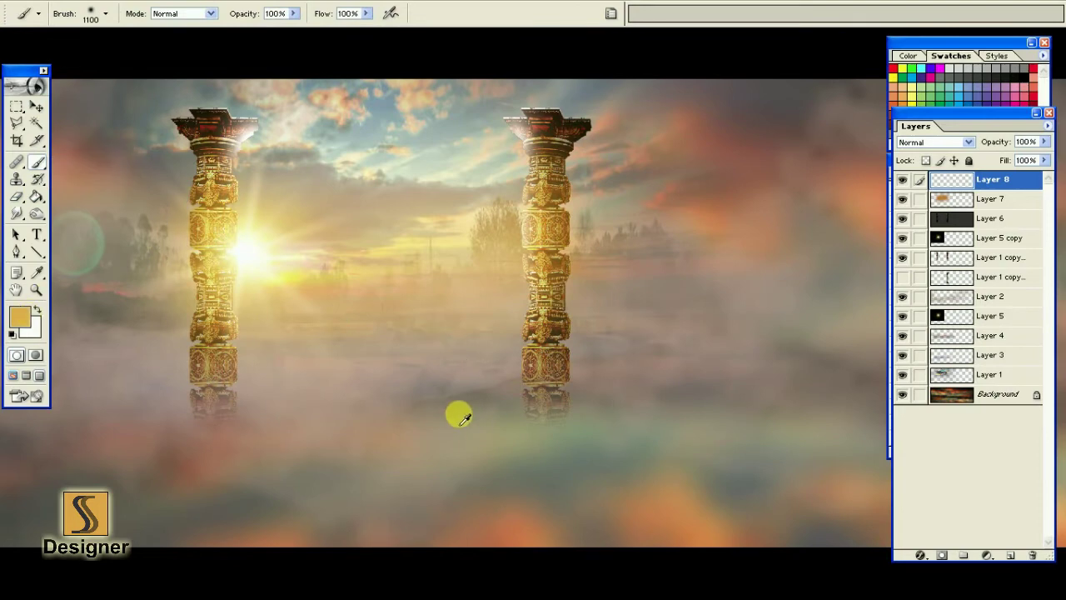
{"action": "left_click", "coordinate": [469, 390], "text": "alt"}
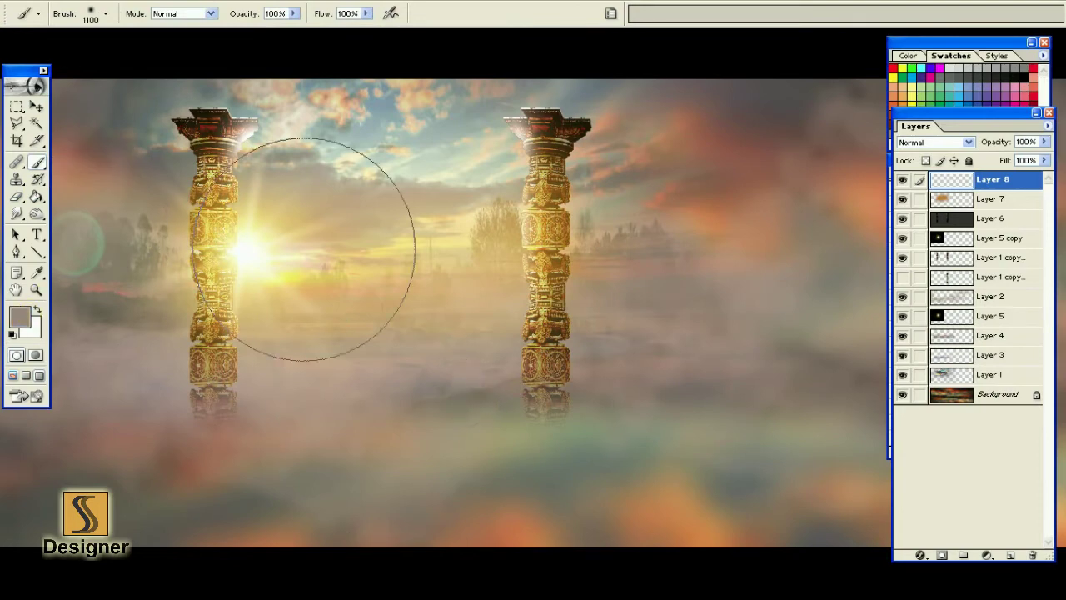
{"action": "left_click", "coordinate": [18, 316]}
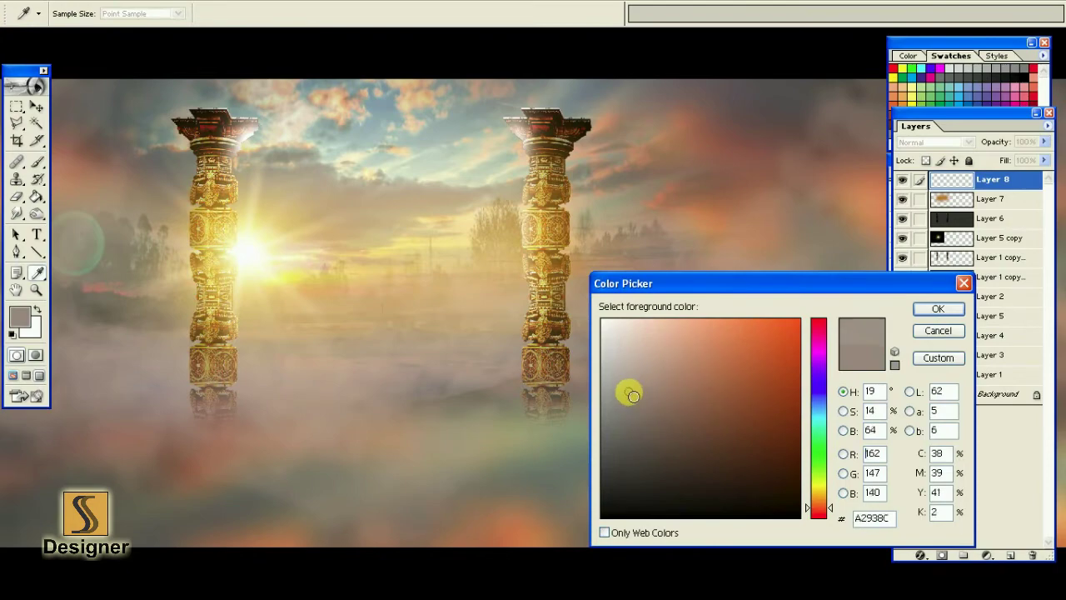
{"action": "left_click_drag", "start_coordinate": [650, 408], "coordinate": [621, 378]}
{"action": "key", "text": "Return"}
- Choose the speckled 39 brush preset and enlarge it to 600 px
{"action": "key", "text": "b"}
{"action": "right_click", "coordinate": [325, 267]}
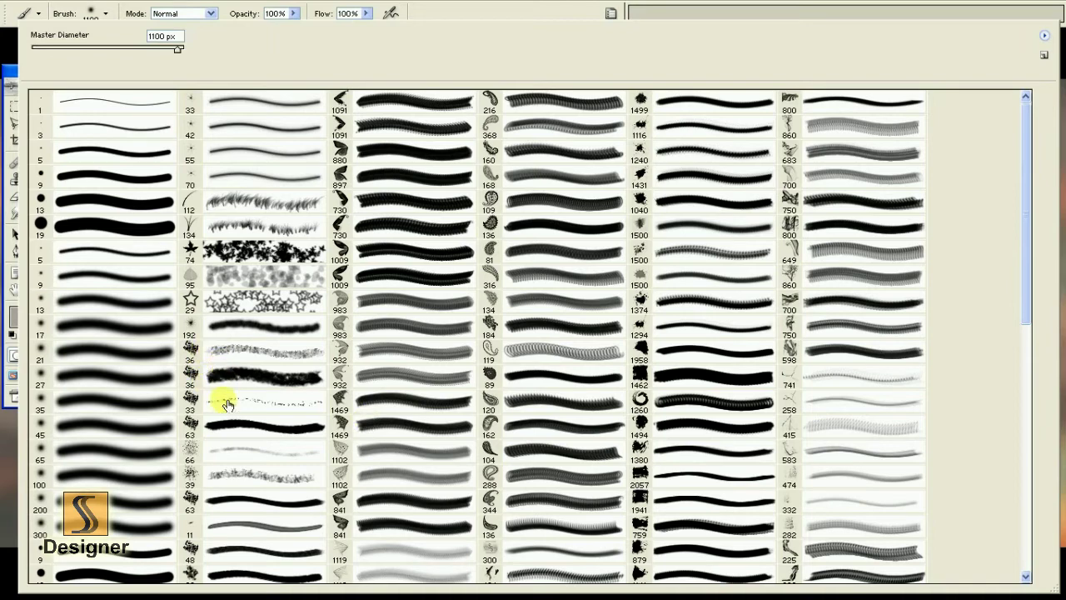
{"action": "left_click", "coordinate": [223, 475]}
{"action": "key", "text": "Return"}
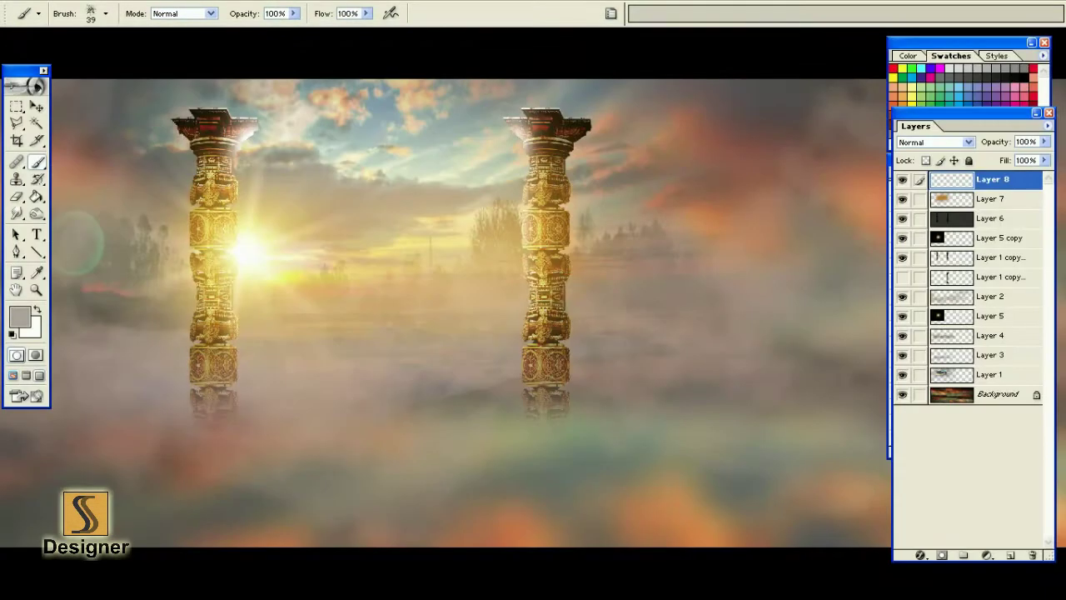
{"action": "key", "text": "bracketright"}
{"action": "key", "text": "bracketright"}
{"action": "key", "text": "bracketright"}
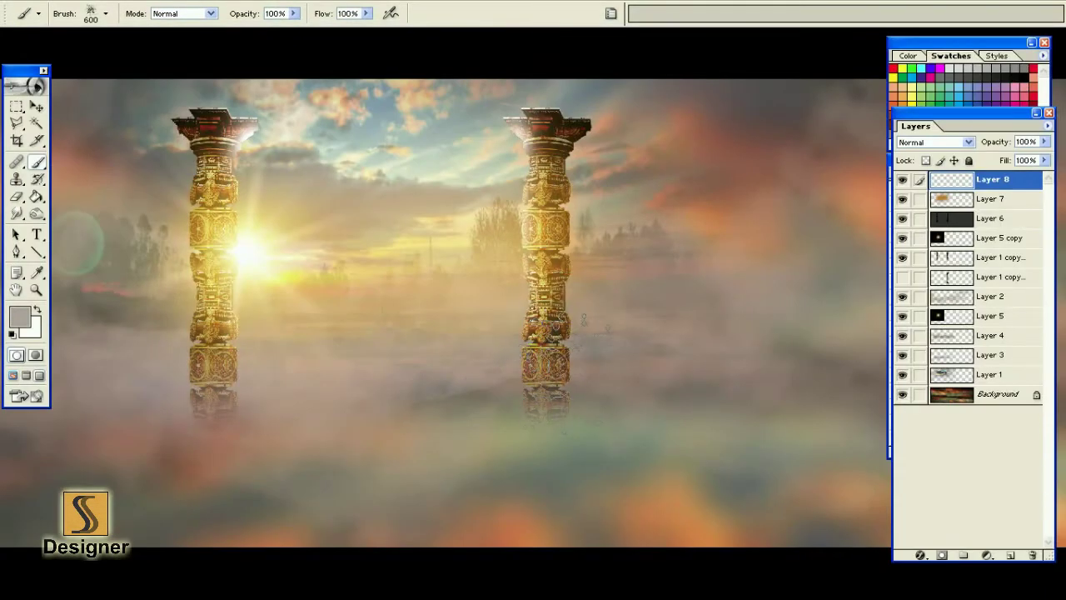
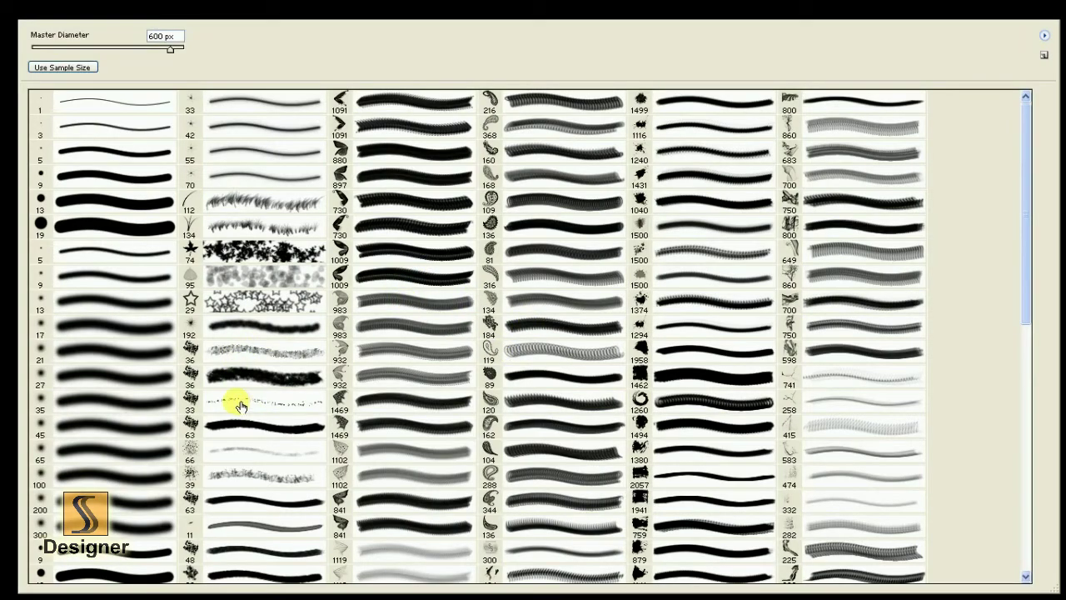
- Pick a textured mist brush and settle its size at about 600 pixels
{"action": "left_click", "coordinate": [239, 421]}
{"action": "left_click", "coordinate": [274, 351]}
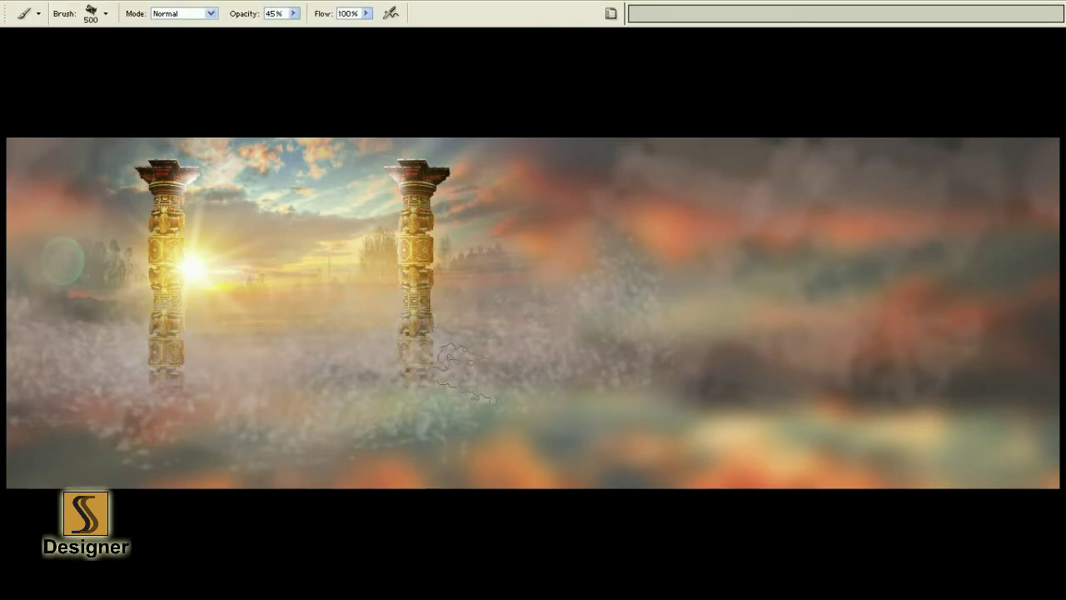
{"action": "key", "text": "F7"}
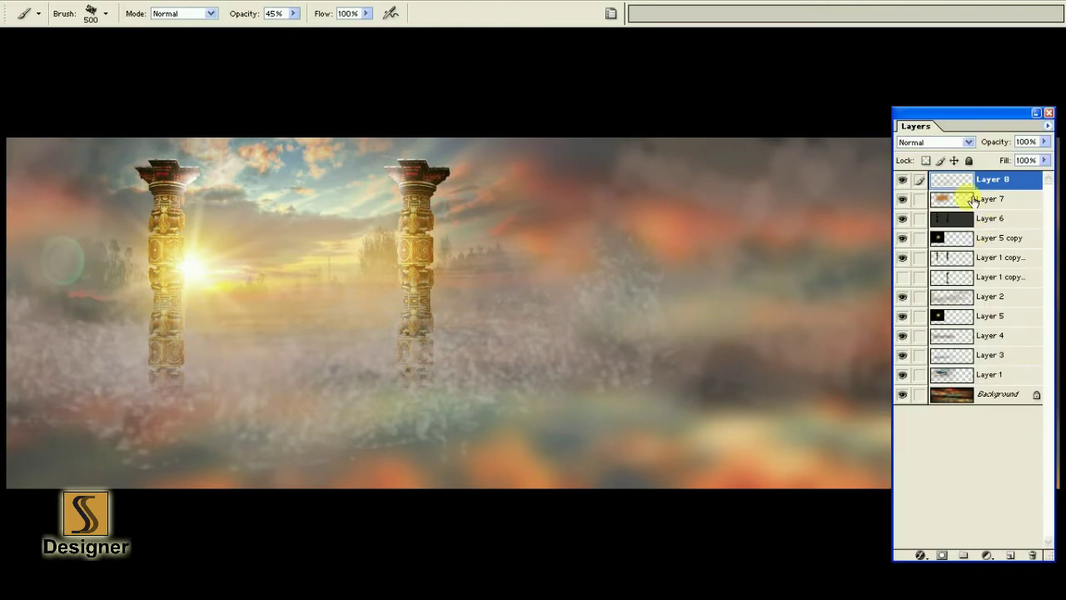
{"action": "key", "text": "F7"}
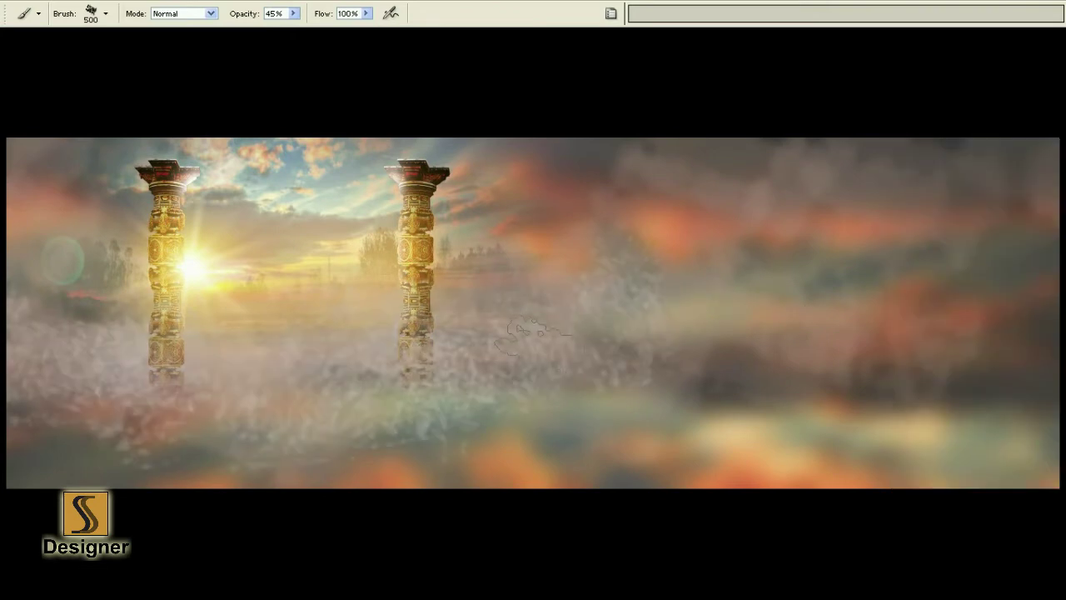
{"action": "key", "text": "bracketright"}
{"action": "key", "text": "bracketleft"}
{"action": "key", "text": "bracketleft"}
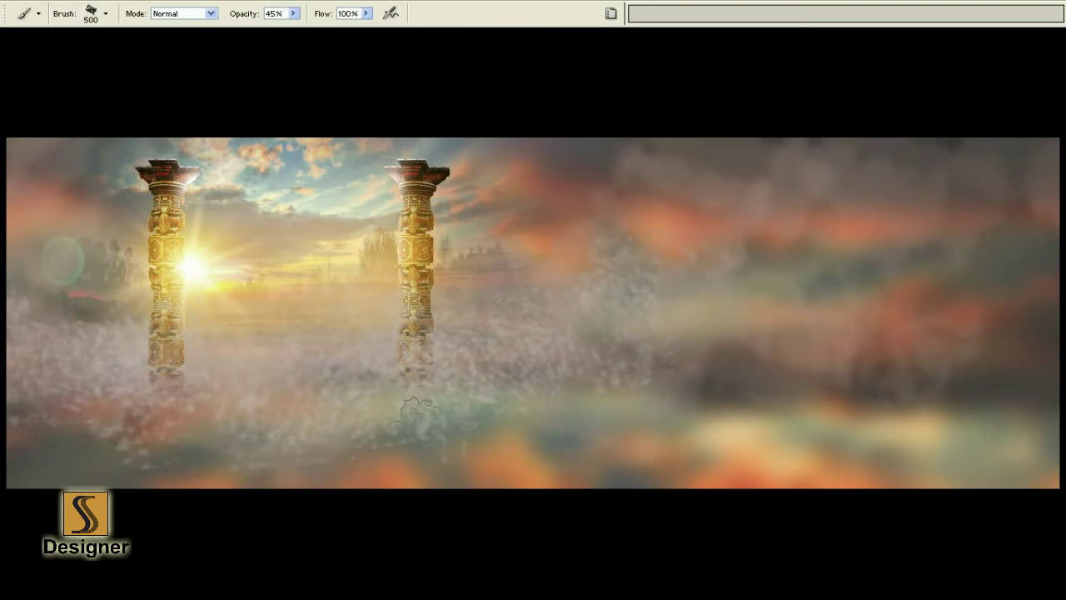
{"action": "key", "text": "bracketright"}
{"action": "key", "text": "bracketright"}
{"action": "key", "text": "bracketright"}
{"action": "key", "text": "bracketleft"}
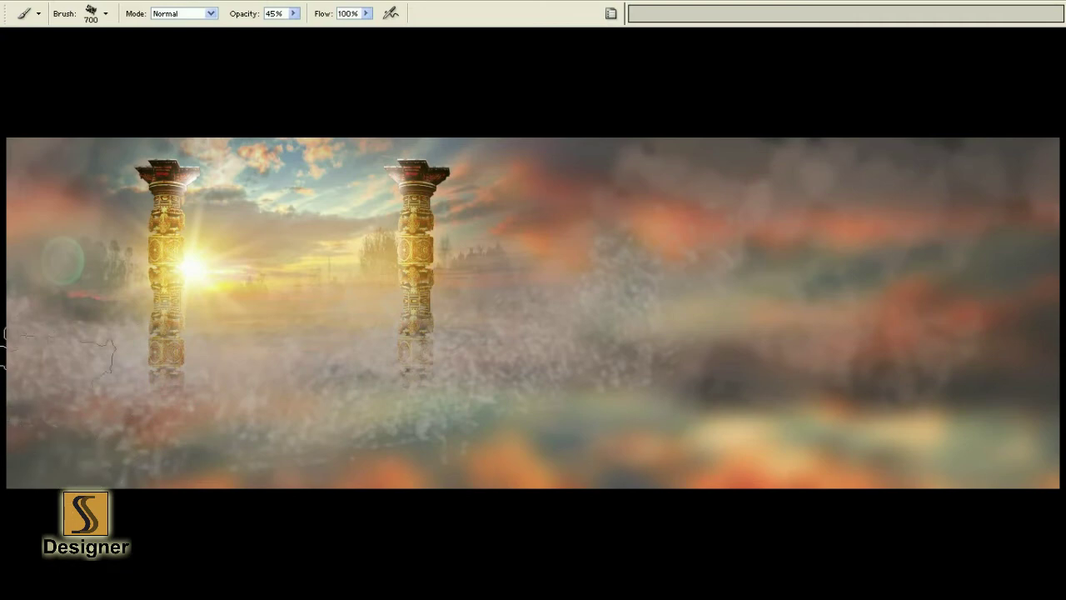
{"action": "key", "text": "bracketright"}
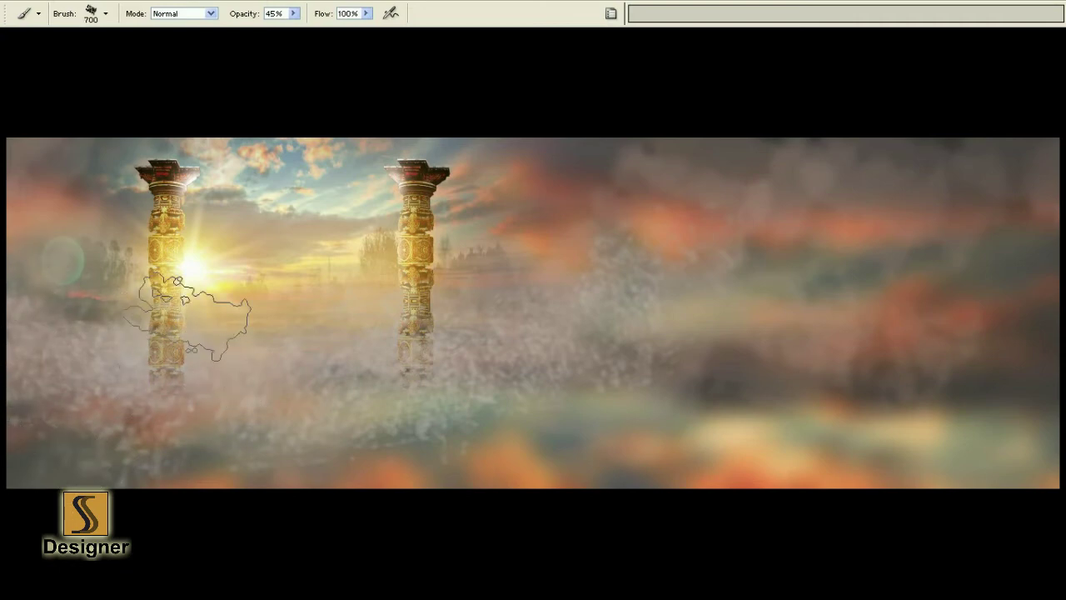
{"action": "key", "text": "bracketleft"}
{"action": "key", "text": "bracketleft"}
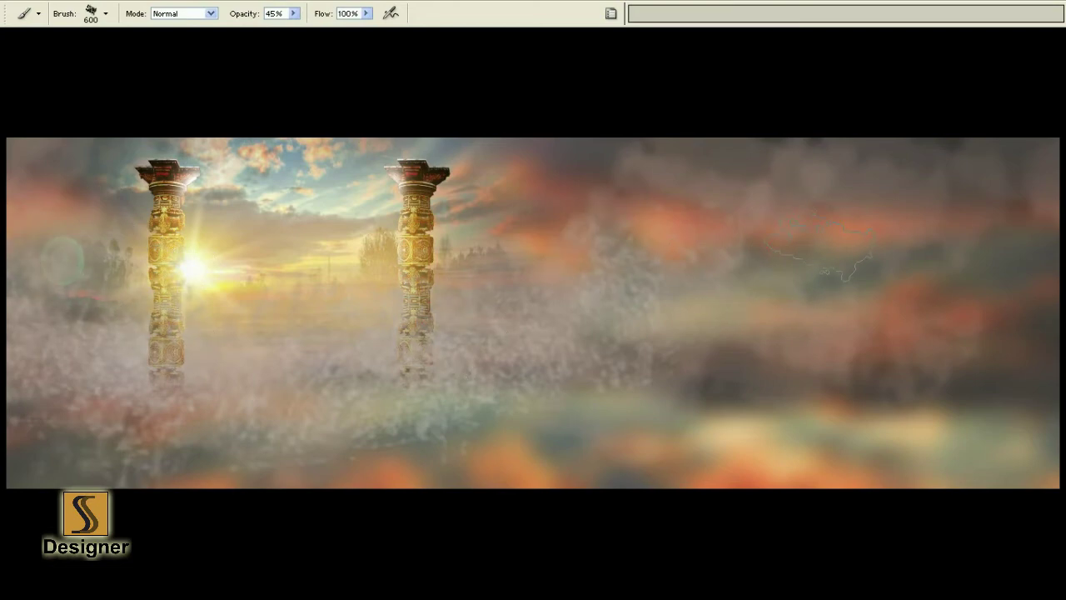
- Paint mist over the right side, the second pillar's base and the upper-right sky
{"action": "left_click_drag", "start_coordinate": [783, 252], "coordinate": [829, 285]}
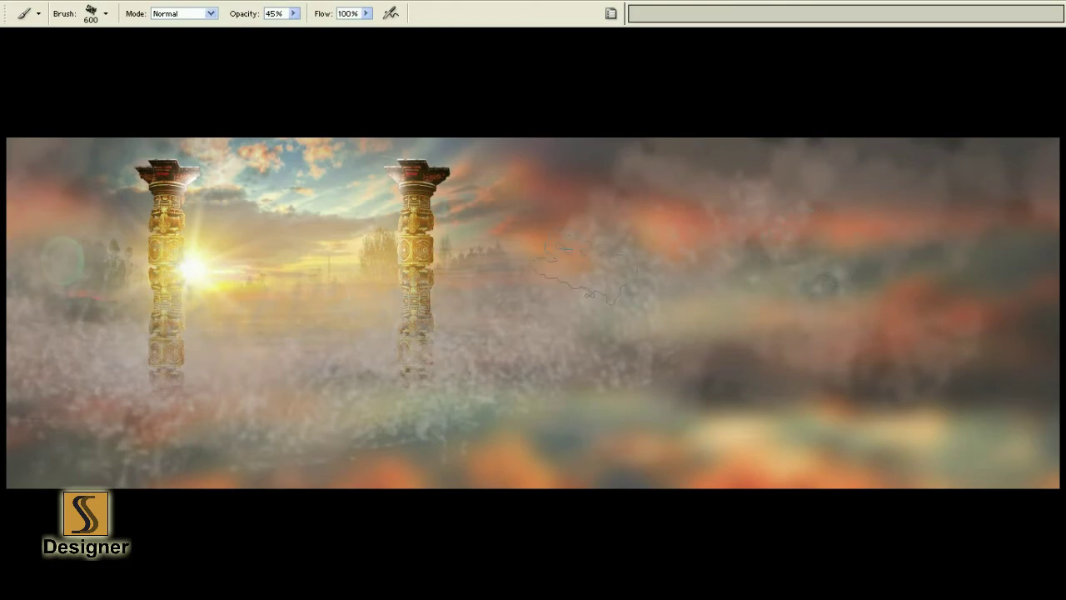
{"action": "left_click_drag", "start_coordinate": [587, 273], "coordinate": [556, 255]}
{"action": "left_click_drag", "start_coordinate": [687, 185], "coordinate": [778, 165]}
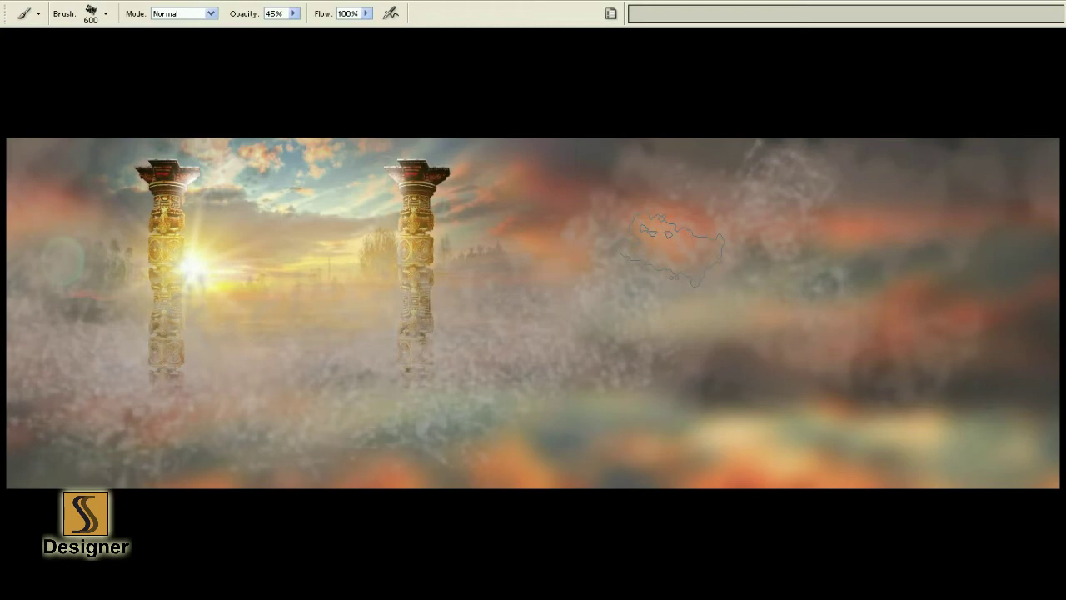
{"action": "left_click", "coordinate": [671, 247]}
- Blur the painted mist on Layer 8 with a 28-pixel Gaussian Blur
{"action": "key", "text": "alt+t"}
{"action": "key", "text": "Return"}
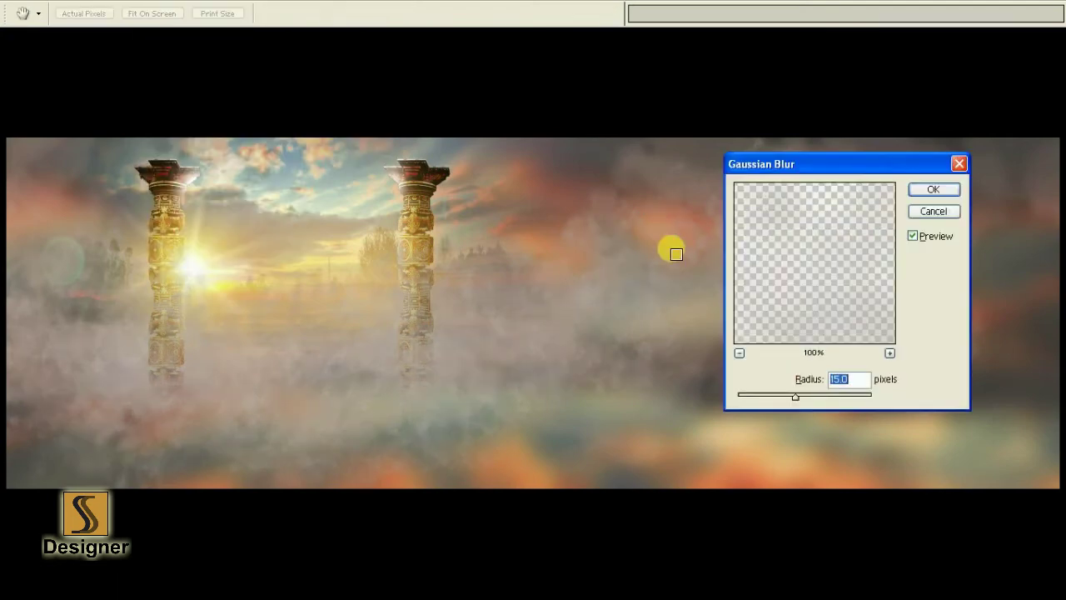
{"action": "type", "text": "20"}
{"action": "type", "text": "28"}
{"action": "key", "text": "Return"}
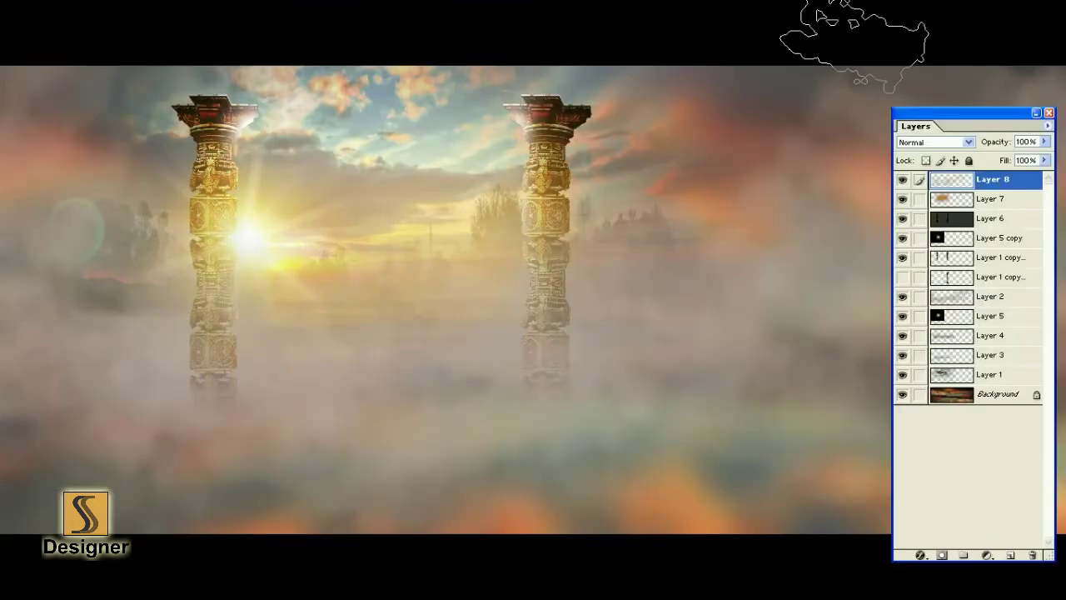
- Add a new Layer 9 and clear the active selection
{"action": "key", "text": "ctrl+shift+n"}
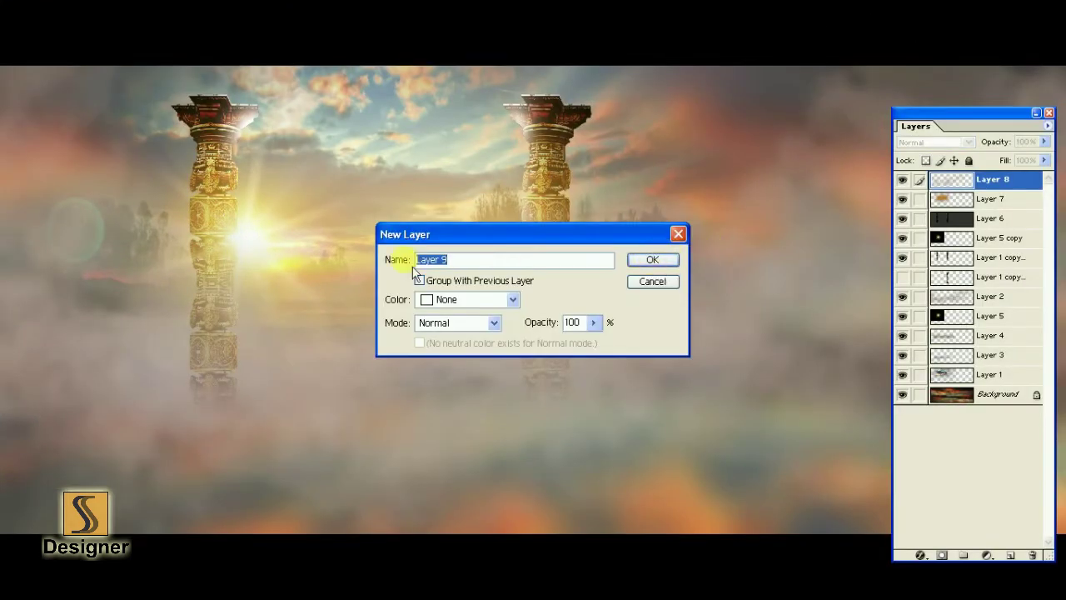
{"action": "key", "text": "Return"}
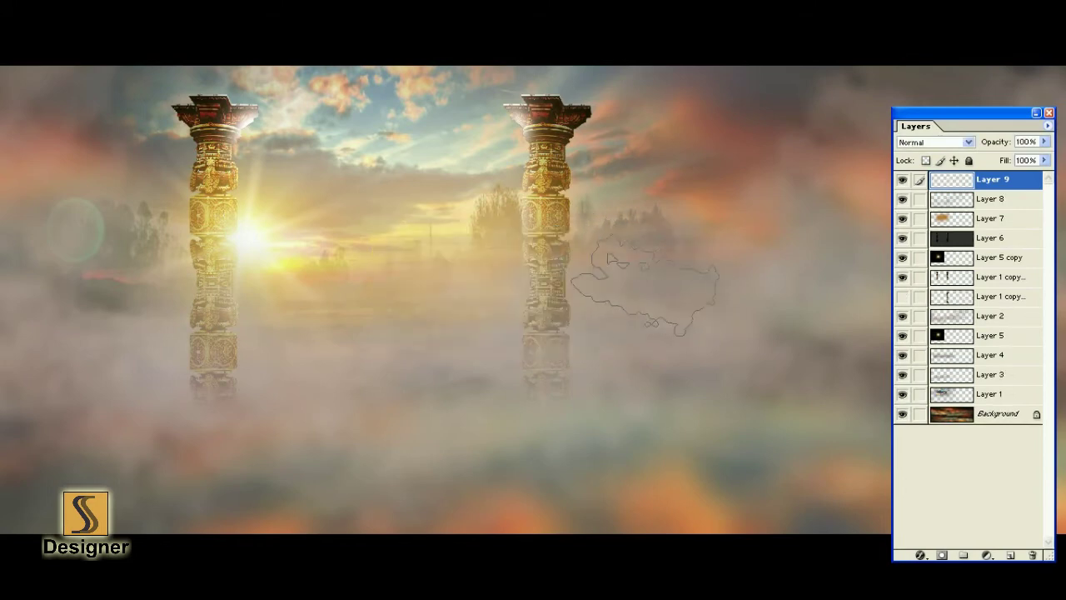
{"action": "left_click_drag", "start_coordinate": [645, 287], "coordinate": [369, 250]}
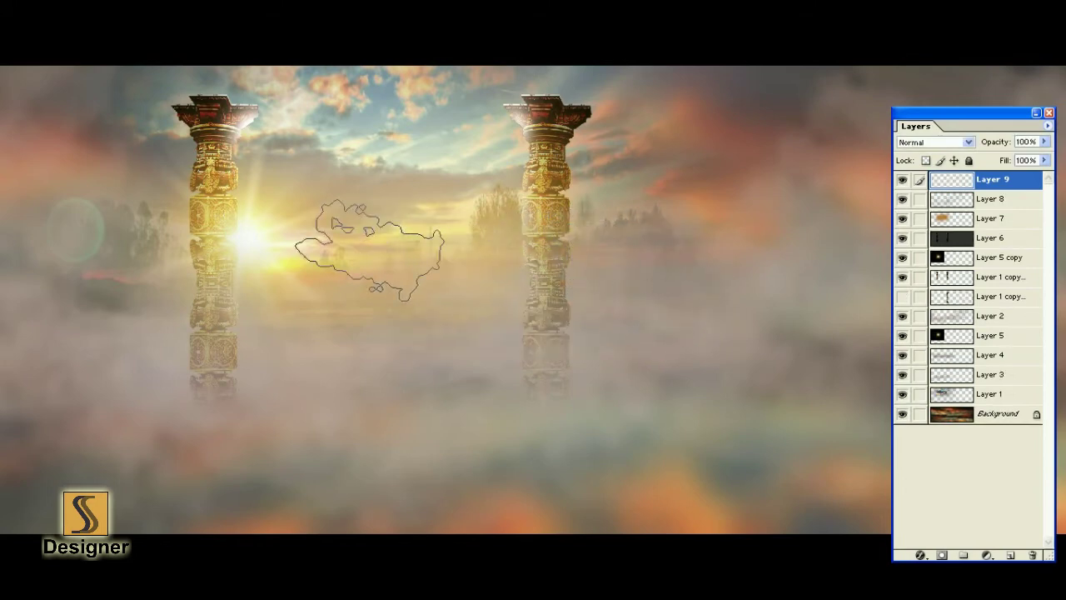
{"action": "key", "text": "ctrl+d"}
- Set the foreground colour to a slightly deeper yellow
{"action": "key", "text": "alt+w"}
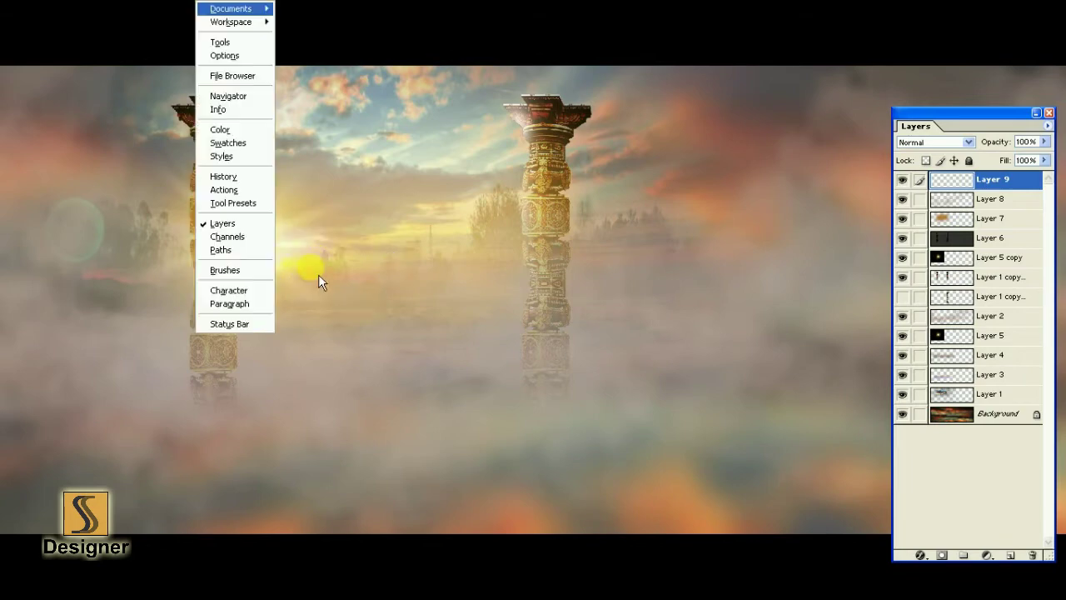
{"action": "key", "text": "t"}
{"action": "left_click", "coordinate": [20, 315]}
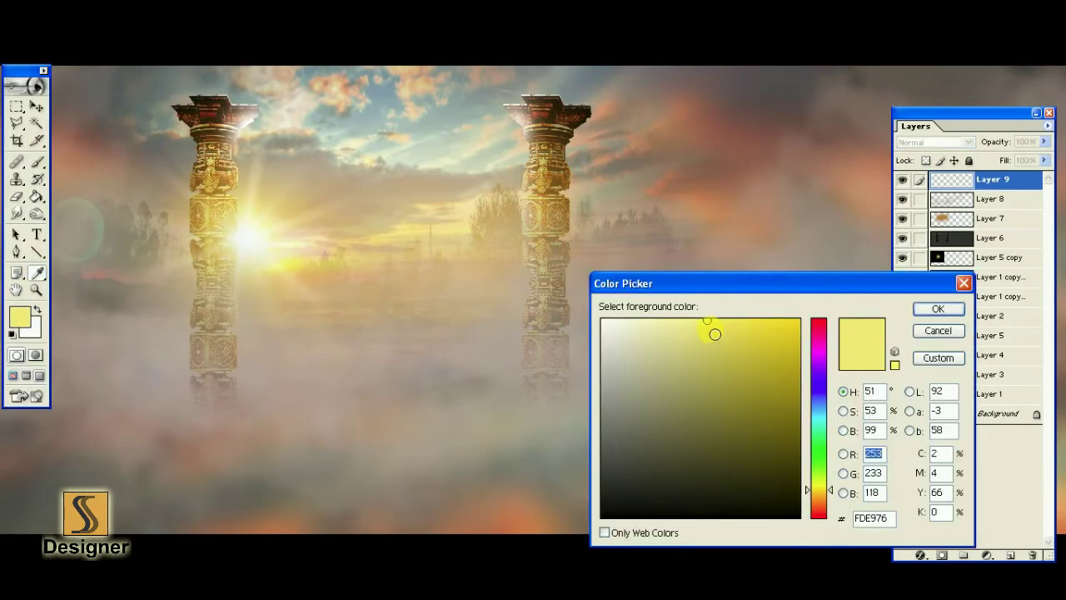
{"action": "left_click_drag", "start_coordinate": [712, 327], "coordinate": [726, 337]}
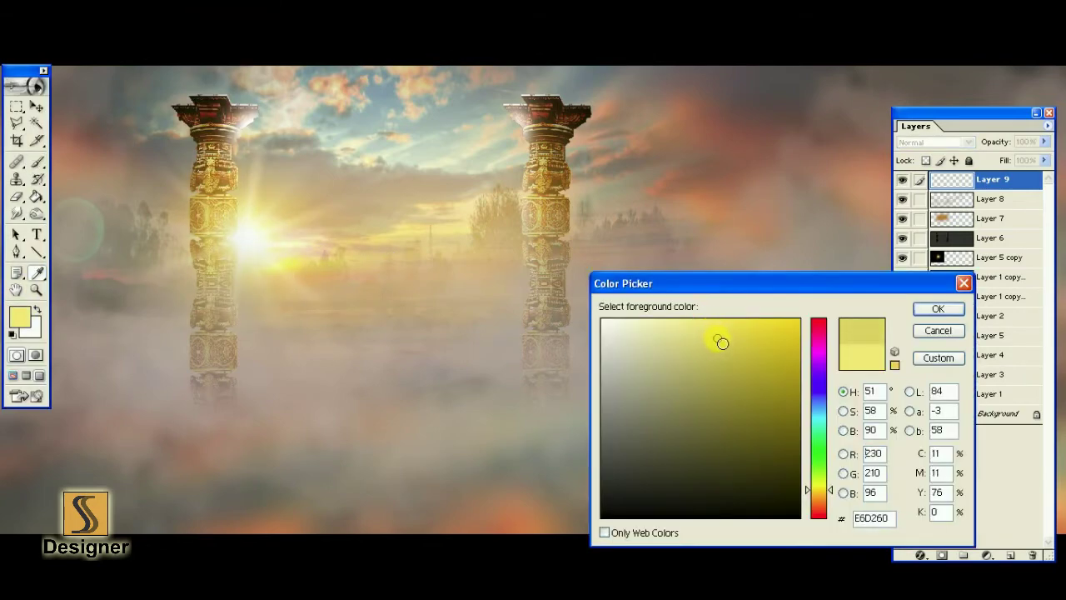
{"action": "key", "text": "Return"}
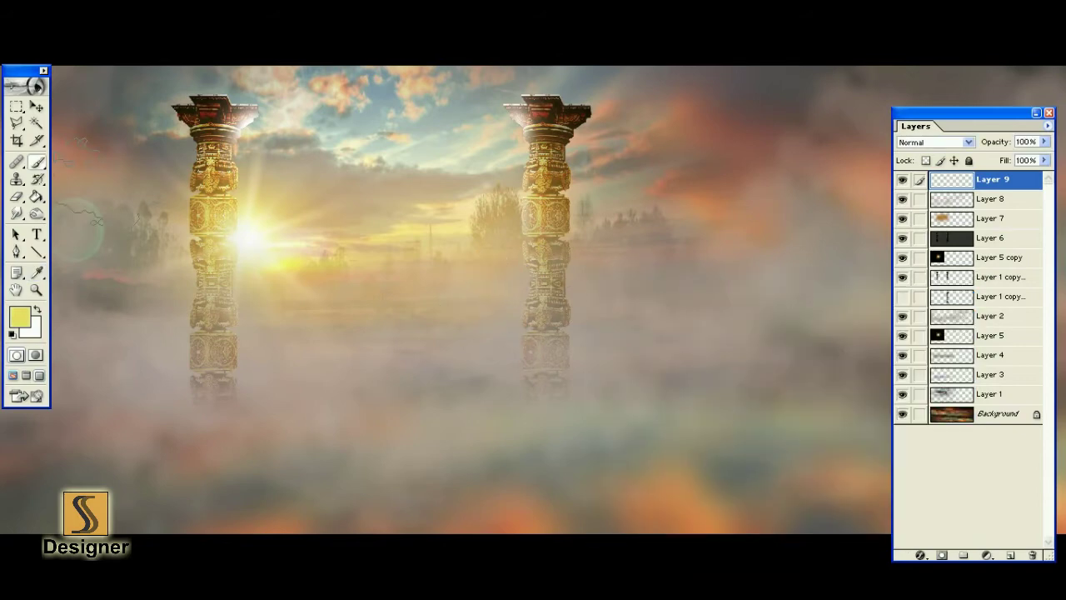
- Choose a soft round brush and enlarge it to 900 pixels
{"action": "left_click", "coordinate": [46, 173]}
{"action": "left_click", "coordinate": [96, 157]}
{"action": "right_click", "coordinate": [229, 208]}
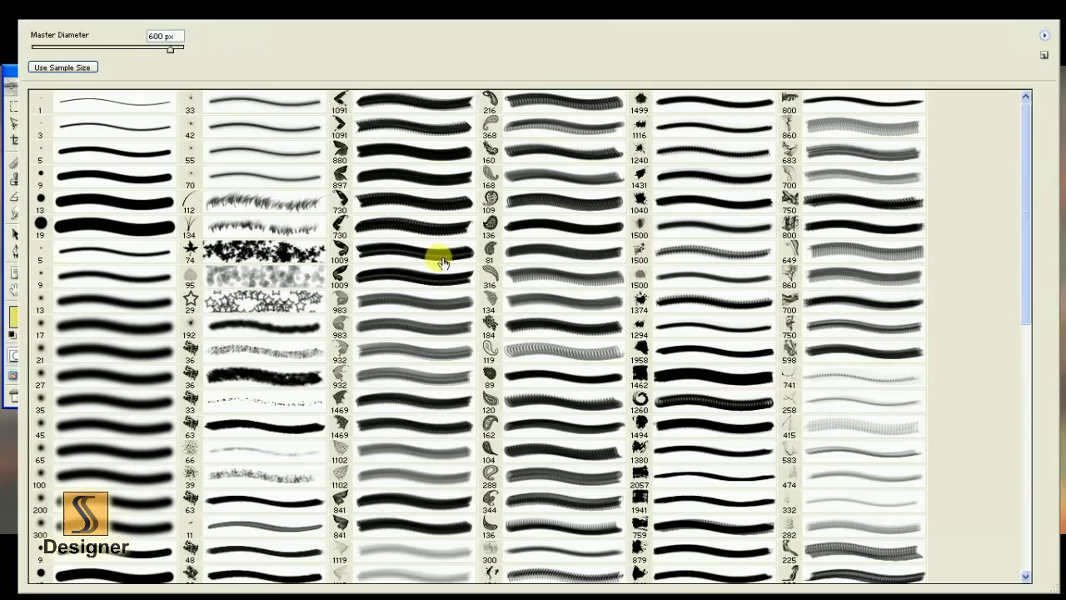
{"action": "double_click", "coordinate": [150, 316]}
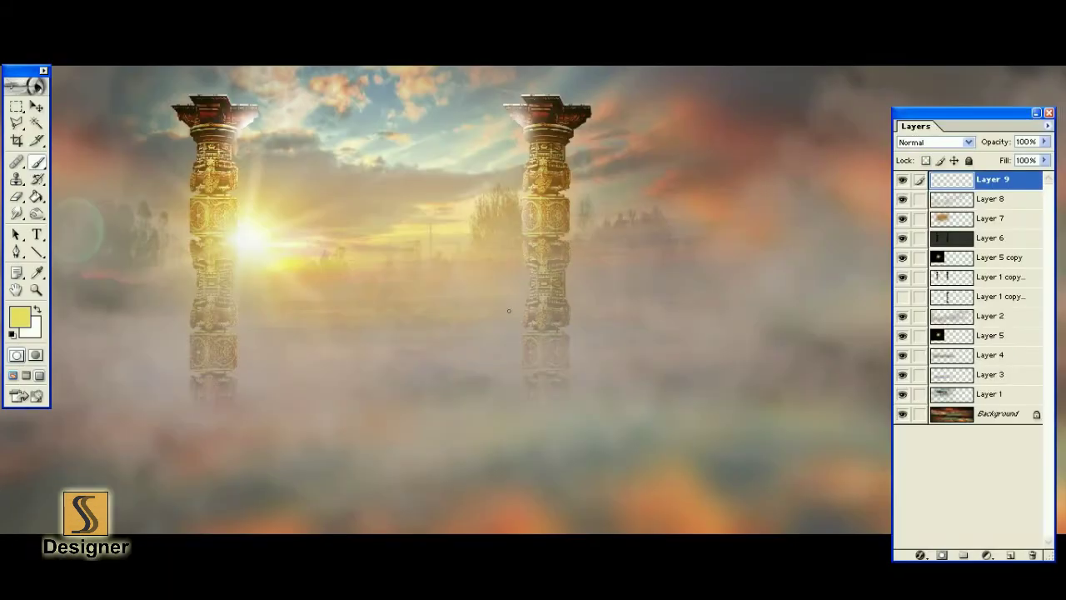
{"action": "key", "text": "alt+w"}
{"action": "key", "text": "o"}
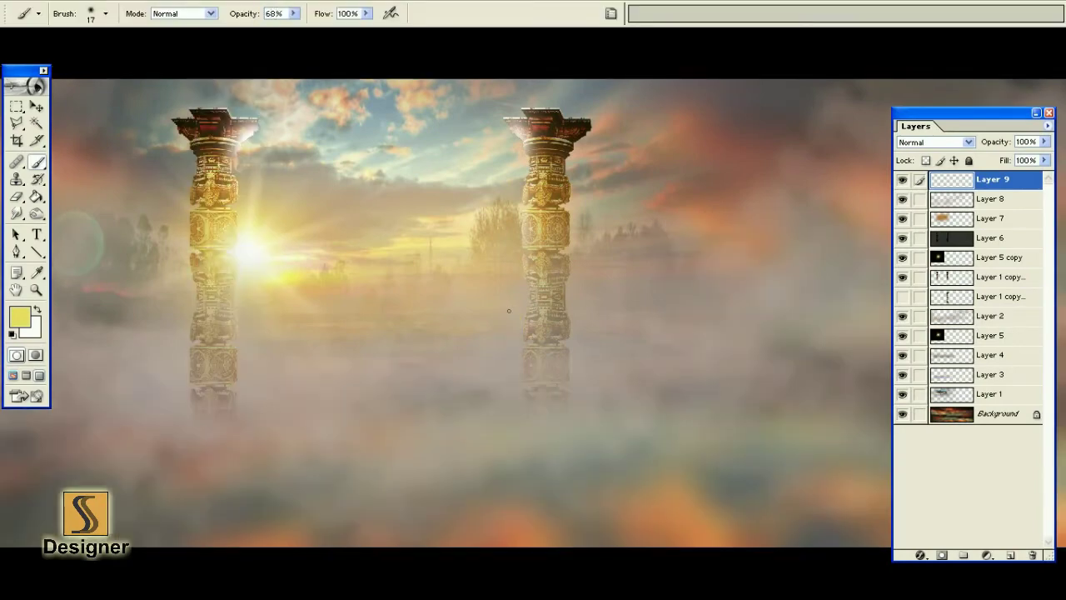
{"action": "key", "text": "bracketright"}
{"action": "key", "text": "bracketright"}
{"action": "key", "text": "bracketright"}
{"action": "key", "text": "bracketright"}
{"action": "key", "text": "bracketright"}
{"action": "key", "text": "bracketright"}
{"action": "key", "text": "bracketright"}
{"action": "key", "text": "bracketright"}
{"action": "key", "text": "bracketright"}
{"action": "key", "text": "bracketright"}
{"action": "key", "text": "bracketright"}
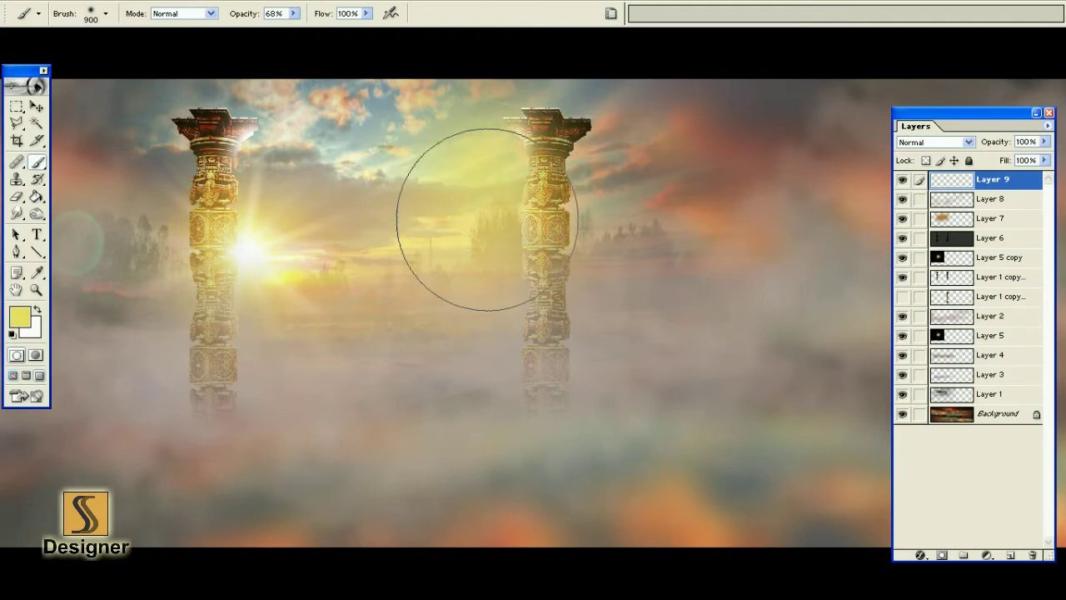
- Paint yellow glow around and between both pillars, then blend Layer 9 in Screen mode
{"action": "left_click", "coordinate": [483, 183]}
{"action": "left_click", "coordinate": [241, 162]}
{"action": "key", "text": "bracketleft"}
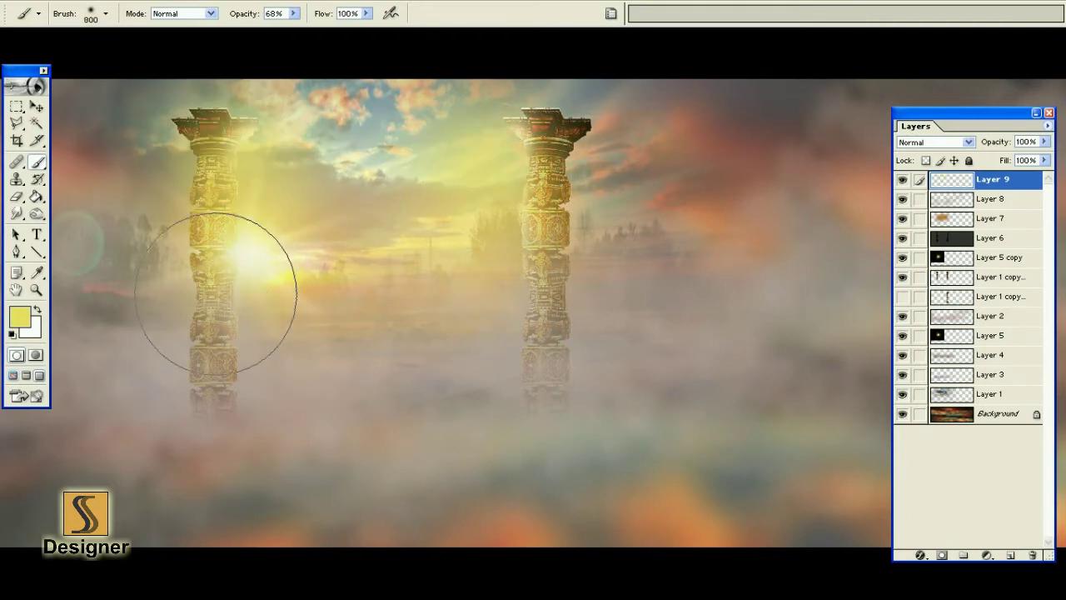
{"action": "left_click_drag", "start_coordinate": [238, 297], "coordinate": [380, 309]}
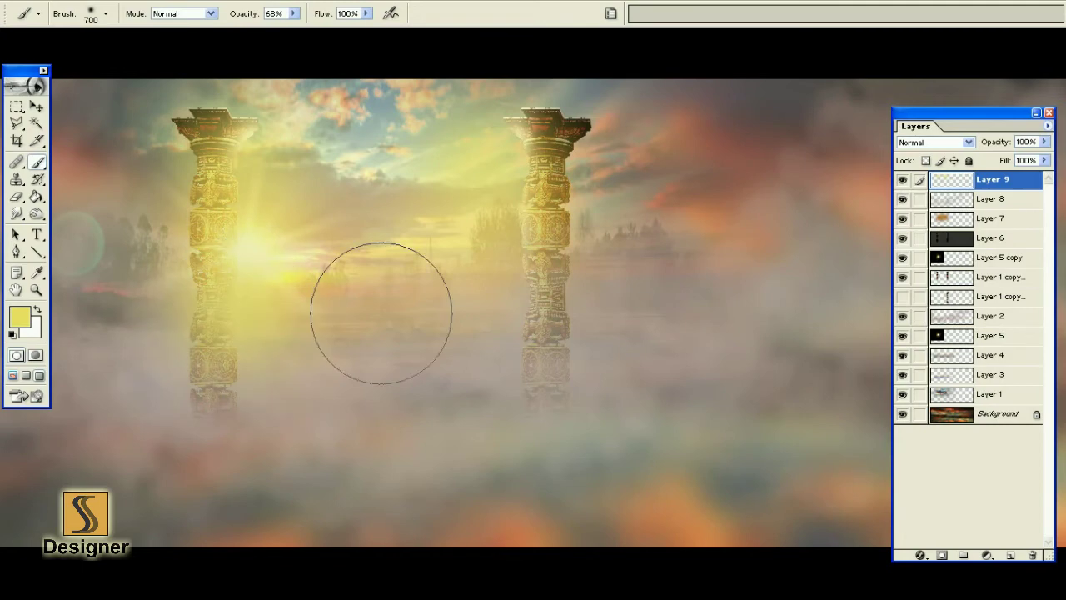
{"action": "left_click", "coordinate": [491, 285]}
{"action": "key", "text": "bracketleft"}
{"action": "key", "text": "bracketleft"}
{"action": "key", "text": "bracketleft"}
{"action": "left_click", "coordinate": [533, 131]}
{"action": "key", "text": "bracketright"}
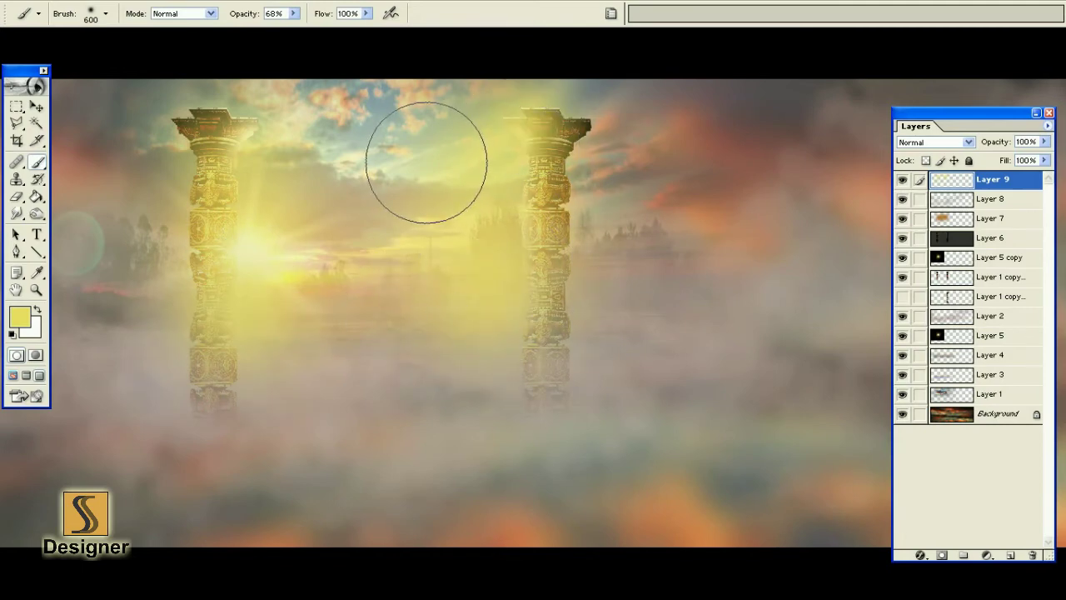
{"action": "left_click", "coordinate": [416, 158]}
{"action": "left_click", "coordinate": [958, 141]}
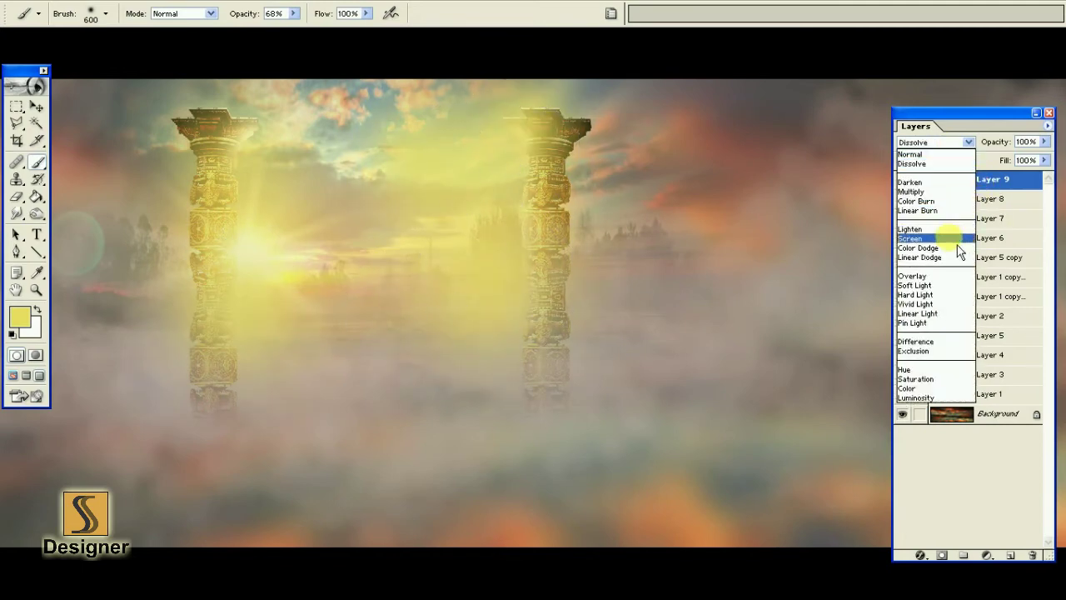
{"action": "left_click", "coordinate": [957, 239]}
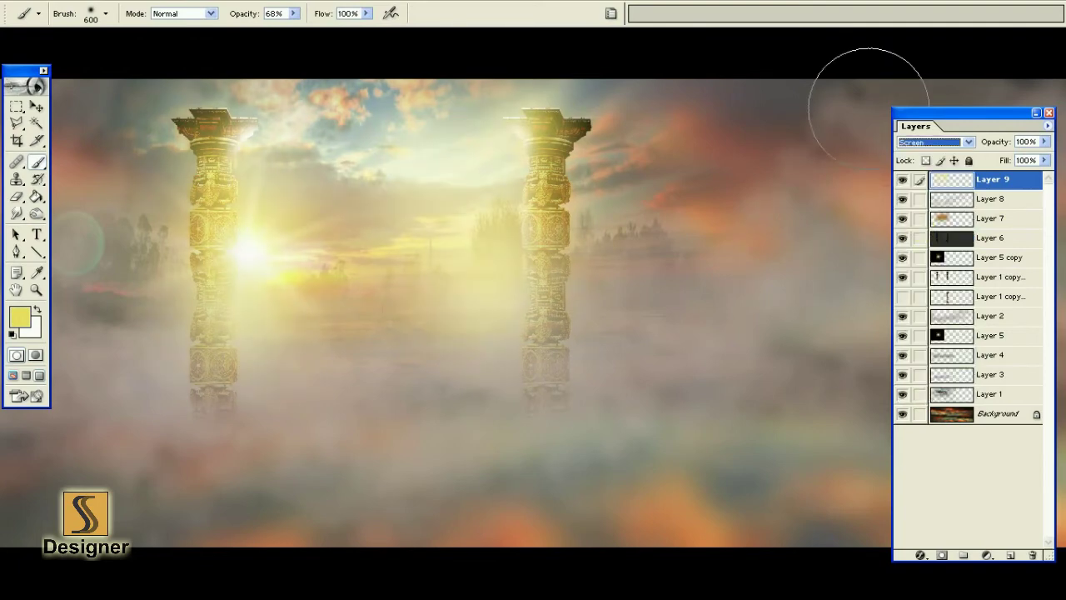
- Apply a Color Balance pushing the midtones toward yellow and red
{"action": "left_click", "coordinate": [37, 107]}
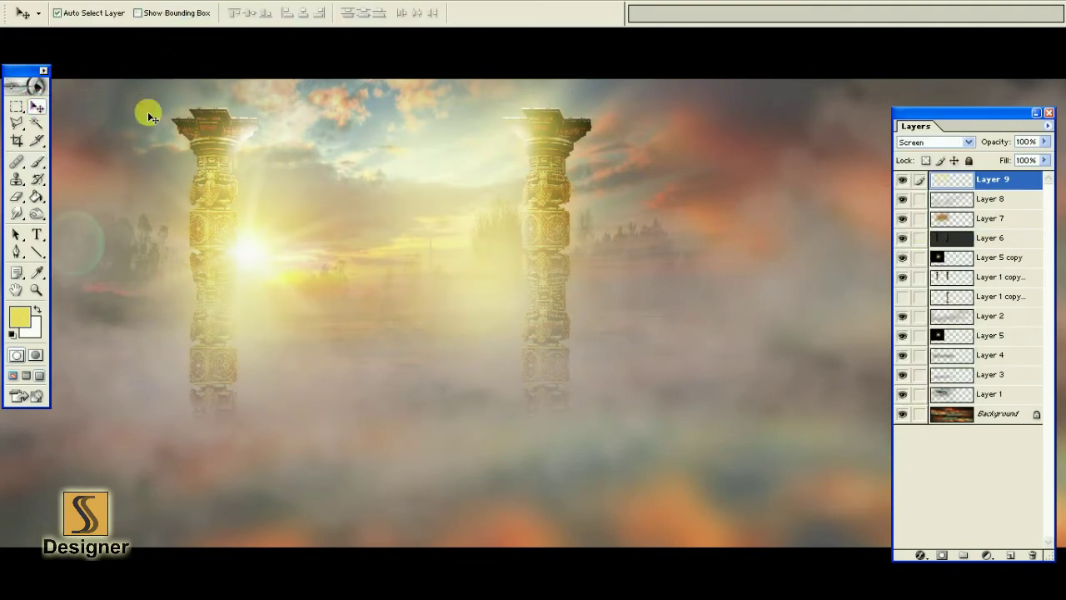
{"action": "key", "text": "ctrl+minus"}
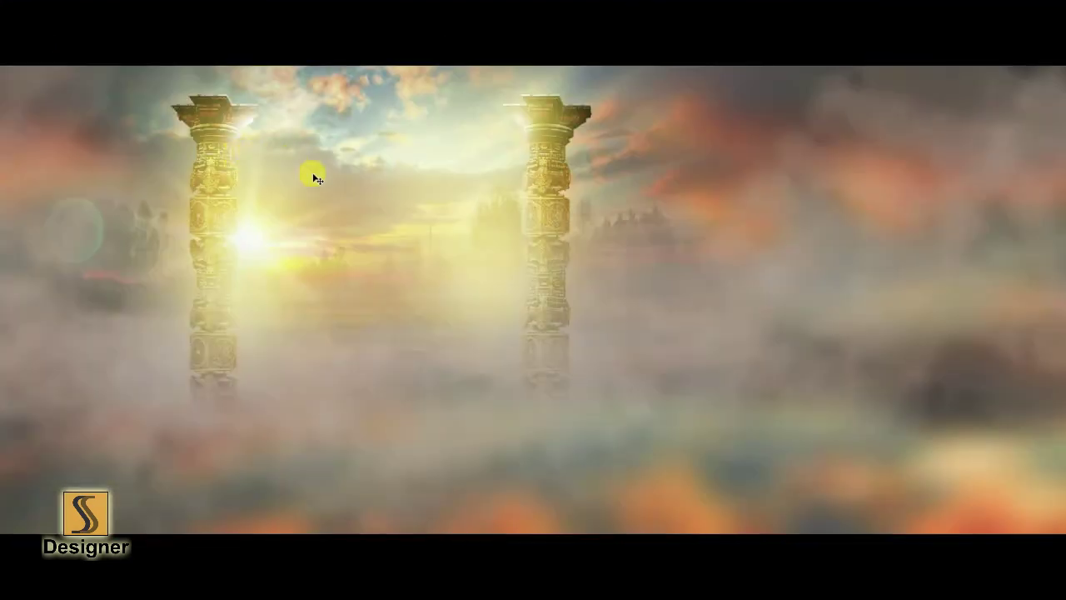
{"action": "key", "text": "ctrl+b"}
{"action": "left_click_drag", "start_coordinate": [887, 241], "coordinate": [855, 242]}
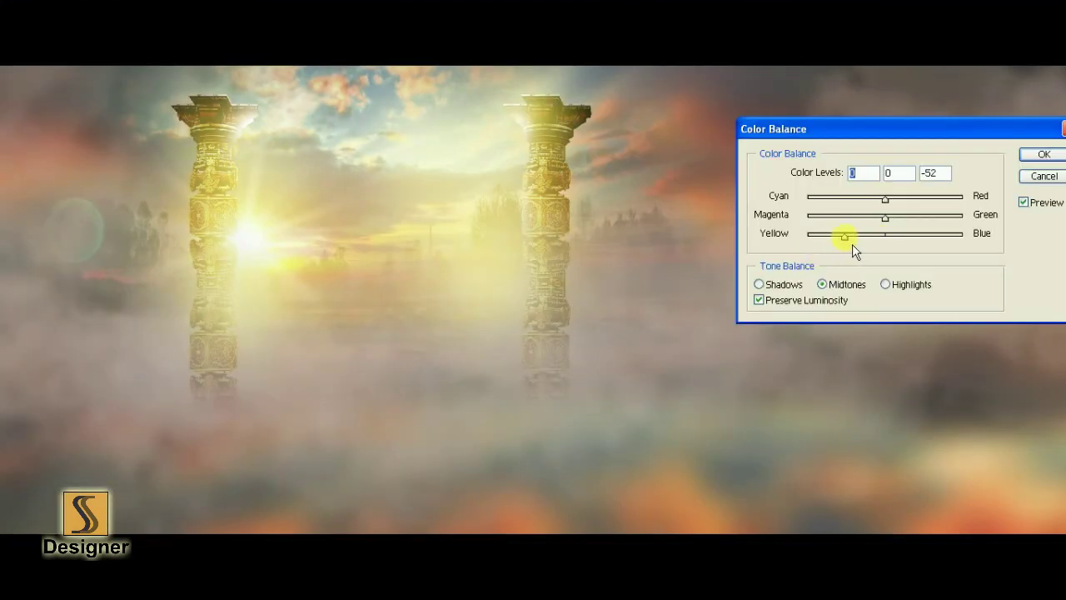
{"action": "left_click_drag", "start_coordinate": [884, 199], "coordinate": [922, 210]}
{"action": "left_click", "coordinate": [1046, 154]}
- Darken the image's midtones with a Levels adjustment
{"action": "key", "text": "ctrl+l"}
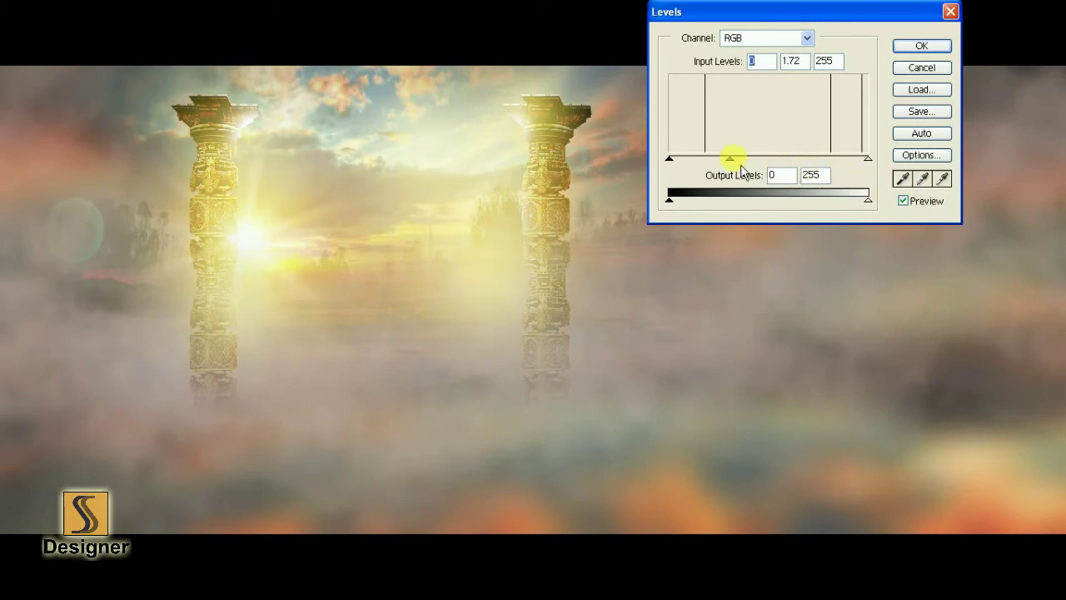
{"action": "left_click_drag", "start_coordinate": [740, 166], "coordinate": [789, 168]}
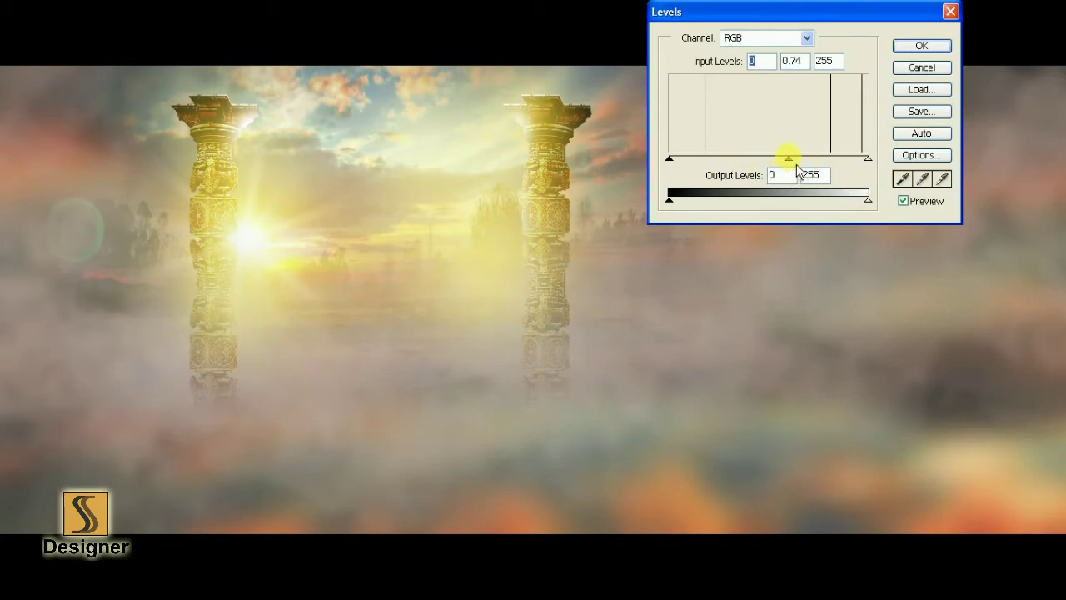
{"action": "left_click", "coordinate": [921, 46]}
- Lower Layer 9's opacity to 54% to soften the glow
{"action": "key", "text": "F7"}
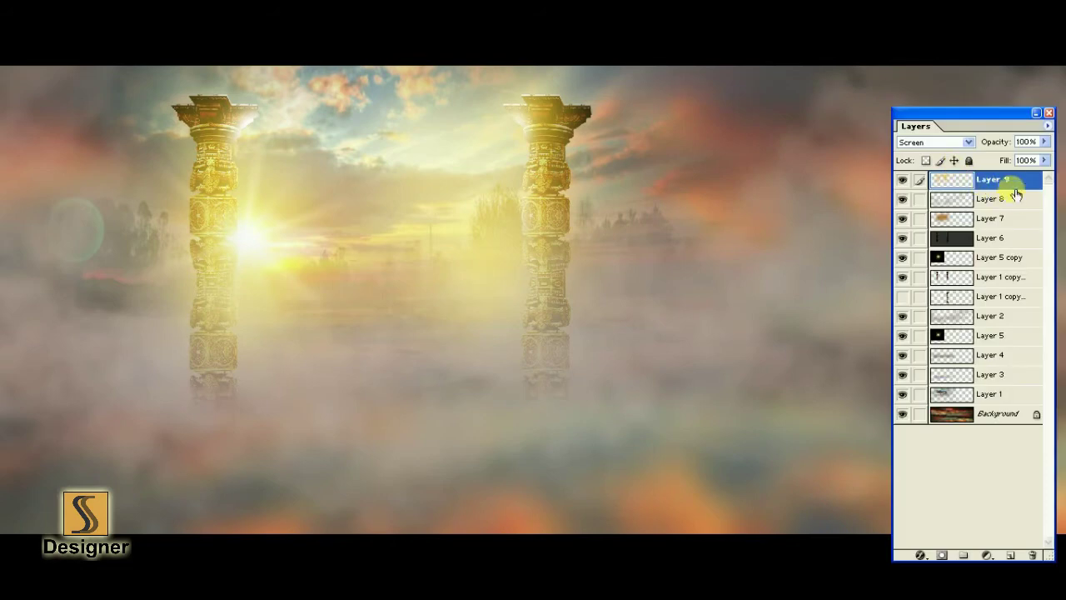
{"action": "left_click", "coordinate": [1046, 160]}
{"action": "left_click_drag", "start_coordinate": [1037, 170], "coordinate": [1030, 172]}
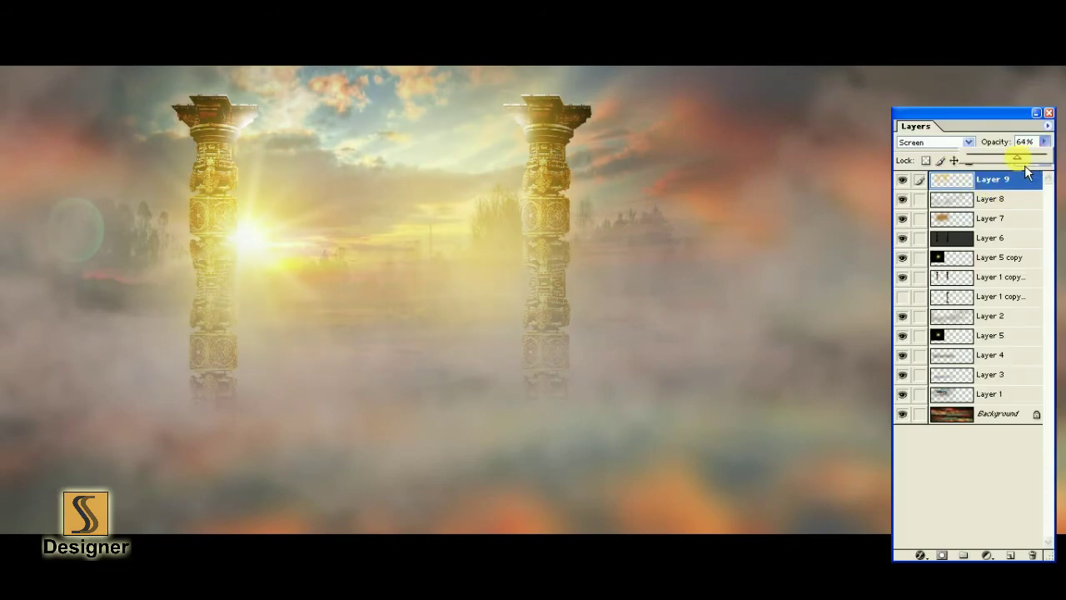
{"action": "left_click_drag", "start_coordinate": [1020, 167], "coordinate": [1017, 166]}
{"action": "left_click", "coordinate": [881, 144]}
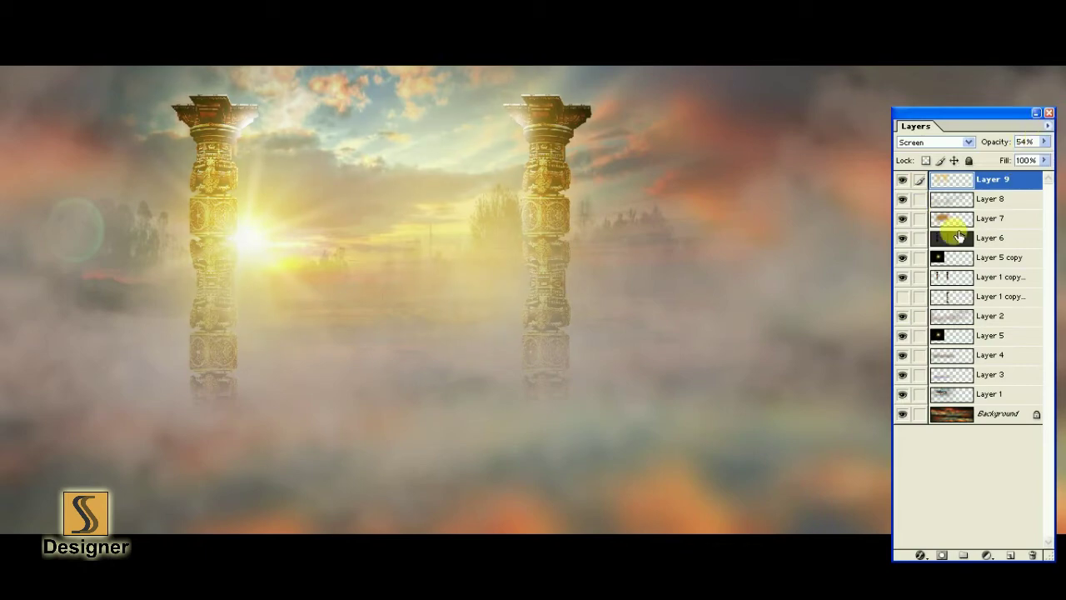
- Show and select Layer 1 copy, making the pillars the active layer
{"action": "left_click", "coordinate": [903, 276]}
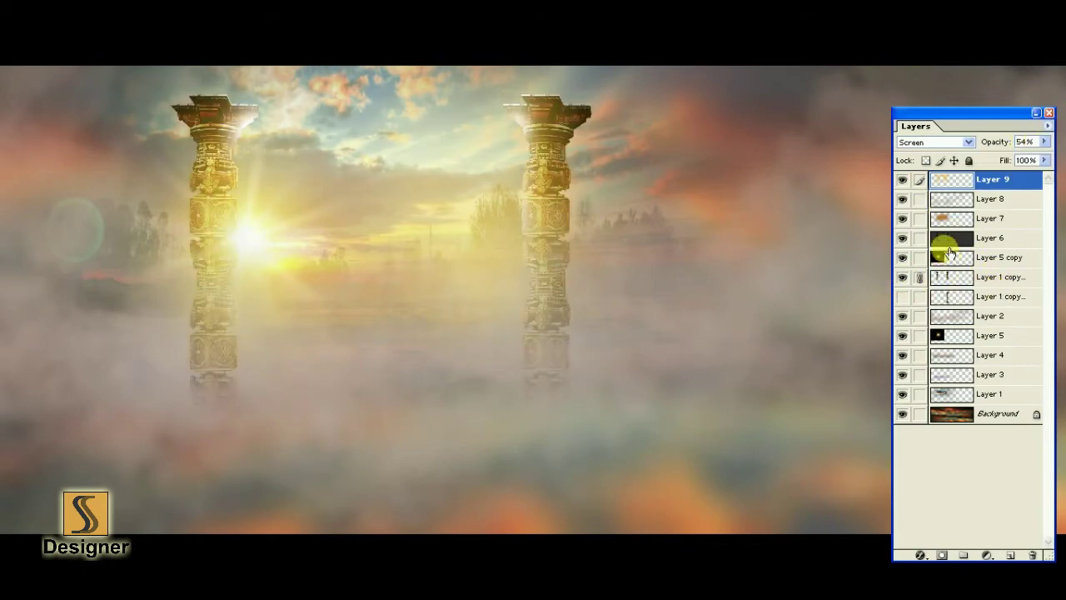
{"action": "left_click", "coordinate": [947, 283]}
{"action": "left_click_drag", "start_coordinate": [919, 181], "coordinate": [924, 433]}
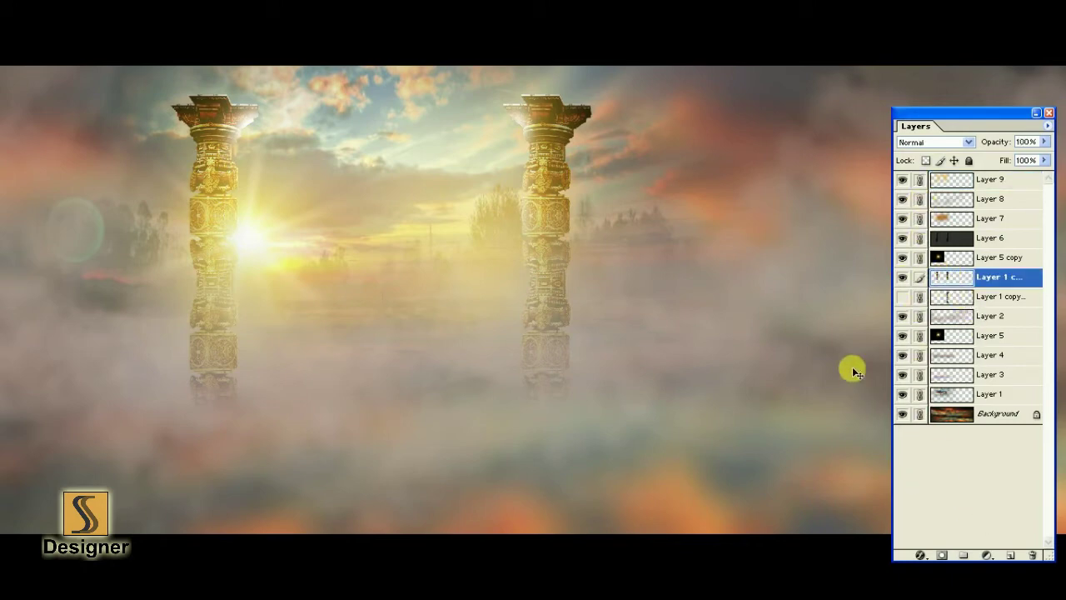
- Apply Levels to the pillars layer with inputs 47, 0.63 and 219
{"action": "key", "text": "ctrl+l"}
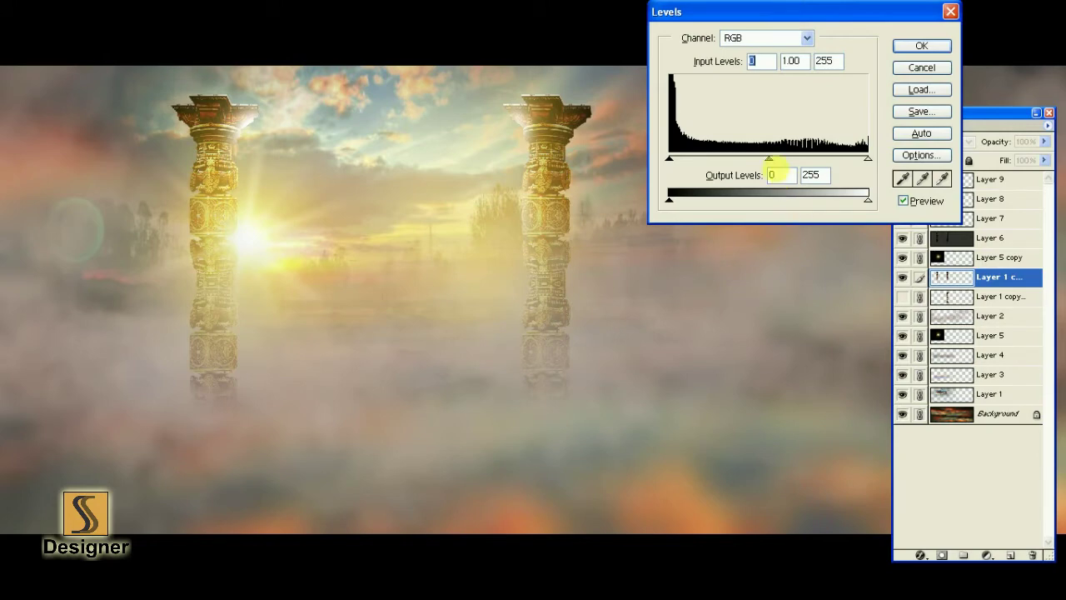
{"action": "left_click_drag", "start_coordinate": [777, 167], "coordinate": [812, 172]}
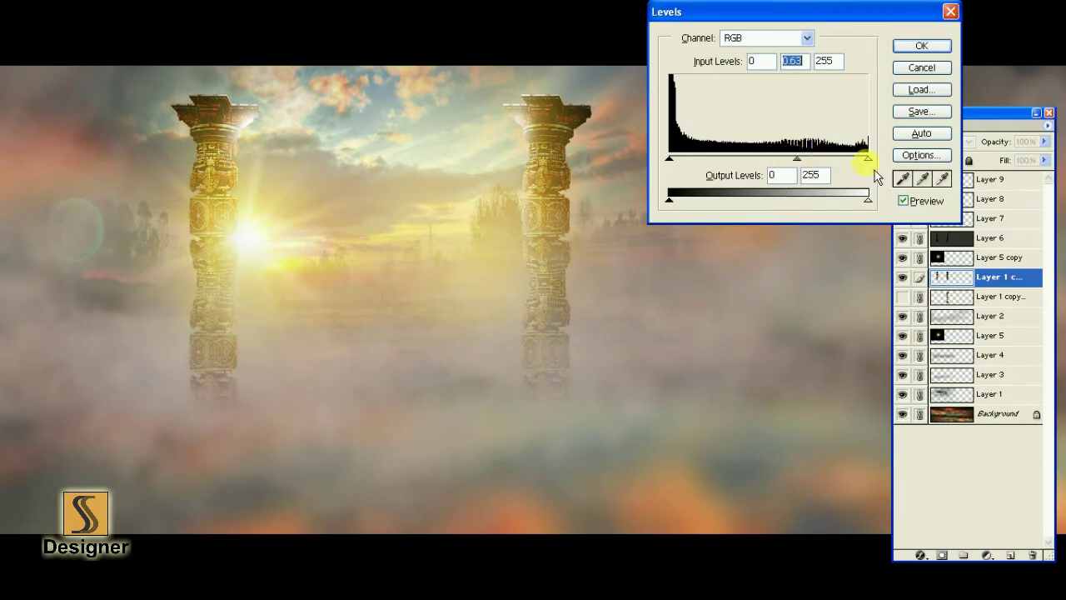
{"action": "left_click_drag", "start_coordinate": [849, 171], "coordinate": [832, 172]}
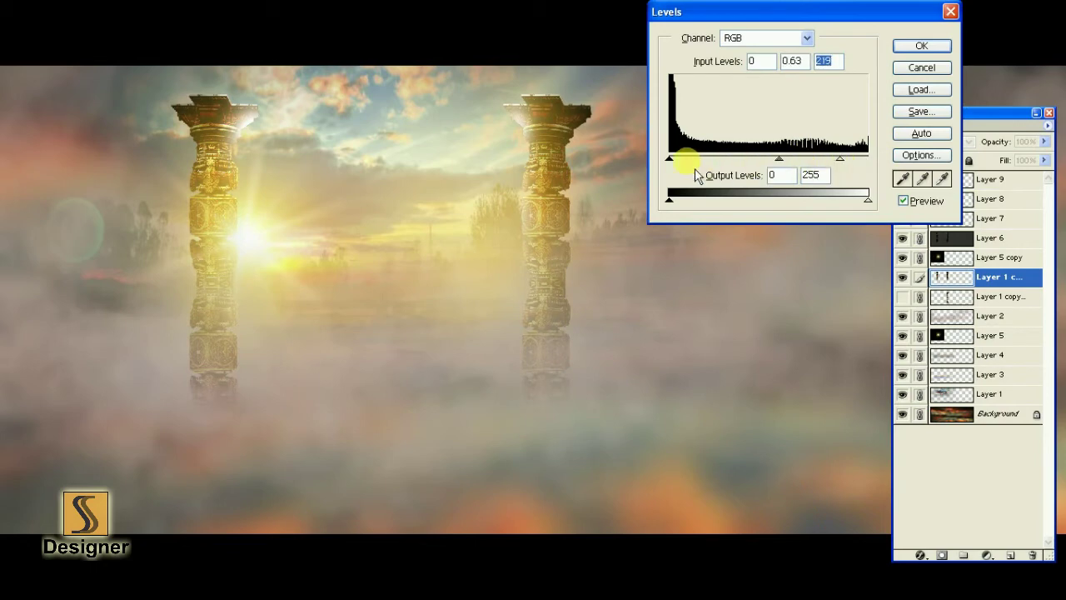
{"action": "left_click_drag", "start_coordinate": [705, 165], "coordinate": [714, 165]}
{"action": "left_click", "coordinate": [923, 48]}
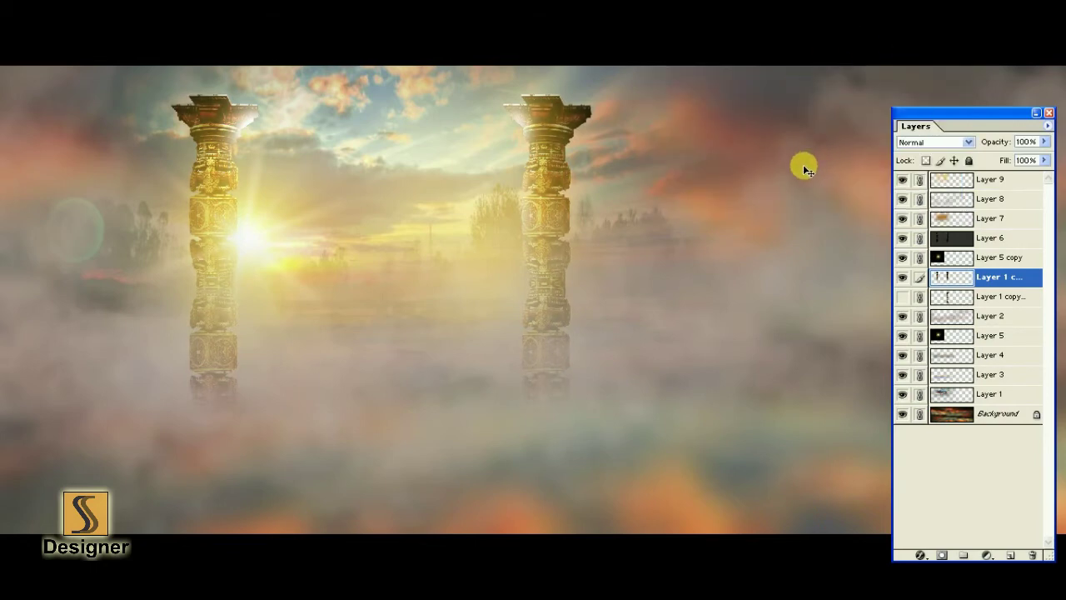
- Fade the Levels adjustment to 45% opacity
{"action": "key", "text": "ctrl+shift+f"}
{"action": "type", "text": "45"}
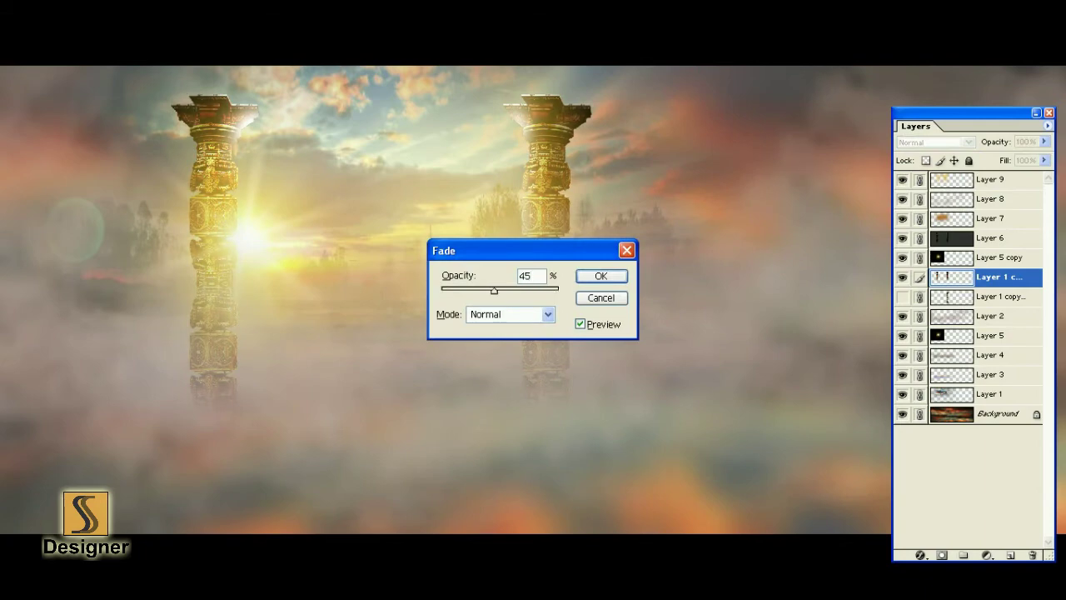
{"action": "left_click", "coordinate": [601, 275]}
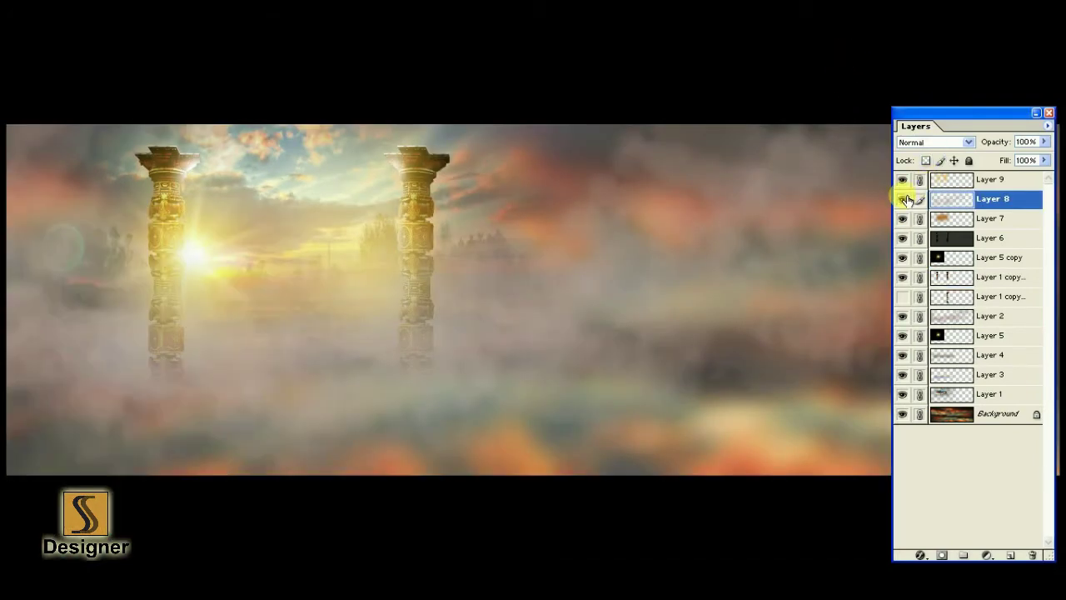
- Erase haze around the sun and left pillar, then duplicate the pillars layer
{"action": "key", "text": "Tab"}
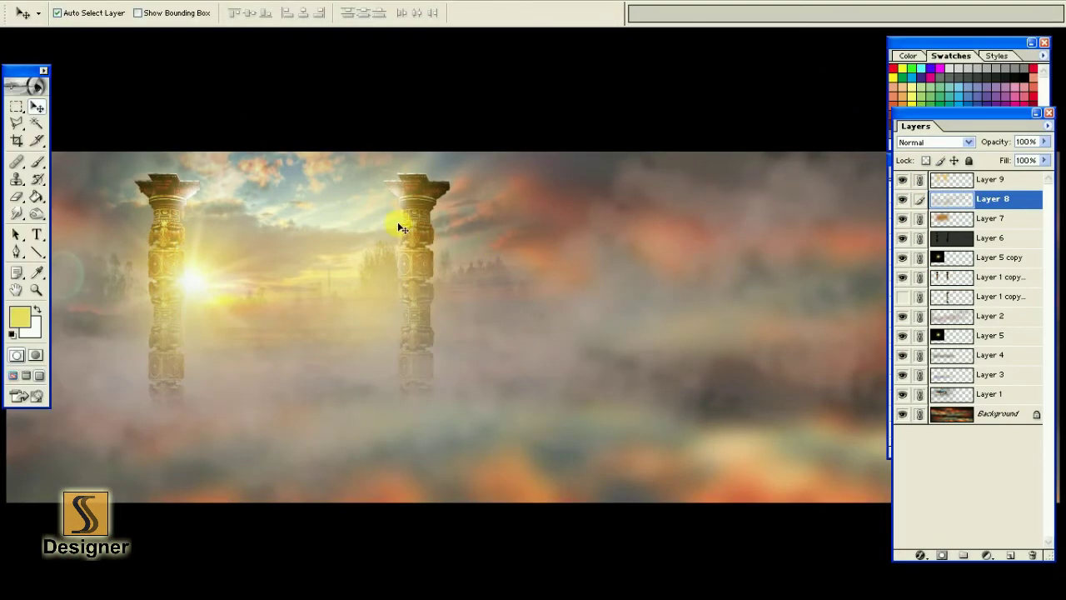
{"action": "left_click_drag", "start_coordinate": [17, 196], "coordinate": [79, 193]}
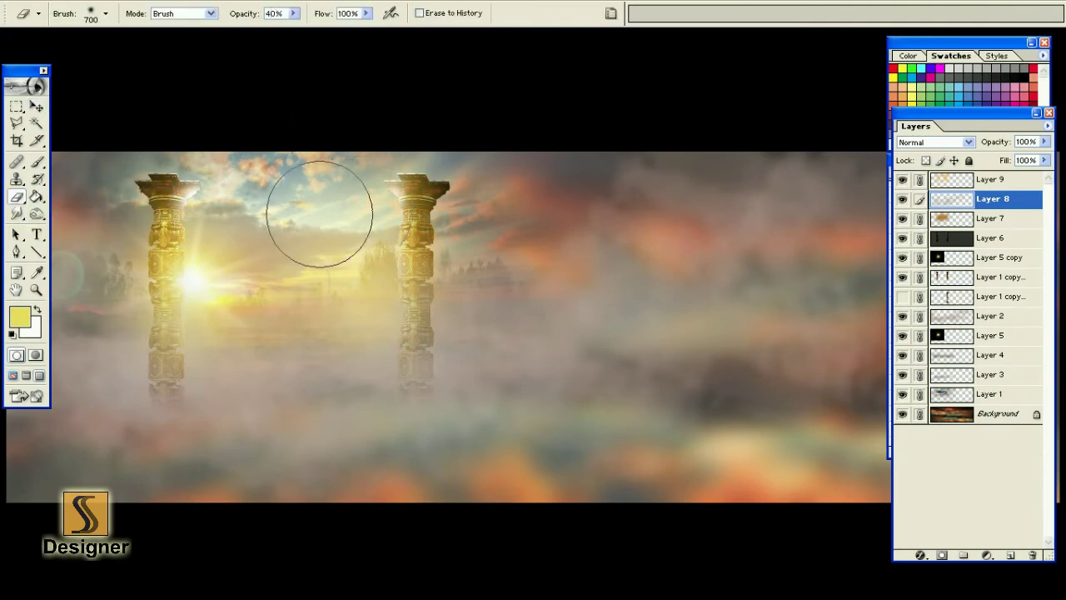
{"action": "key", "text": "]"}
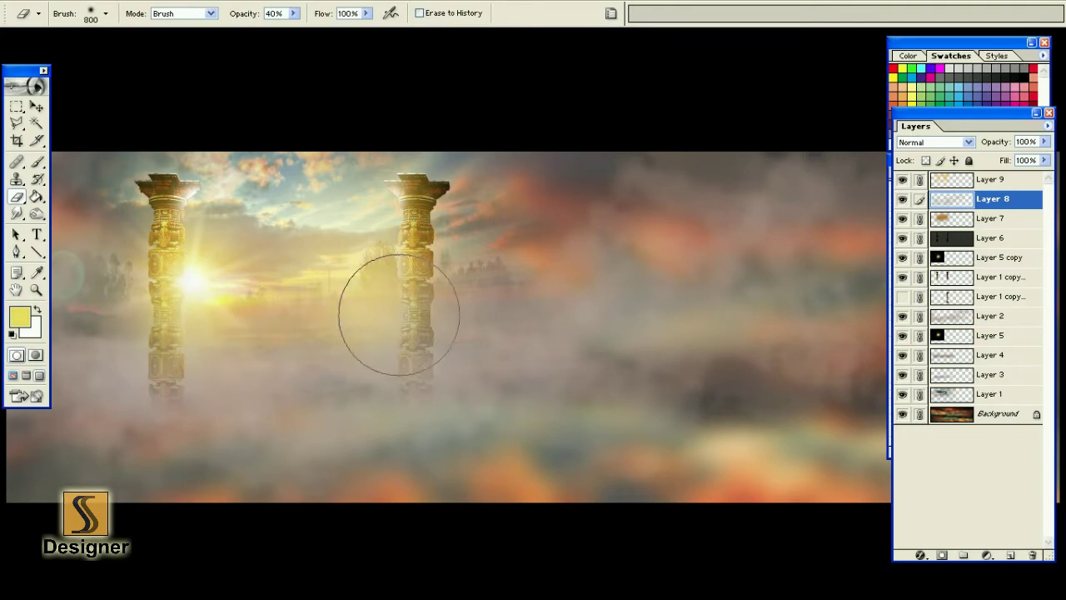
{"action": "left_click_drag", "start_coordinate": [309, 261], "coordinate": [174, 341]}
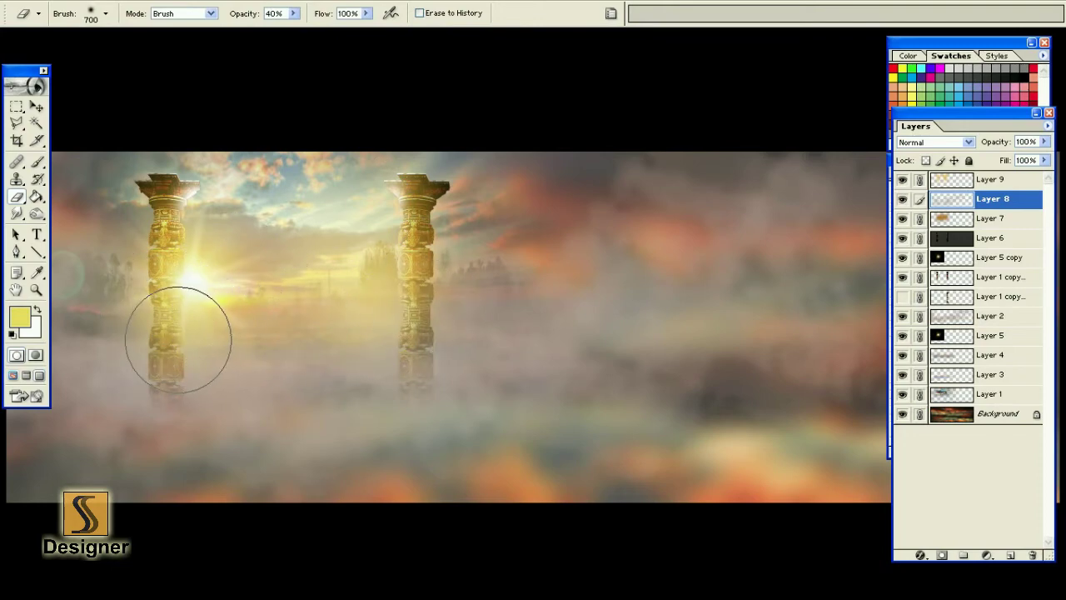
{"action": "key", "text": "["}
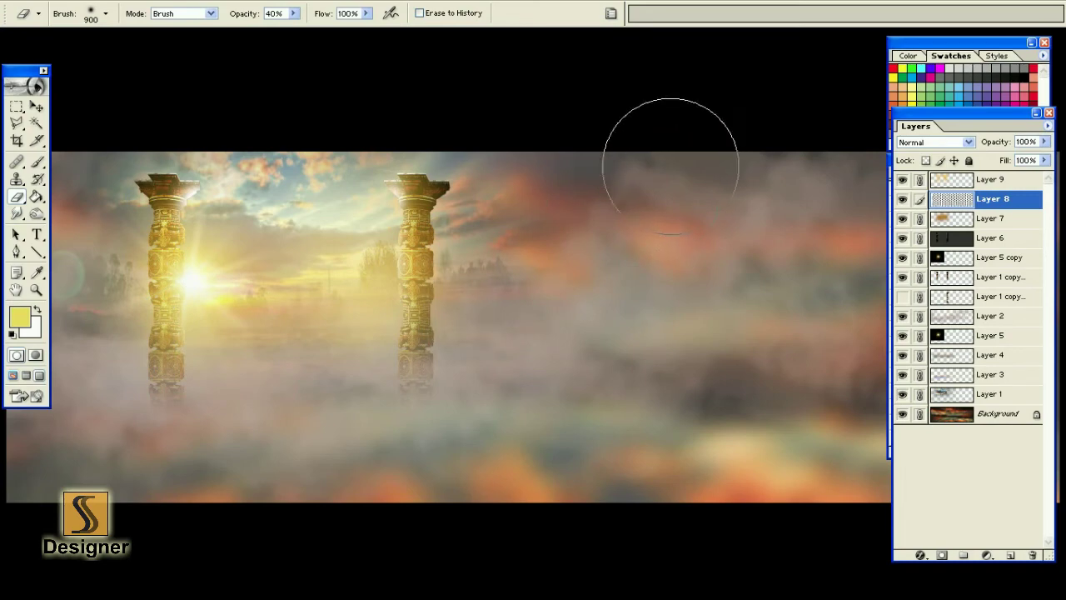
{"action": "mouse_move", "coordinate": [275, 300]}
{"action": "left_mouse_down"}
{"action": "mouse_move", "coordinate": [186, 345]}
{"action": "mouse_move", "coordinate": [194, 188]}
{"action": "left_mouse_up"}
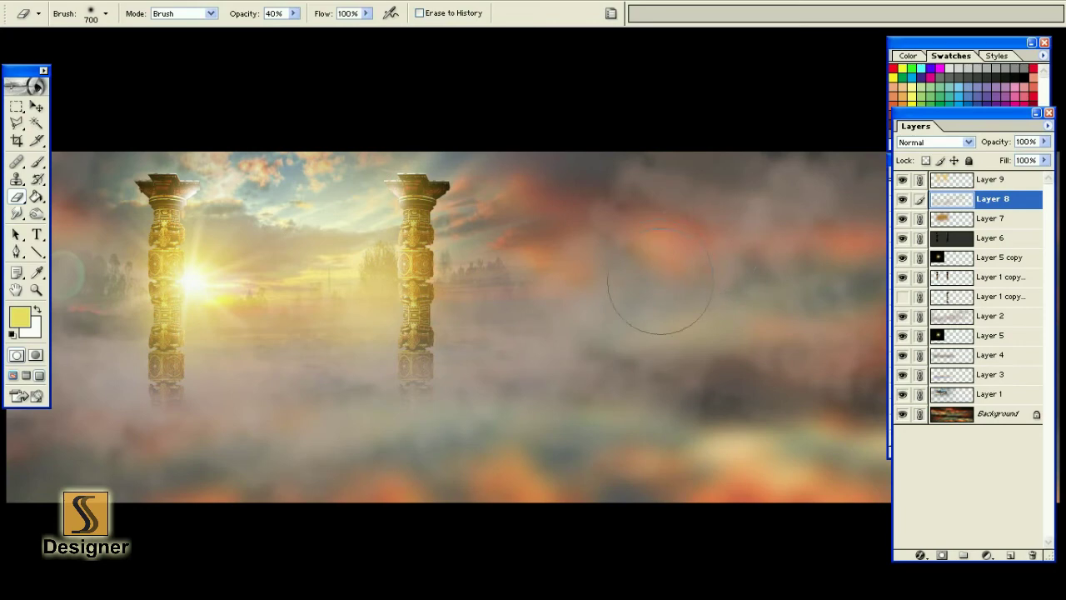
{"action": "mouse_move", "coordinate": [952, 278]}
{"action": "left_mouse_down"}
{"action": "mouse_move", "coordinate": [1019, 542]}
{"action": "mouse_move", "coordinate": [1009, 555]}
{"action": "left_mouse_up"}
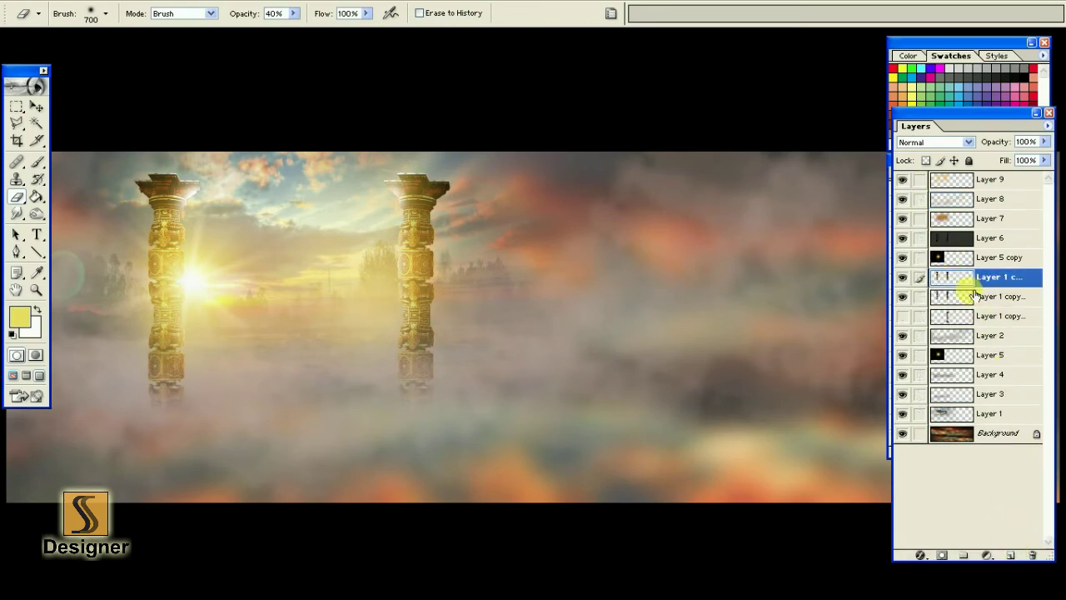
- Scale the pillars copy down to 52.6%
{"action": "key", "text": "v"}
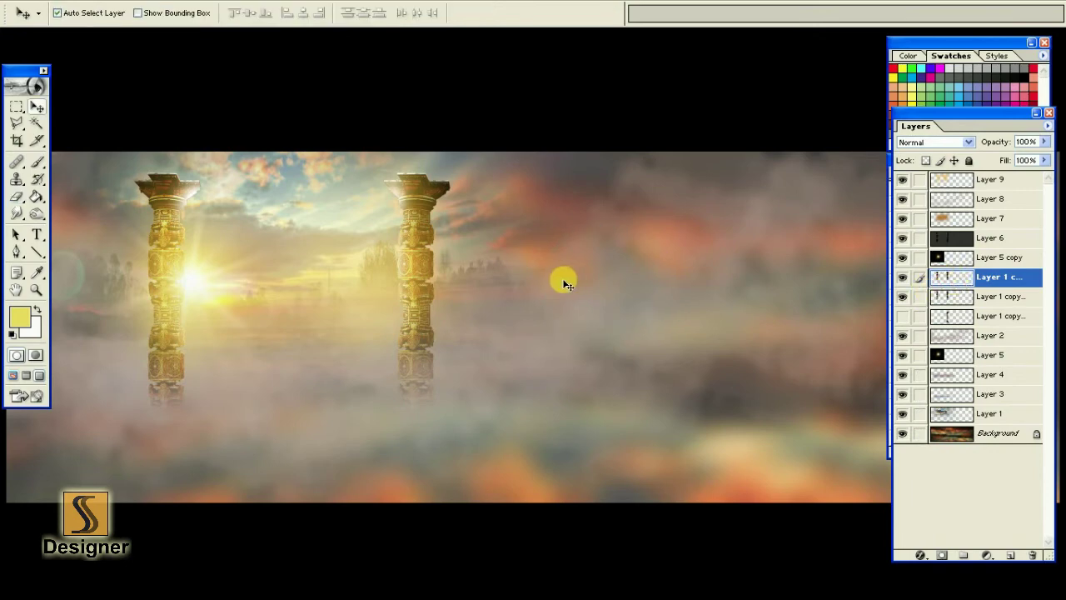
{"action": "key", "text": "ctrl+t"}
{"action": "left_click_drag", "start_coordinate": [450, 434], "coordinate": [370, 381]}
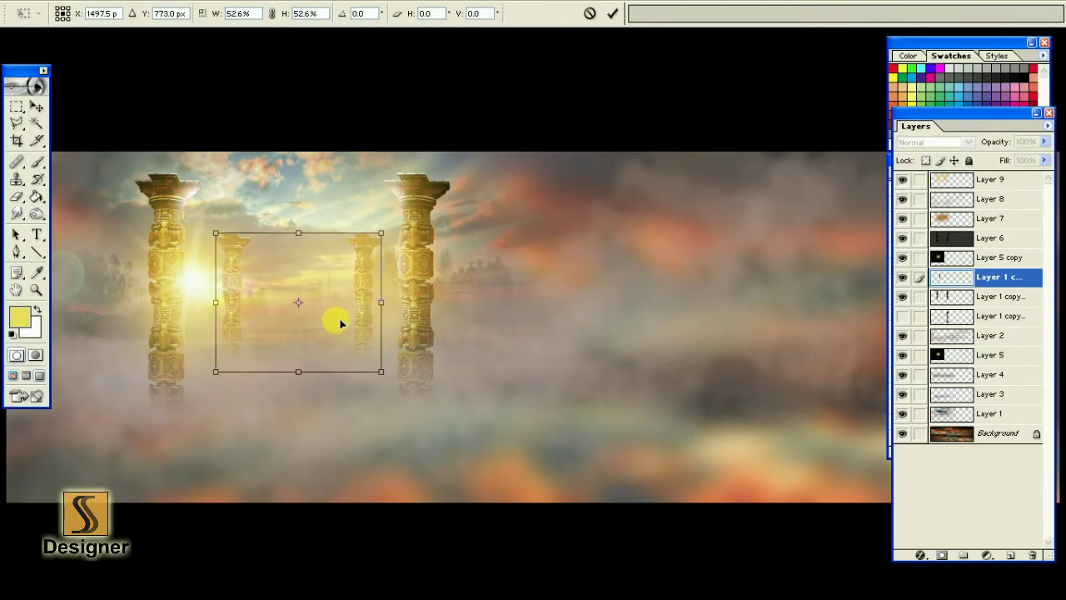
{"action": "key", "text": "Return"}
- Cut the left small pillar onto its own Layer 10 and shift it right
{"action": "key", "text": "ctrl+plus"}
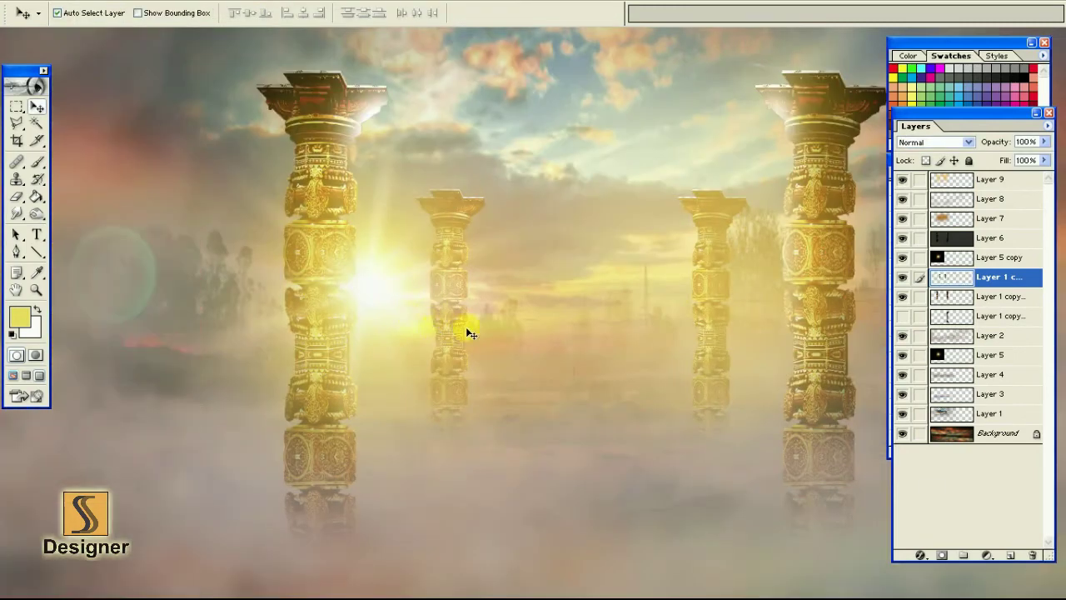
{"action": "key", "text": "Tab"}
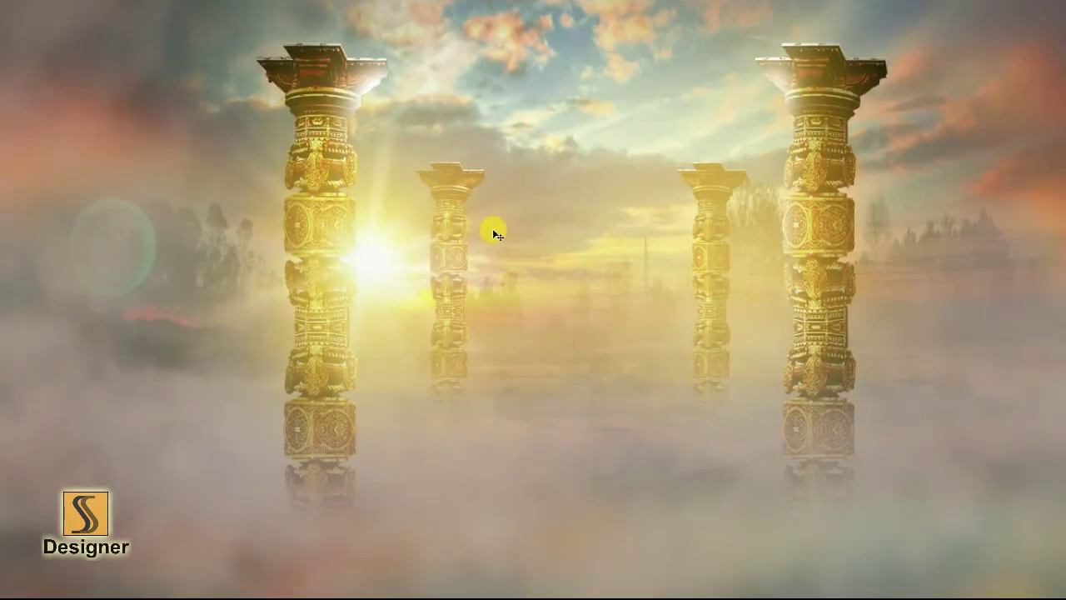
{"action": "key", "text": "Tab"}
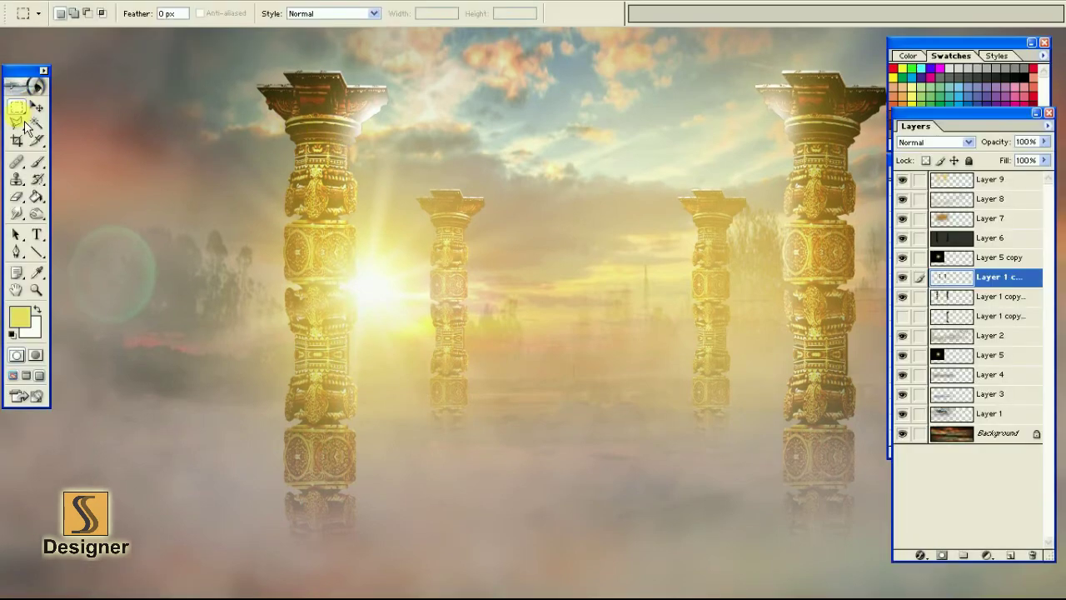
{"action": "left_click_drag", "start_coordinate": [31, 114], "coordinate": [75, 107]}
{"action": "left_click_drag", "start_coordinate": [291, 116], "coordinate": [608, 559]}
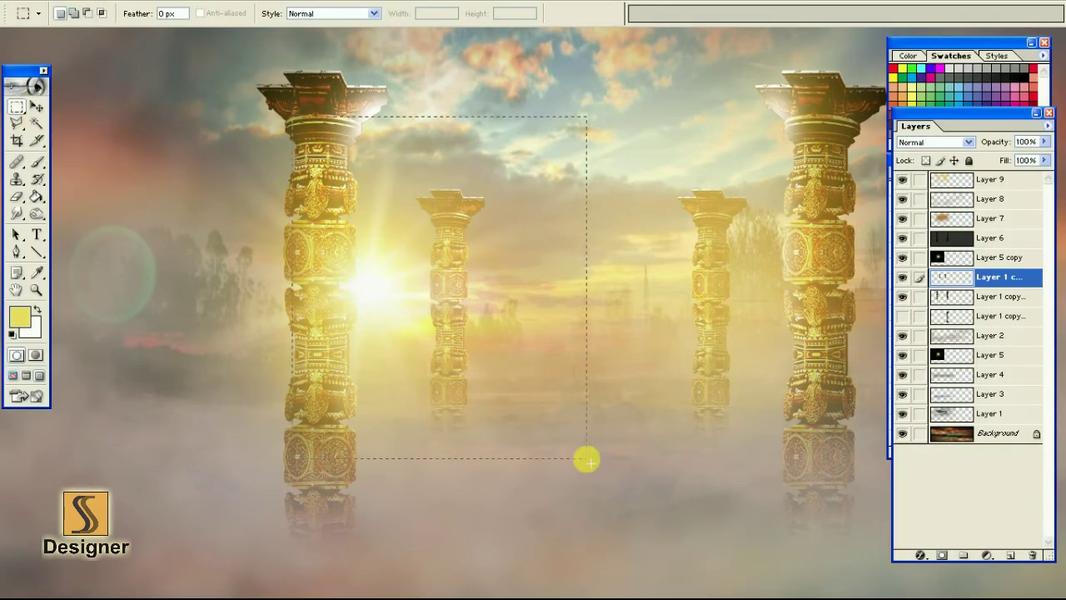
{"action": "key", "text": "ctrl+shift+j"}
{"action": "left_click_drag", "start_coordinate": [575, 380], "coordinate": [664, 323]}
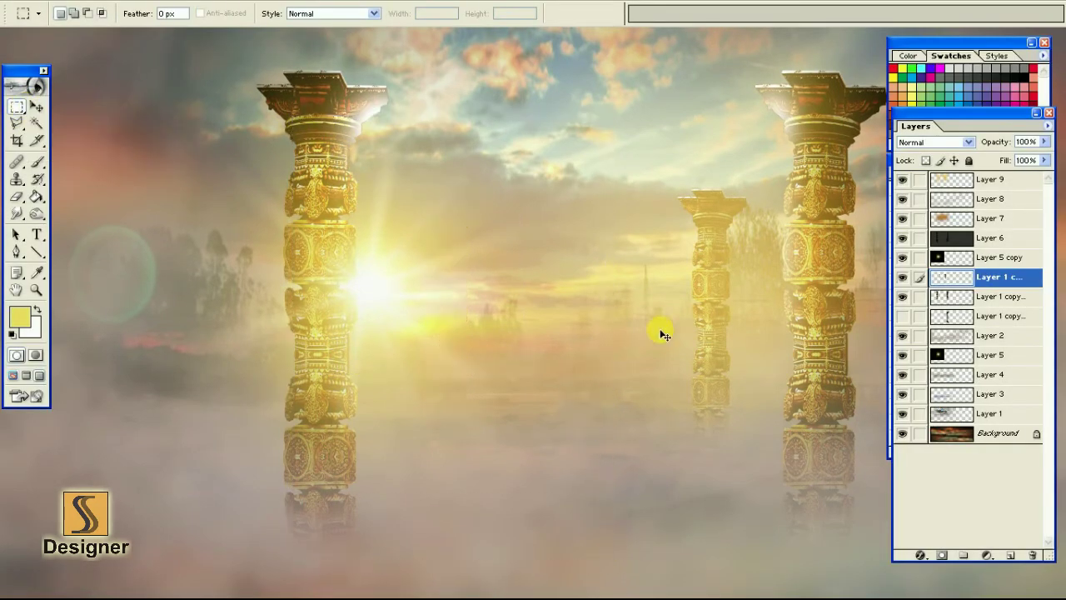
- Move the small pillar beside the left large pillar and shrink it to about 80%
{"action": "key", "text": "ctrl+minus"}
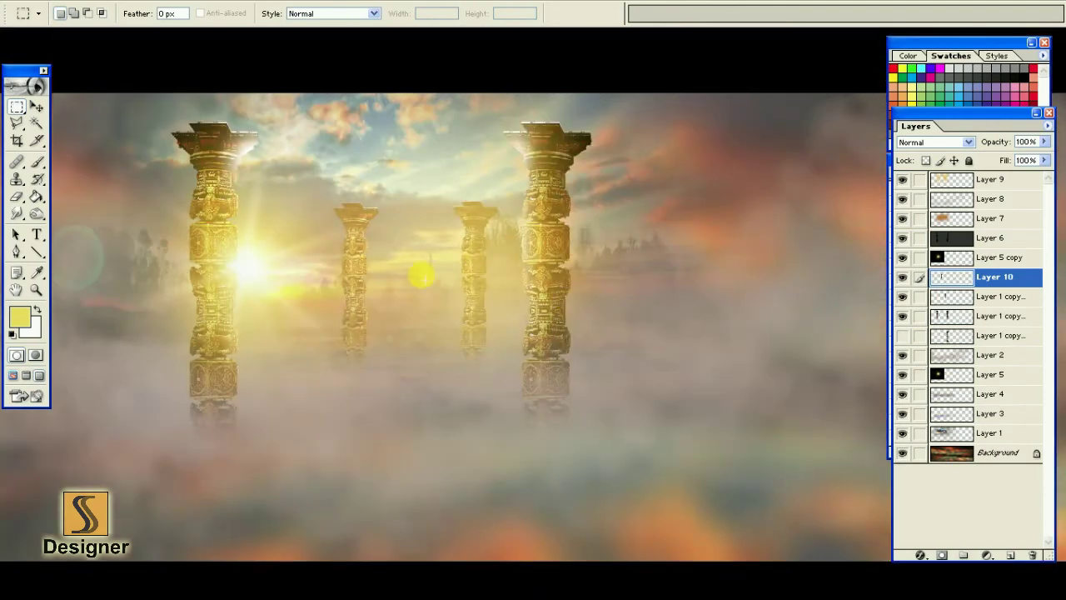
{"action": "key", "text": "v"}
{"action": "key", "text": "ctrl+t"}
{"action": "mouse_move", "coordinate": [345, 309]}
{"action": "left_mouse_down"}
{"action": "mouse_move", "coordinate": [142, 326]}
{"action": "mouse_move", "coordinate": [272, 331]}
{"action": "left_mouse_up"}
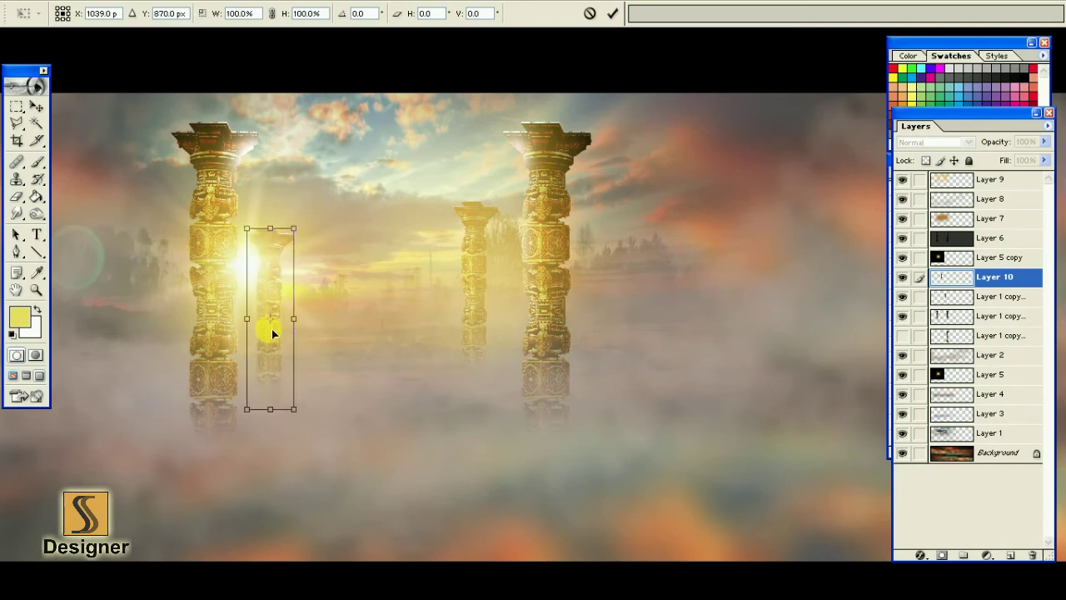
{"action": "left_click_drag", "start_coordinate": [294, 409], "coordinate": [287, 390]}
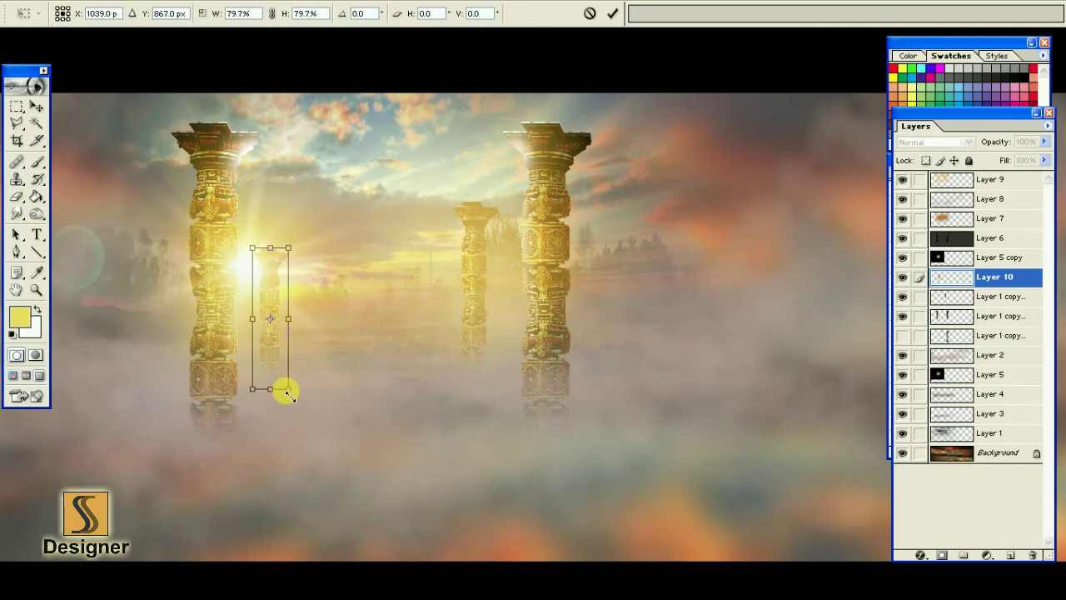
{"action": "key", "text": "Return"}
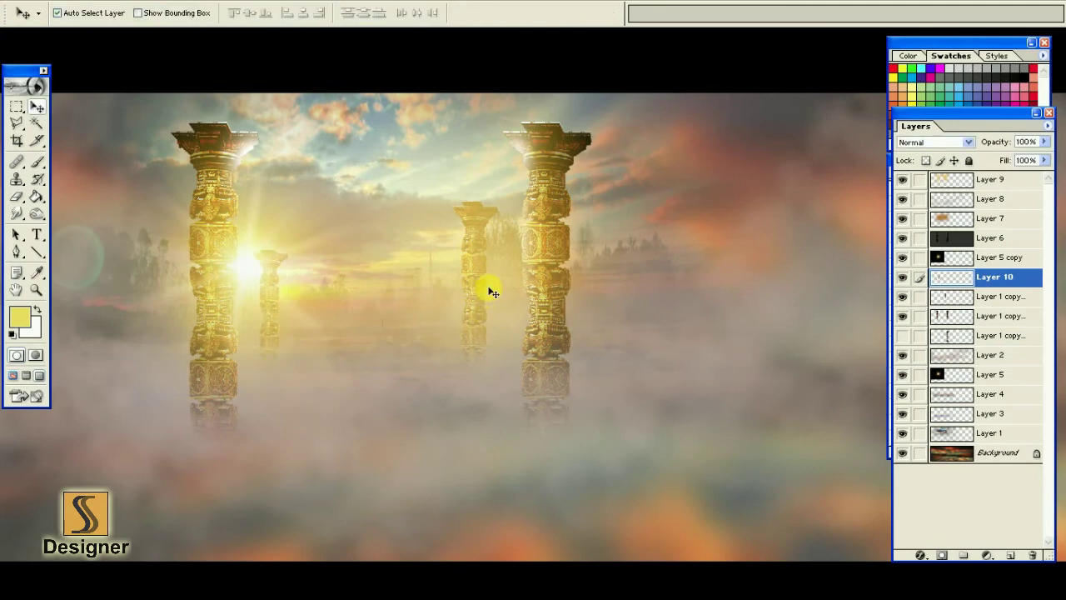
- Squeeze the other small pillar to 84.3% width and 68.5% height
{"action": "right_click", "coordinate": [474, 274]}
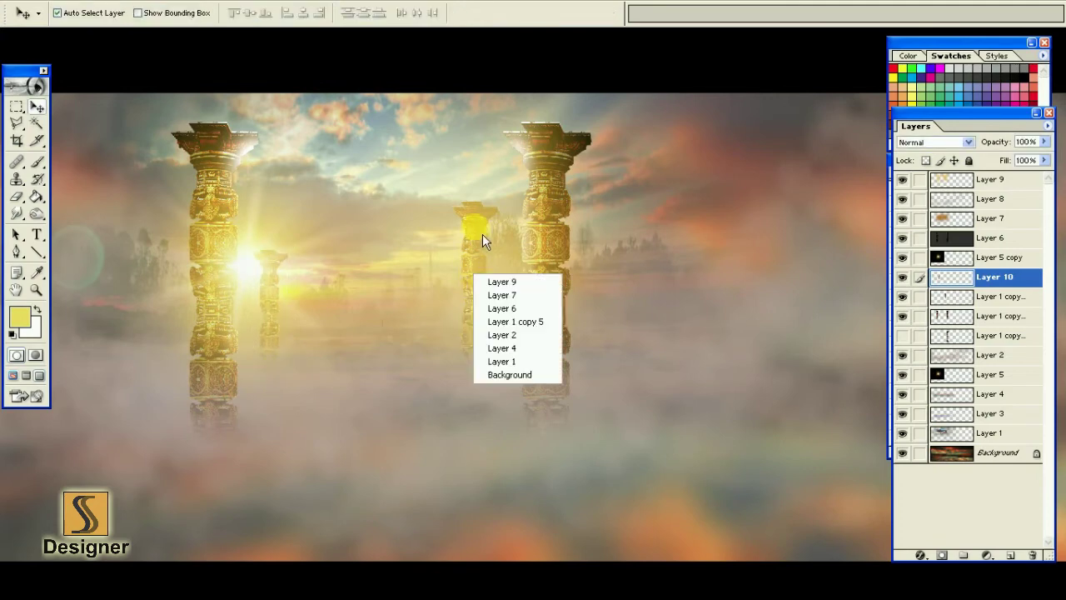
{"action": "left_click", "coordinate": [919, 310]}
{"action": "left_click", "coordinate": [937, 297]}
{"action": "key", "text": "ctrl+t"}
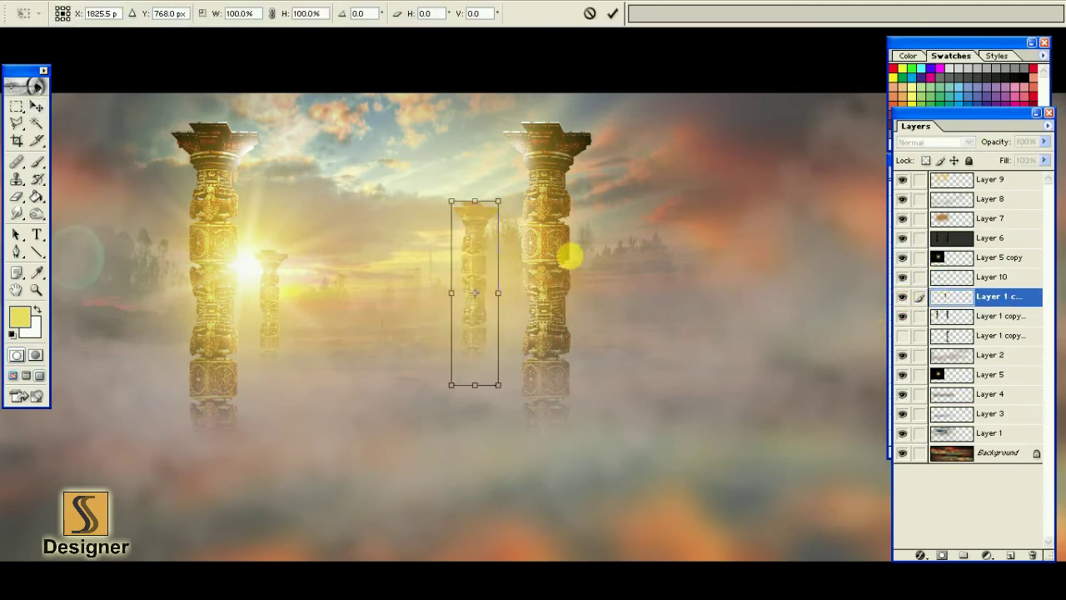
{"action": "mouse_move", "coordinate": [490, 204]}
{"action": "left_mouse_down"}
{"action": "mouse_move", "coordinate": [494, 232]}
{"action": "mouse_move", "coordinate": [471, 237]}
{"action": "left_mouse_up"}
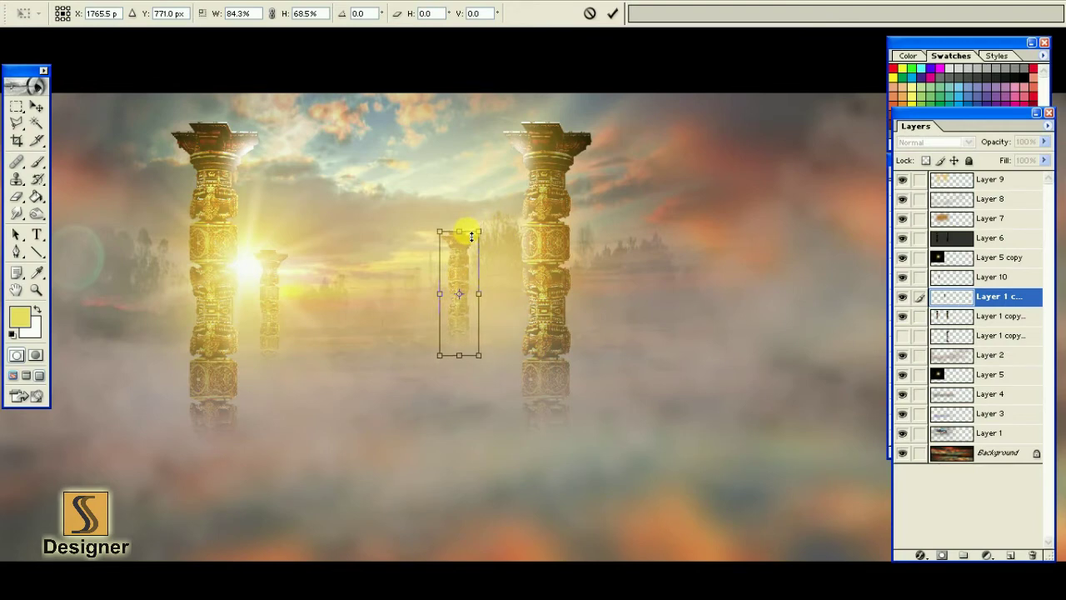
{"action": "key", "text": "Return"}
{"action": "key", "text": "ctrl+minus"}
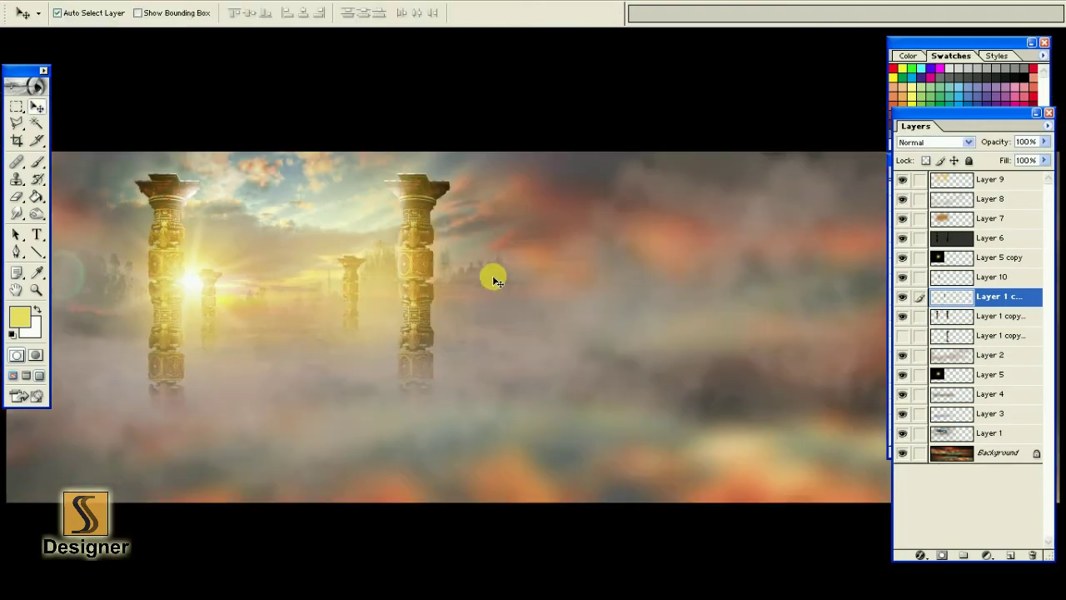
{"action": "key", "text": "alt+t"}
{"action": "key", "text": "Return"}
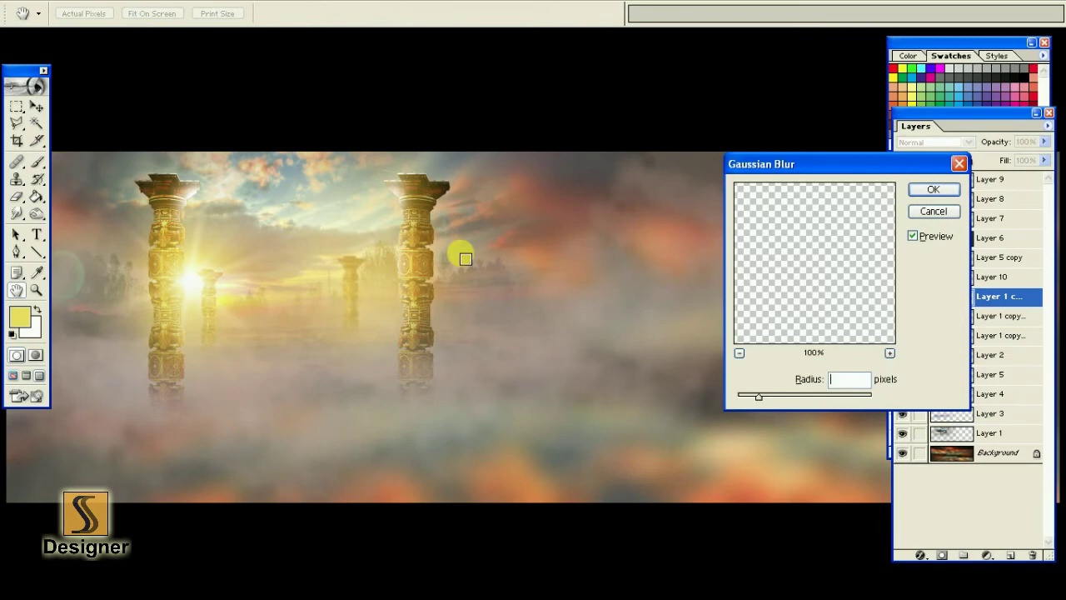
- Blur the distant pillar with a 4-pixel Gaussian Blur
{"action": "type", "text": "4"}
{"action": "key", "text": "Return"}
{"action": "key", "text": "ctrl+plus"}
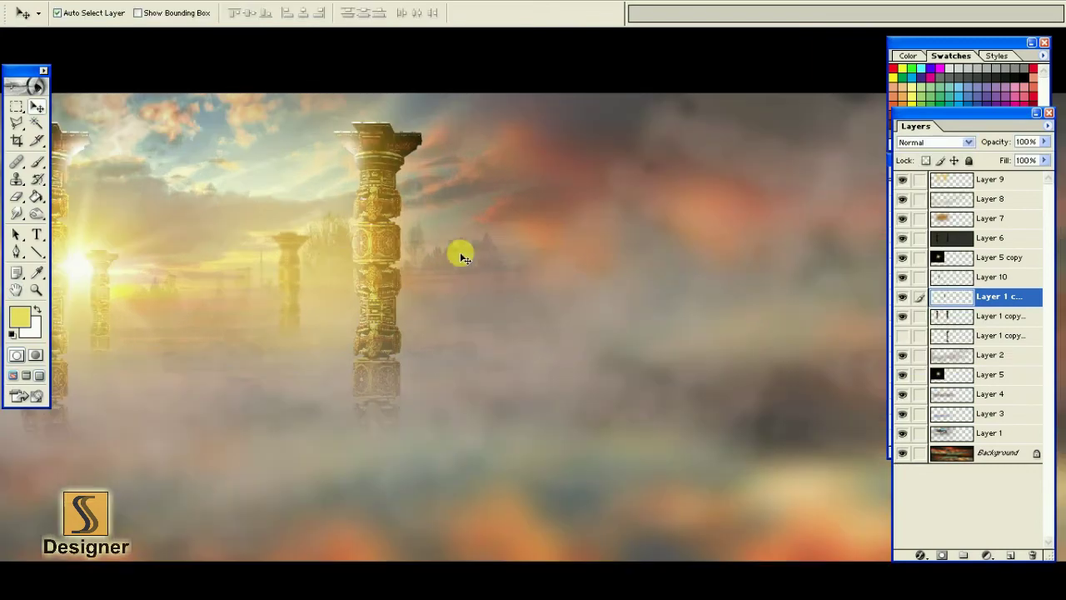
{"action": "left_click_drag", "start_coordinate": [502, 302], "coordinate": [808, 346]}
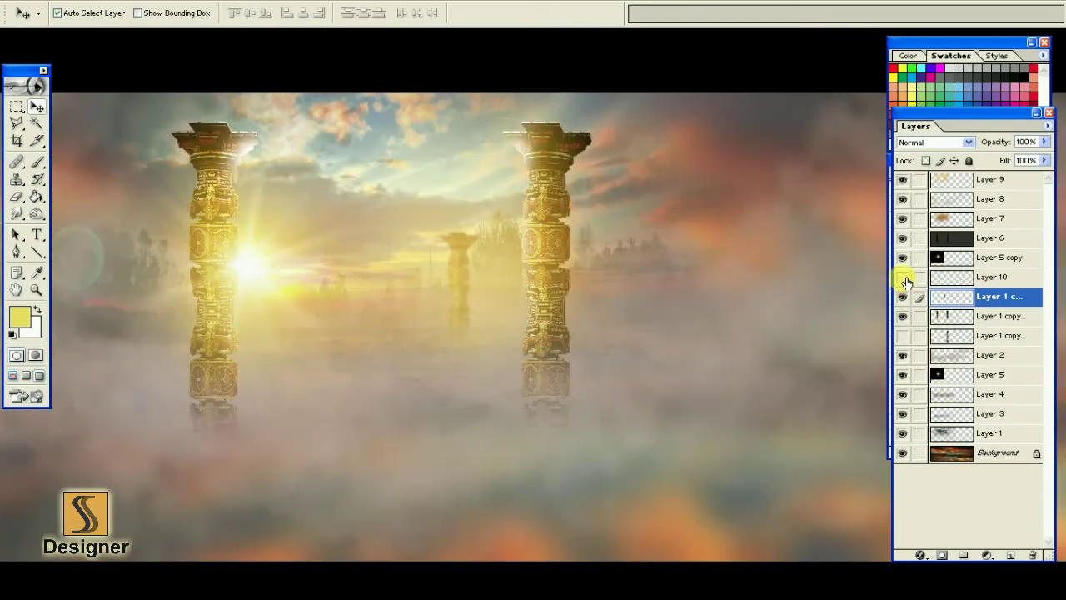
- Apply Levels to Layer 10, setting its midtones to 0.70
{"action": "left_click", "coordinate": [943, 281]}
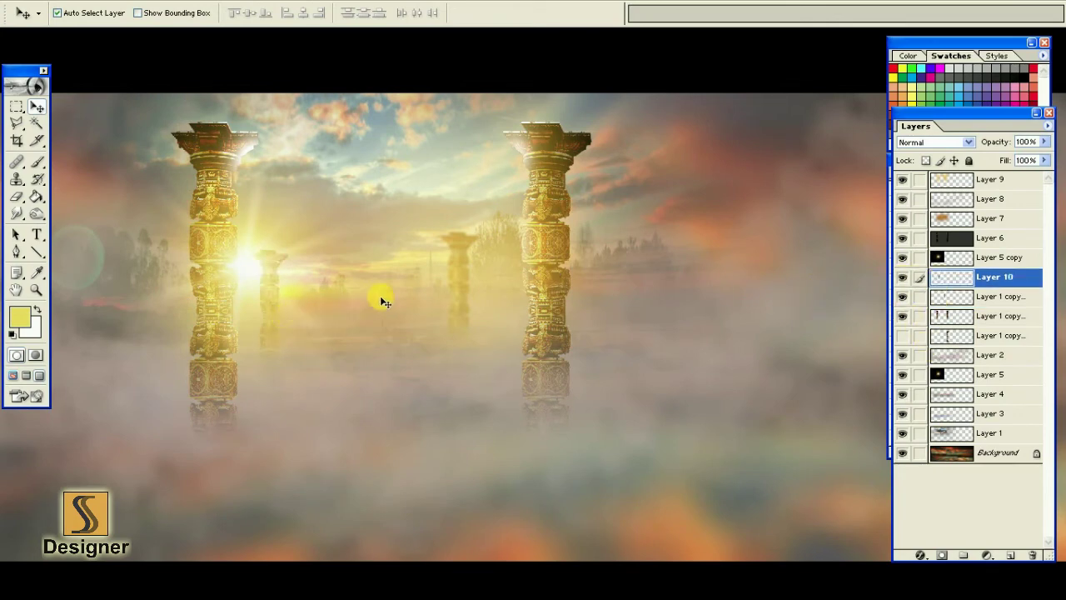
{"action": "key", "text": "ctrl+l"}
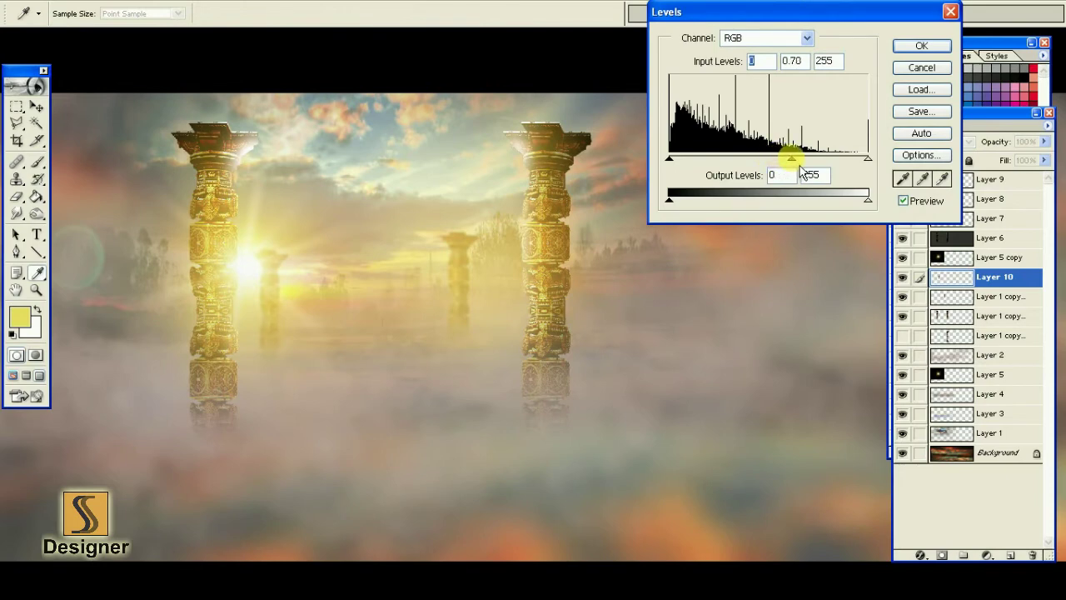
{"action": "key", "text": "Return"}
{"action": "left_click", "coordinate": [902, 295]}
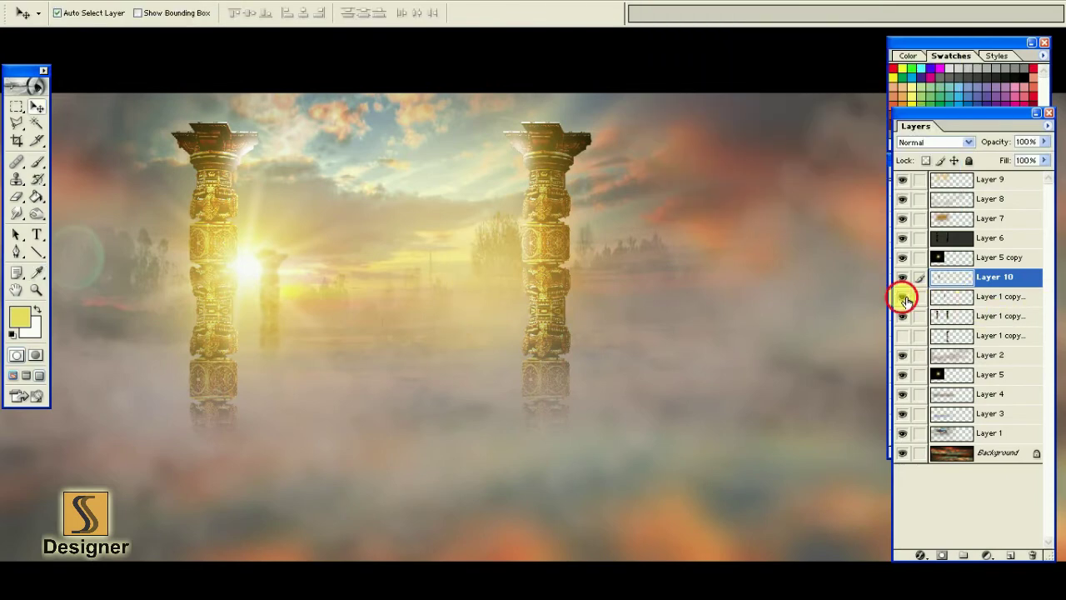
- Apply Levels to the pillar copy layer and fade it to 35%
{"action": "left_click", "coordinate": [964, 298]}
{"action": "key", "text": "ctrl+l"}
{"action": "key", "text": "Return"}
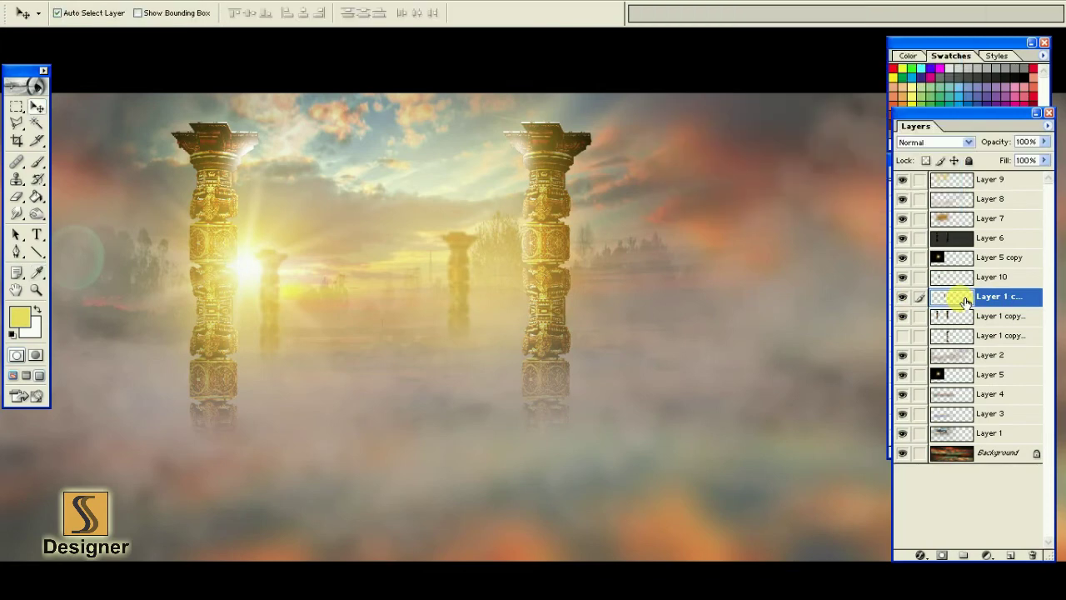
{"action": "key", "text": "ctrl+shift+f"}
{"action": "key", "text": "Return"}
- Preview the whole image full-screen on black with panels hidden
{"action": "key", "text": "ctrl+minus"}
{"action": "key", "text": "f"}
{"action": "key", "text": "f"}
{"action": "key", "text": "Tab"}
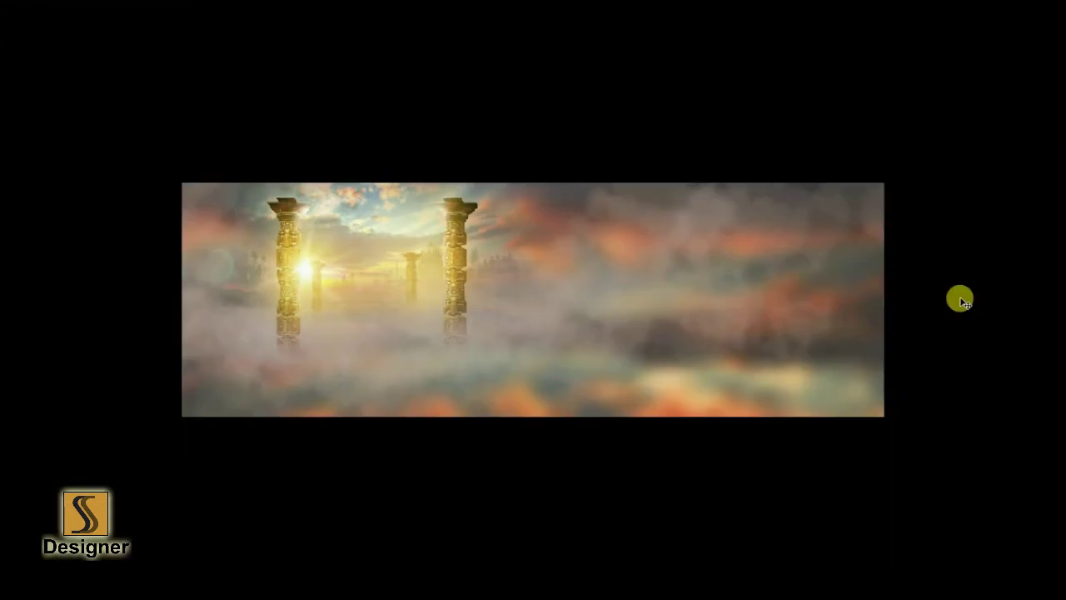
- Set the bokeh layer to Screen and shrink it into place beneath the right pillar
{"action": "key", "text": "ctrl+plus"}
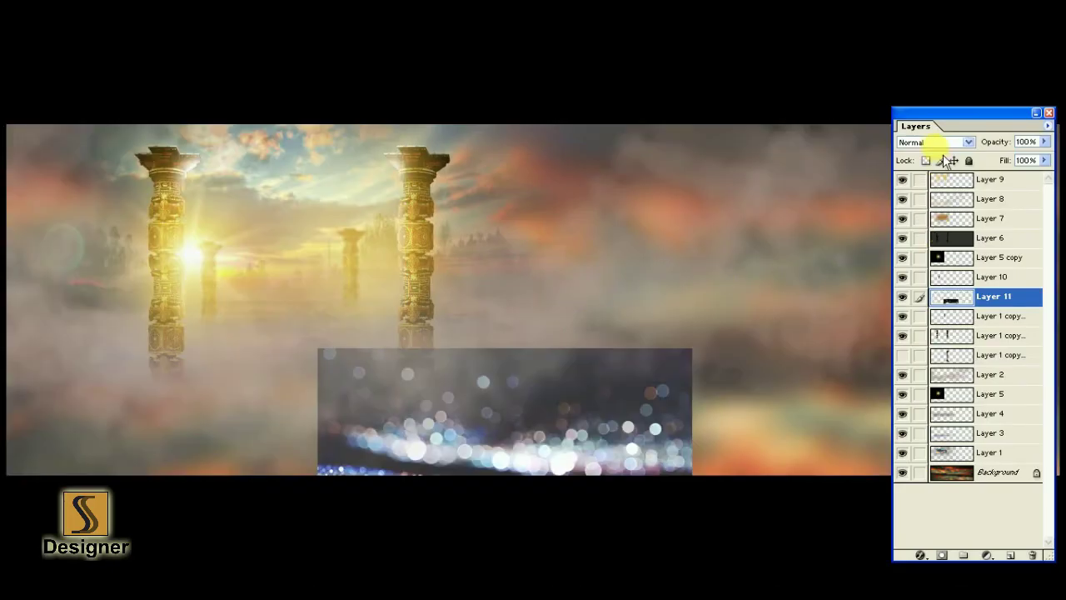
{"action": "left_click", "coordinate": [933, 143]}
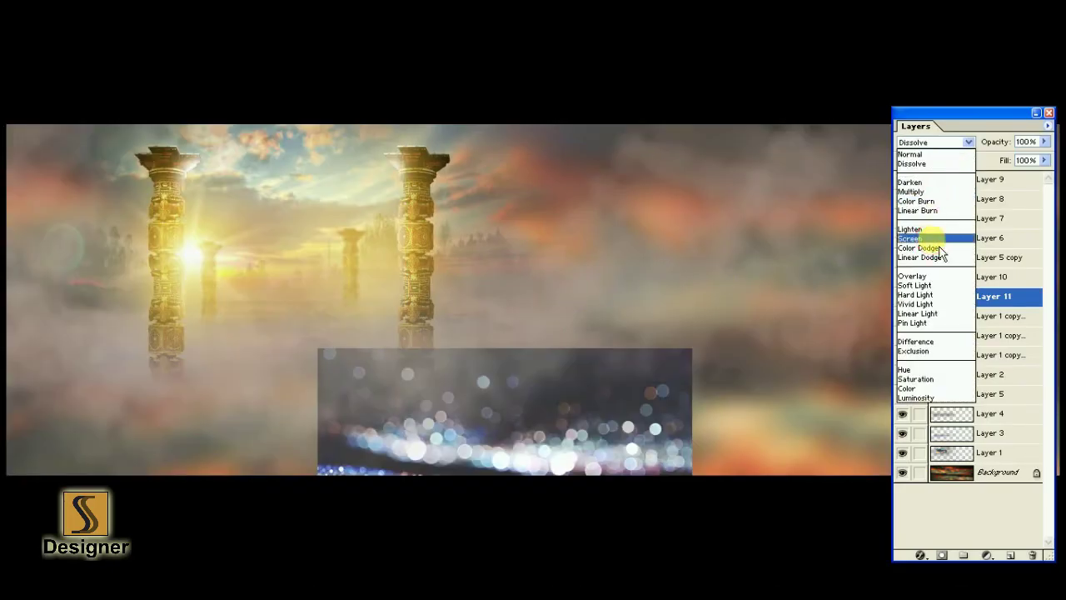
{"action": "left_click", "coordinate": [926, 239]}
{"action": "key", "text": "ctrl+t"}
{"action": "left_click_drag", "start_coordinate": [593, 406], "coordinate": [504, 346]}
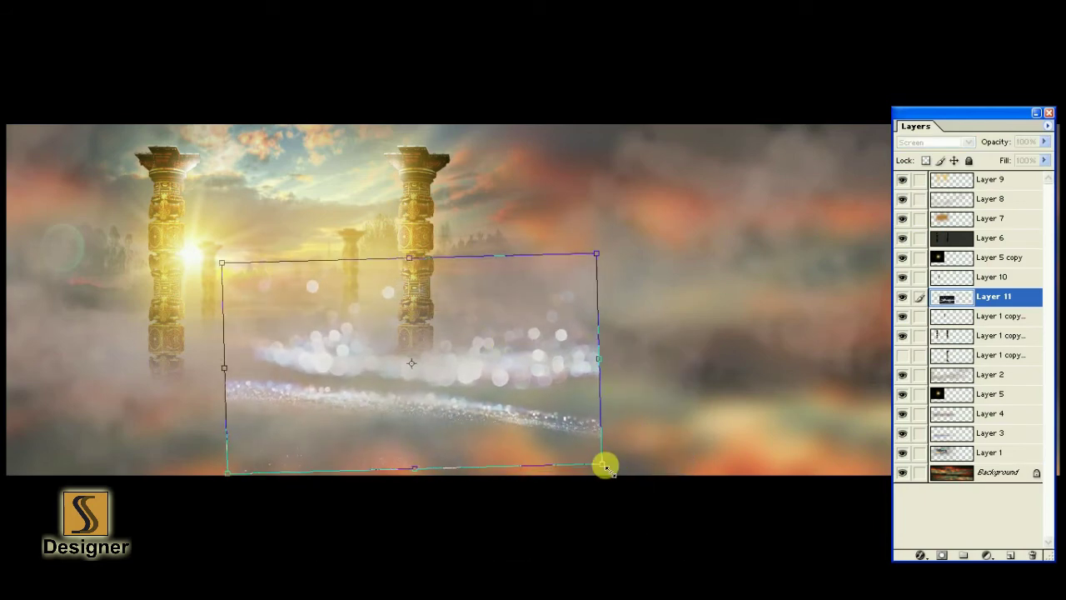
{"action": "mouse_move", "coordinate": [599, 468]}
{"action": "left_mouse_down"}
{"action": "mouse_move", "coordinate": [524, 429]}
{"action": "mouse_move", "coordinate": [516, 413]}
{"action": "left_mouse_up"}
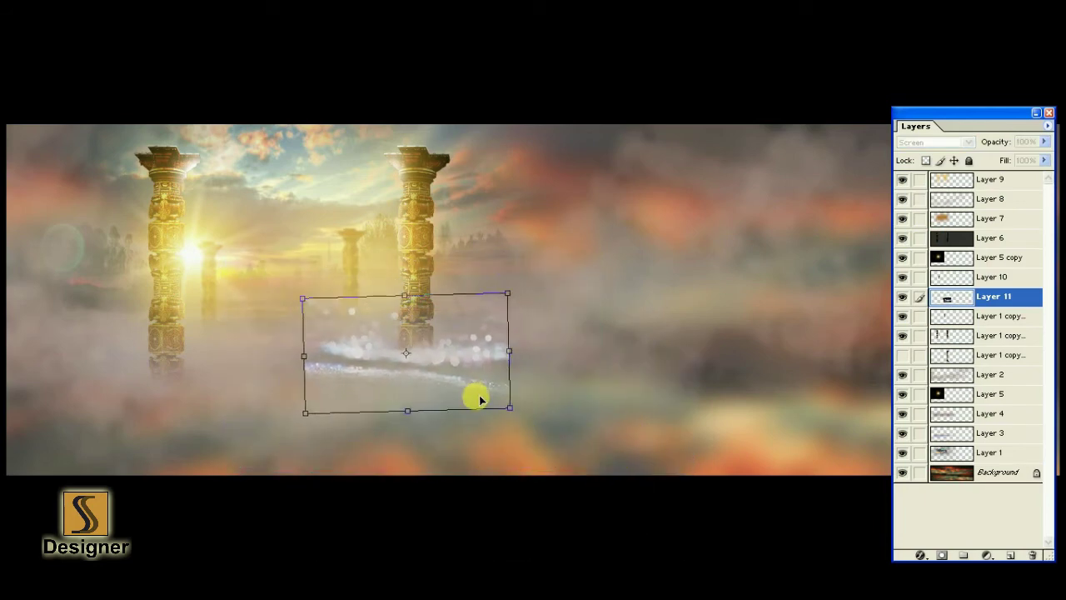
{"action": "key", "text": "Return"}
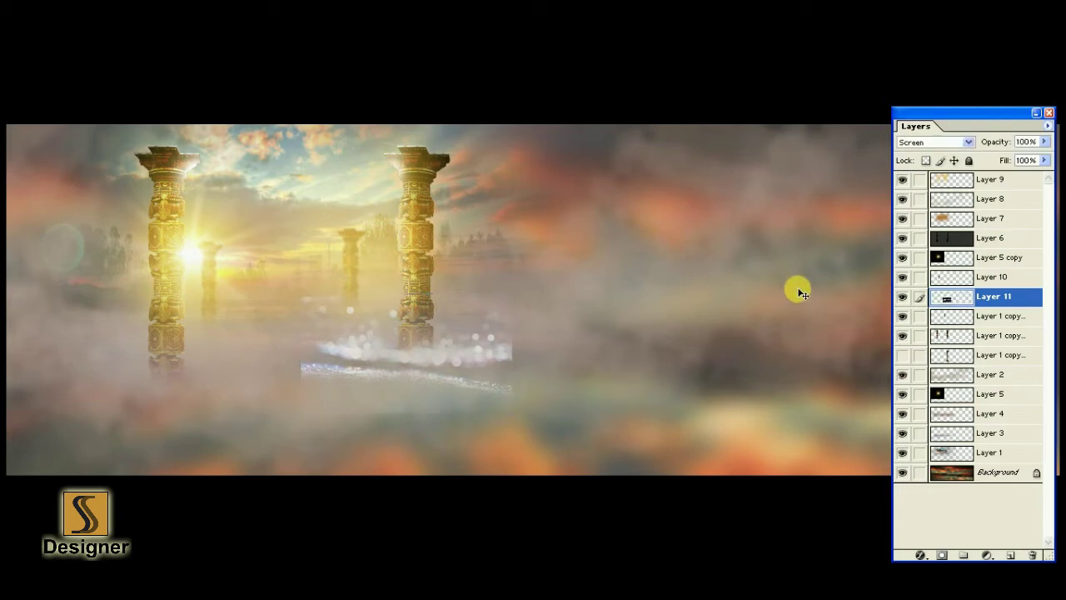
- Apply Levels to the bokeh and erase the stray sparkles at the streak edges
{"action": "key", "text": "ctrl+l"}
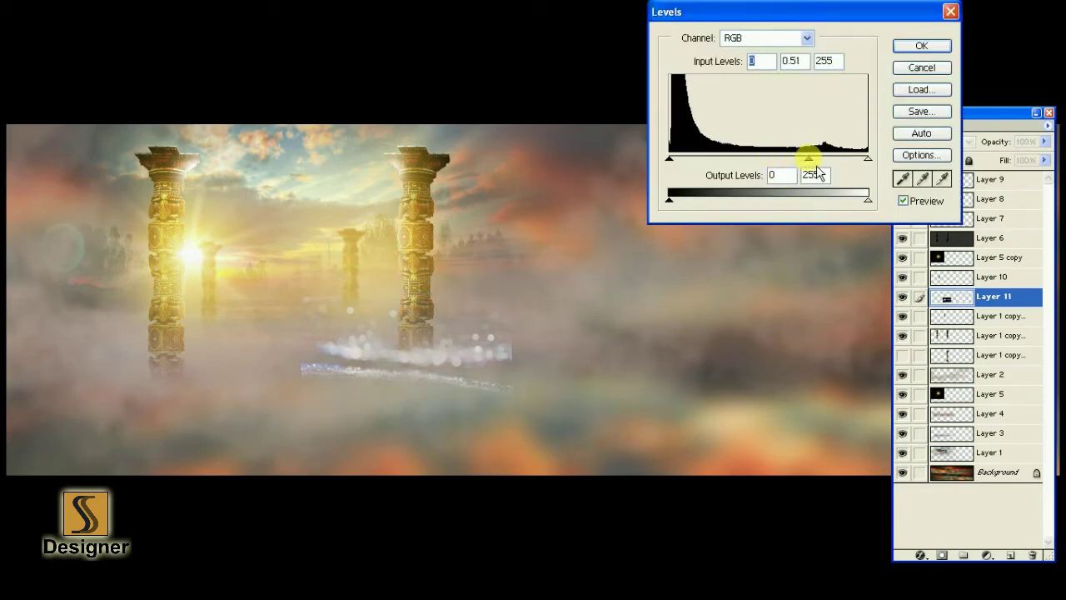
{"action": "key", "text": "Return"}
{"action": "type", "text": "f"}
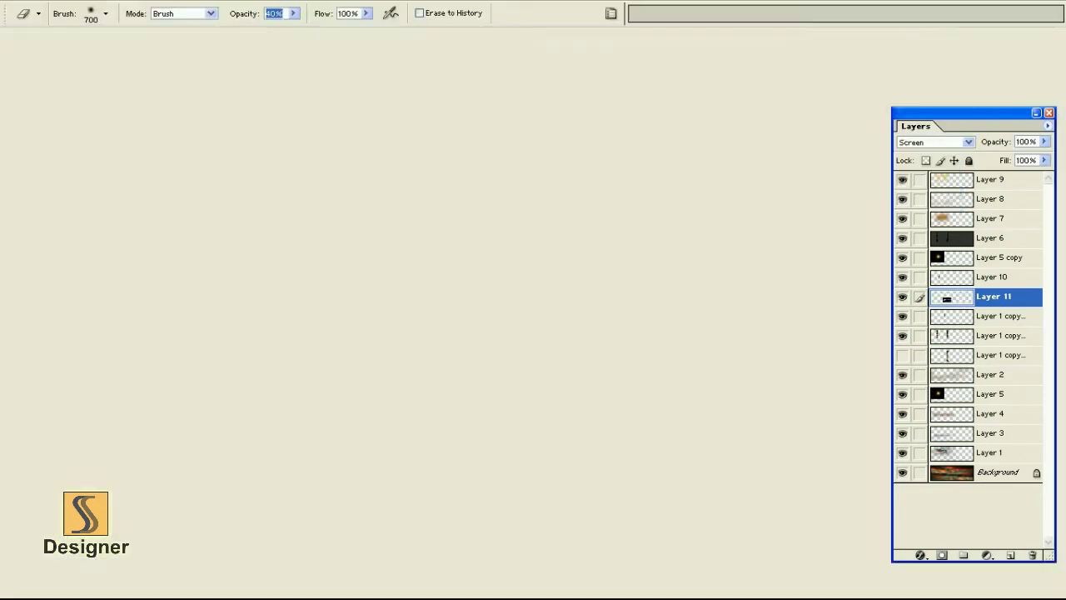
{"action": "type", "text": "5"}
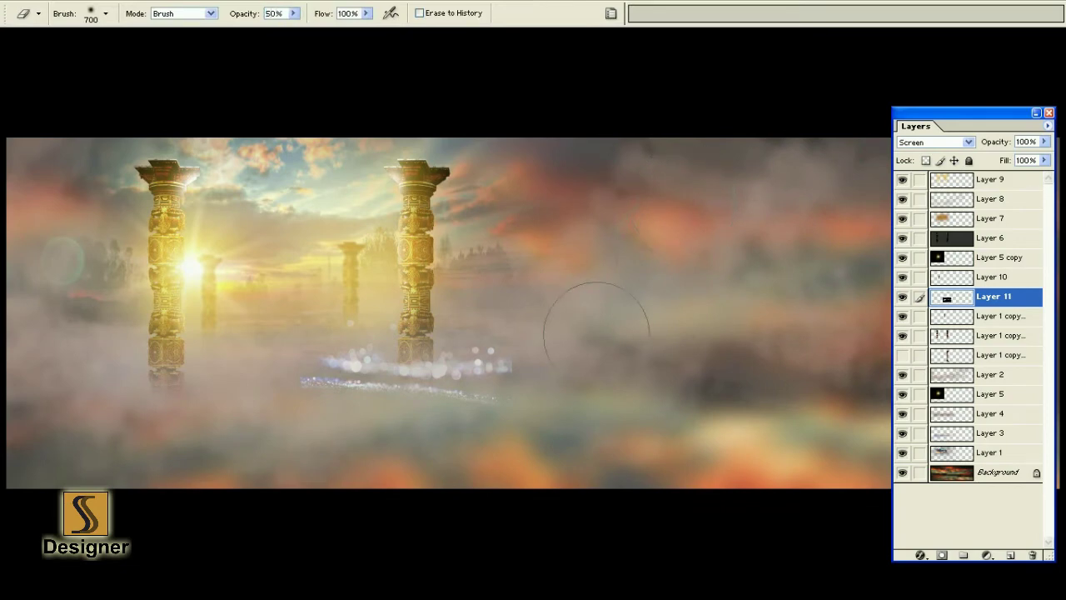
{"action": "left_click_drag", "start_coordinate": [505, 366], "coordinate": [526, 367]}
{"action": "key", "text": "bracketright"}
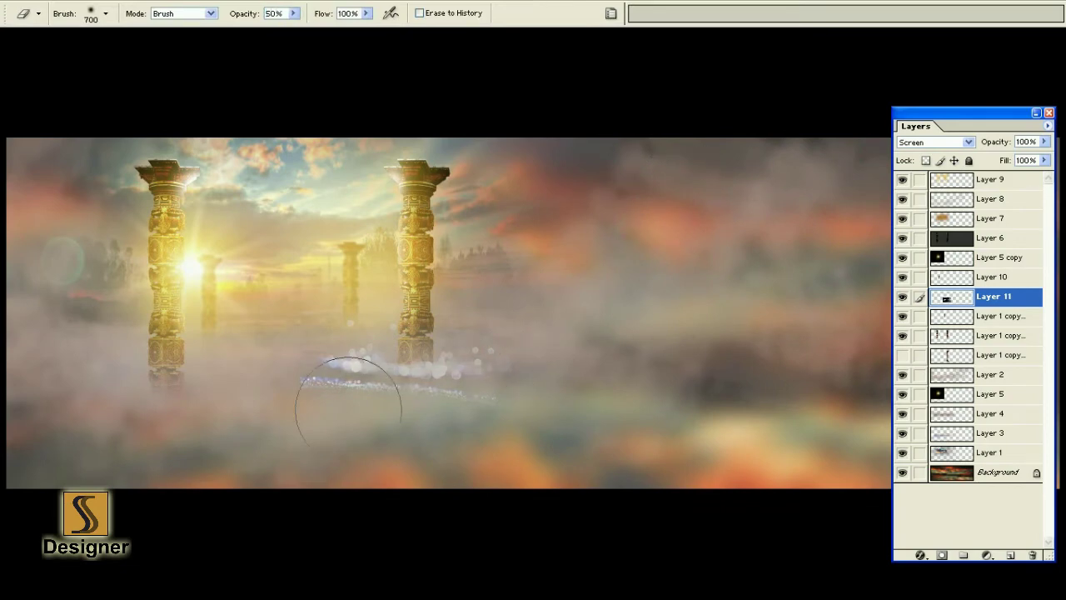
{"action": "left_click_drag", "start_coordinate": [495, 426], "coordinate": [408, 416]}
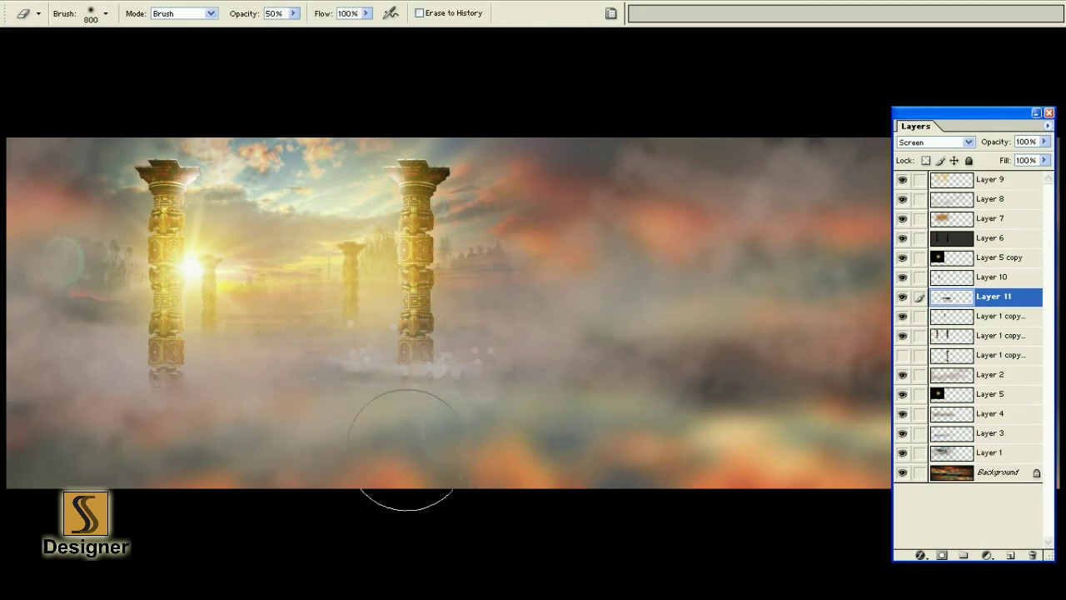
{"action": "key", "text": "v"}
- Duplicate the sparkles, flip the copy horizontally, and enlarge it under the left pillar
{"action": "key", "text": "ctrl+j"}
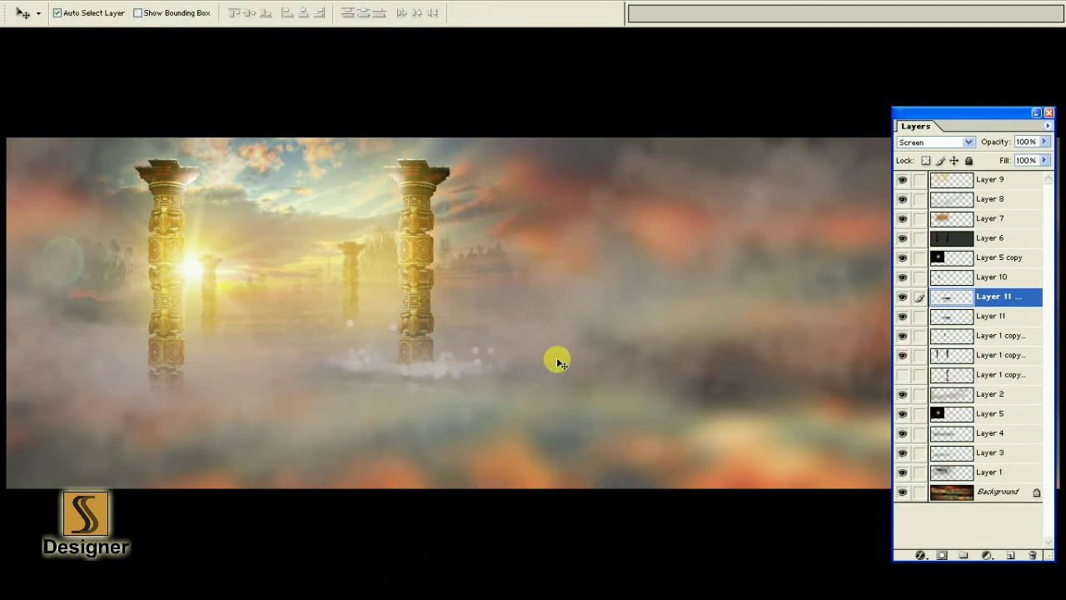
{"action": "key", "text": "ctrl+t"}
{"action": "right_click", "coordinate": [504, 375]}
{"action": "left_click", "coordinate": [569, 525]}
{"action": "mouse_move", "coordinate": [413, 379]}
{"action": "left_mouse_down"}
{"action": "mouse_move", "coordinate": [223, 380]}
{"action": "mouse_move", "coordinate": [186, 400]}
{"action": "left_mouse_up"}
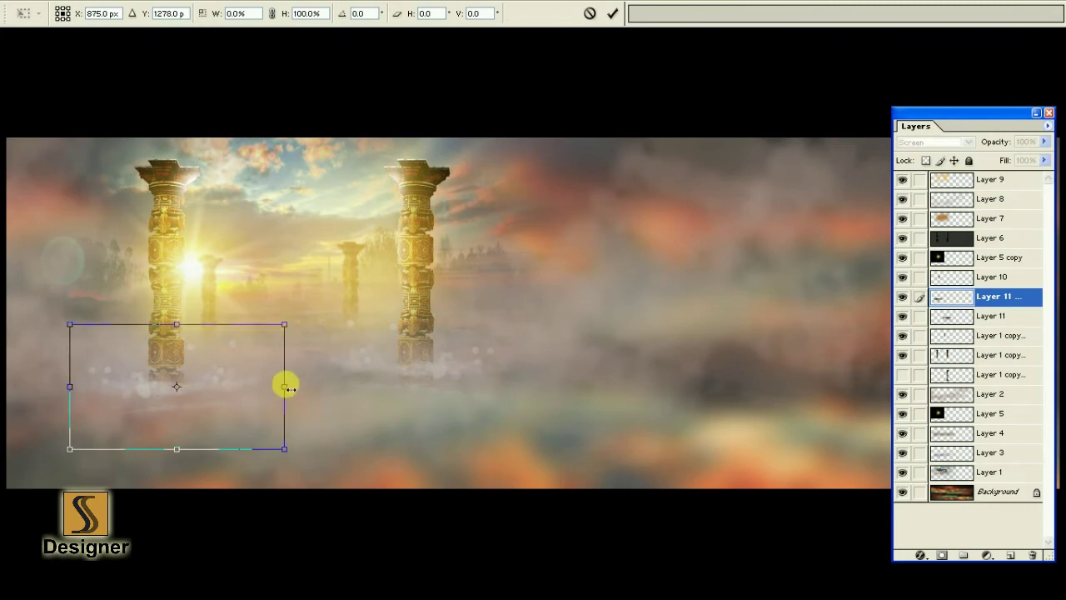
{"action": "left_click_drag", "start_coordinate": [285, 387], "coordinate": [296, 384]}
{"action": "left_click_drag", "start_coordinate": [295, 452], "coordinate": [317, 463]}
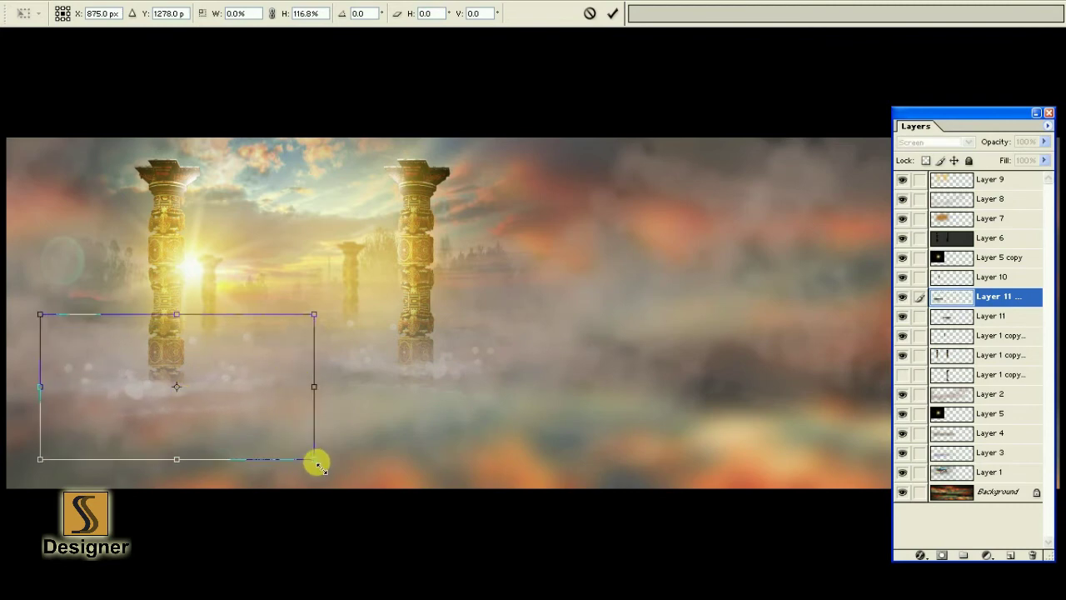
{"action": "left_click_drag", "start_coordinate": [280, 409], "coordinate": [324, 377]}
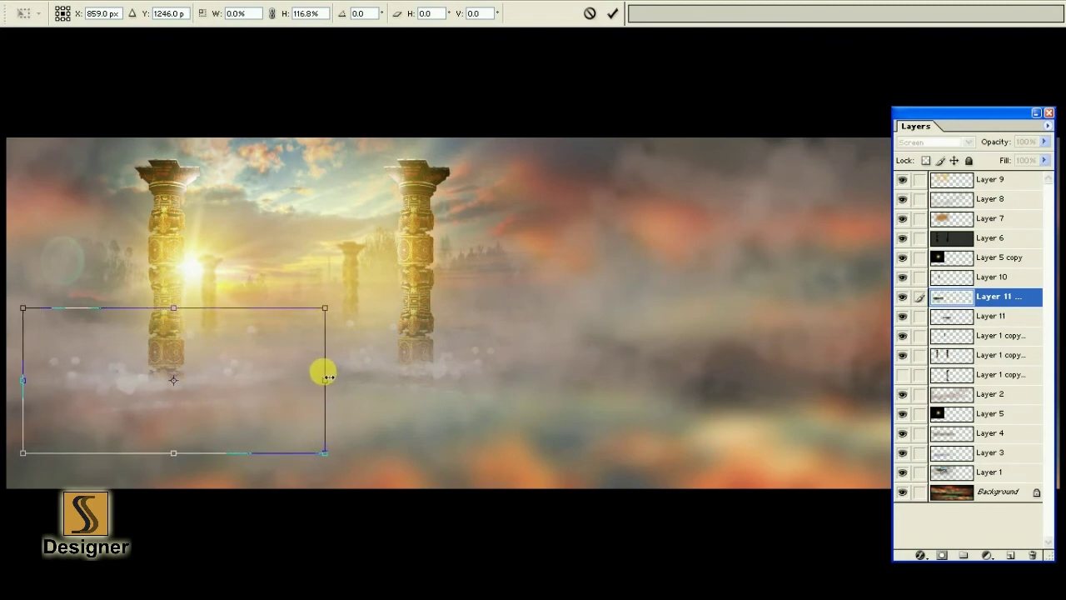
{"action": "left_click_drag", "start_coordinate": [325, 307], "coordinate": [331, 306]}
{"action": "key", "text": "Return"}
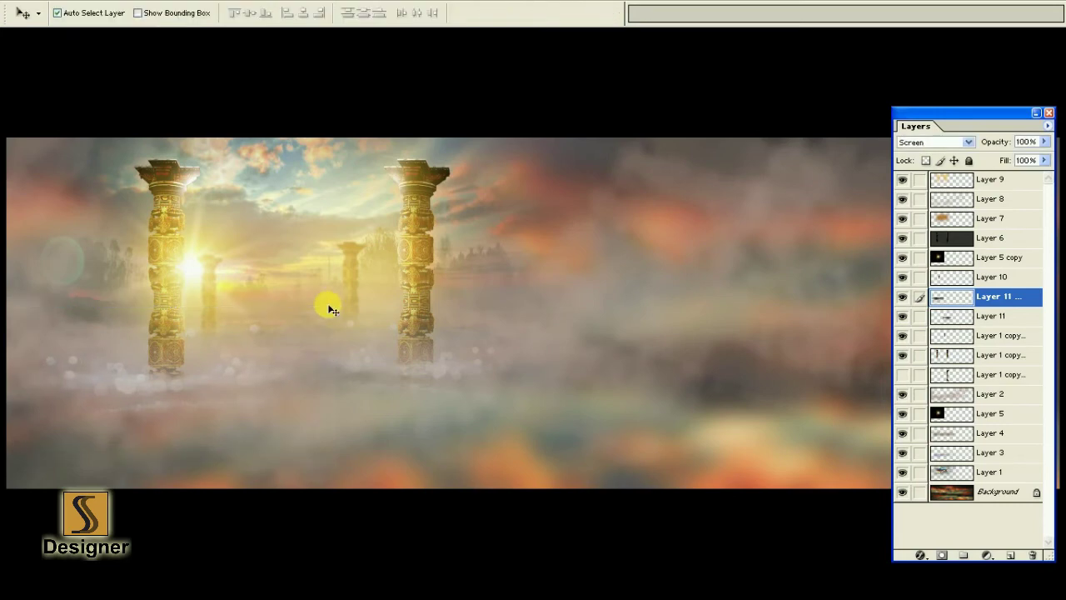
- Soften the flipped sparkles with a 15-pixel Gaussian Blur
{"action": "key", "text": "alt+t"}
{"action": "key", "text": "Right"}
{"action": "key", "text": "Down"}
{"action": "key", "text": "Down"}
{"action": "key", "text": "Return"}
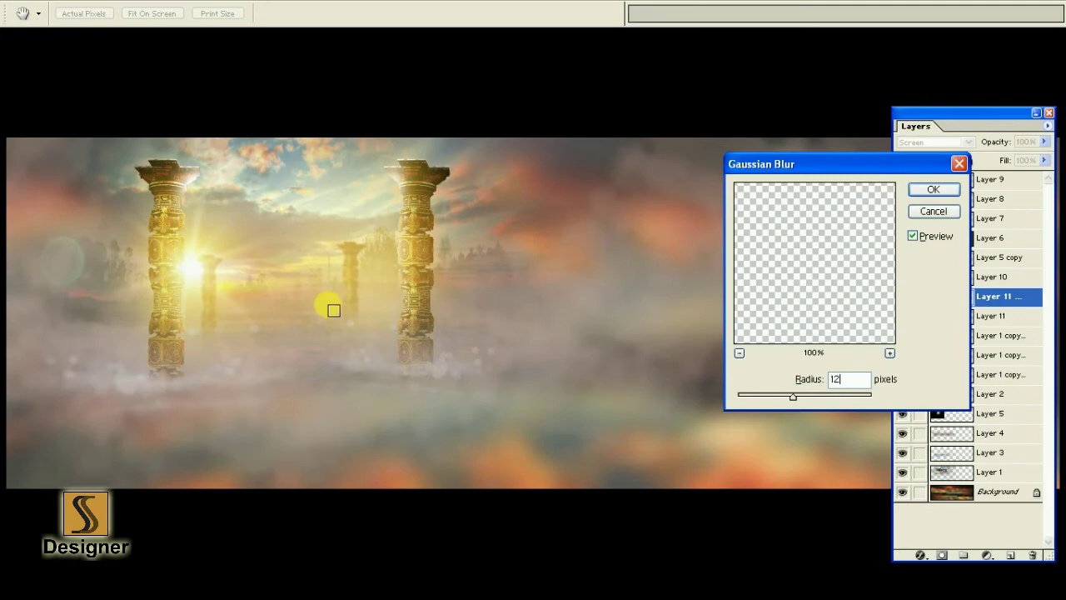
{"action": "type", "text": "5"}
{"action": "key", "text": "Return"}
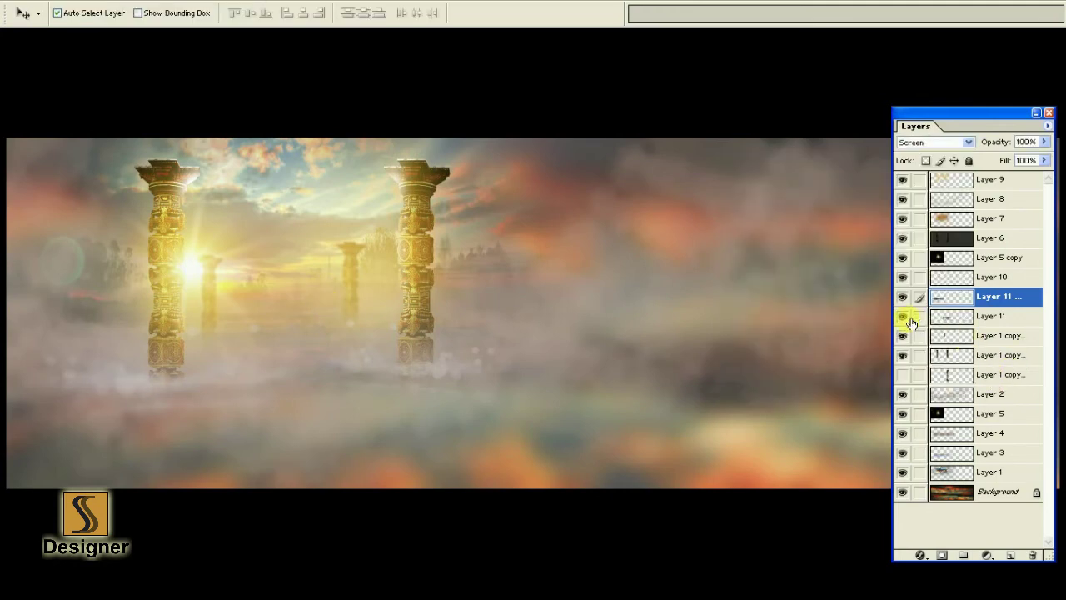
- Widen the original Layer 11 sparkles slightly on the right side
{"action": "left_click", "coordinate": [952, 321]}
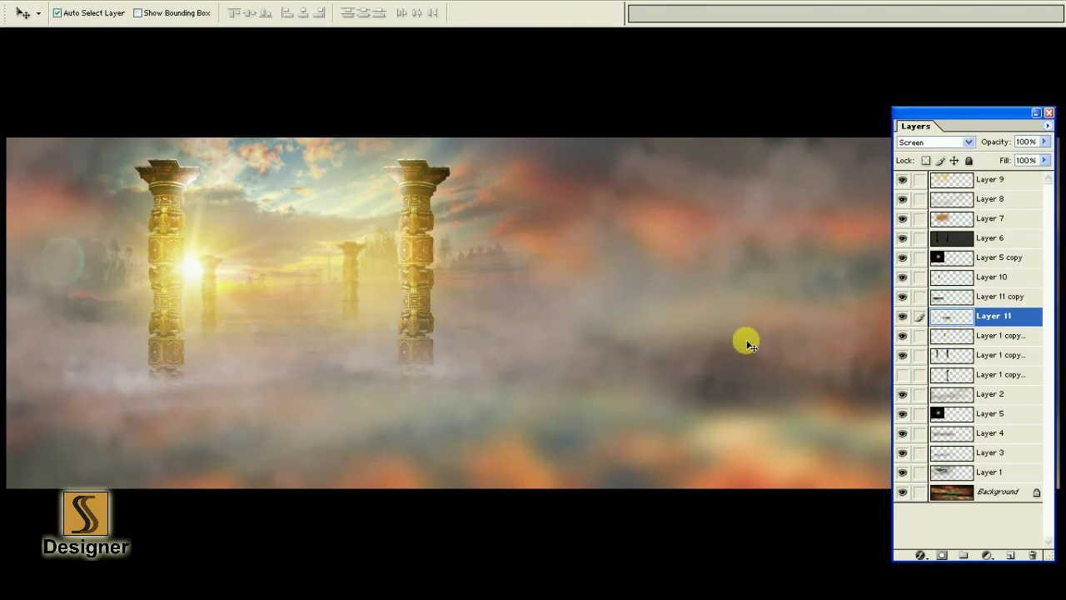
{"action": "key", "text": "ctrl+t"}
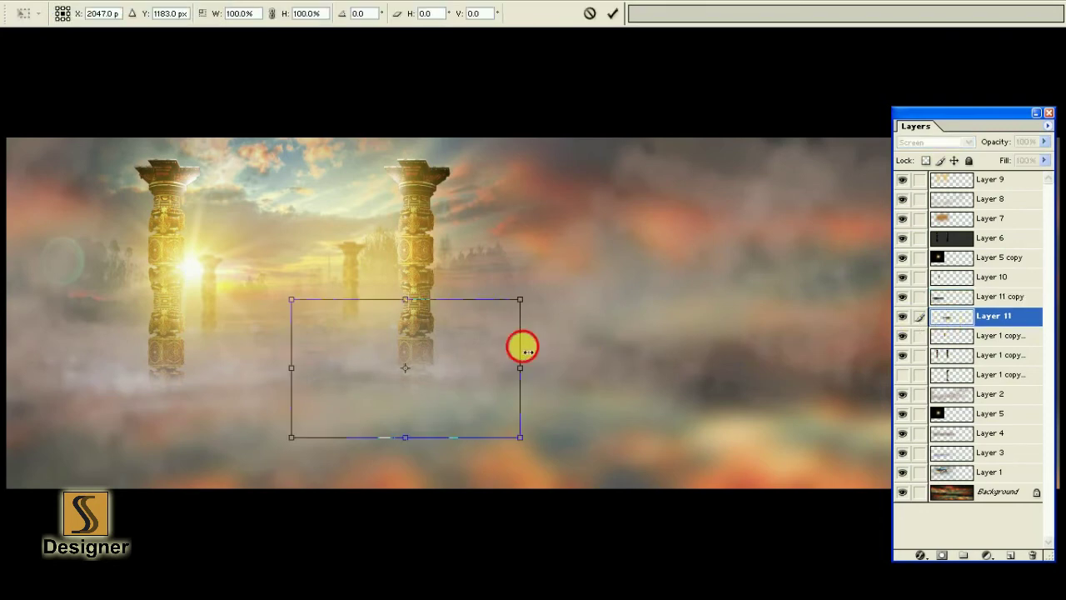
{"action": "left_click_drag", "start_coordinate": [528, 352], "coordinate": [540, 354]}
{"action": "key", "text": "Return"}
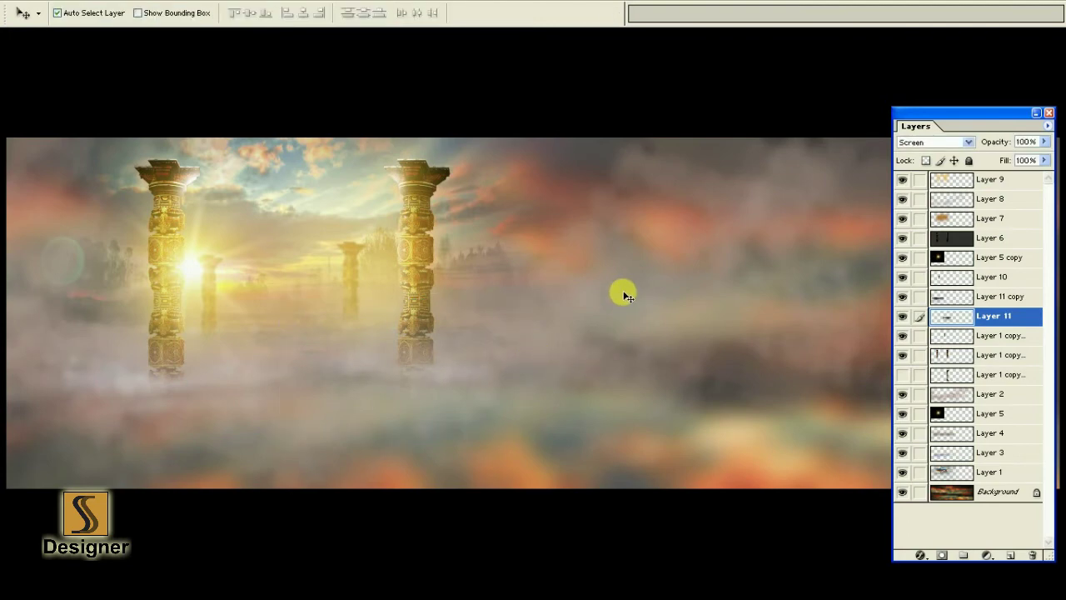
{"action": "left_click", "coordinate": [978, 333]}
- Duplicate the pillar layer, flip the copy vertically, and move it below the originals
{"action": "left_click_drag", "start_coordinate": [964, 337], "coordinate": [1010, 554]}
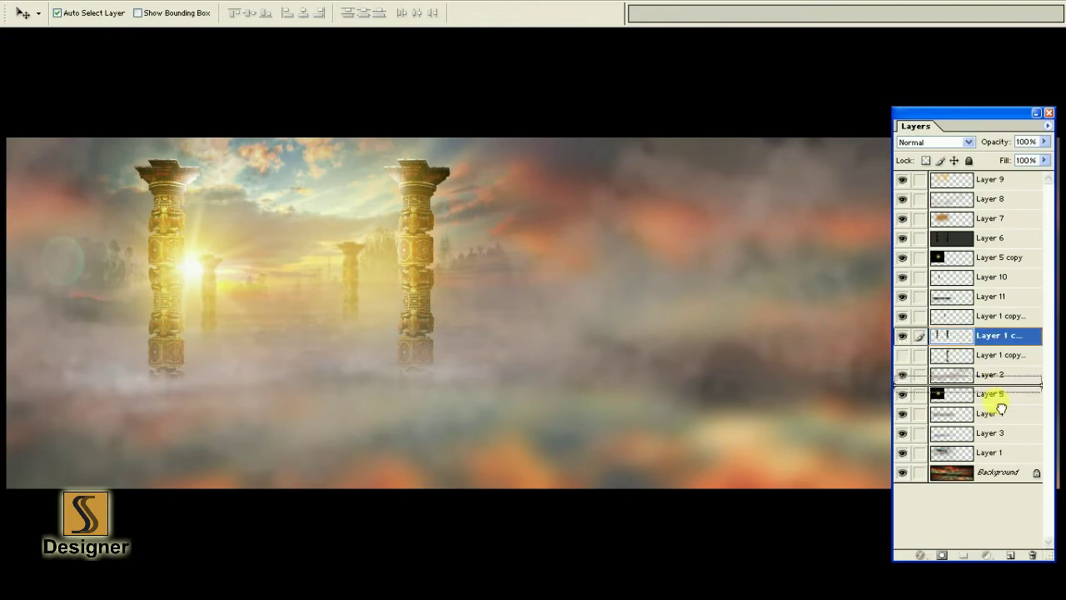
{"action": "key", "text": "ctrl+t"}
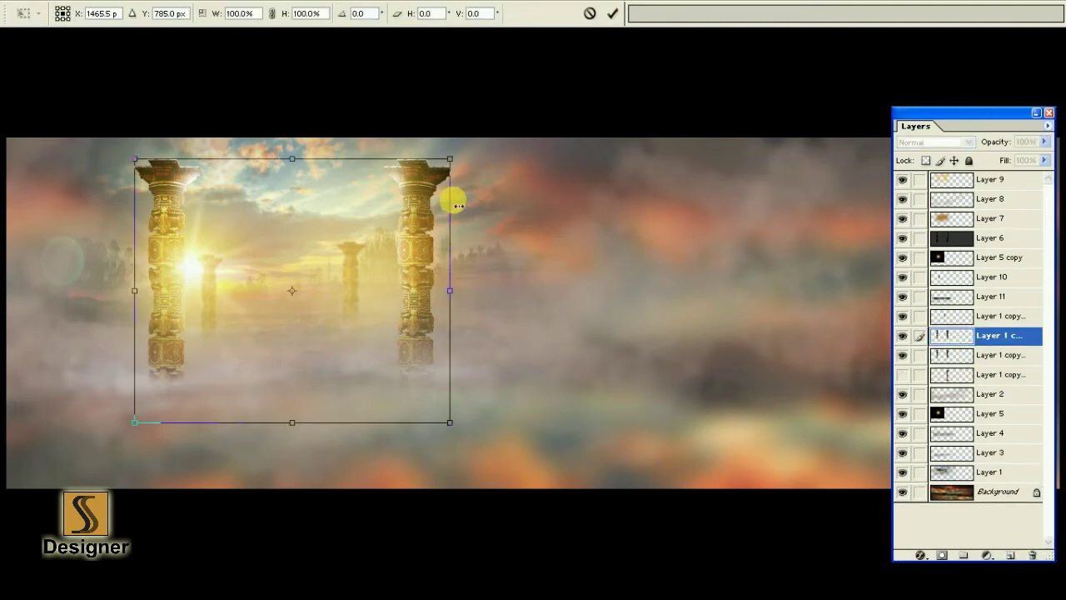
{"action": "right_click", "coordinate": [454, 200]}
{"action": "right_click", "coordinate": [378, 241]}
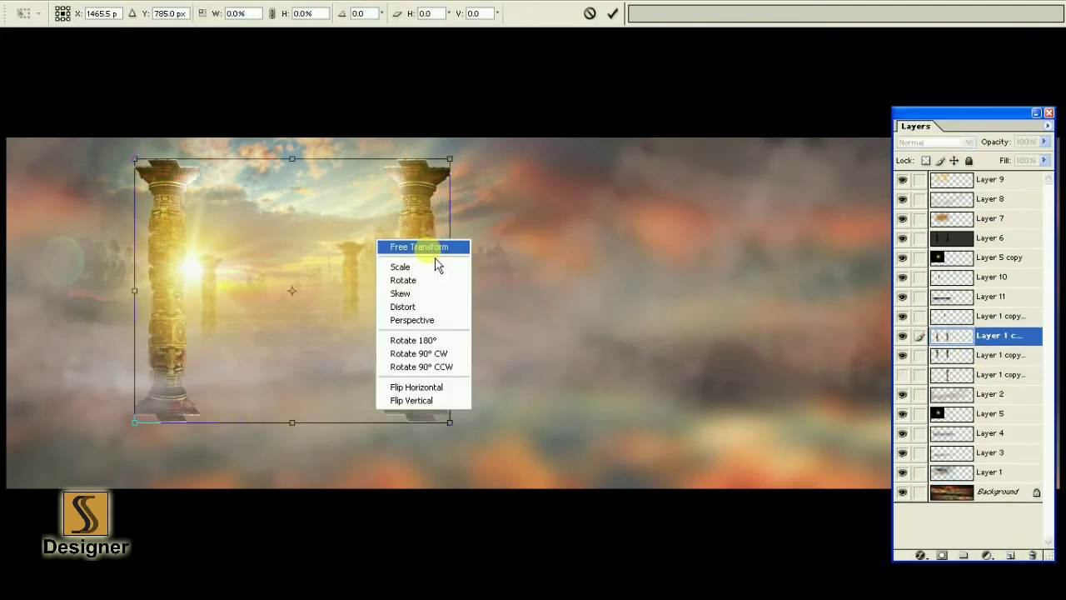
{"action": "left_click", "coordinate": [440, 402]}
{"action": "mouse_move", "coordinate": [430, 233]}
{"action": "left_mouse_down"}
{"action": "mouse_move", "coordinate": [427, 416]}
{"action": "mouse_move", "coordinate": [434, 395]}
{"action": "left_mouse_up"}
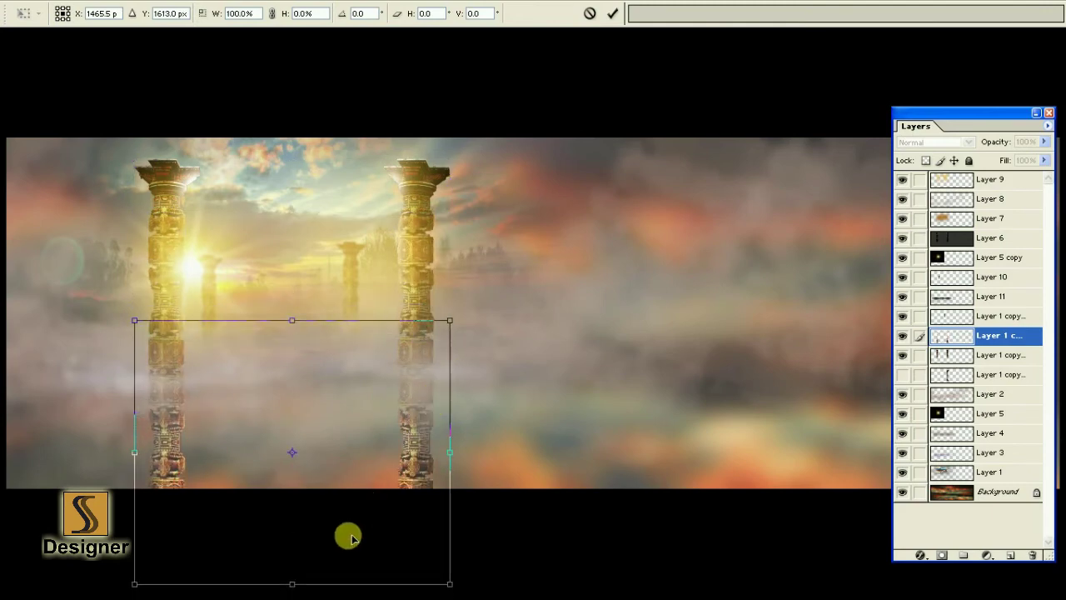
- Distort the reflection to fit under the pillar bases and lower its opacity
{"action": "right_click", "coordinate": [372, 427]}
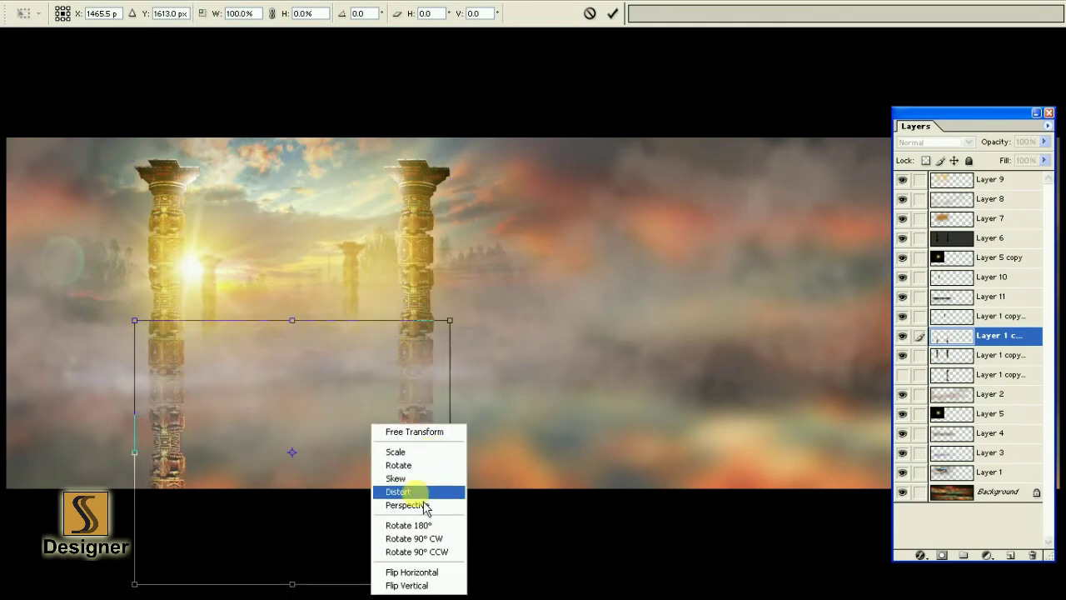
{"action": "left_click", "coordinate": [420, 492]}
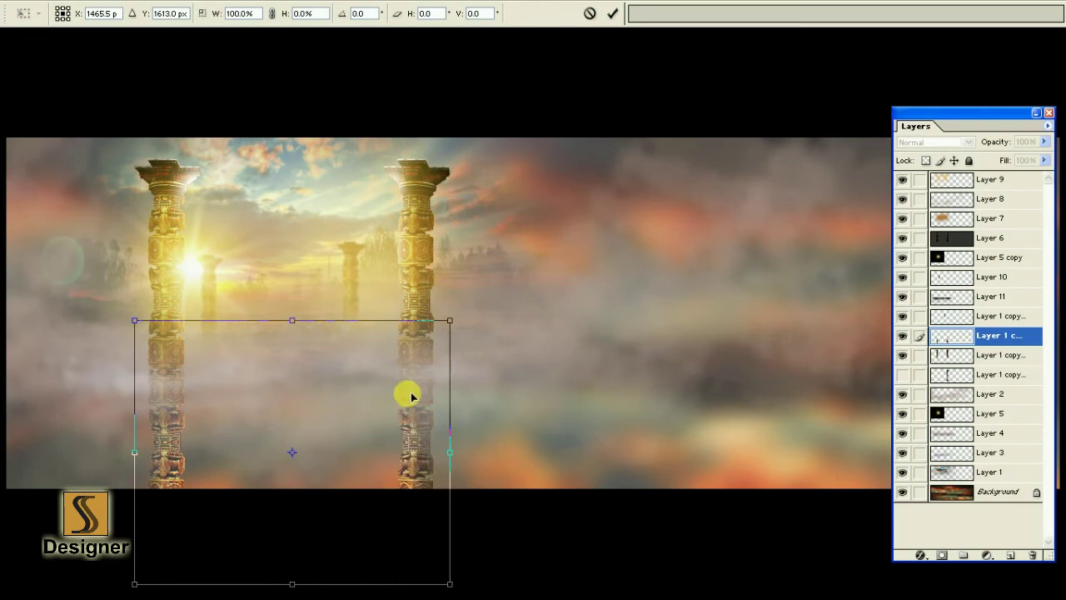
{"action": "left_click_drag", "start_coordinate": [409, 392], "coordinate": [408, 412]}
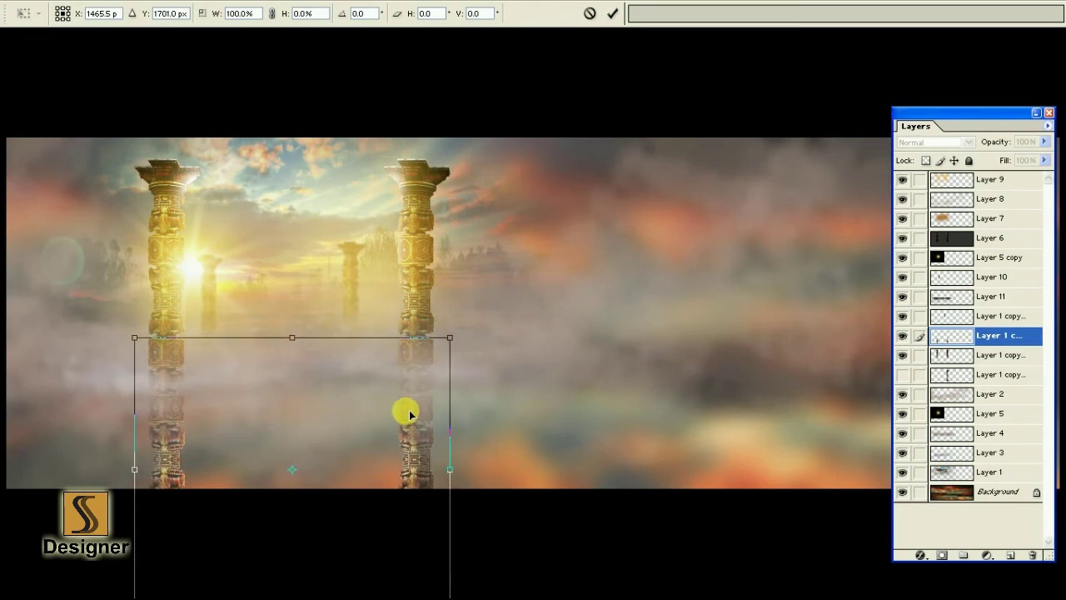
{"action": "key", "text": "Return"}
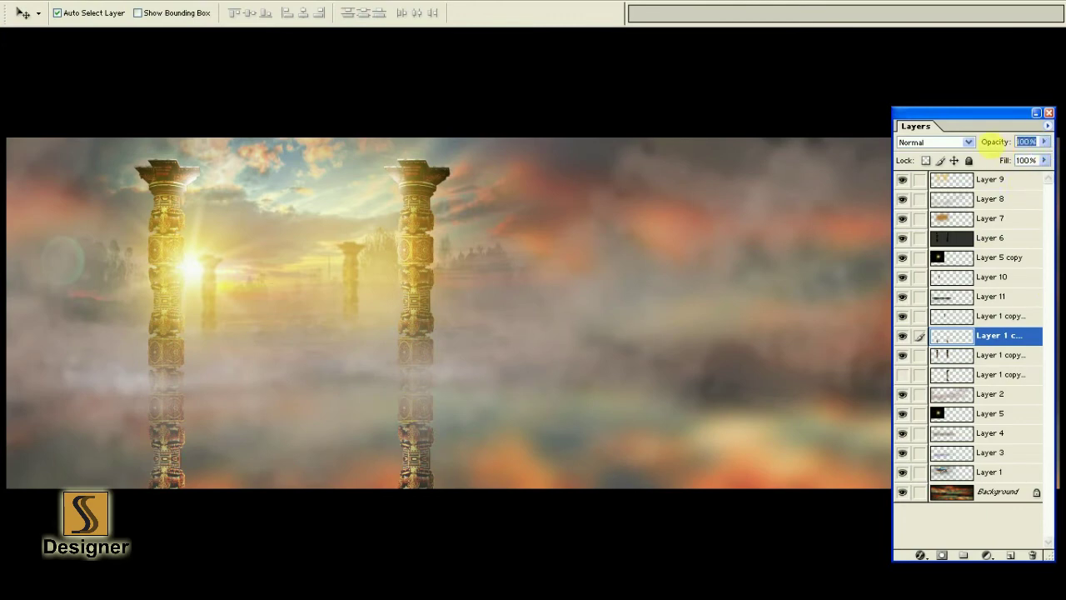
{"action": "type", "text": "1"}
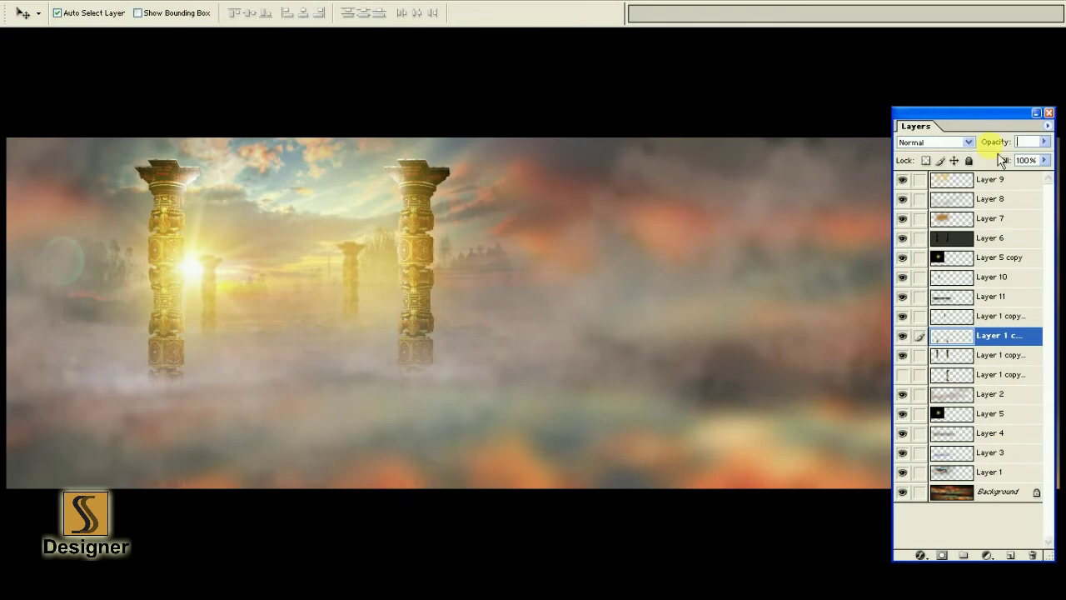
{"action": "type", "text": "35"}
- Blur the reflection with a 5 px Gaussian Blur, erase it at 45% opacity, and move it down a layer
{"action": "key", "text": "alt+t"}
{"action": "key", "text": "b"}
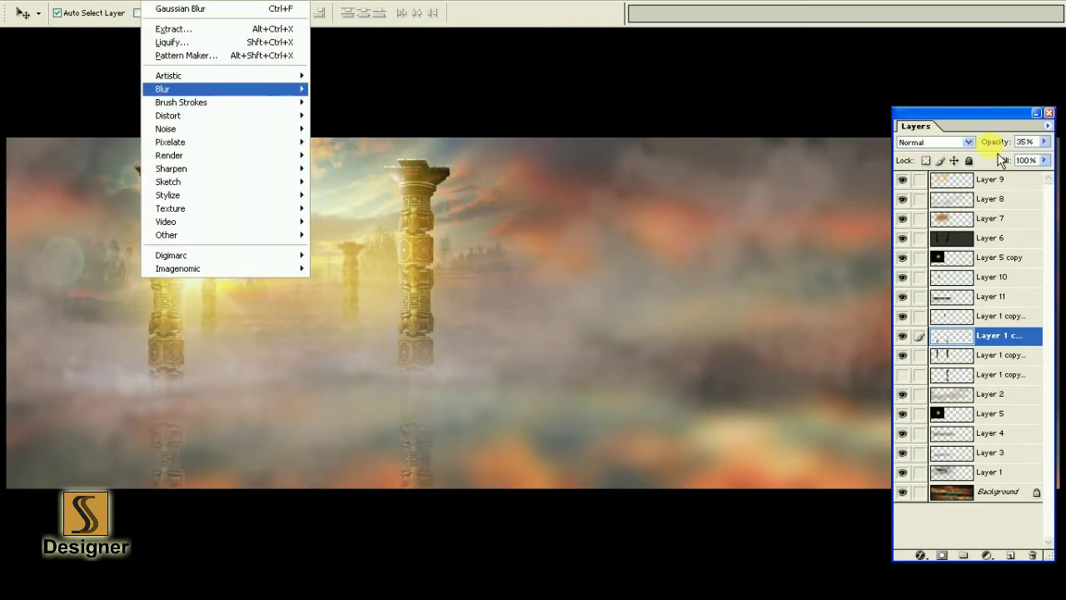
{"action": "key", "text": "g"}
{"action": "type", "text": "5"}
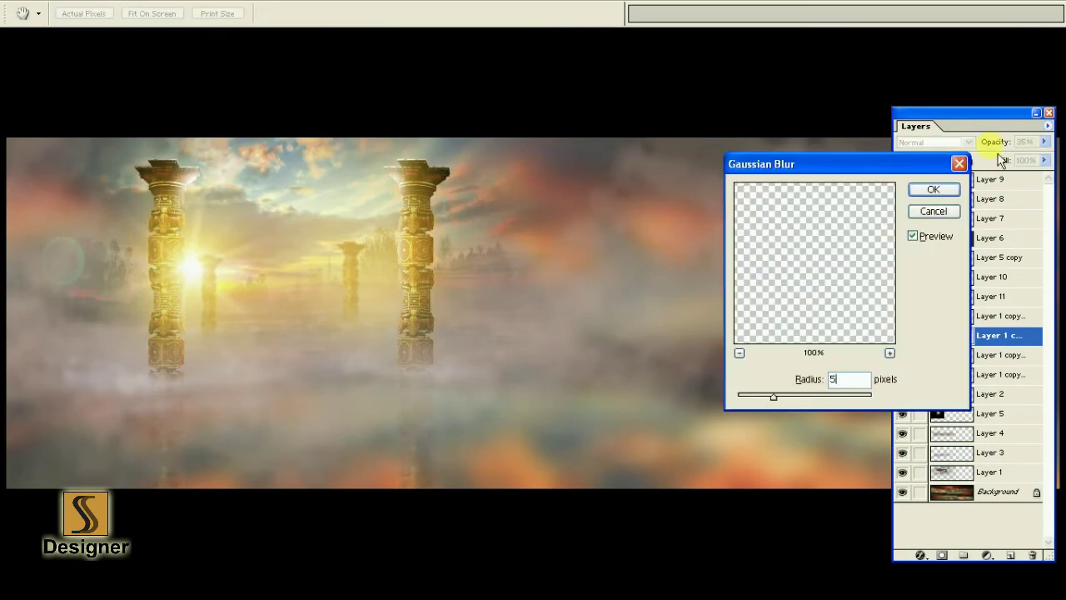
{"action": "key", "text": "Return"}
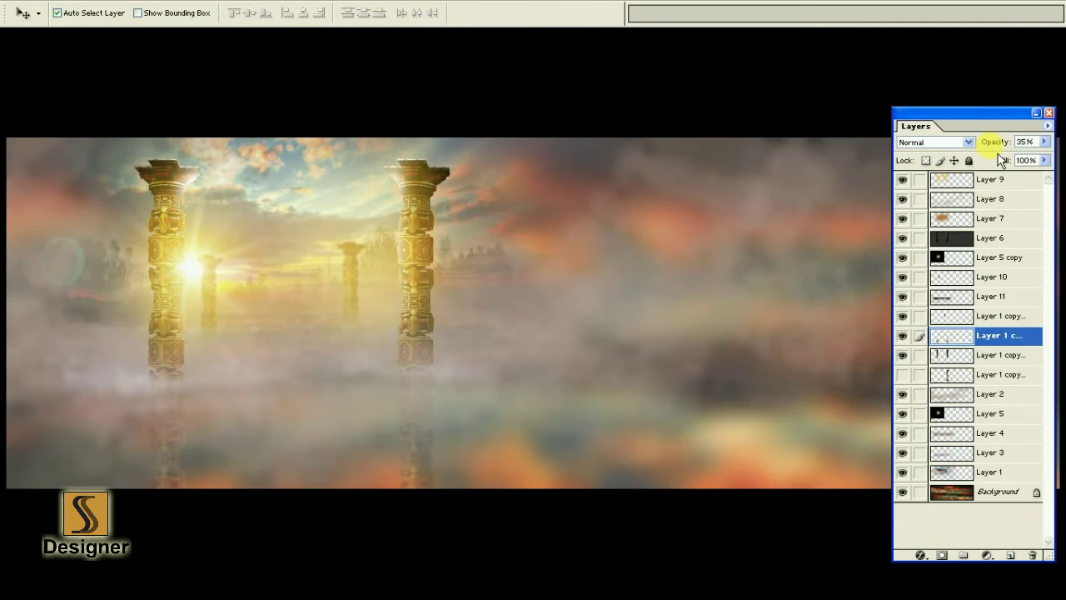
{"action": "key", "text": "e"}
{"action": "type", "text": "45"}
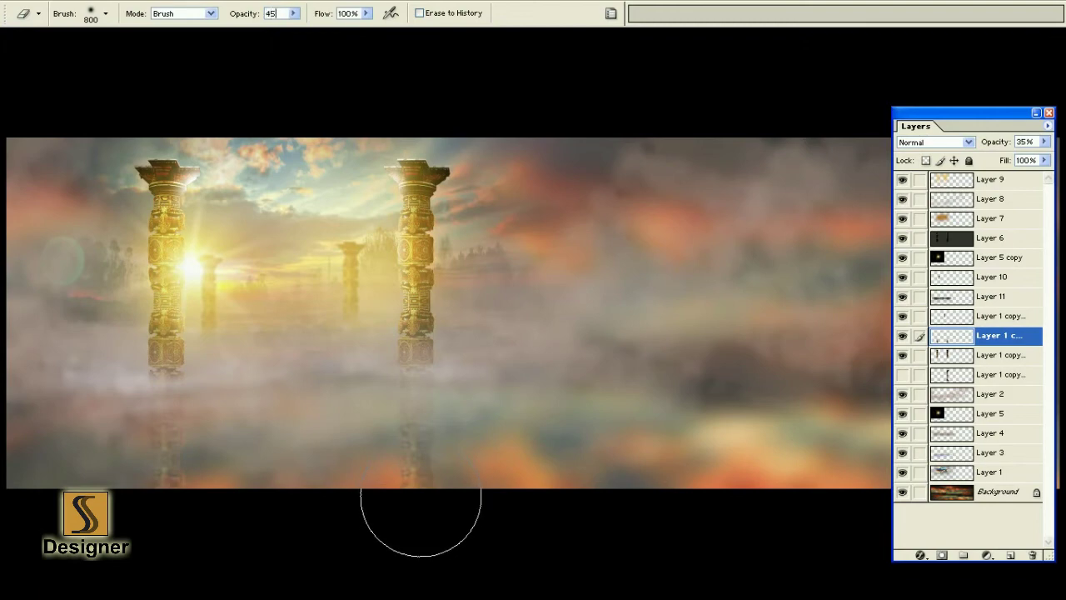
{"action": "key", "text": "Return"}
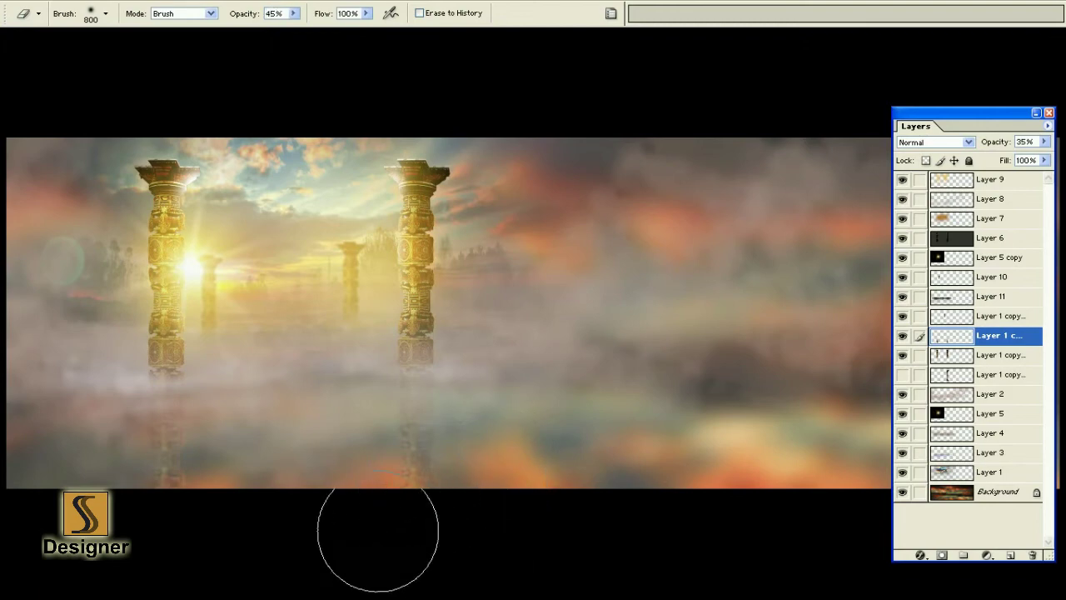
{"action": "key", "text": "v"}
{"action": "left_click_drag", "start_coordinate": [995, 335], "coordinate": [982, 365]}
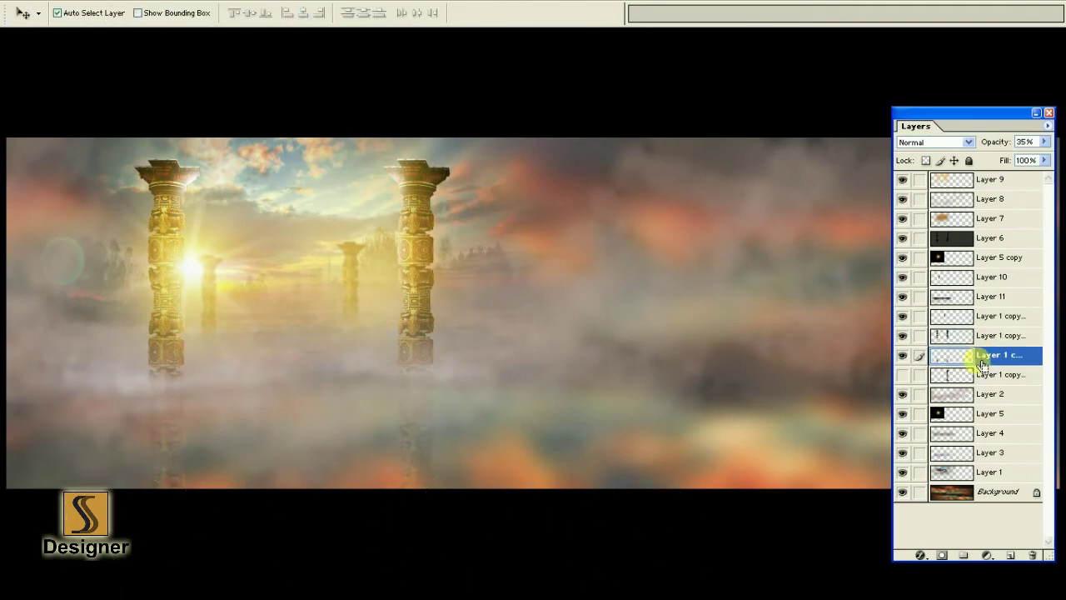
- Add a new layer below the Layer 1 copy and ready a soft light-grey brush at 40% opacity
{"action": "left_click", "coordinate": [1010, 555]}
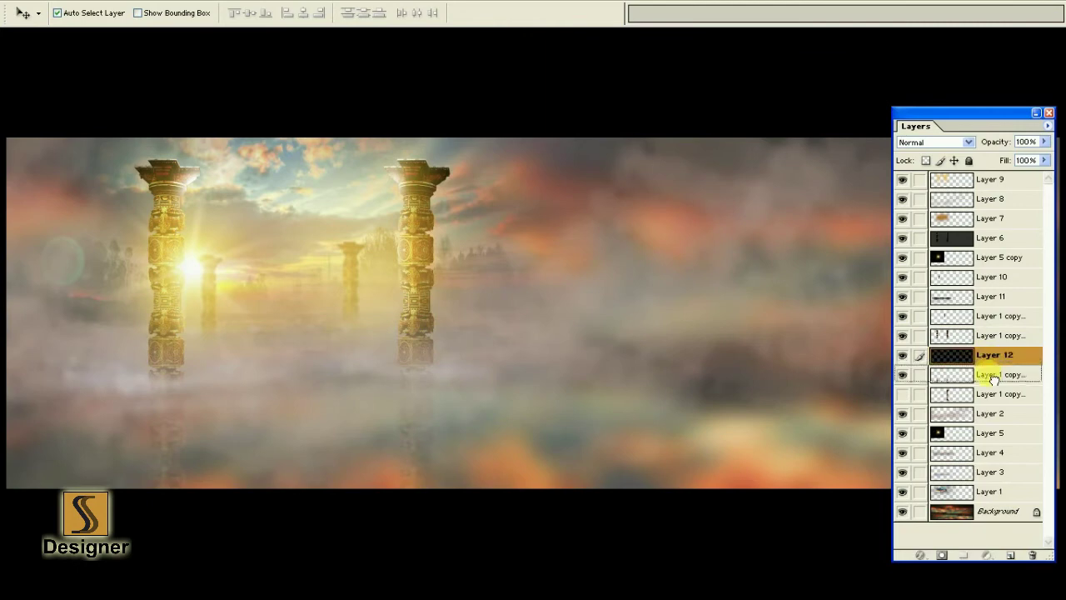
{"action": "left_click_drag", "start_coordinate": [992, 368], "coordinate": [991, 381]}
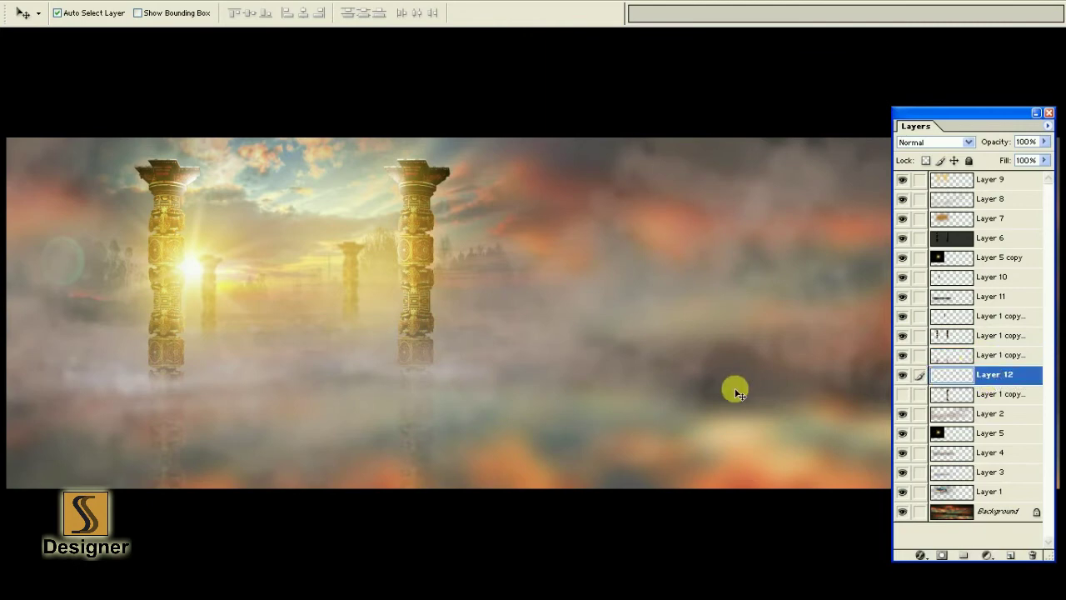
{"action": "key", "text": "Tab"}
{"action": "key", "text": "Tab"}
{"action": "left_click", "coordinate": [37, 162]}
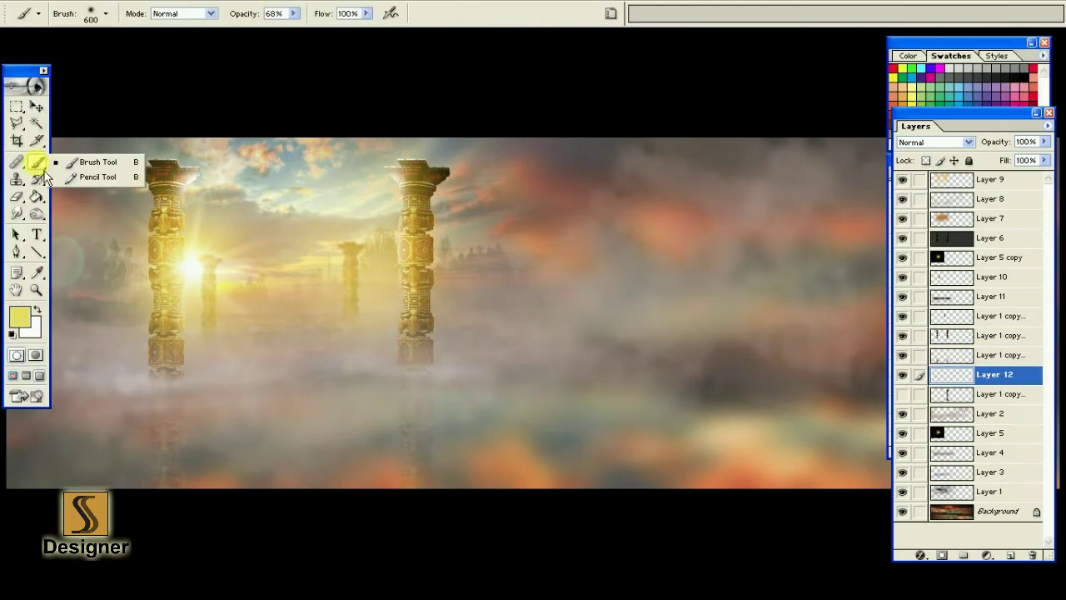
{"action": "left_click", "coordinate": [91, 164]}
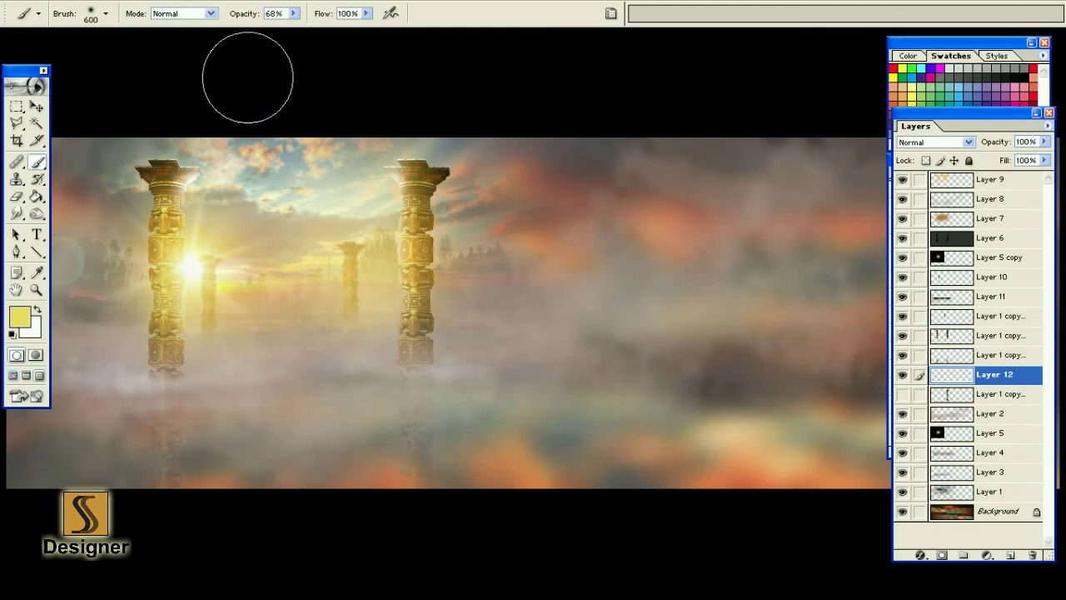
{"action": "left_click", "coordinate": [20, 316]}
{"action": "left_click", "coordinate": [345, 383]}
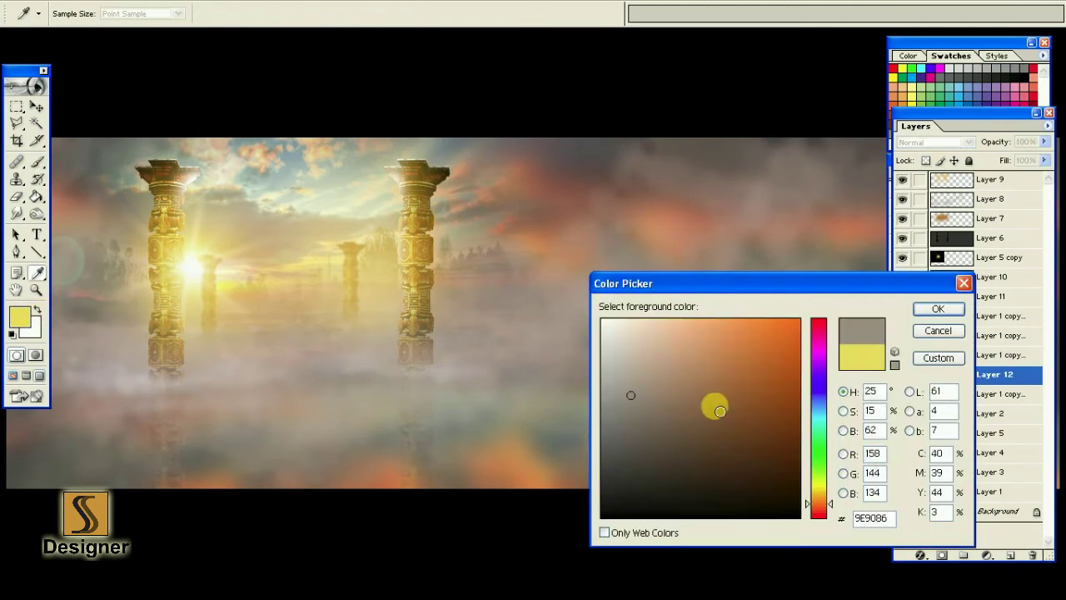
{"action": "left_click_drag", "start_coordinate": [345, 384], "coordinate": [365, 369]}
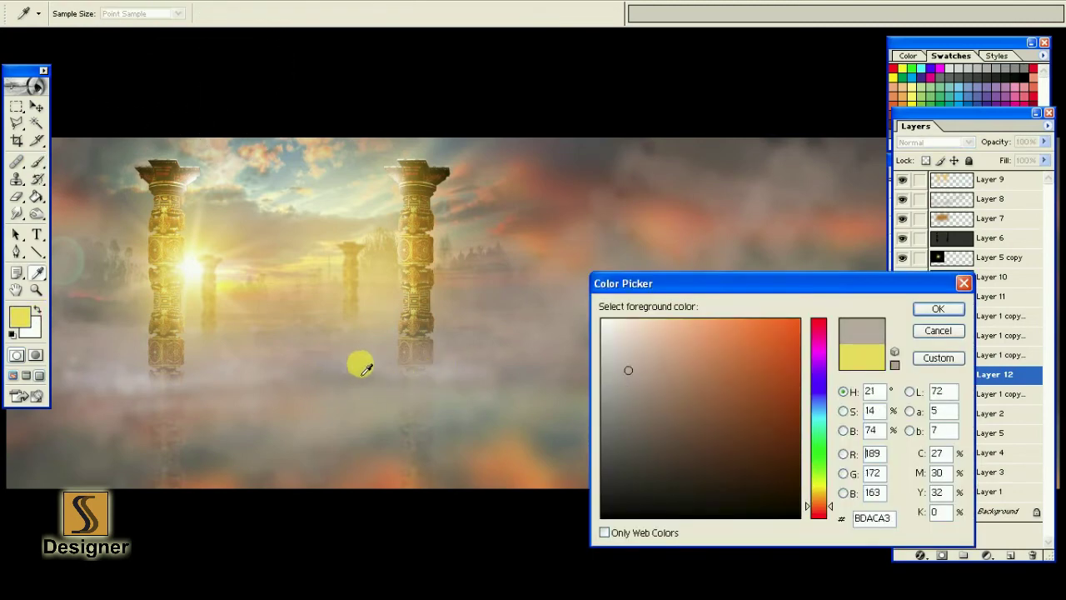
{"action": "mouse_move", "coordinate": [613, 381]}
{"action": "left_mouse_down"}
{"action": "mouse_move", "coordinate": [628, 369]}
{"action": "mouse_move", "coordinate": [619, 364]}
{"action": "left_mouse_up"}
{"action": "key", "text": "Return"}
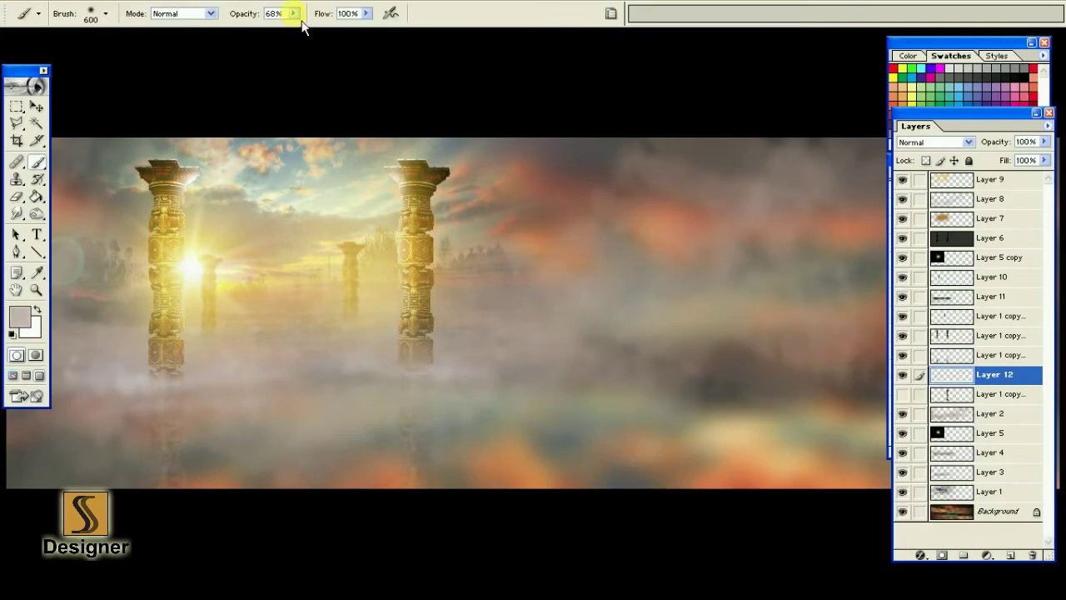
{"action": "type", "text": "40"}
{"action": "key", "text": "Return"}
- Paint soft pale mist across the pillar bases and their reflections
{"action": "key", "text": "bracketright"}
{"action": "key", "text": "ctrl+minus"}
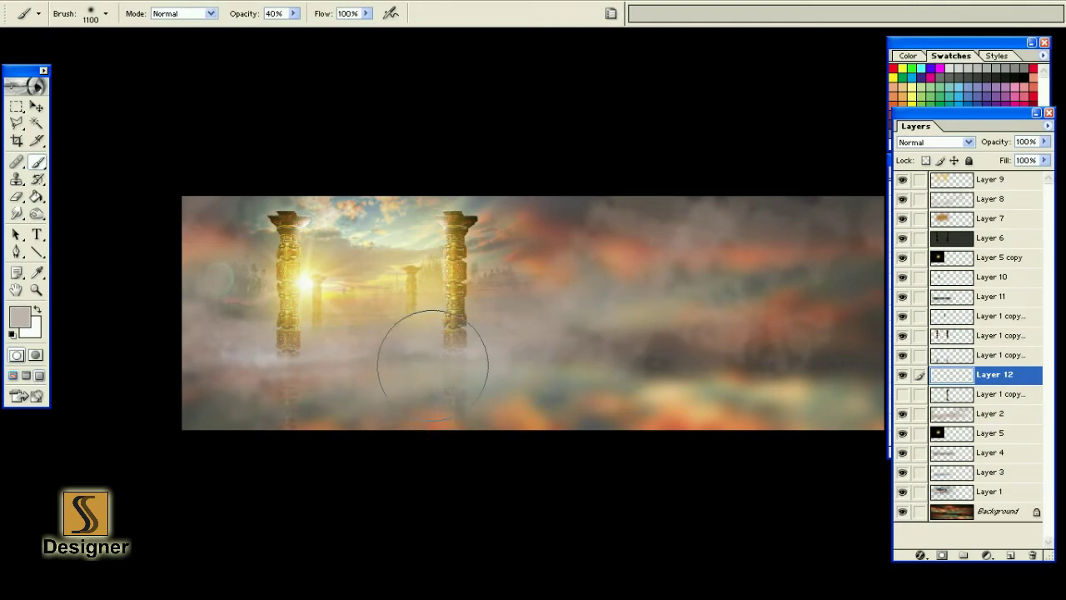
{"action": "key", "text": "bracketleft"}
{"action": "key", "text": "bracketleft"}
{"action": "key", "text": "bracketleft"}
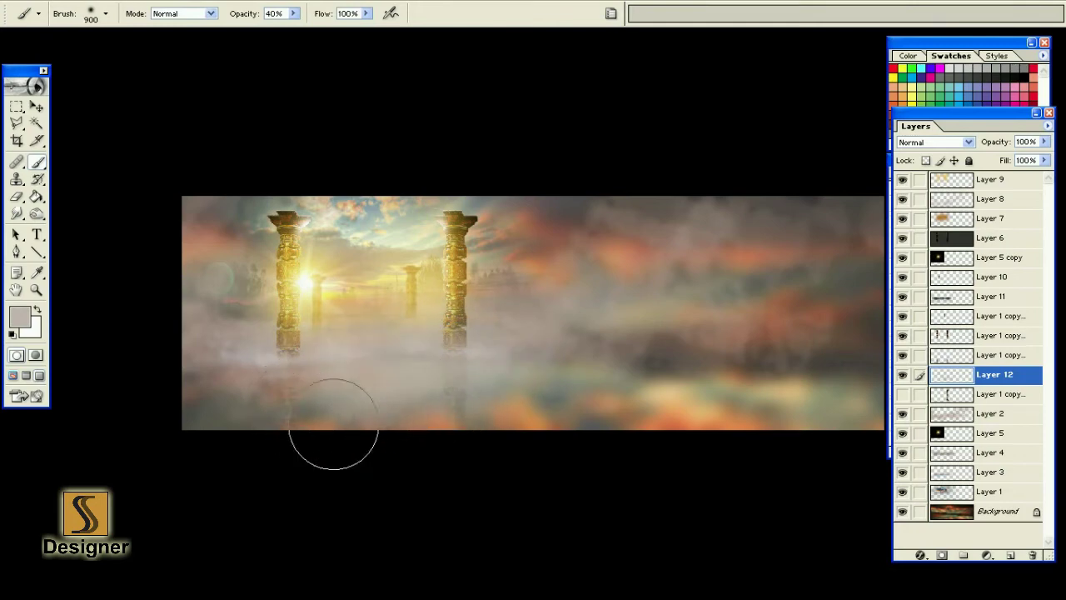
{"action": "left_click_drag", "start_coordinate": [311, 400], "coordinate": [317, 391]}
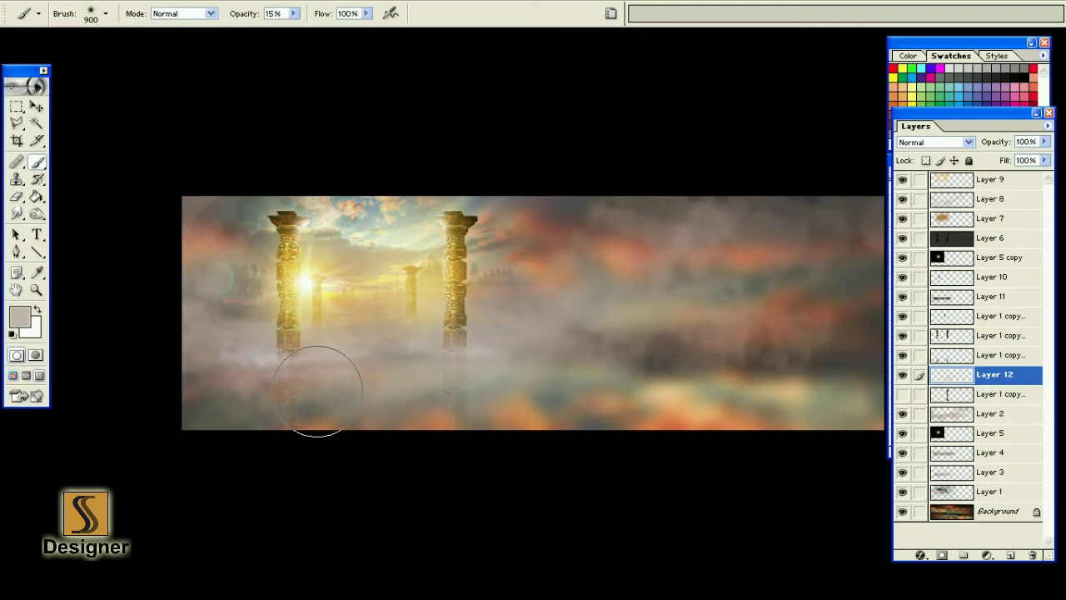
{"action": "key", "text": "ctrl+plus"}
{"action": "key", "text": "bracketleft"}
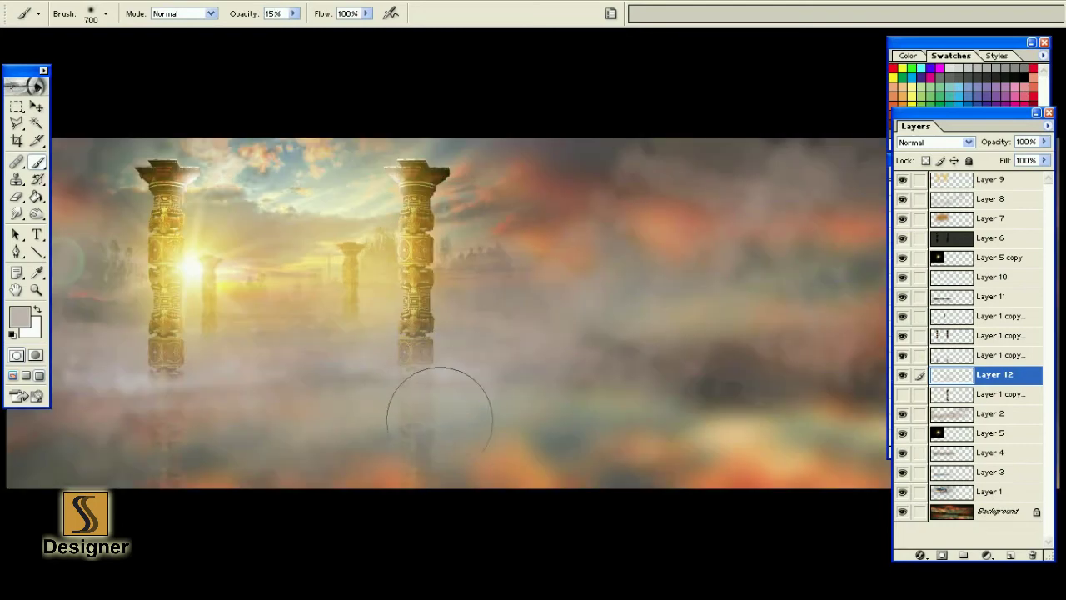
{"action": "left_click_drag", "start_coordinate": [447, 403], "coordinate": [167, 452]}
{"action": "key", "text": "bracketright"}
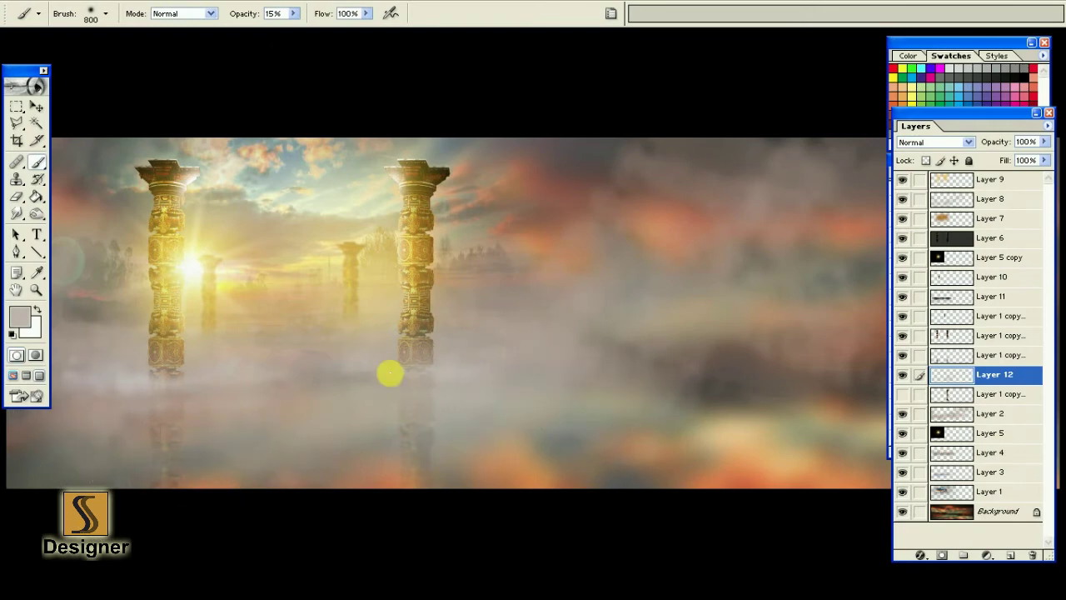
{"action": "key", "text": "Tab"}
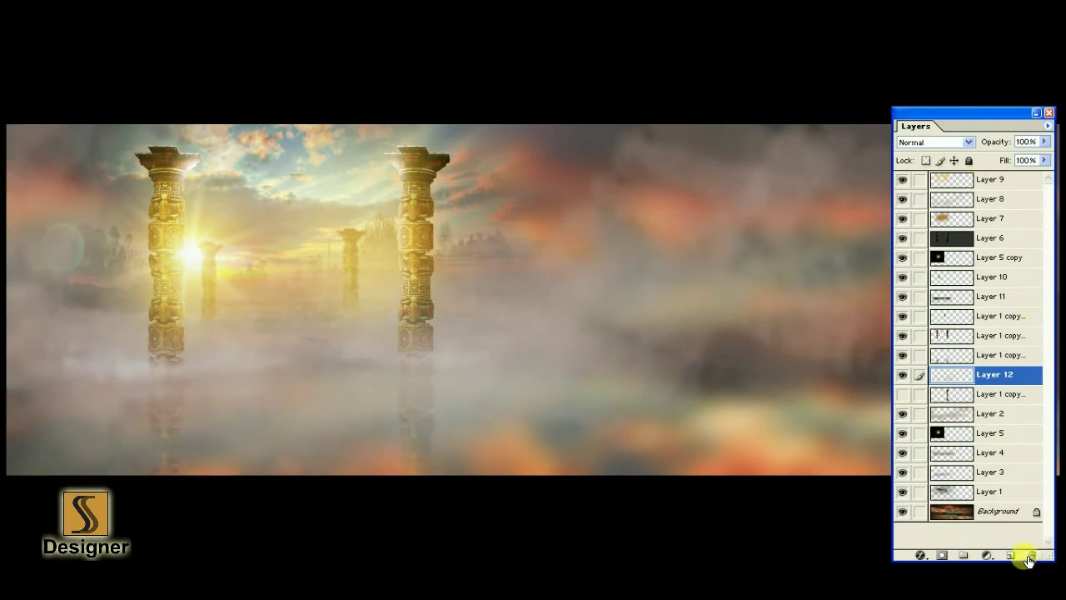
- Add a new top layer and fill it entirely with dark charcoal using the Paint Bucket
{"action": "left_click", "coordinate": [1011, 556]}
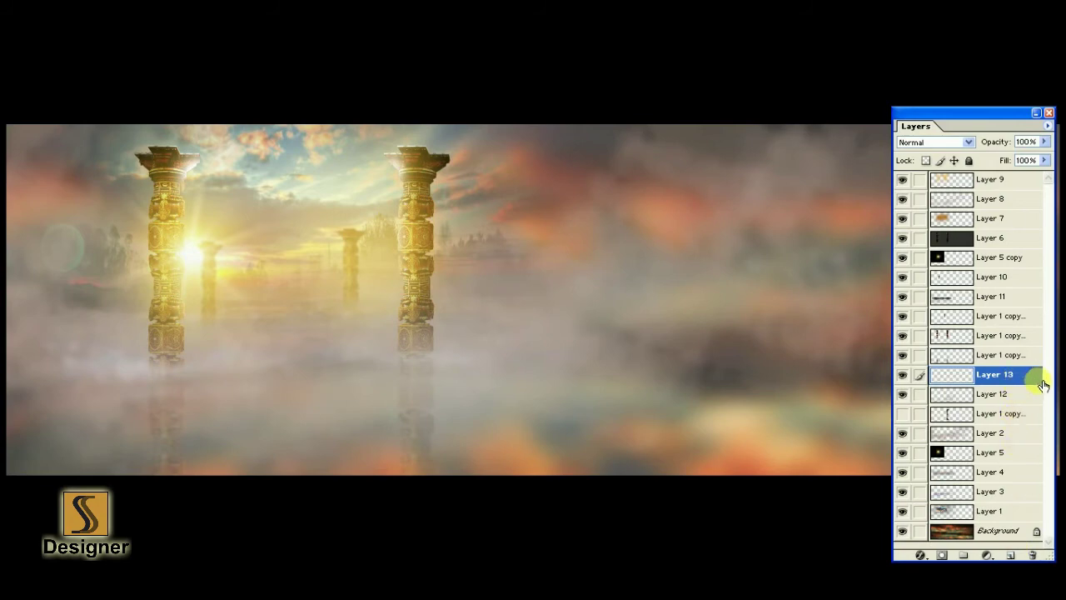
{"action": "key", "text": "ctrl+shift+bracketright"}
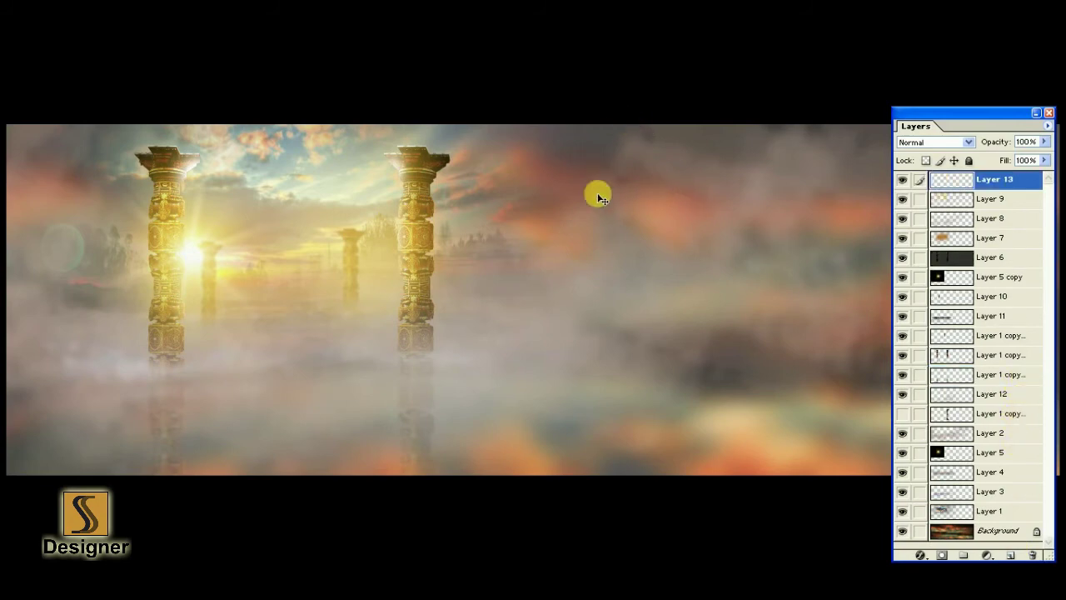
{"action": "key", "text": "alt+w"}
{"action": "left_click", "coordinate": [221, 40]}
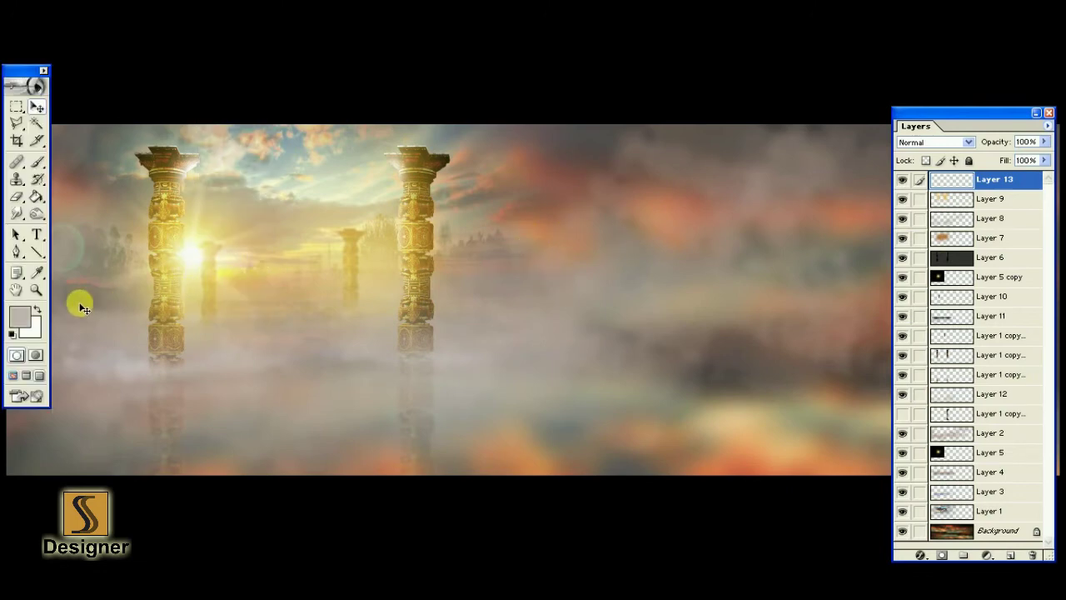
{"action": "left_click", "coordinate": [20, 317]}
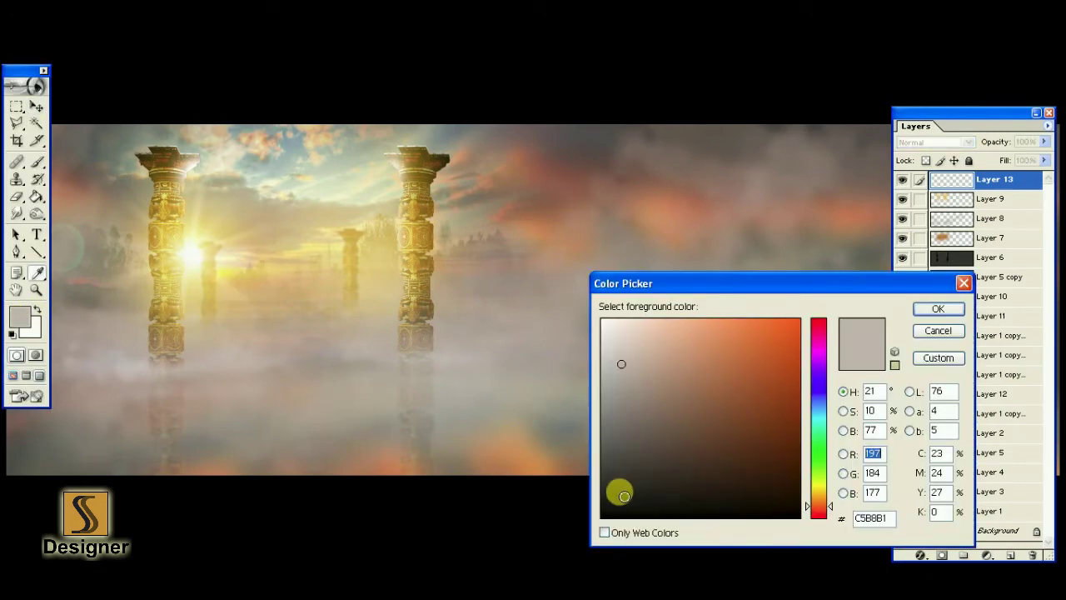
{"action": "left_click", "coordinate": [623, 497]}
{"action": "key", "text": "Return"}
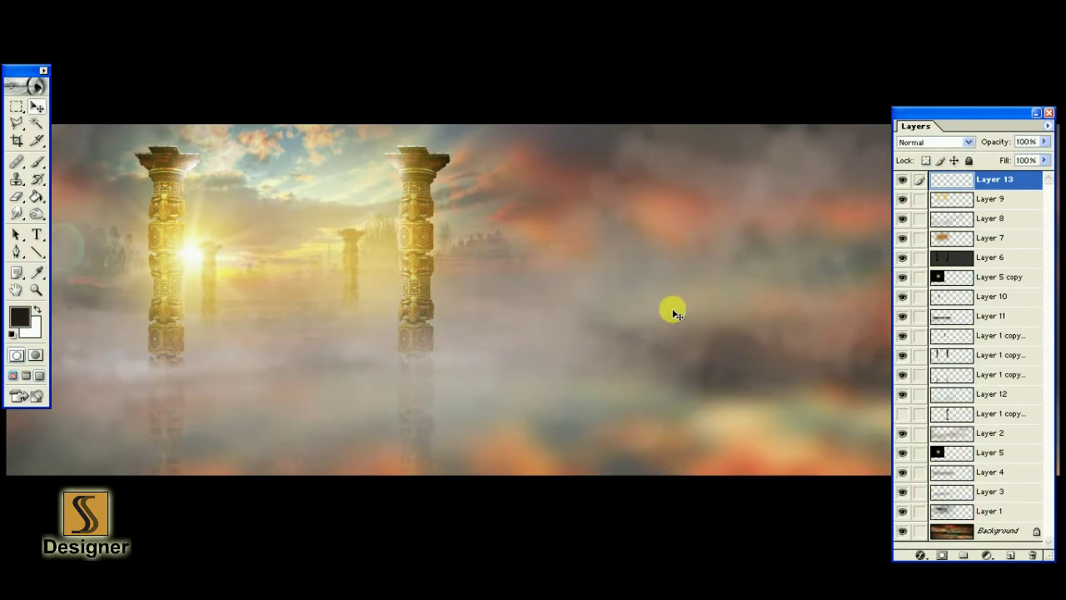
{"action": "left_click", "coordinate": [42, 203]}
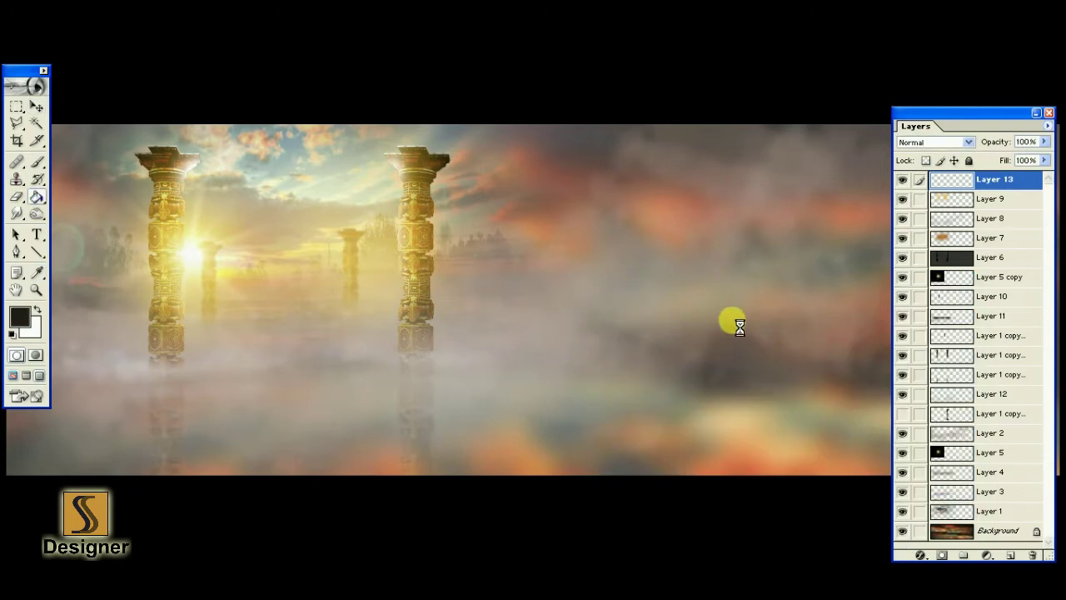
{"action": "left_click", "coordinate": [125, 184]}
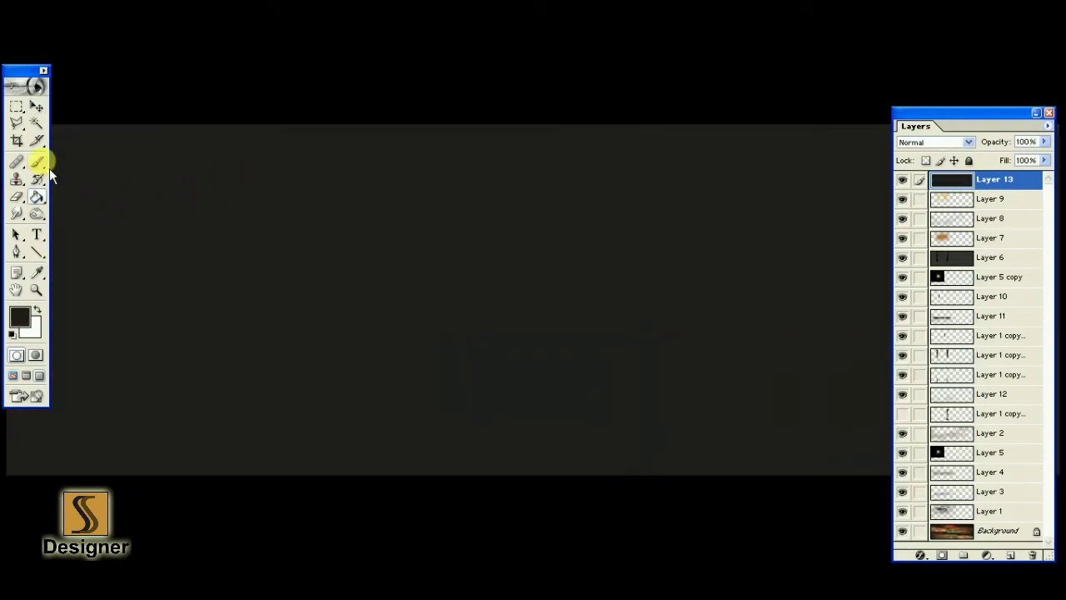
{"action": "left_click", "coordinate": [16, 197]}
- Erase the dark layer's centre with a ~220 px eraser at 100%, leaving a dark vignette
{"action": "left_click", "coordinate": [78, 195]}
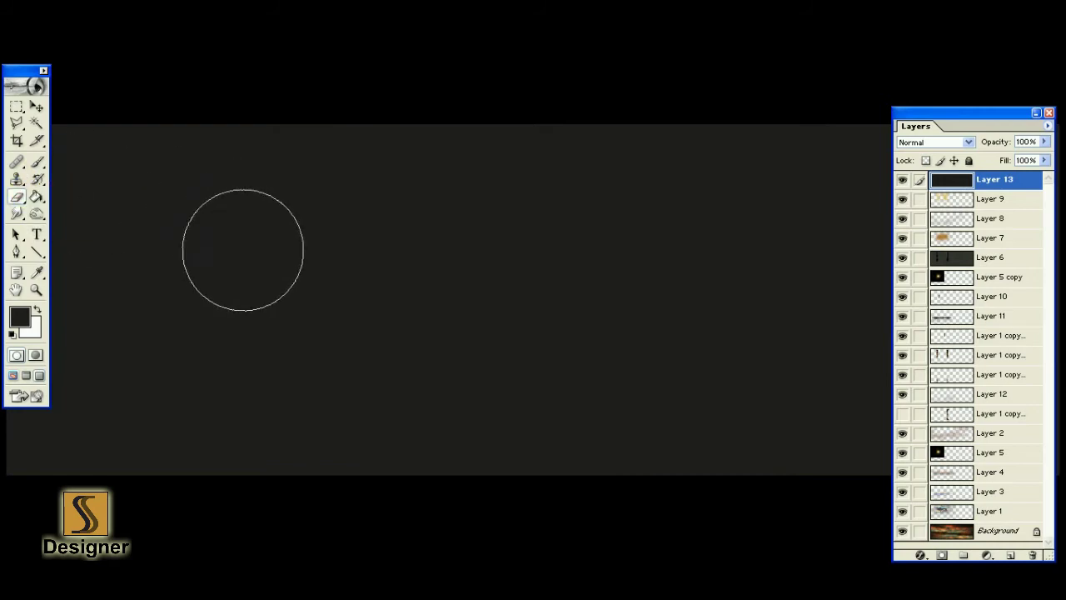
{"action": "left_click", "coordinate": [331, 299]}
{"action": "key", "text": "Return"}
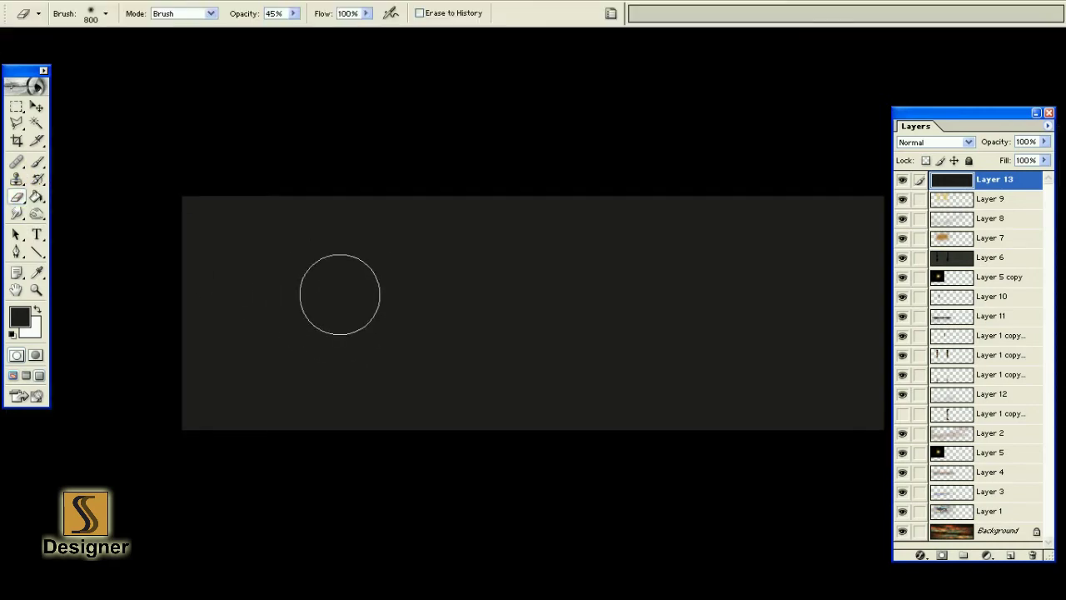
{"action": "type", "text": "100"}
{"action": "key", "text": "Return"}
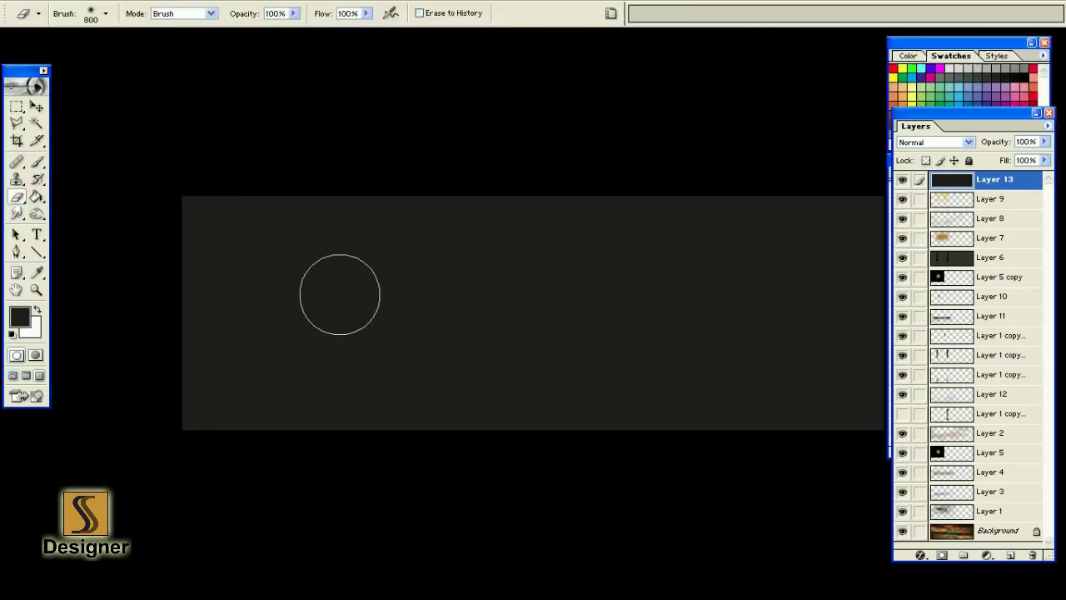
{"action": "key", "text": "Tab"}
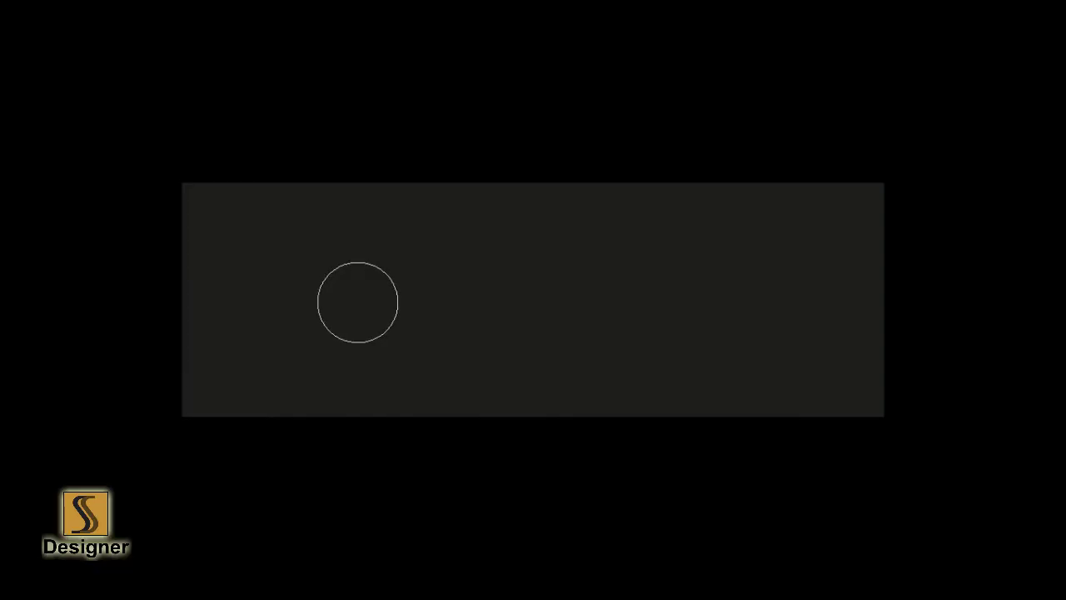
{"action": "key", "text": "bracketright"}
{"action": "key", "text": "bracketright"}
{"action": "key", "text": "bracketright"}
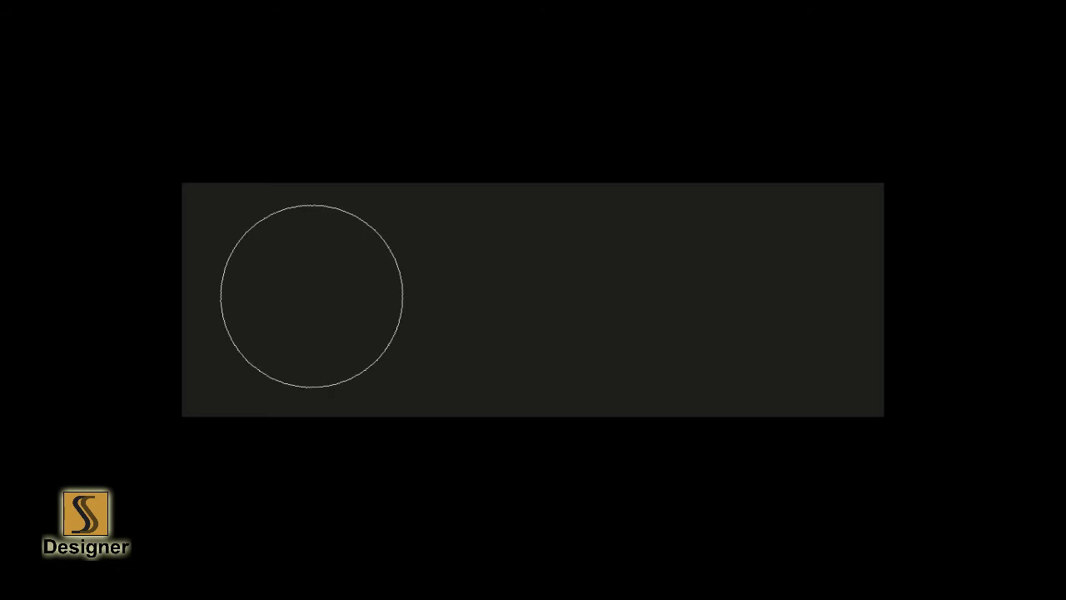
{"action": "mouse_move", "coordinate": [312, 296]}
{"action": "left_mouse_down"}
{"action": "mouse_move", "coordinate": [761, 294]}
{"action": "mouse_move", "coordinate": [326, 293]}
{"action": "left_mouse_up"}
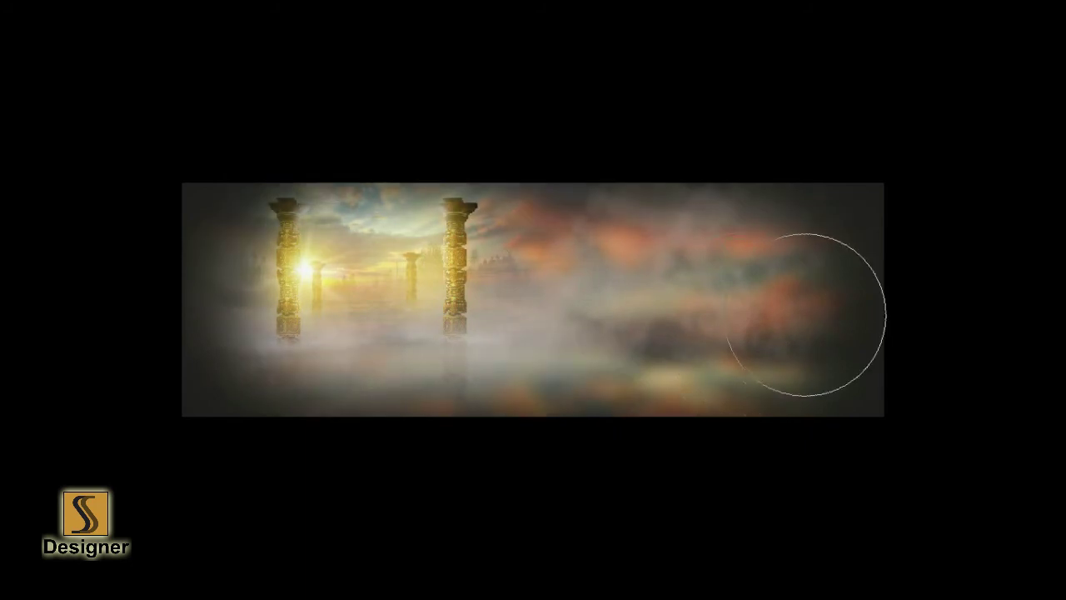
{"action": "key", "text": "ctrl+0"}
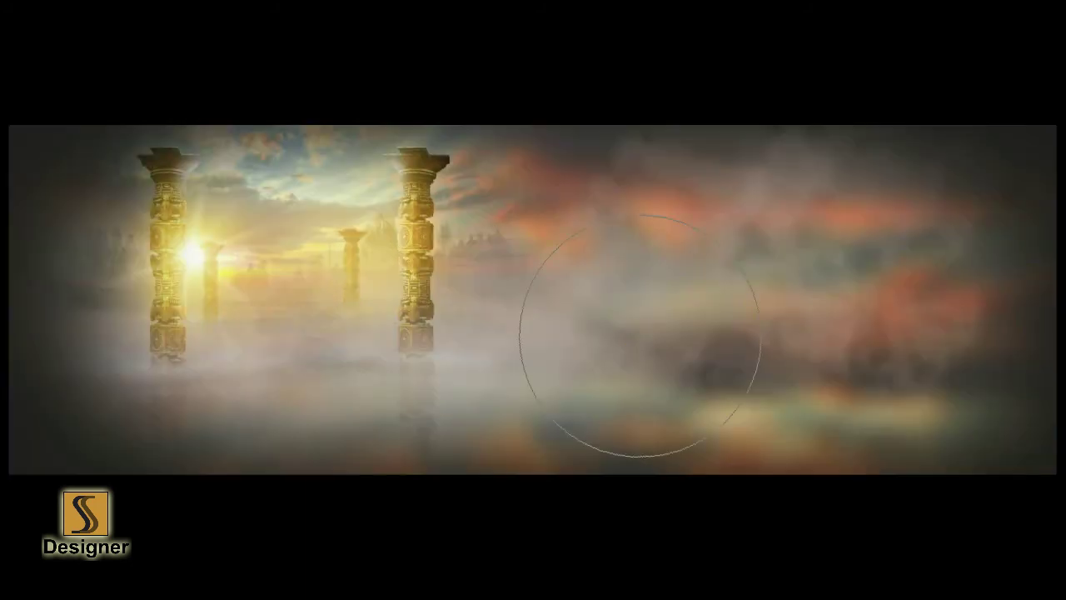
{"action": "key", "text": "F7"}
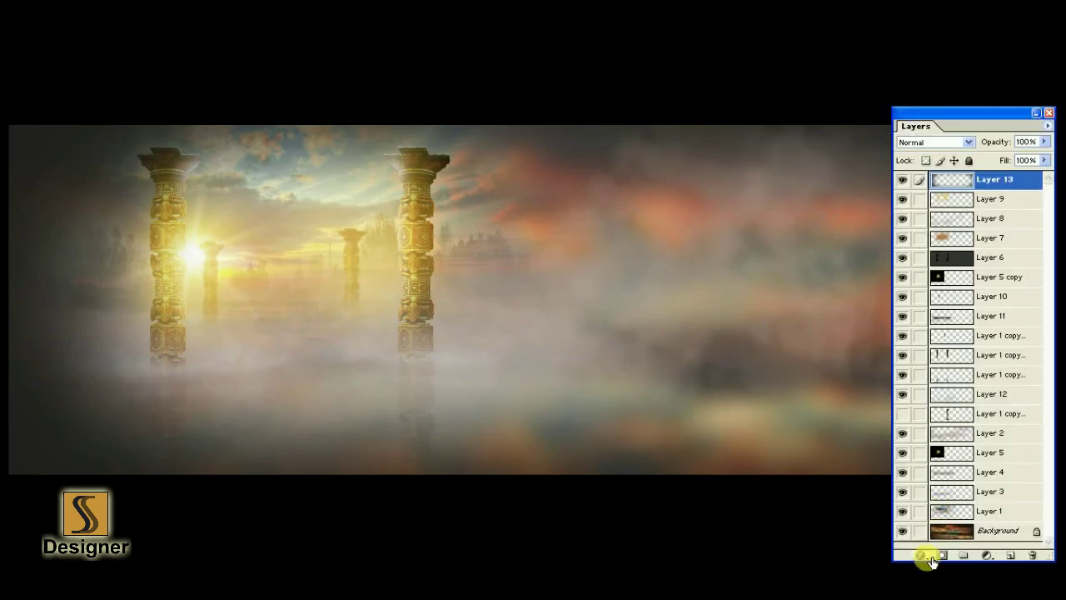
- Add a Gradient Overlay to Layer 13 with its left stop set to dark navy 111E34
{"action": "left_click", "coordinate": [925, 556]}
{"action": "left_click", "coordinate": [941, 408]}
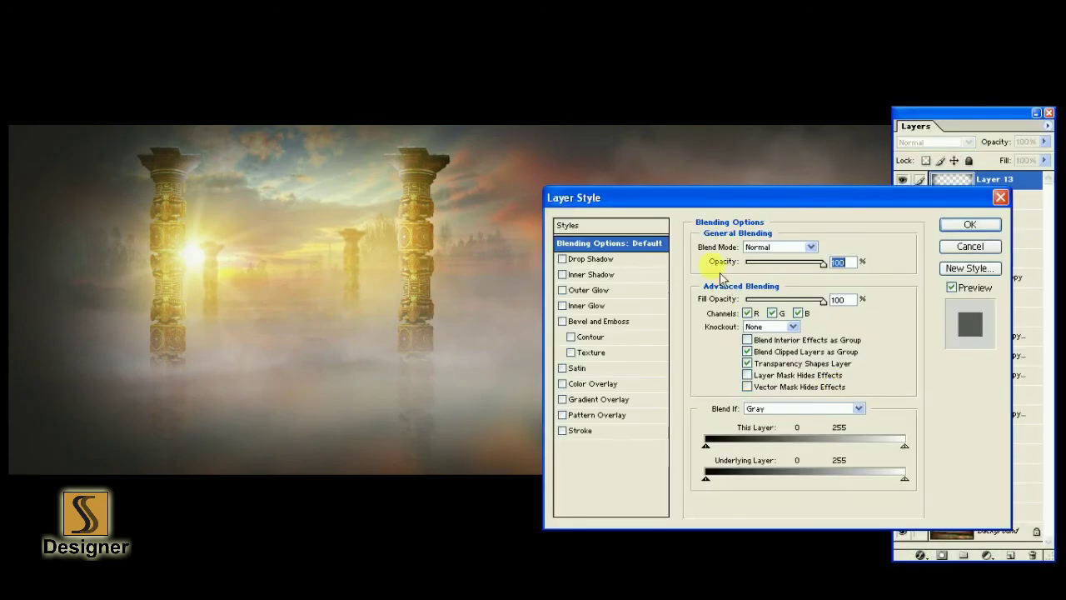
{"action": "left_click_drag", "start_coordinate": [682, 199], "coordinate": [652, 68]}
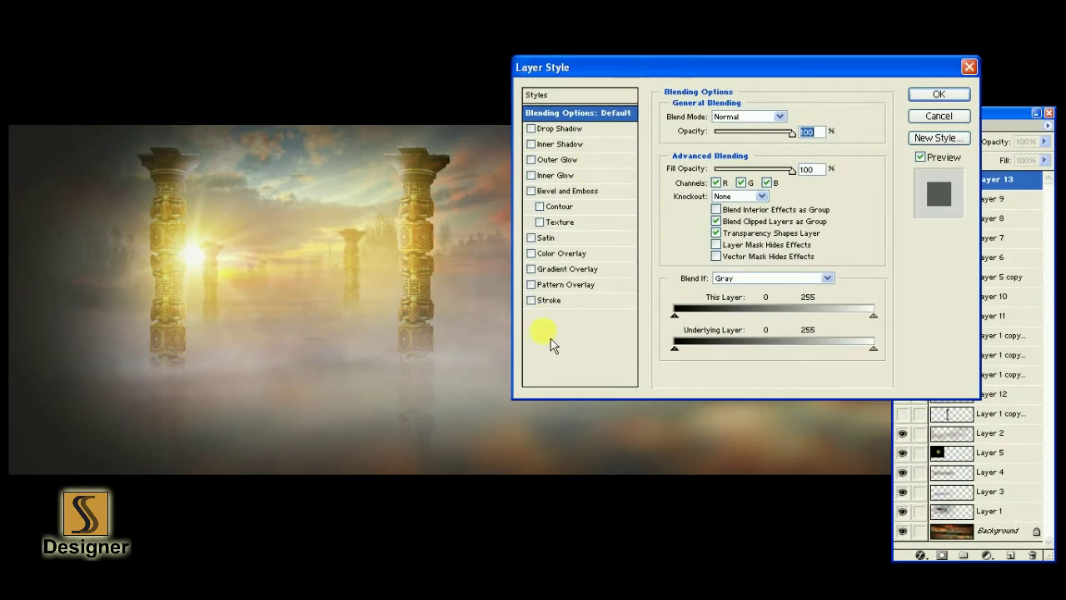
{"action": "left_click", "coordinate": [568, 268]}
{"action": "left_click", "coordinate": [761, 150]}
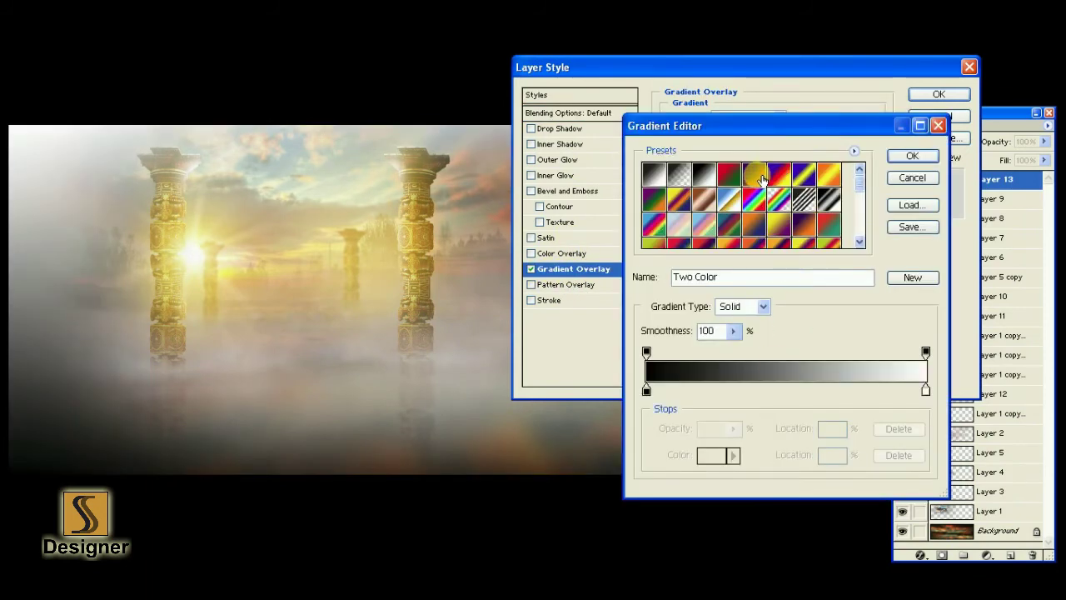
{"action": "left_click", "coordinate": [647, 389]}
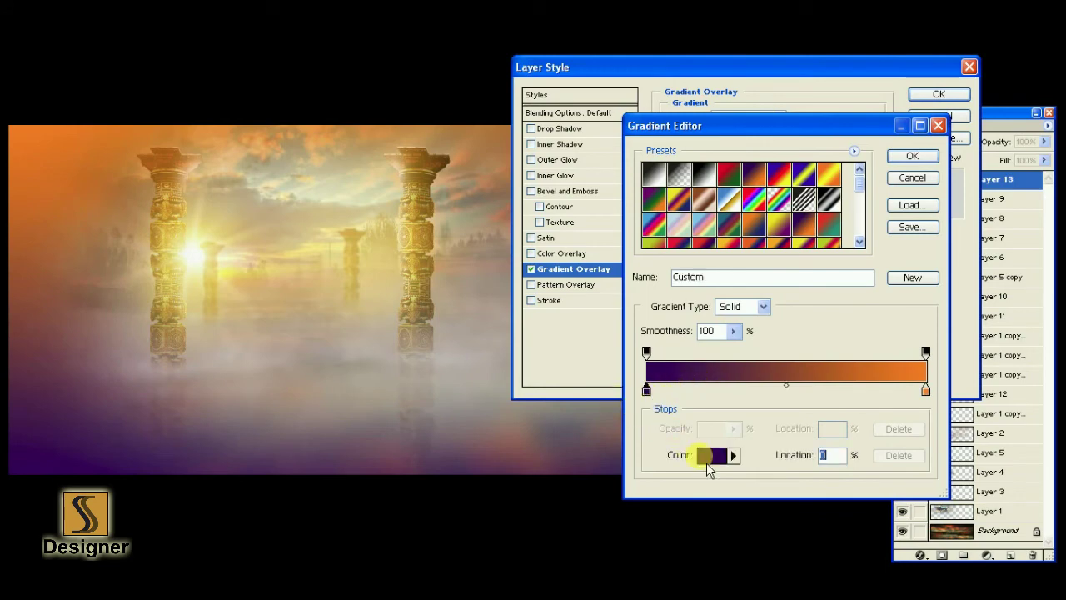
{"action": "left_click", "coordinate": [709, 455]}
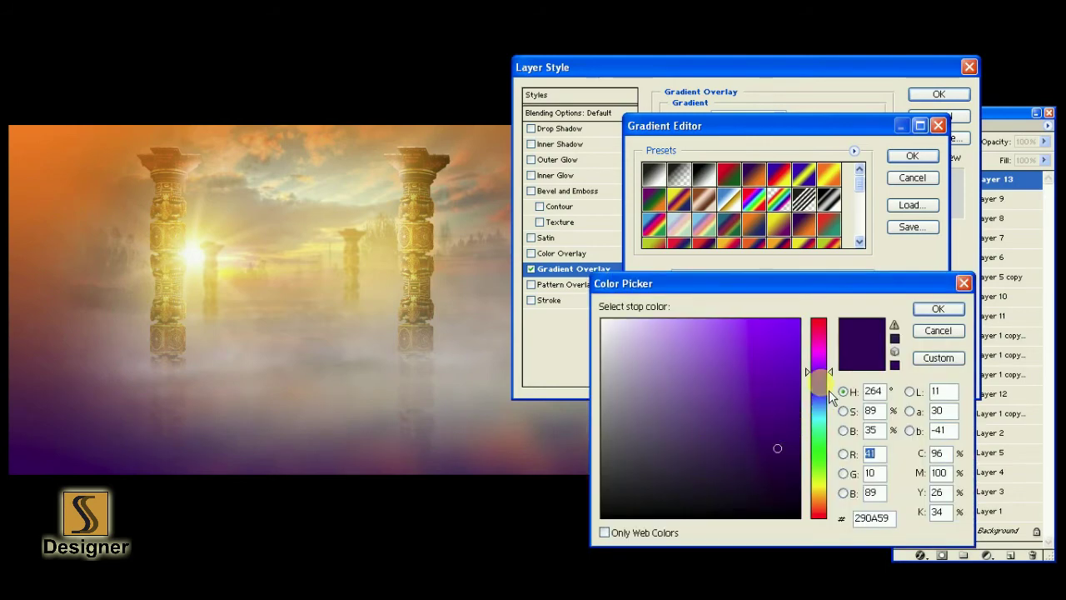
{"action": "left_click_drag", "start_coordinate": [827, 400], "coordinate": [826, 406]}
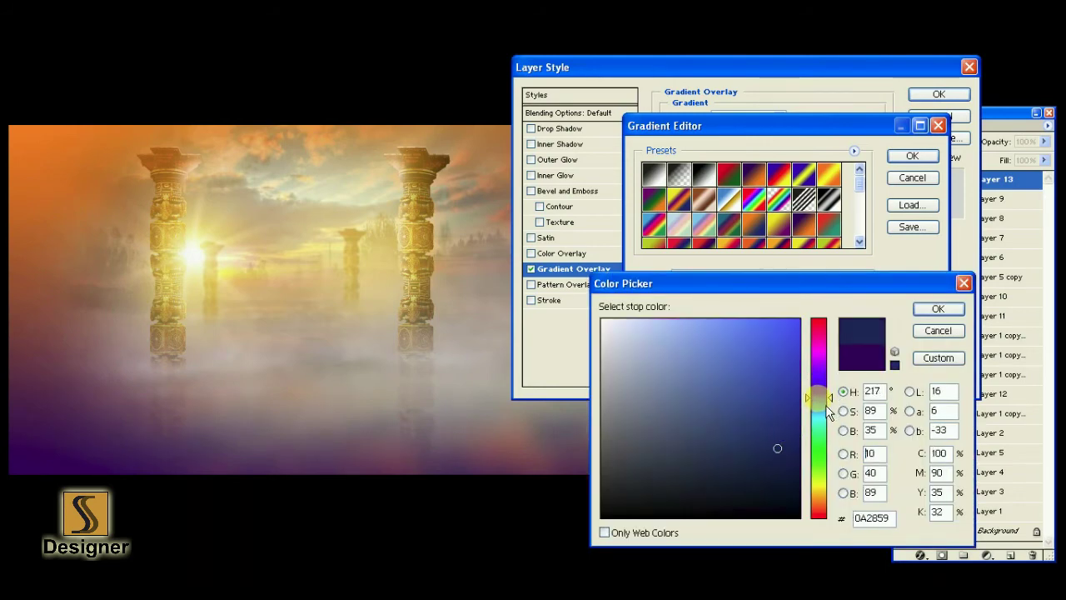
{"action": "left_click_drag", "start_coordinate": [782, 438], "coordinate": [738, 482]}
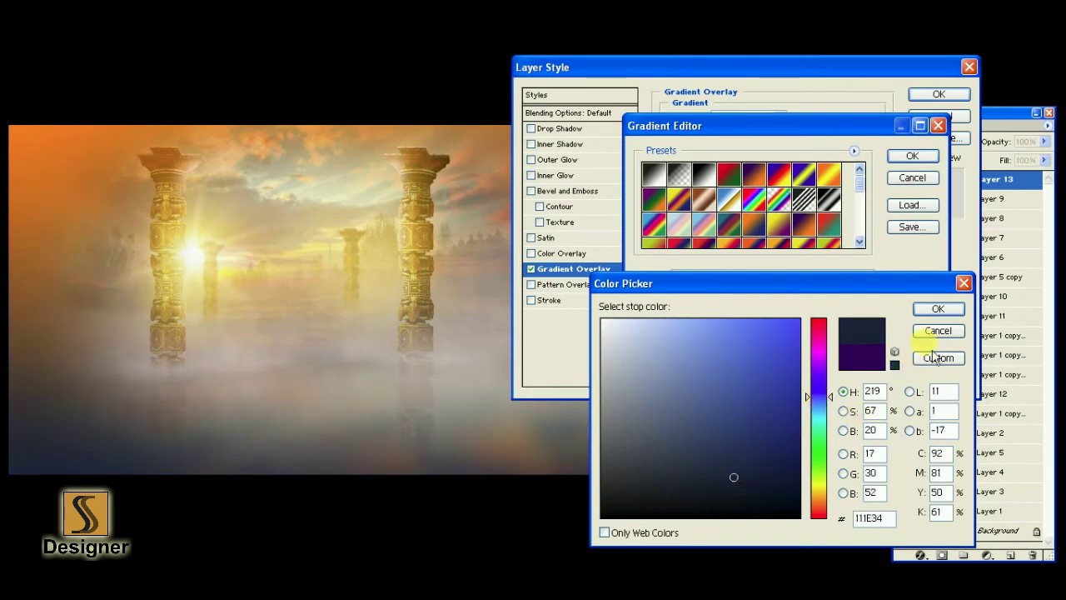
{"action": "left_click", "coordinate": [938, 308]}
{"action": "left_click", "coordinate": [911, 157]}
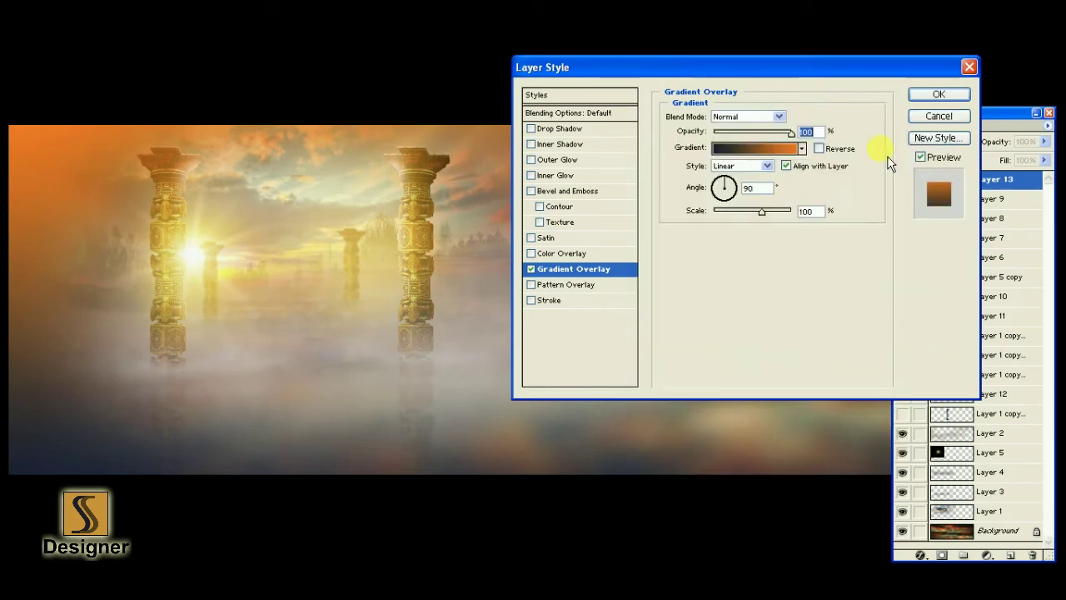
- Change the gradient overlay style to Radial and reverse it
{"action": "left_click", "coordinate": [819, 148]}
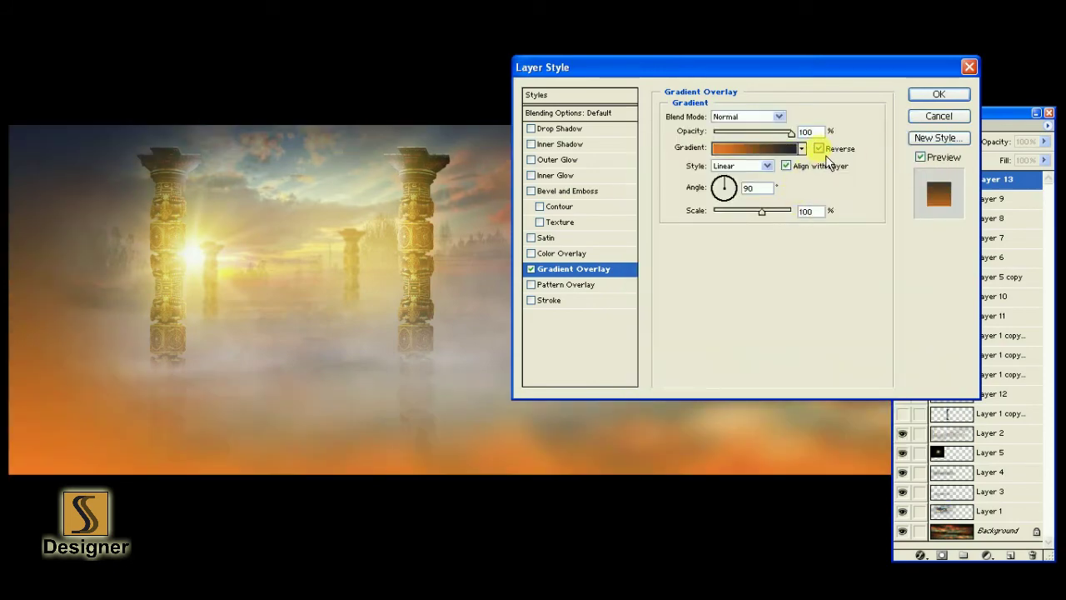
{"action": "left_click", "coordinate": [820, 148]}
{"action": "left_click", "coordinate": [745, 166]}
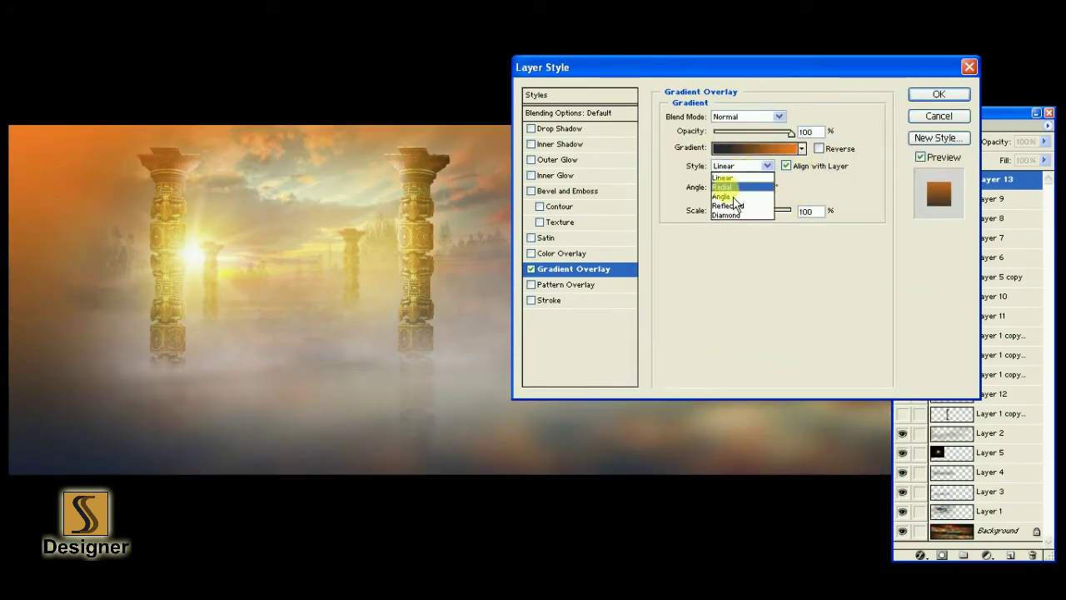
{"action": "left_click", "coordinate": [726, 187]}
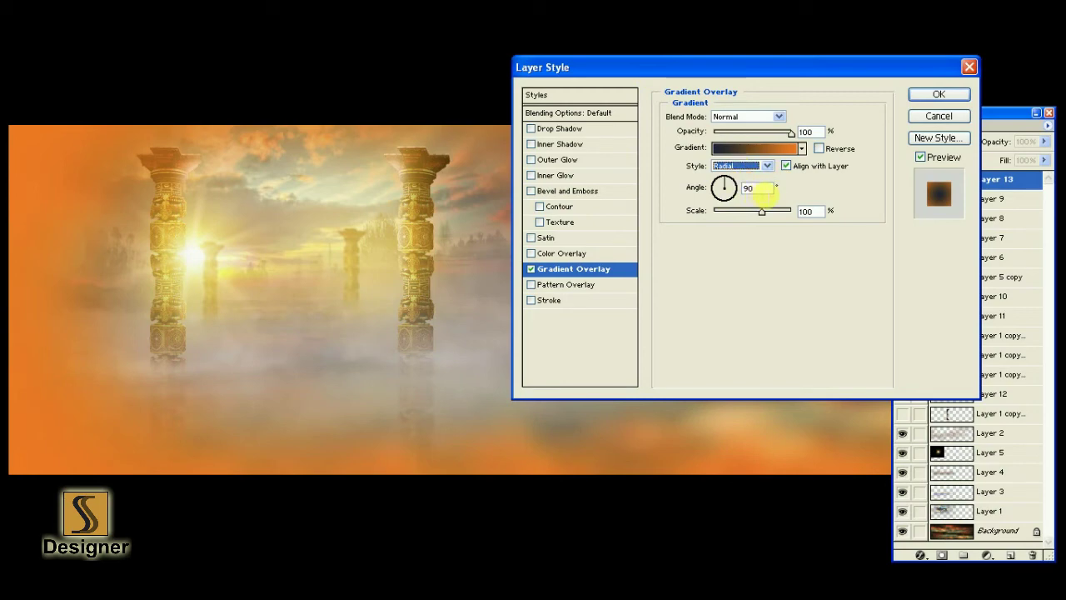
{"action": "left_click", "coordinate": [753, 149]}
{"action": "left_click", "coordinate": [935, 122]}
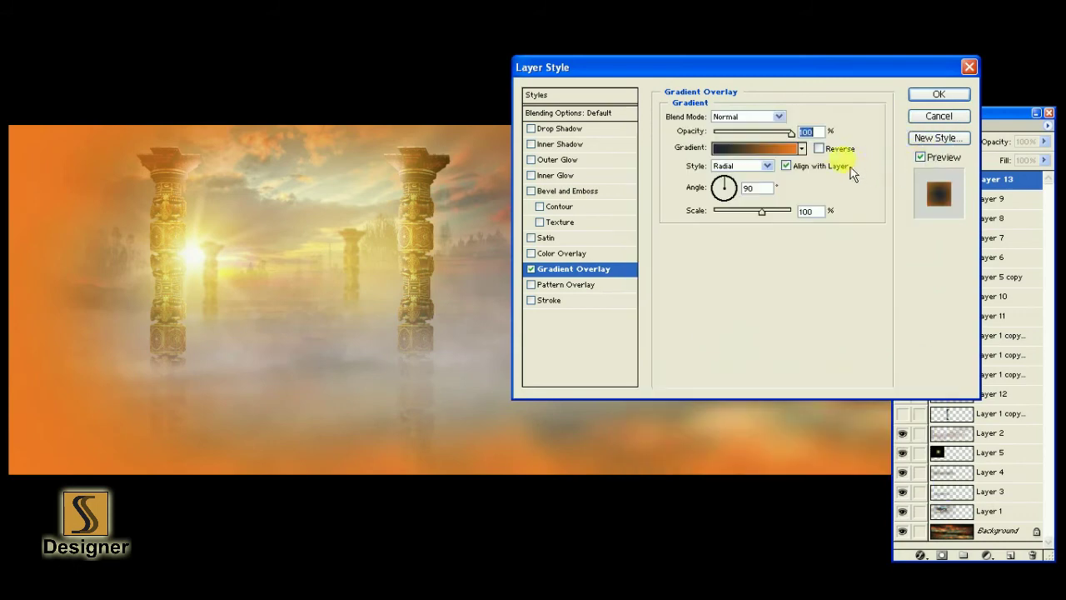
{"action": "left_click", "coordinate": [818, 148]}
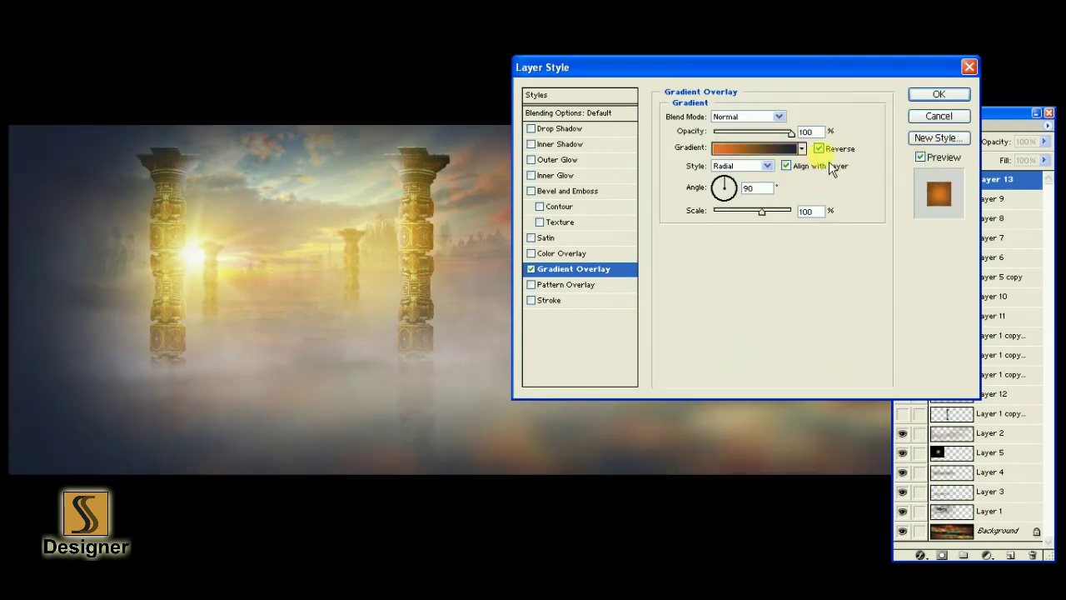
- Change the gradient's left stop to near-black 17191C
{"action": "left_click", "coordinate": [786, 151]}
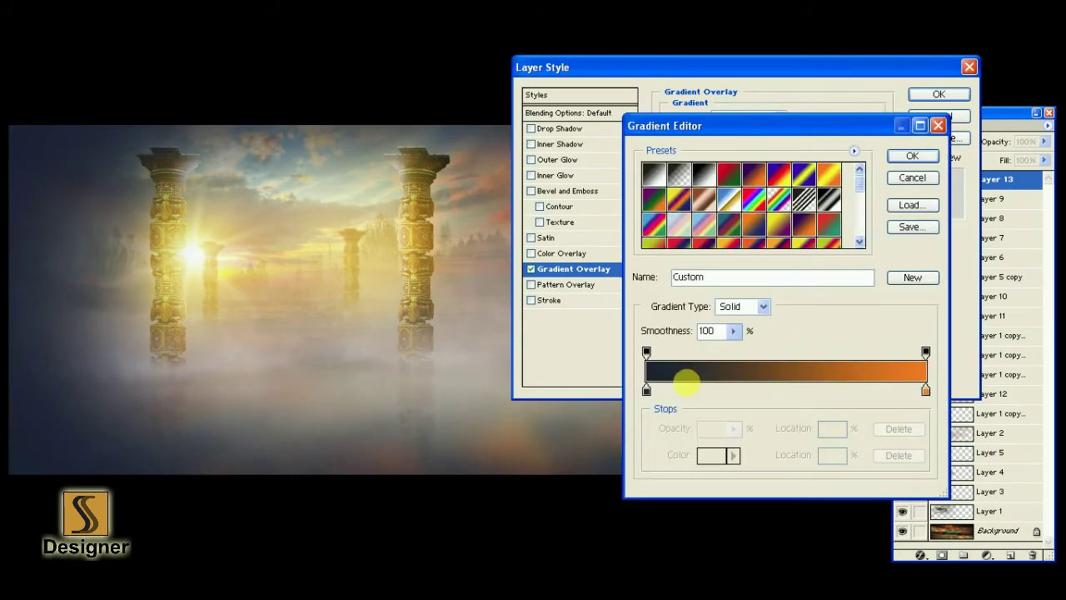
{"action": "left_click", "coordinate": [652, 398]}
{"action": "left_click", "coordinate": [715, 455]}
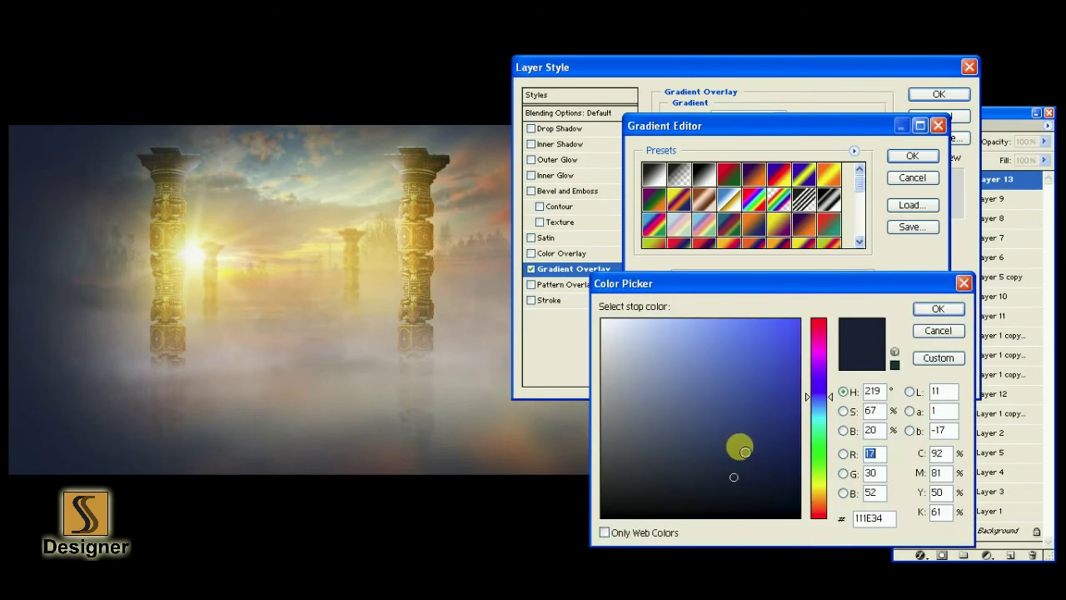
{"action": "left_click_drag", "start_coordinate": [741, 481], "coordinate": [668, 484]}
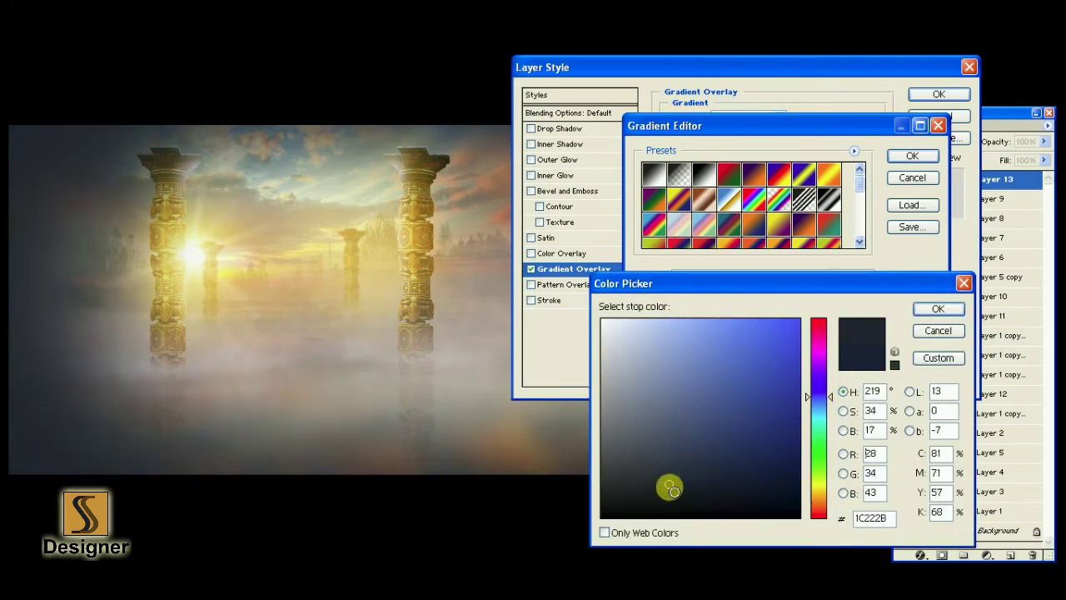
{"action": "left_click_drag", "start_coordinate": [674, 492], "coordinate": [634, 496]}
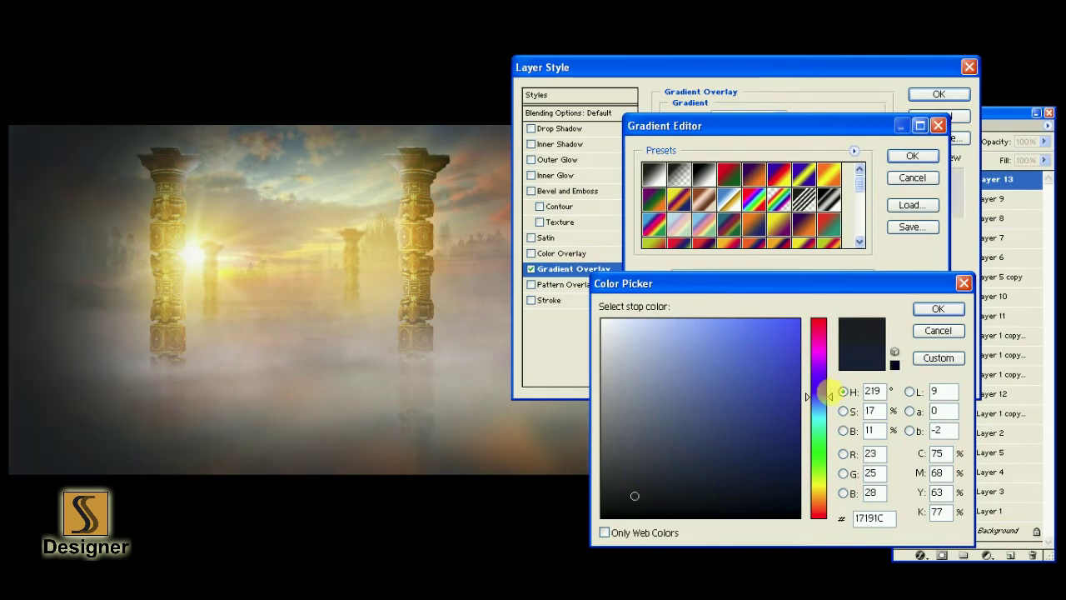
{"action": "left_click", "coordinate": [938, 309]}
{"action": "left_click", "coordinate": [927, 162]}
{"action": "left_click_drag", "start_coordinate": [815, 67], "coordinate": [641, 127]}
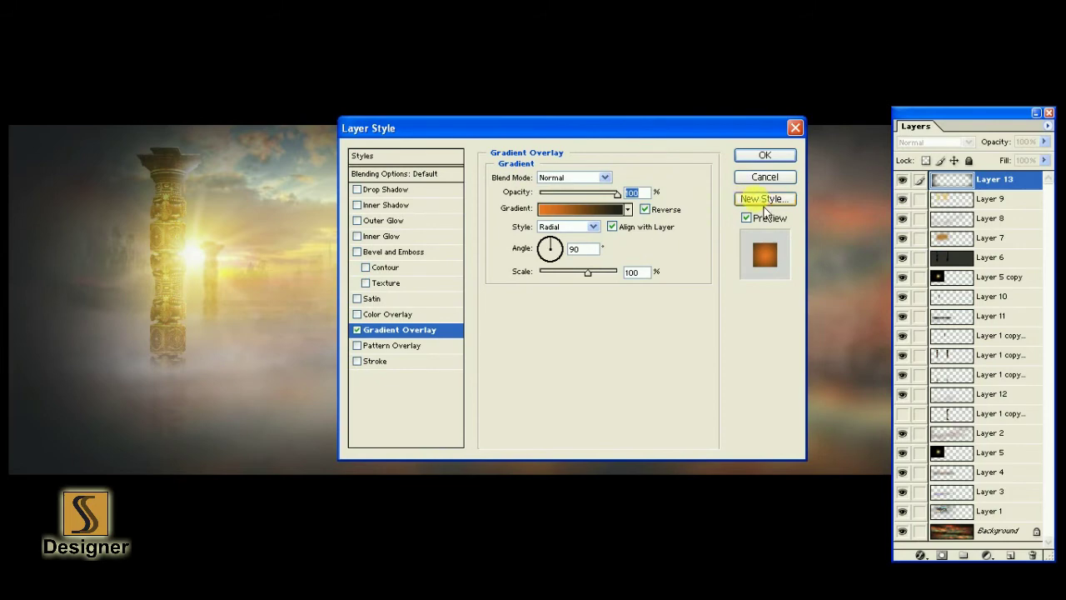
- Apply the gradient overlay and scale Layer 13 up beyond the image edges
{"action": "left_click", "coordinate": [766, 156]}
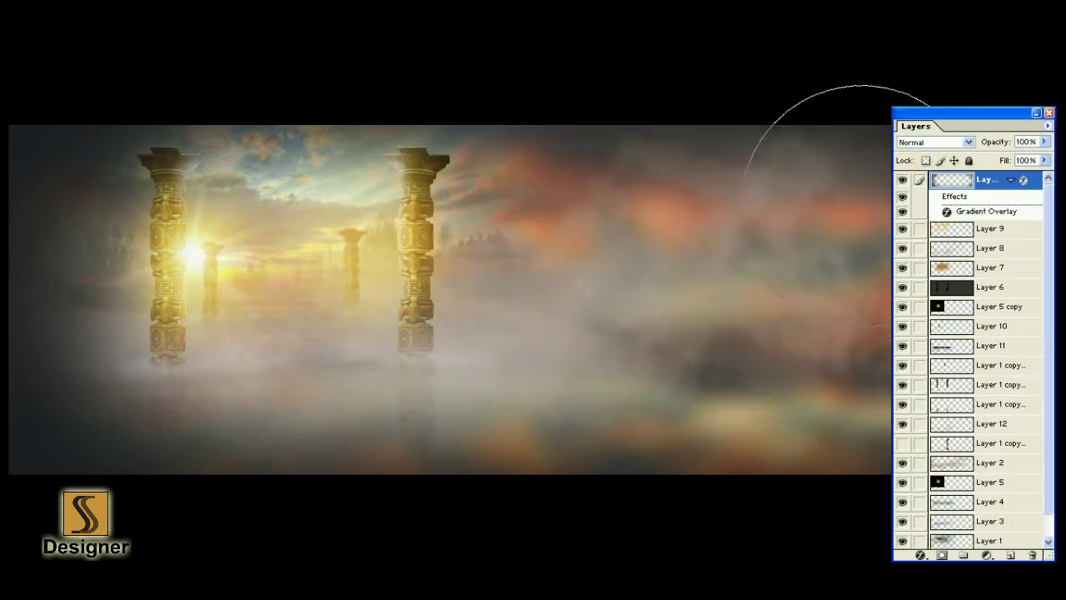
{"action": "key", "text": "Tab"}
{"action": "key", "text": "ctrl+minus"}
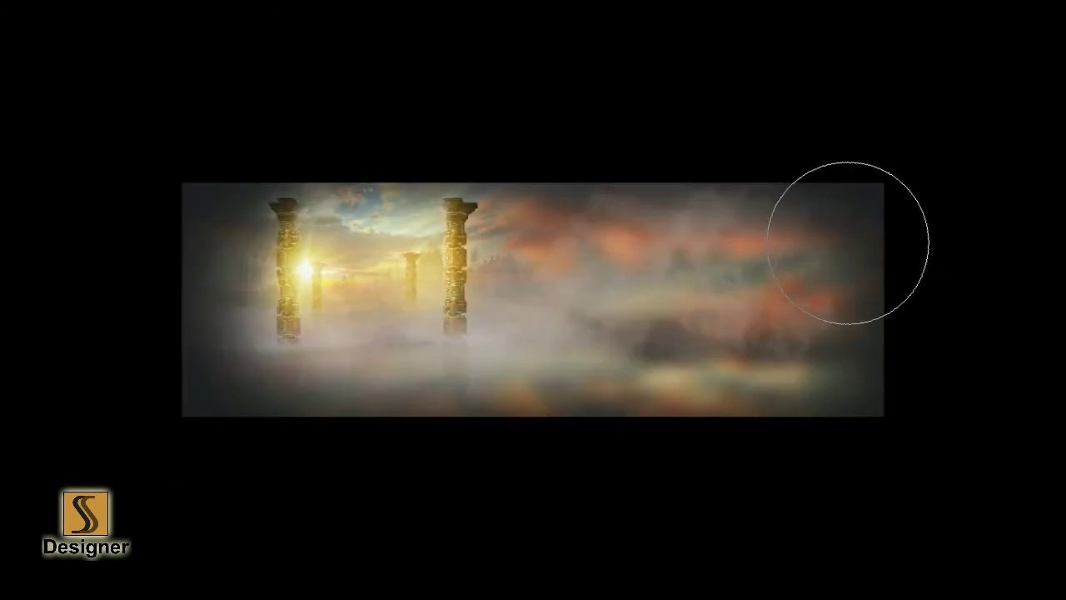
{"action": "key", "text": "ctrl+t"}
{"action": "left_click_drag", "start_coordinate": [895, 196], "coordinate": [902, 171]}
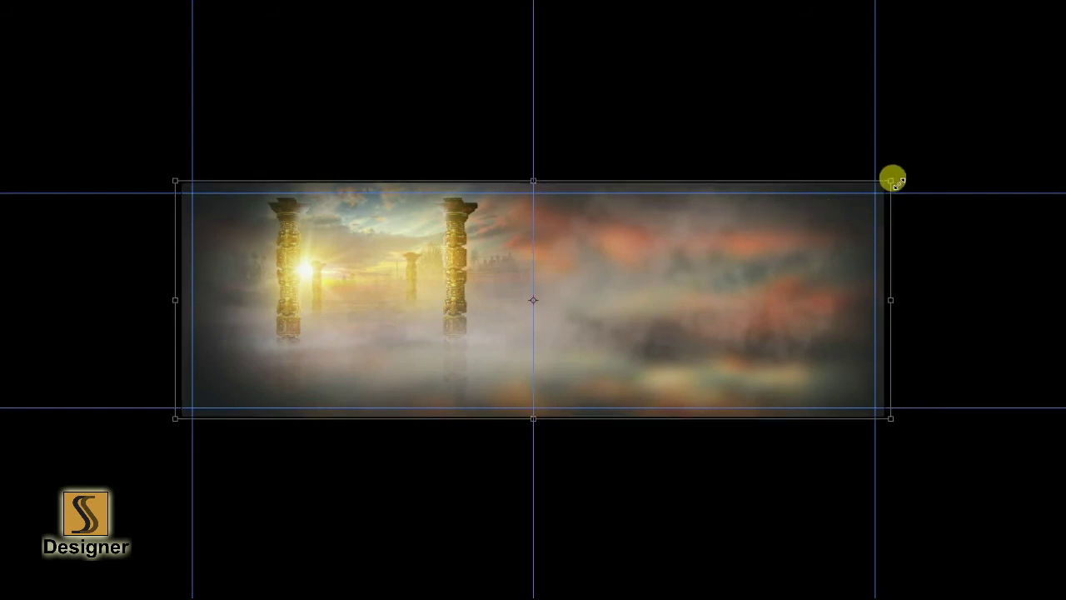
{"action": "left_click_drag", "start_coordinate": [735, 429], "coordinate": [735, 436]}
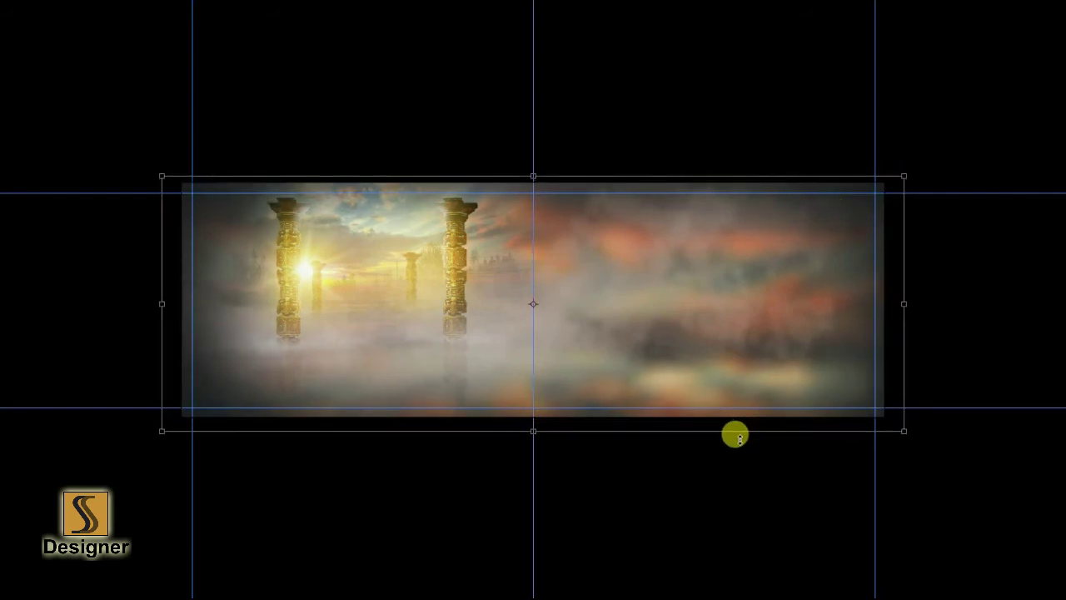
{"action": "key", "text": "ctrl+plus"}
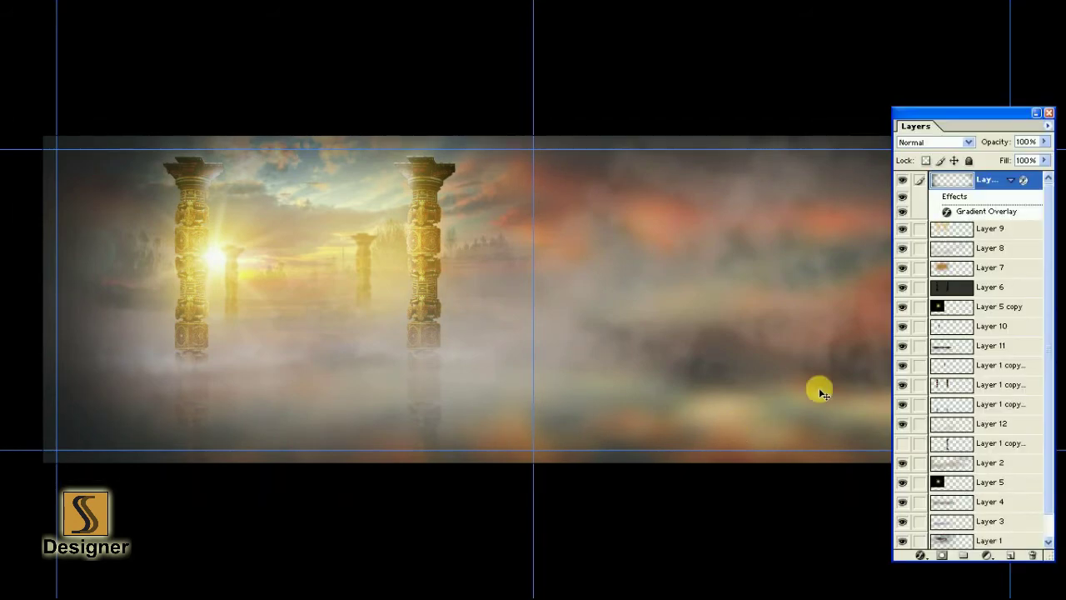
- Compare blend modes and set the top layer to Hard Light
{"action": "left_click", "coordinate": [971, 143]}
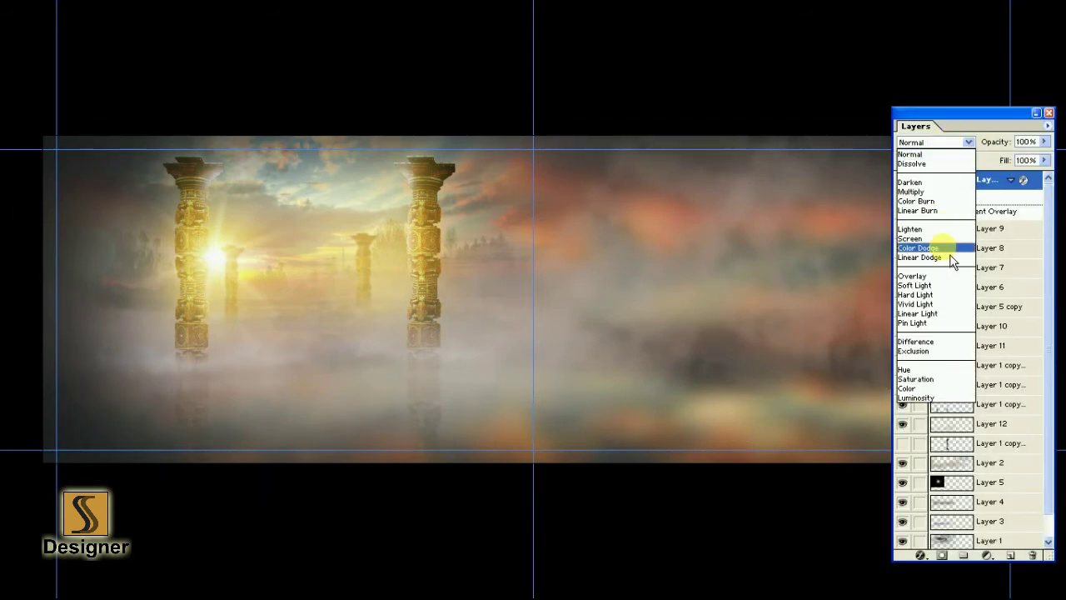
{"action": "left_click", "coordinate": [957, 290]}
{"action": "left_click", "coordinate": [968, 142]}
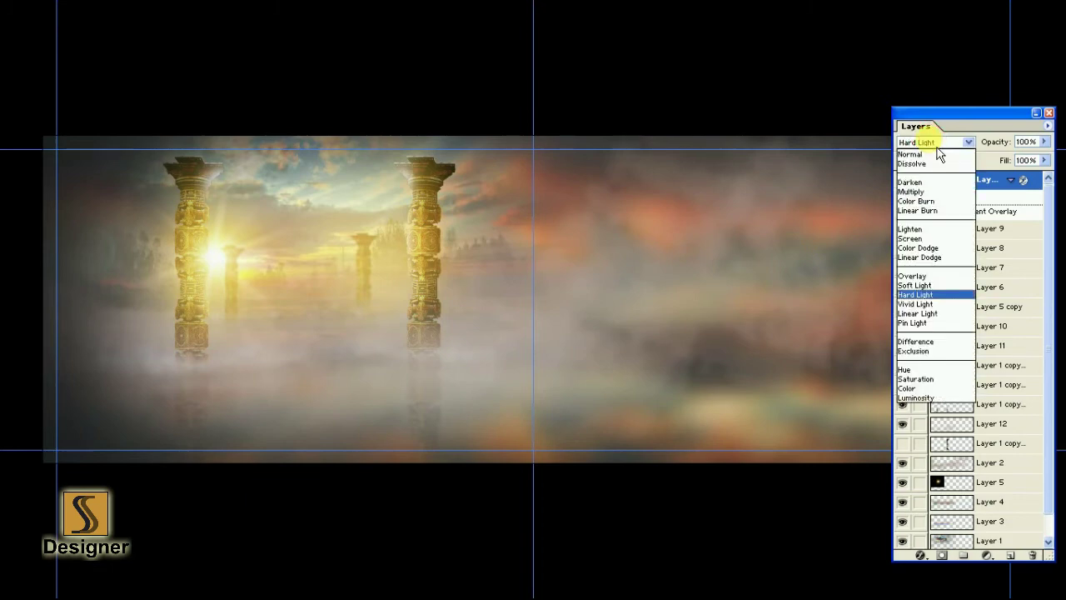
{"action": "left_click", "coordinate": [910, 154]}
{"action": "left_click", "coordinate": [967, 143]}
{"action": "left_click", "coordinate": [916, 294]}
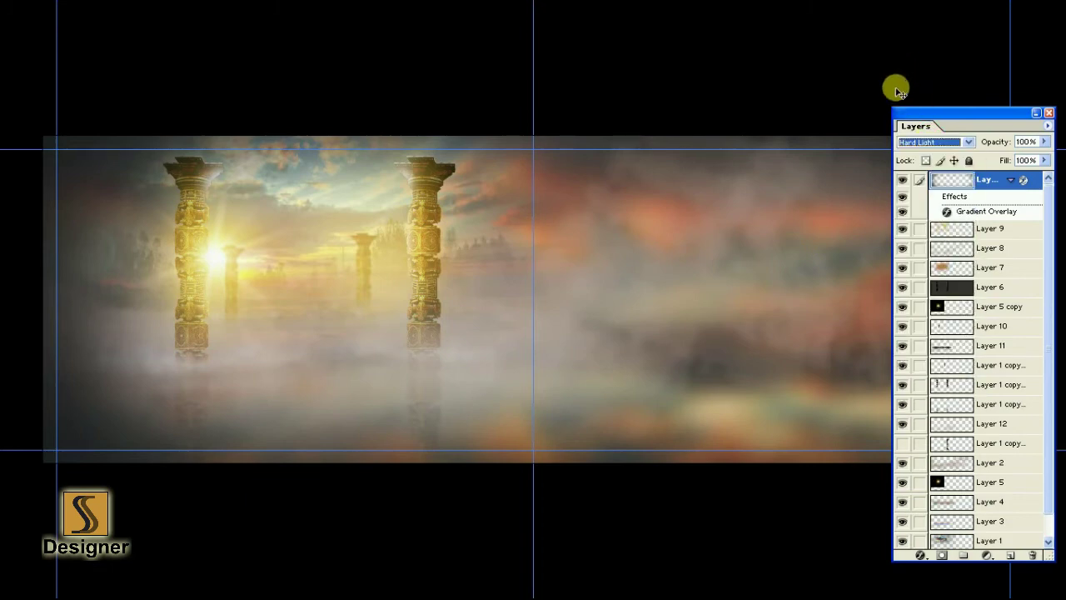
{"action": "key", "text": "alt+l"}
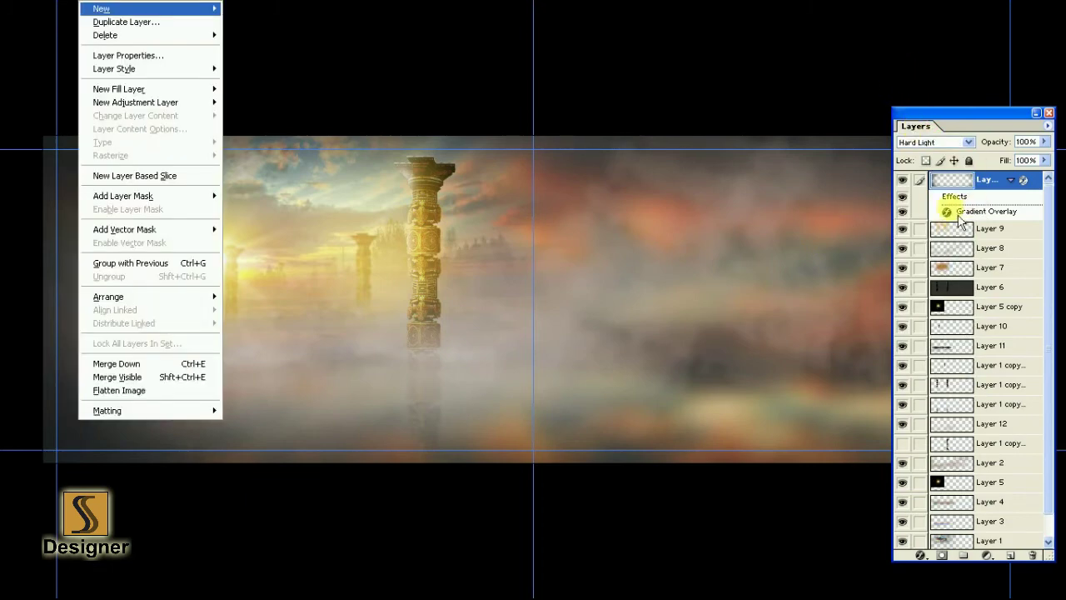
- Set the layer's Gradient Overlay effect to Soft Light blending
{"action": "key", "text": "Escape"}
{"action": "double_click", "coordinate": [1022, 179]}
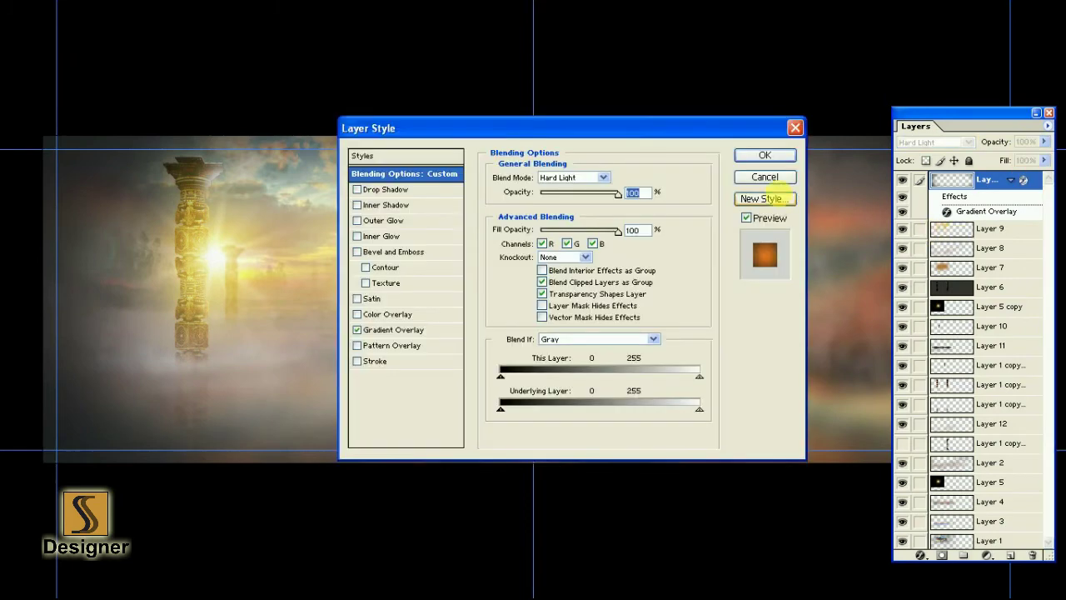
{"action": "left_click", "coordinate": [422, 332]}
{"action": "left_click", "coordinate": [572, 178]}
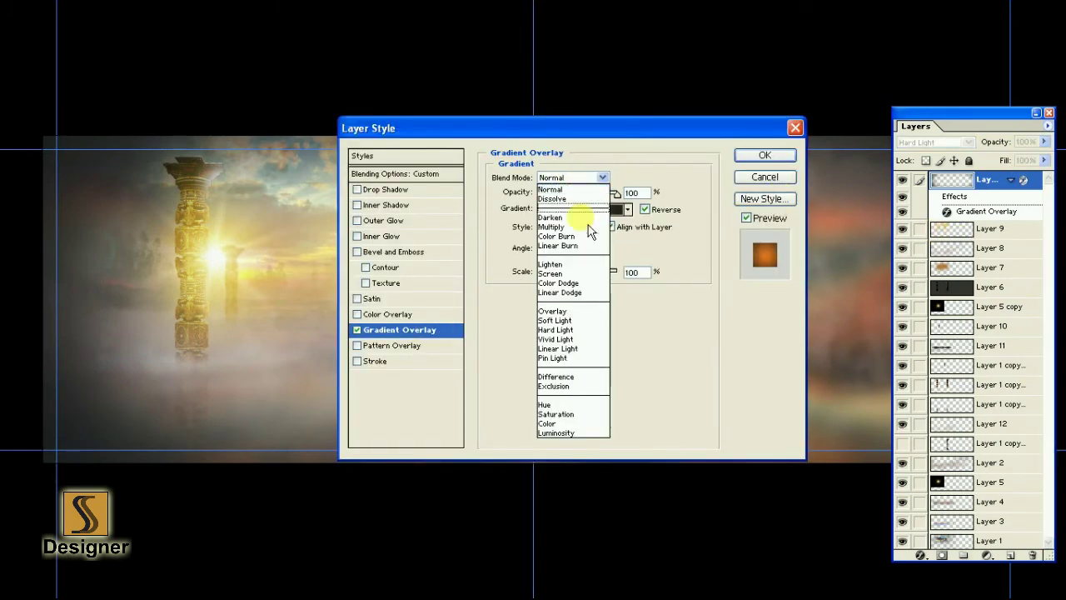
{"action": "left_click", "coordinate": [585, 320]}
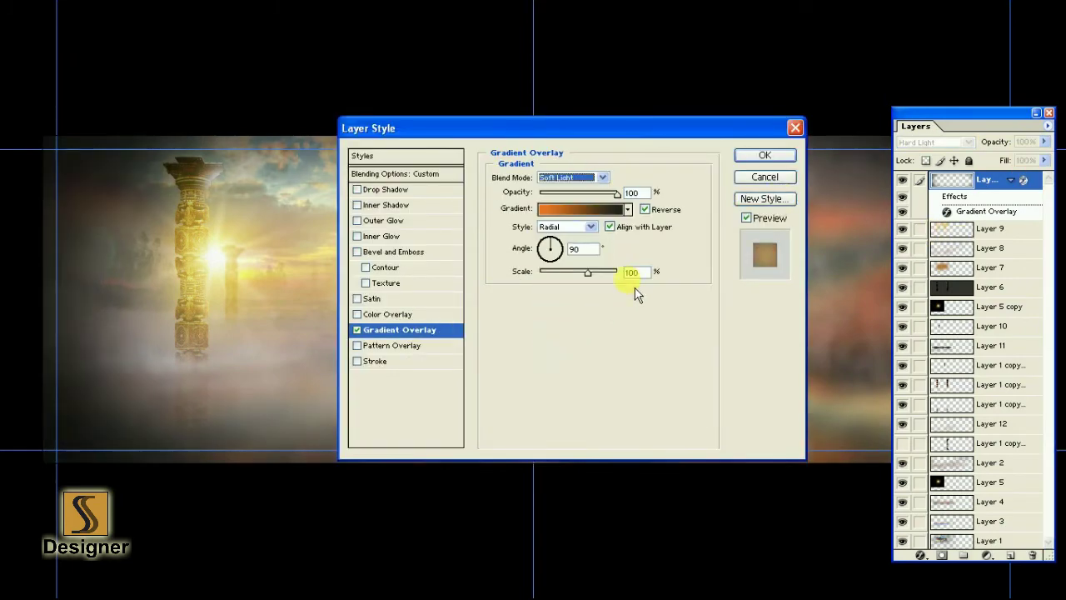
{"action": "left_click", "coordinate": [764, 156]}
- Try Soft Light for the layer's blend mode, then keep it on Hard Light
{"action": "left_click", "coordinate": [947, 143]}
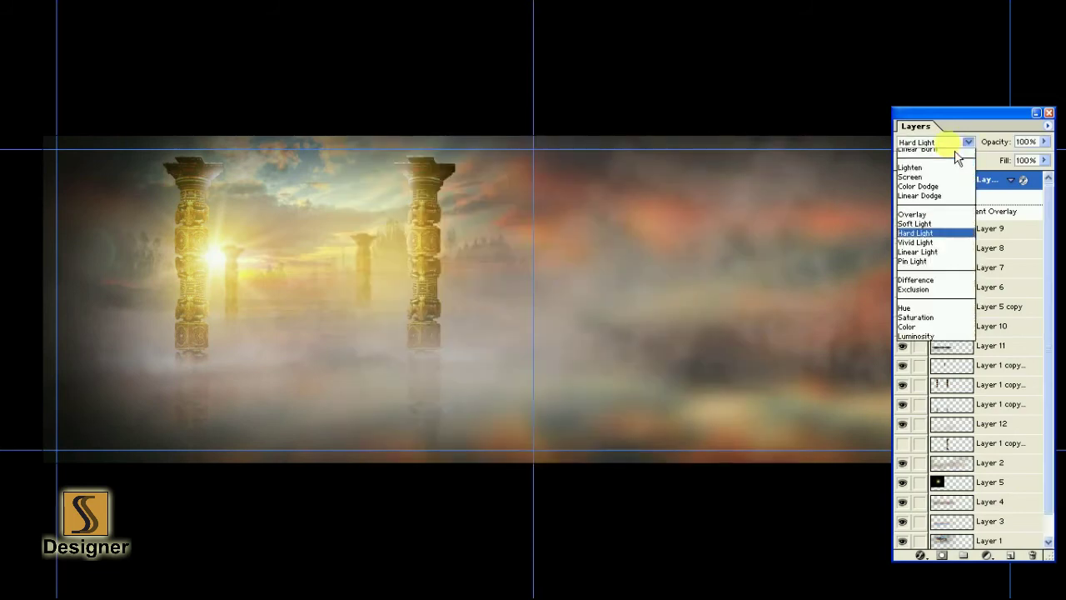
{"action": "left_click", "coordinate": [924, 285]}
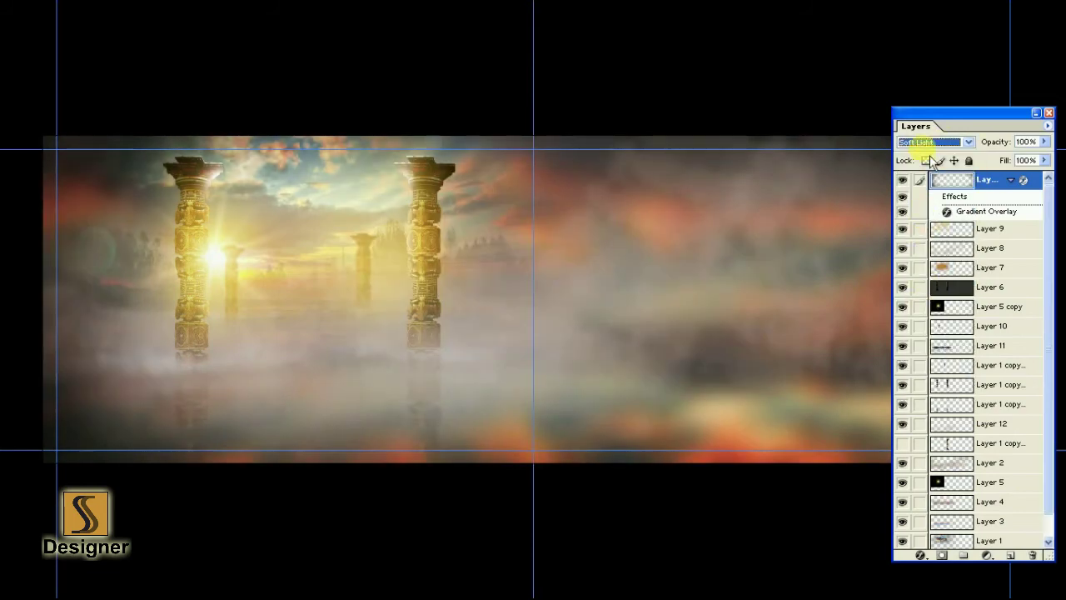
{"action": "left_click", "coordinate": [937, 142]}
{"action": "left_click", "coordinate": [937, 296]}
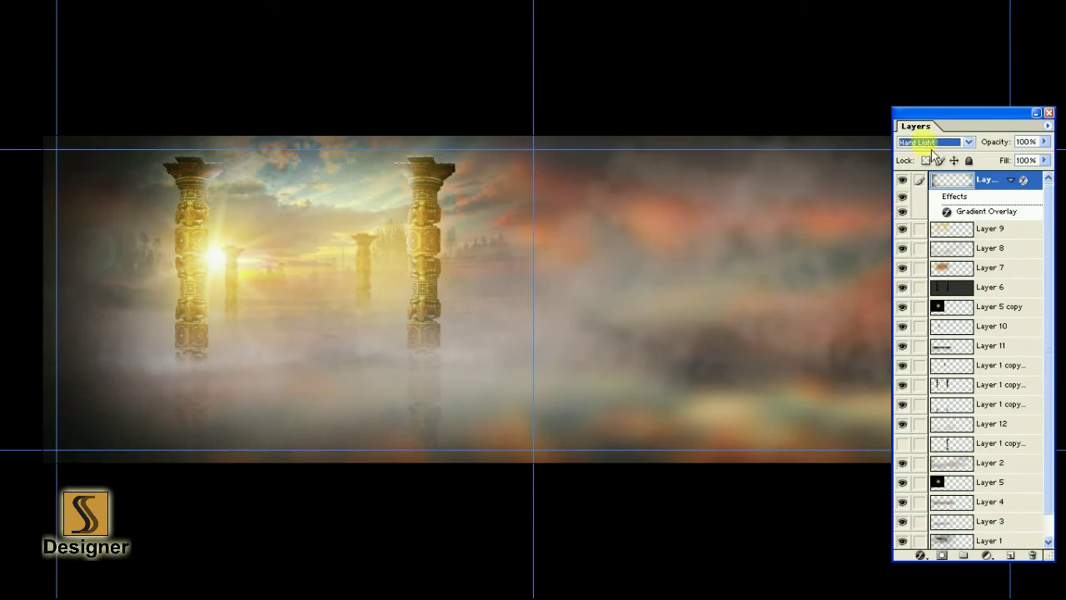
- Lower the gradient layer's opacity to 65%
{"action": "left_click_drag", "start_coordinate": [949, 113], "coordinate": [821, 288]}
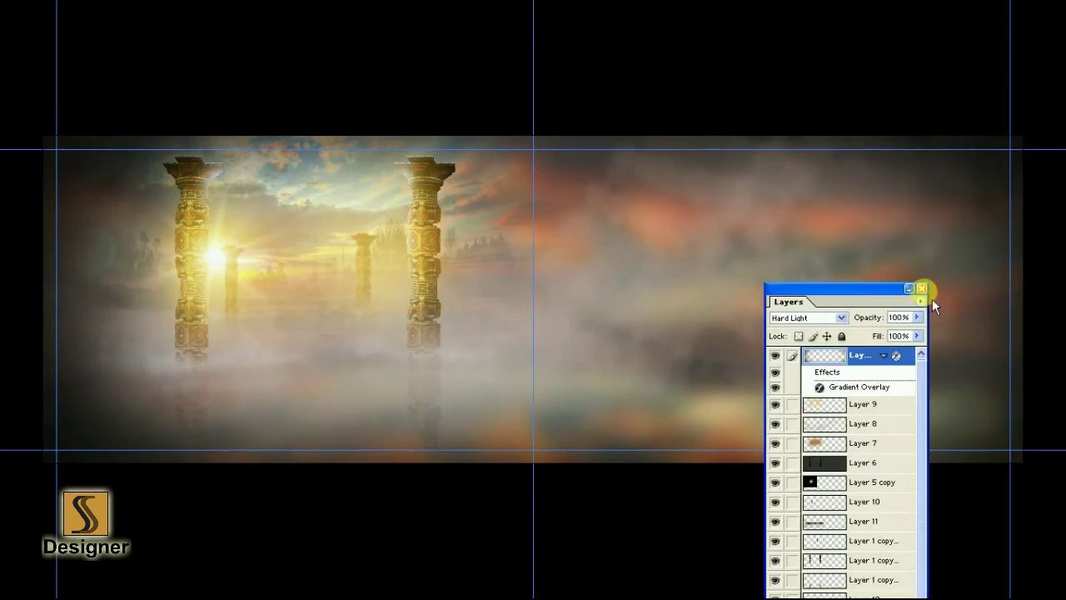
{"action": "left_click_drag", "start_coordinate": [892, 290], "coordinate": [987, 63]}
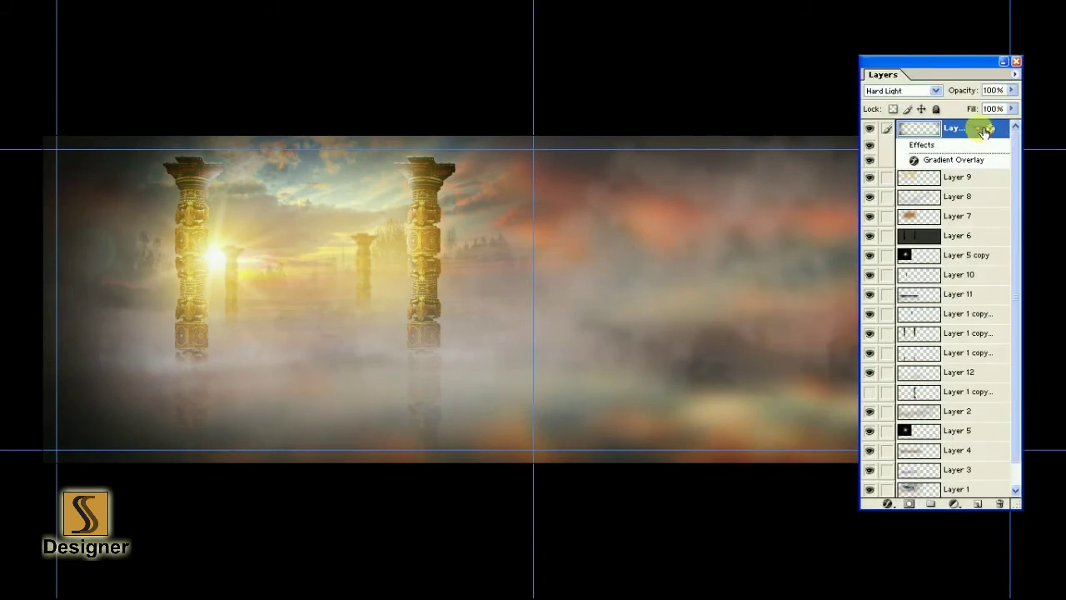
{"action": "left_click", "coordinate": [980, 129]}
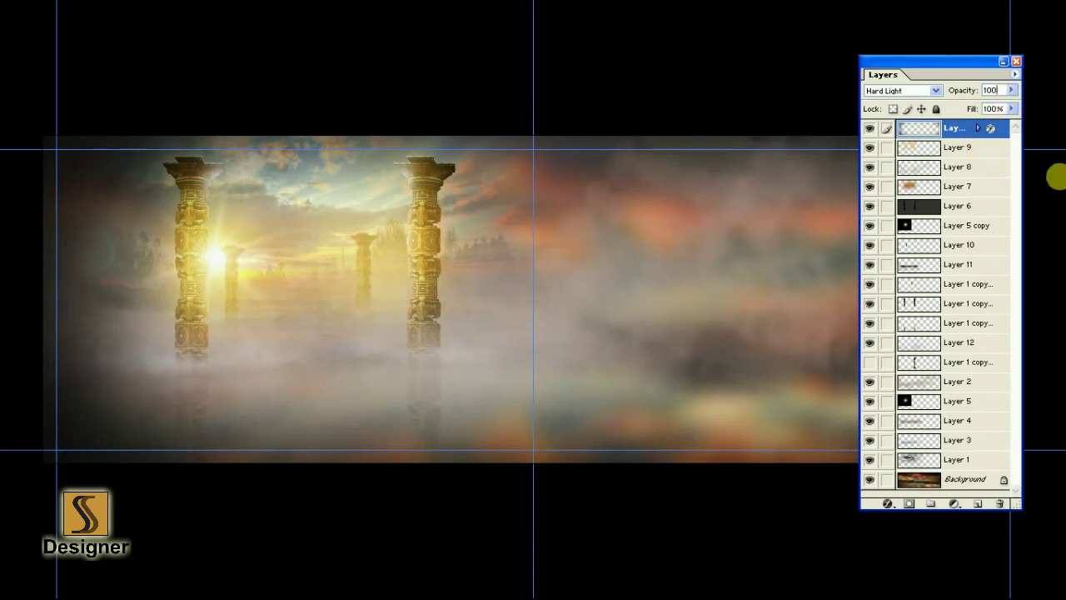
{"action": "key", "text": "Return"}
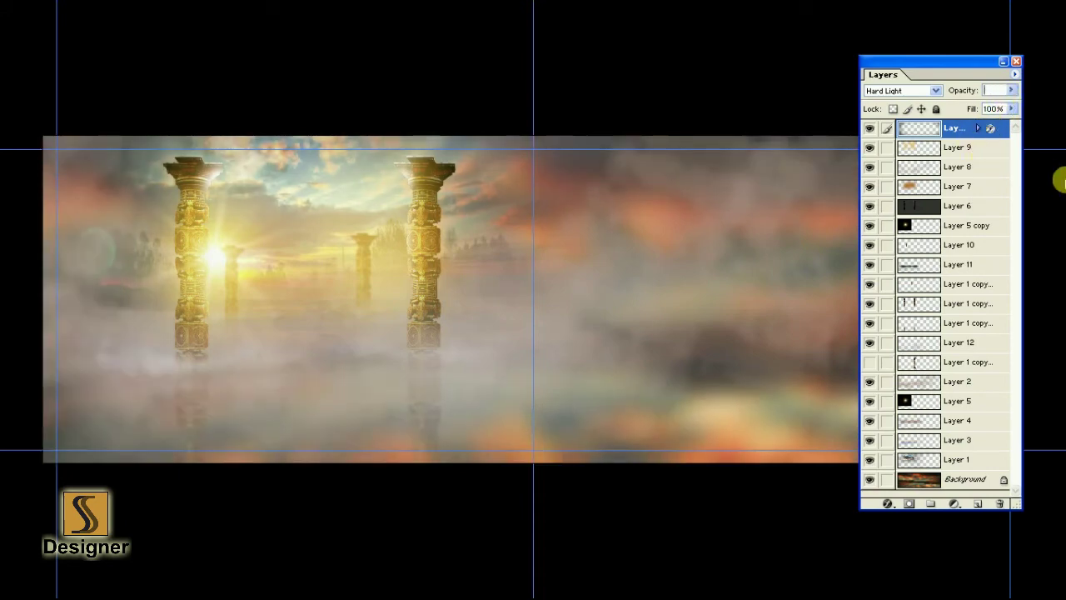
{"action": "type", "text": "65"}
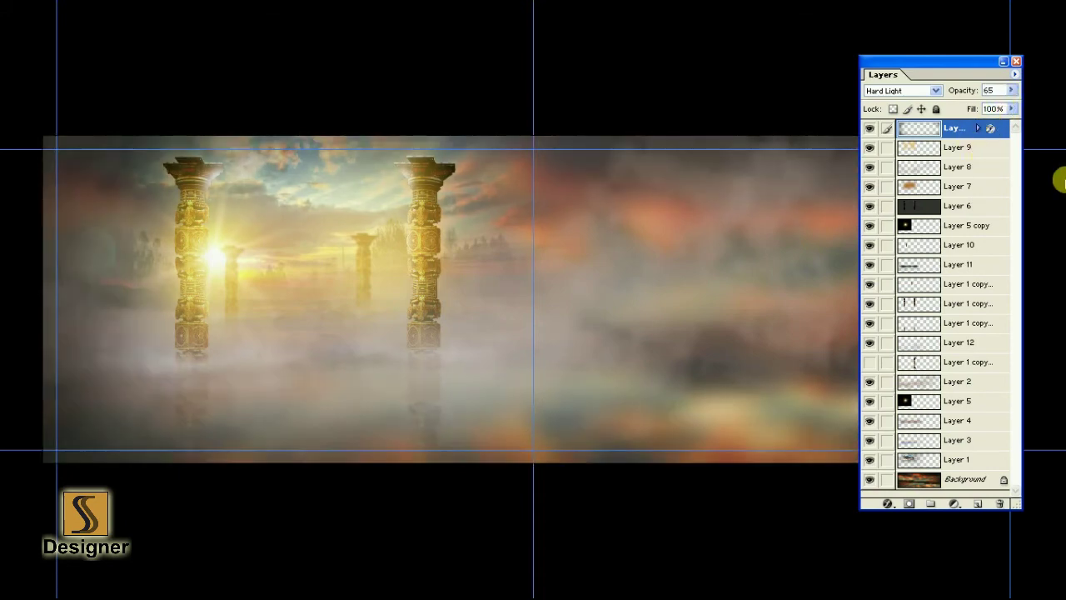
{"action": "key", "text": "Tab"}
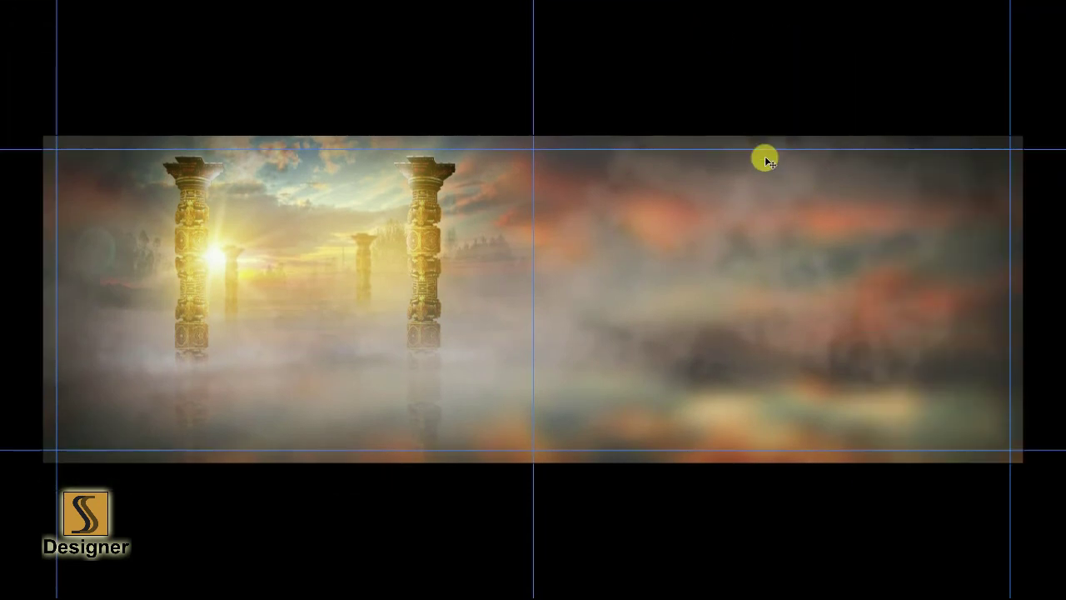
{"action": "key", "text": "Tab"}
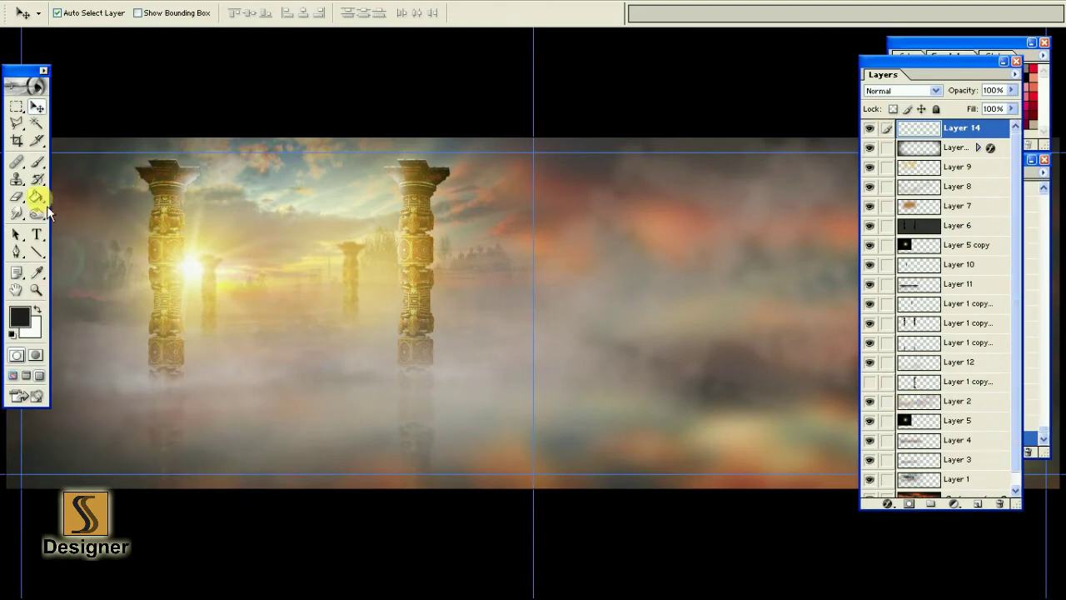
- Fill Layer 14 with the dark colour using the Paint Bucket
{"action": "left_click", "coordinate": [37, 196]}
{"action": "left_click", "coordinate": [367, 295]}
{"action": "key", "text": "alt+l"}
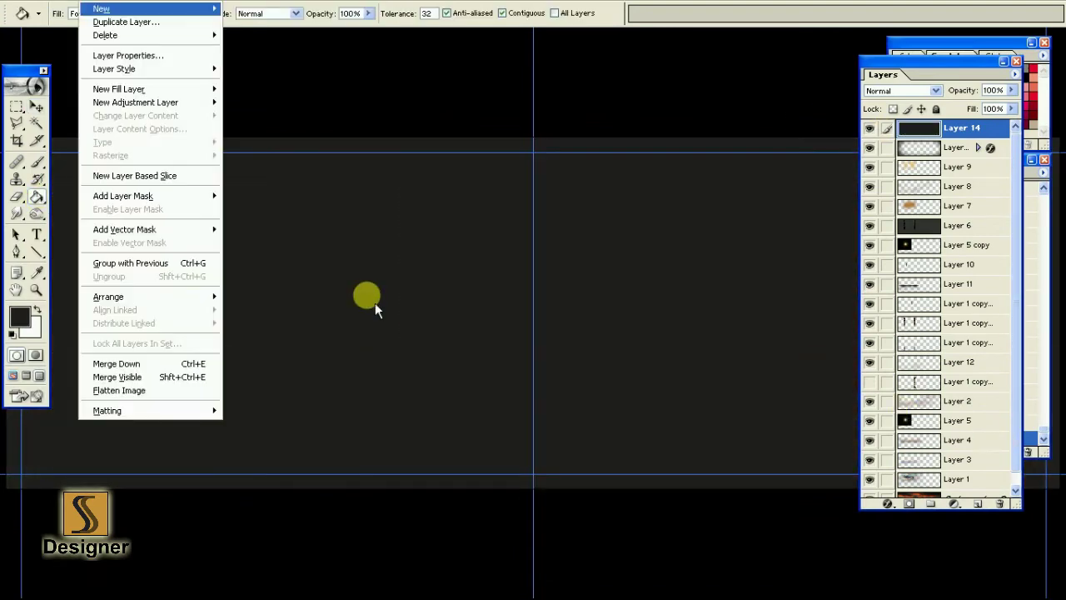
{"action": "key", "text": "y"}
{"action": "key", "text": "k"}
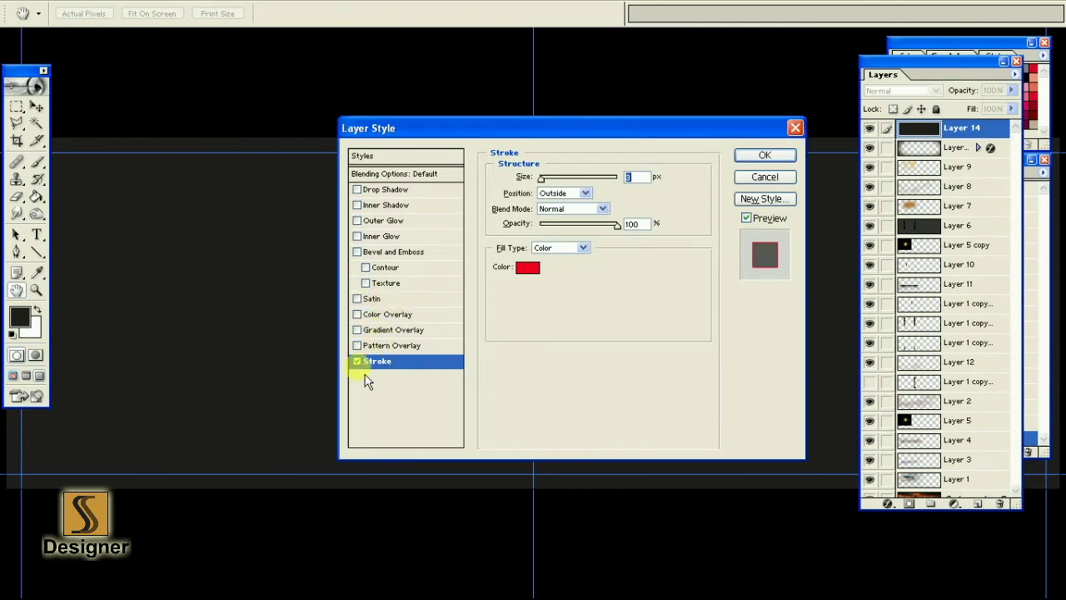
- Turn off Stroke and add a radial Orange, Blue Gradient Overlay
{"action": "left_click", "coordinate": [357, 361]}
{"action": "left_click", "coordinate": [393, 330]}
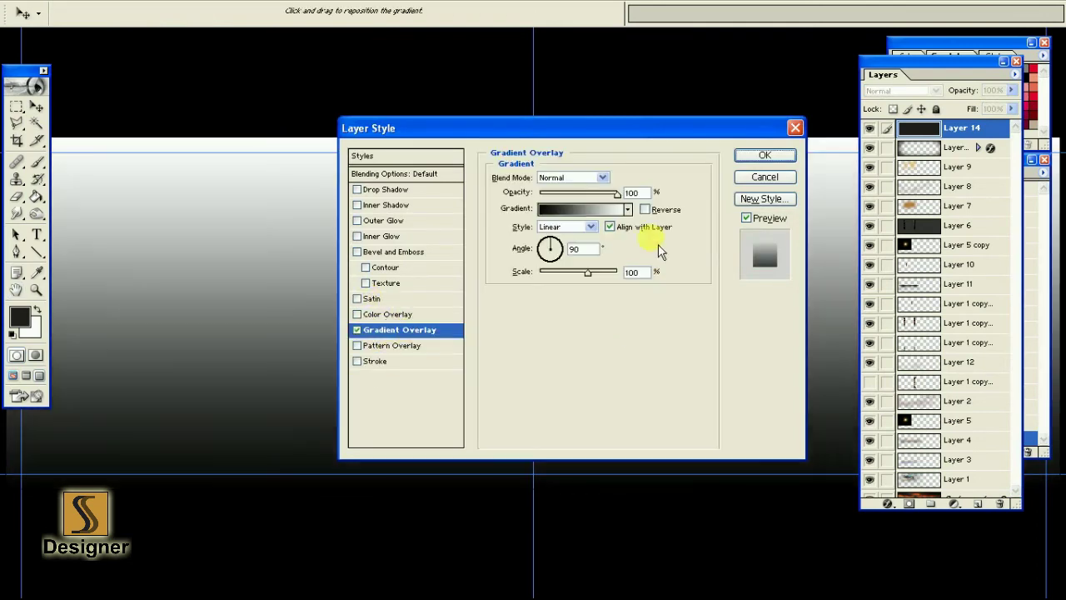
{"action": "left_click", "coordinate": [600, 208]}
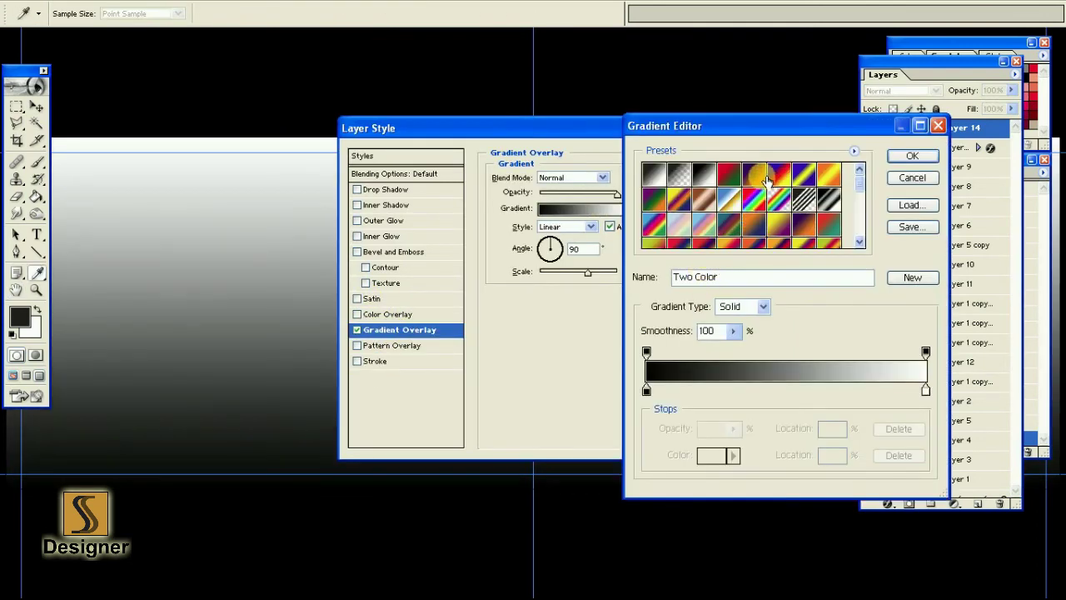
{"action": "left_click", "coordinate": [754, 227]}
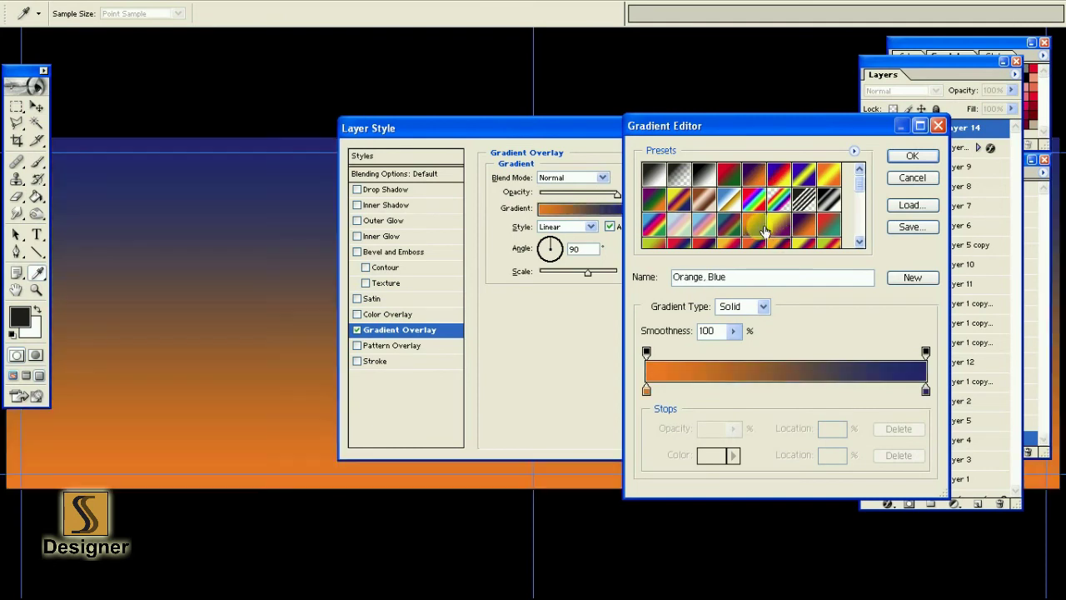
{"action": "left_click", "coordinate": [911, 156]}
{"action": "left_click", "coordinate": [566, 226]}
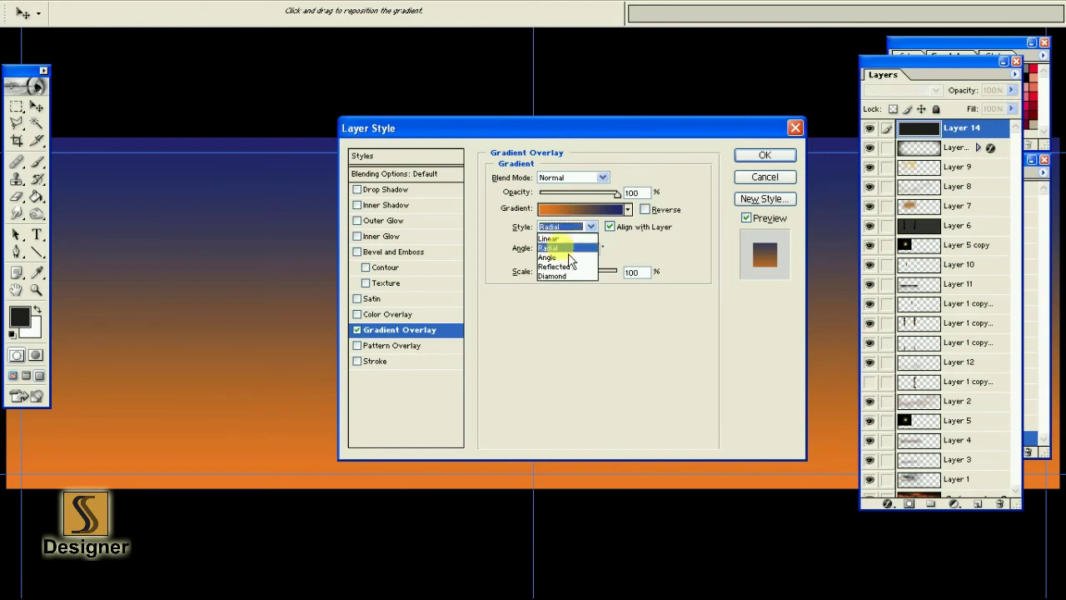
{"action": "left_click", "coordinate": [550, 248]}
{"action": "left_click", "coordinate": [645, 209]}
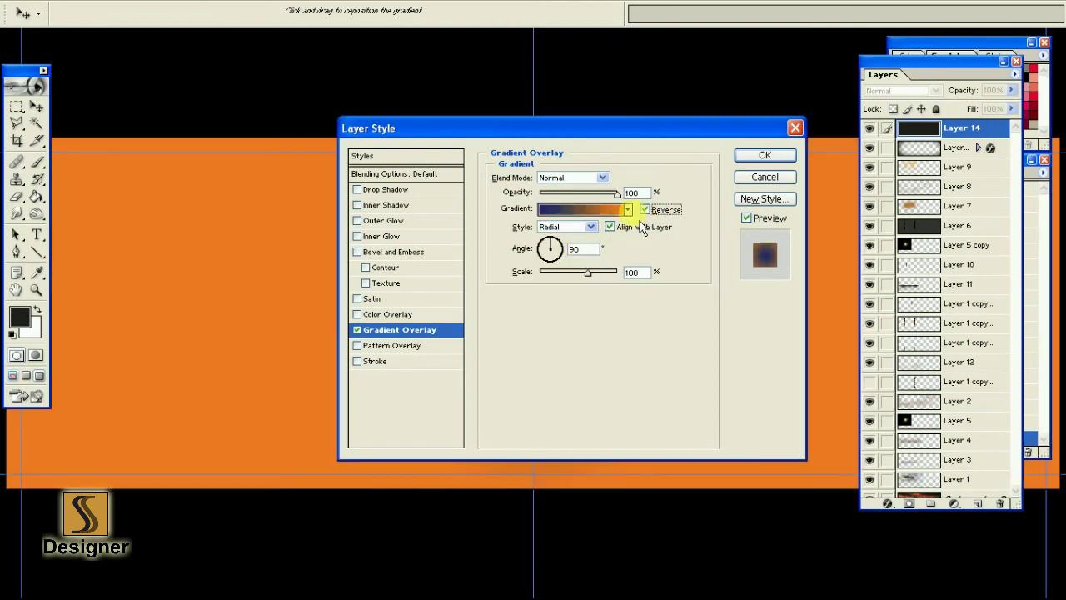
{"action": "left_click", "coordinate": [571, 226]}
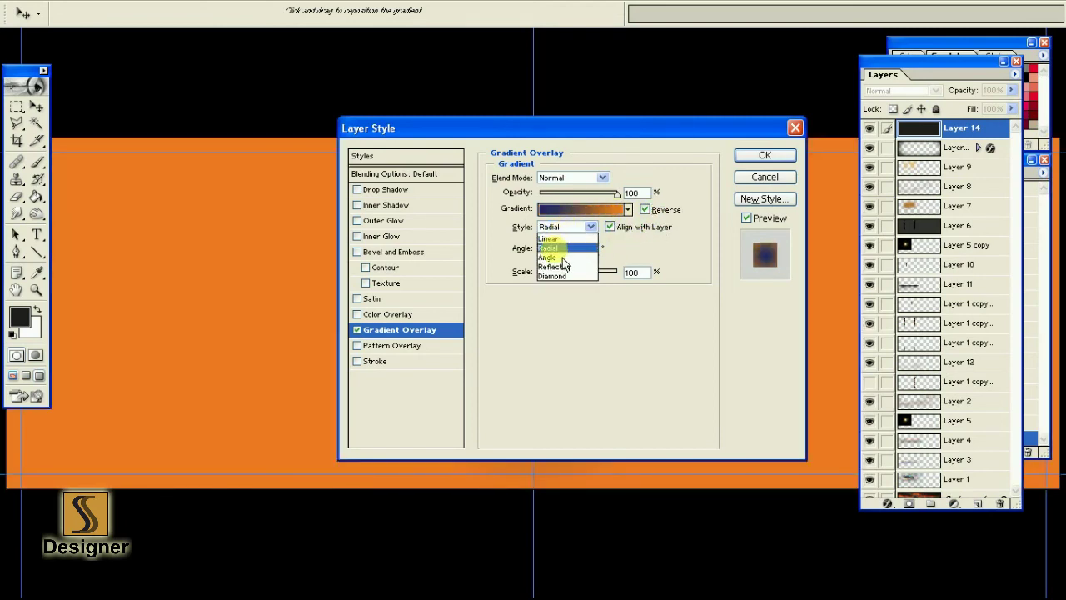
{"action": "left_click", "coordinate": [570, 248]}
- Enlarge the orange glow to 150% scale and shift it left
{"action": "left_click_drag", "start_coordinate": [637, 129], "coordinate": [673, 216]}
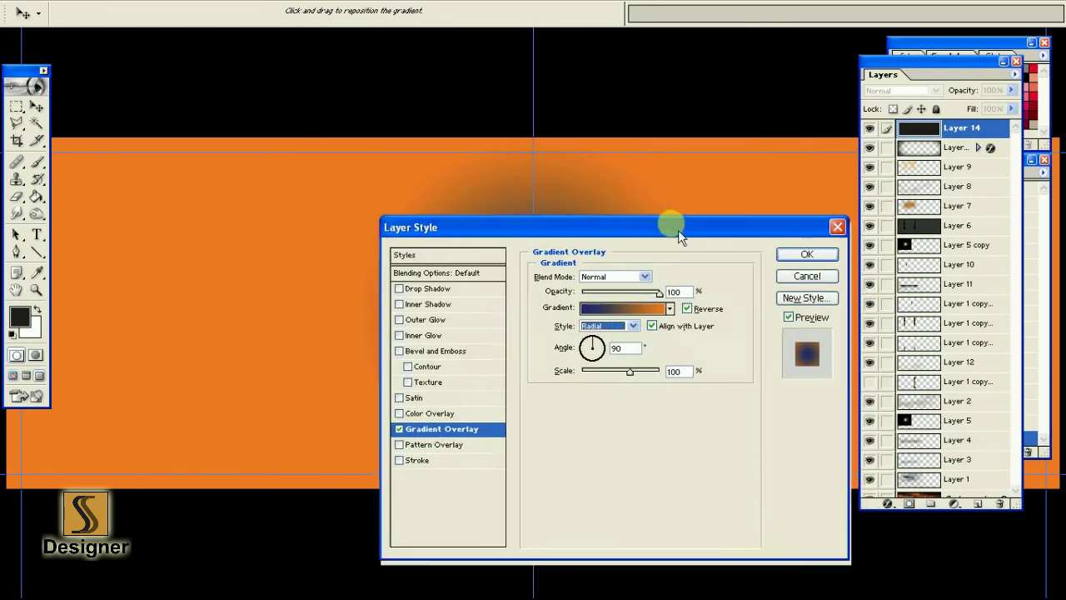
{"action": "left_click", "coordinate": [690, 297]}
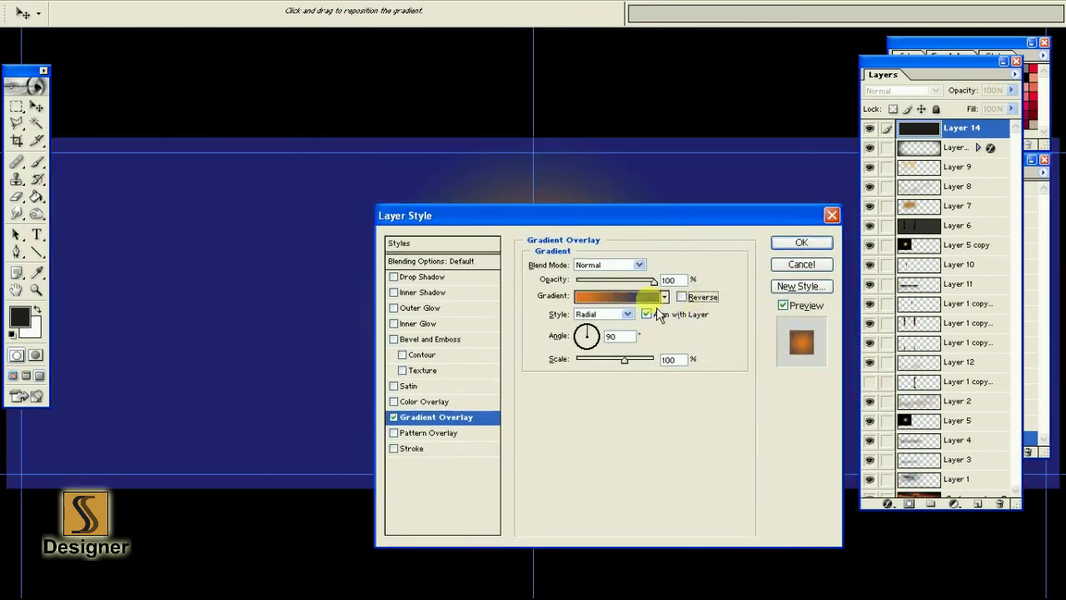
{"action": "left_click_drag", "start_coordinate": [624, 359], "coordinate": [653, 359]}
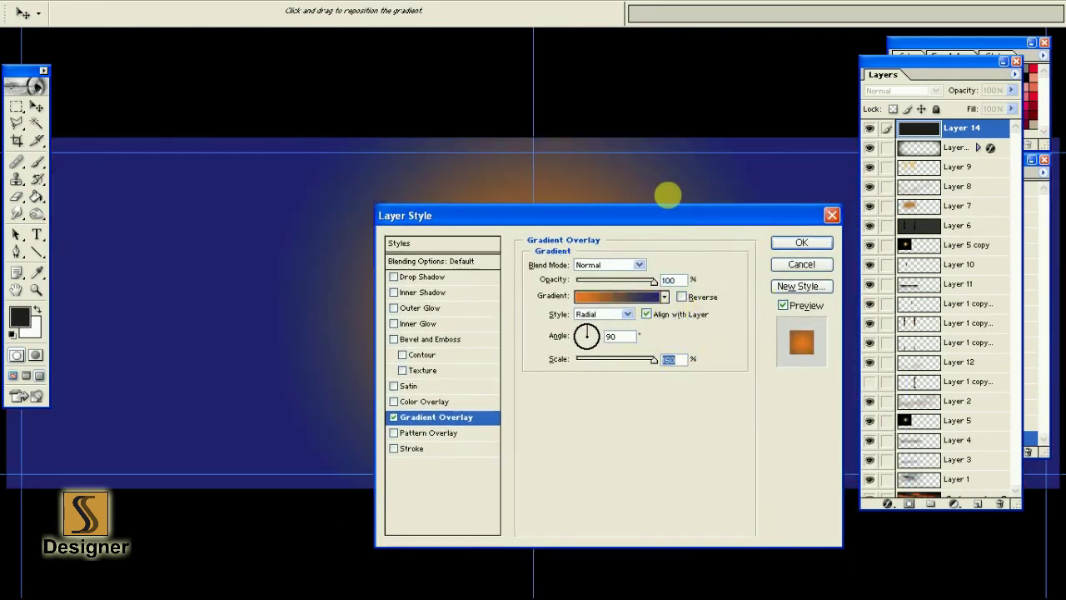
{"action": "left_click_drag", "start_coordinate": [666, 215], "coordinate": [859, 313]}
{"action": "left_click_drag", "start_coordinate": [542, 214], "coordinate": [416, 183]}
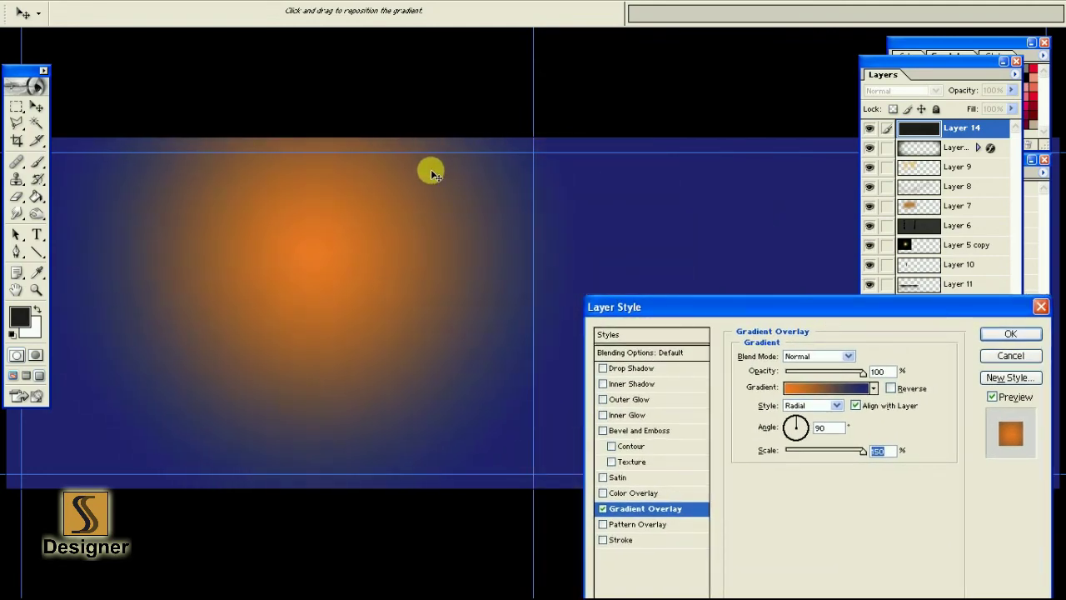
{"action": "left_click_drag", "start_coordinate": [800, 305], "coordinate": [606, 172]}
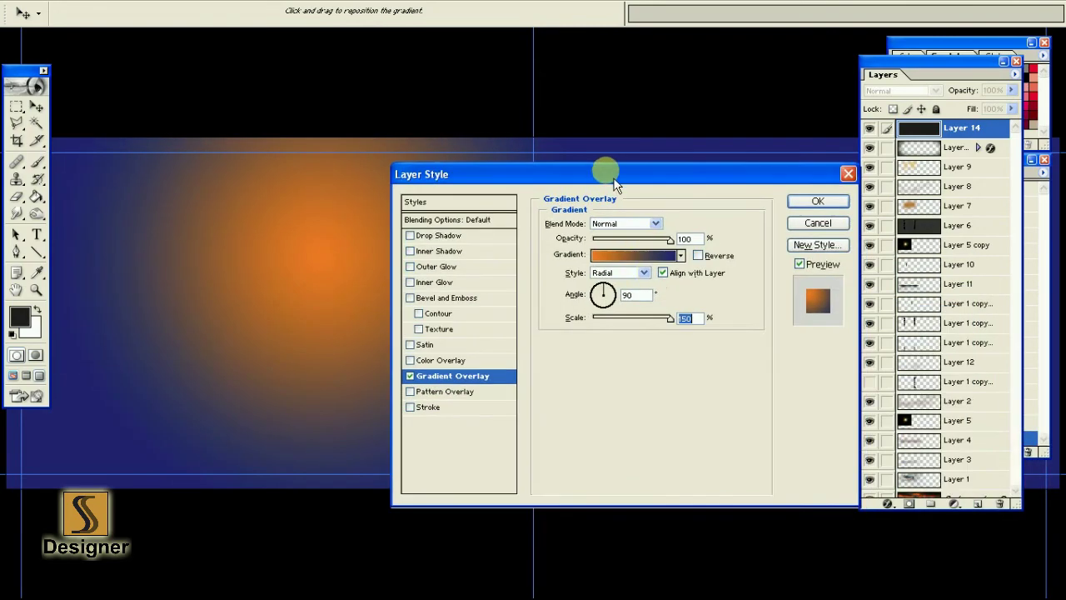
- Change the gradient's blue end stop to dark brown
{"action": "left_click", "coordinate": [666, 255]}
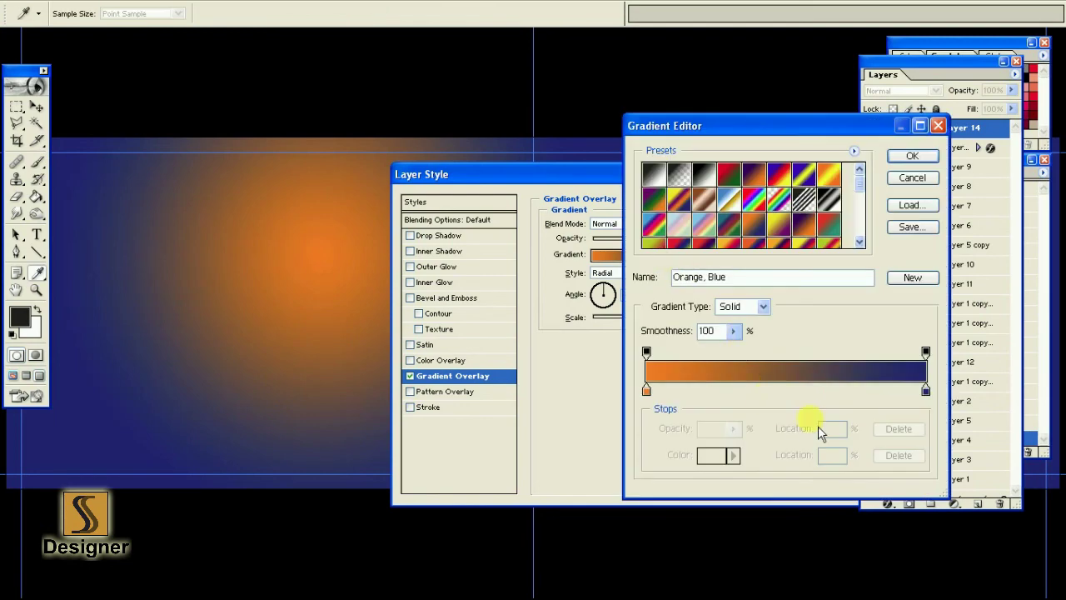
{"action": "left_click", "coordinate": [925, 390]}
{"action": "left_click", "coordinate": [735, 458]}
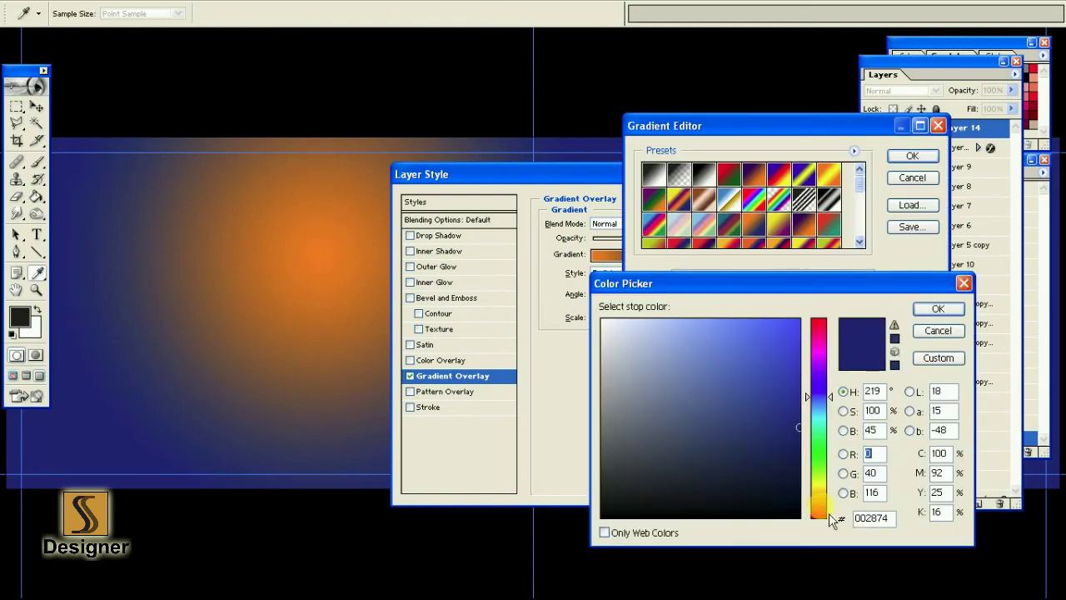
{"action": "left_click", "coordinate": [823, 504]}
{"action": "left_click_drag", "start_coordinate": [761, 457], "coordinate": [708, 490]}
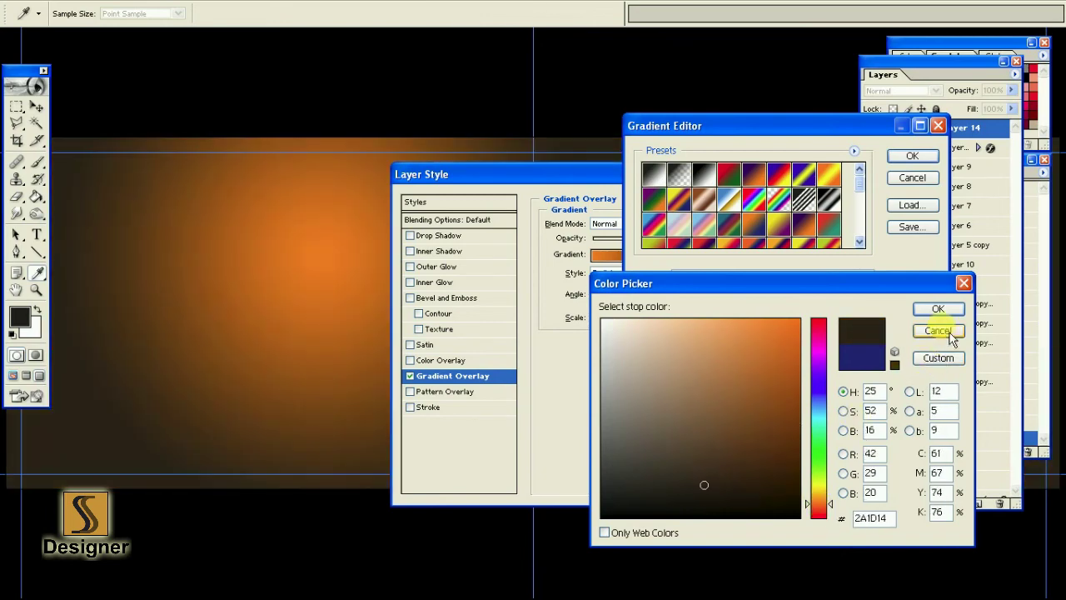
{"action": "mouse_move", "coordinate": [707, 488]}
{"action": "left_mouse_down"}
{"action": "mouse_move", "coordinate": [673, 489]}
{"action": "mouse_move", "coordinate": [767, 468]}
{"action": "left_mouse_up"}
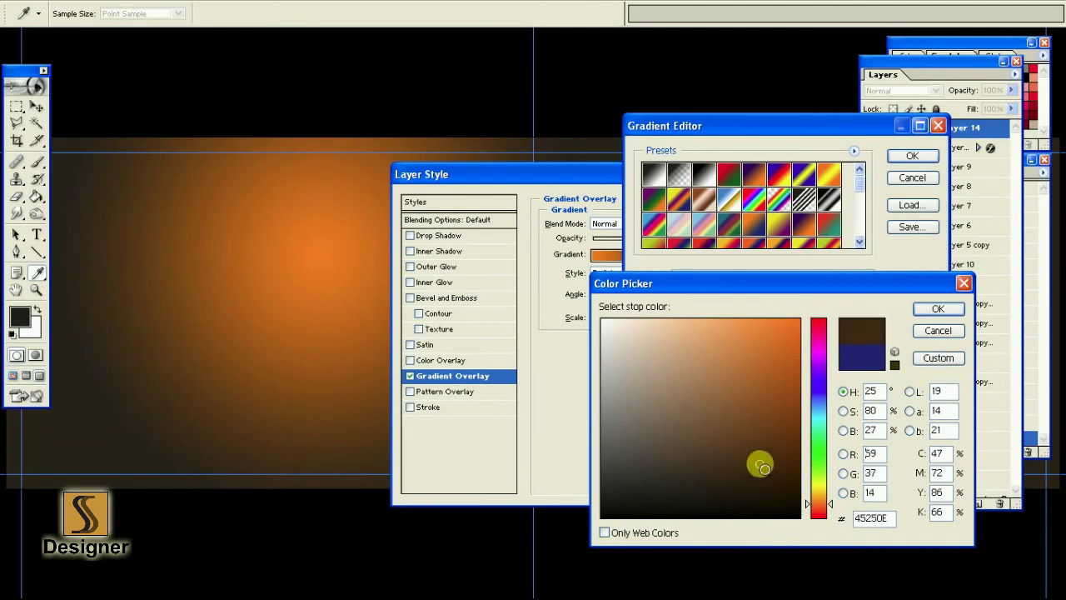
{"action": "left_click", "coordinate": [911, 156]}
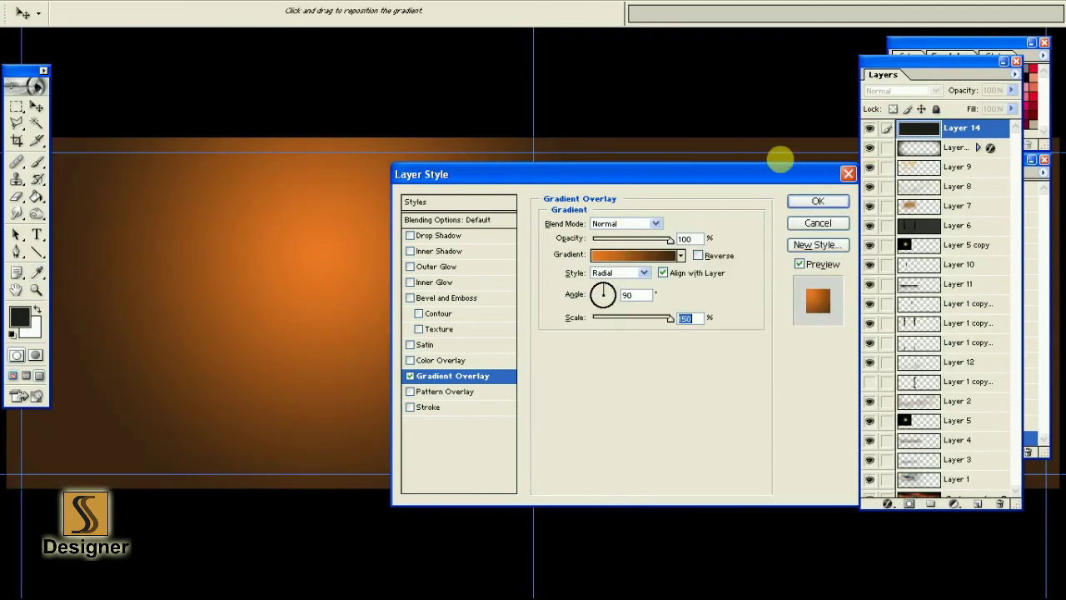
- Set the Gradient Overlay blend mode to Soft Light and accept the style
{"action": "left_click", "coordinate": [623, 223]}
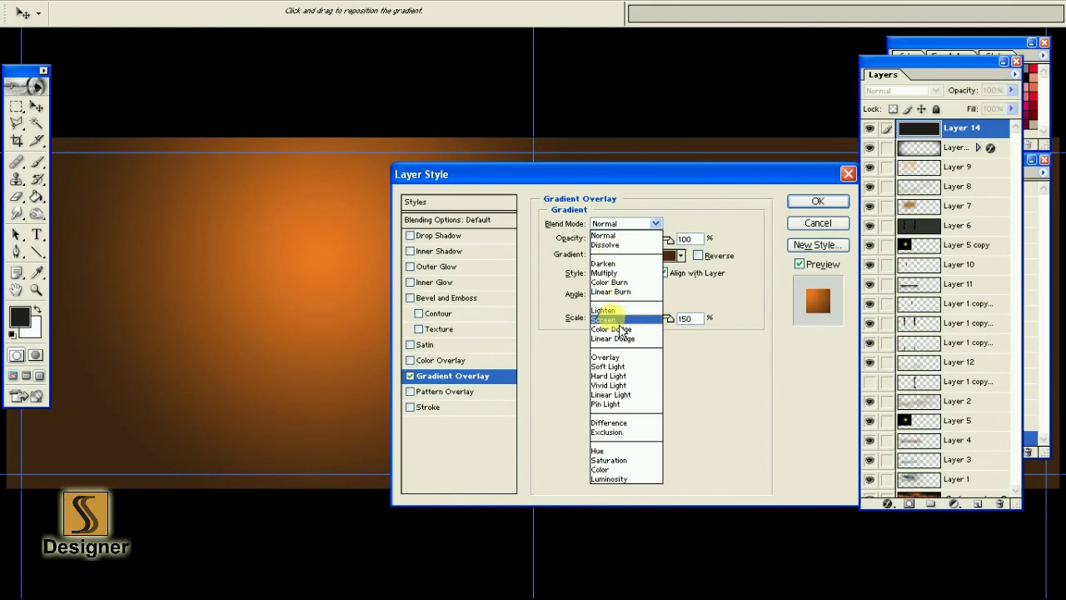
{"action": "left_click", "coordinate": [625, 366]}
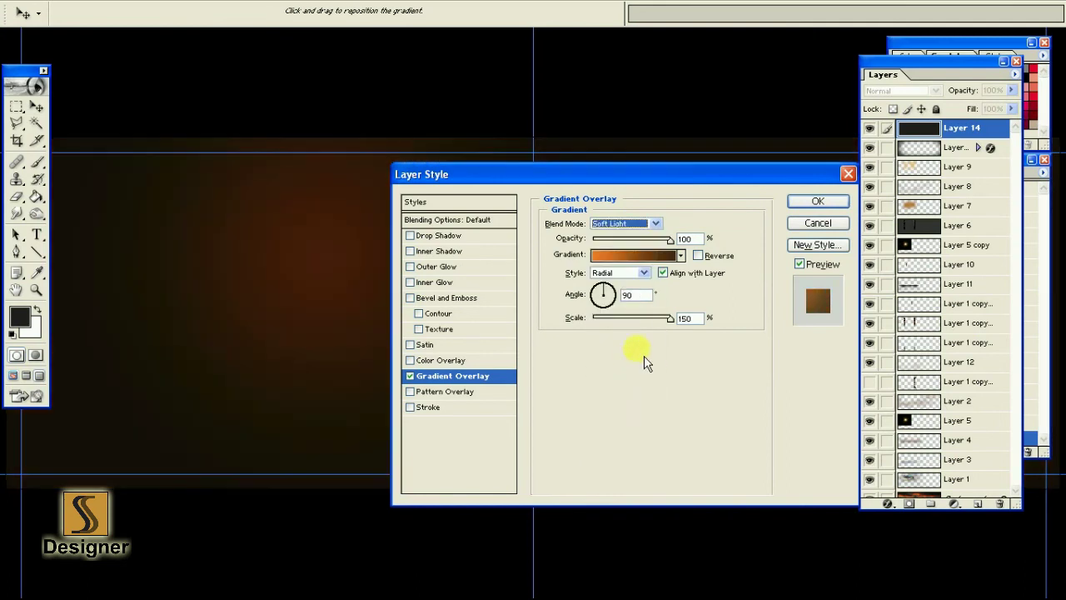
{"action": "left_click", "coordinate": [845, 202]}
- Try Screen, then set Layer 14's blend mode to Soft Light
{"action": "left_click", "coordinate": [908, 90]}
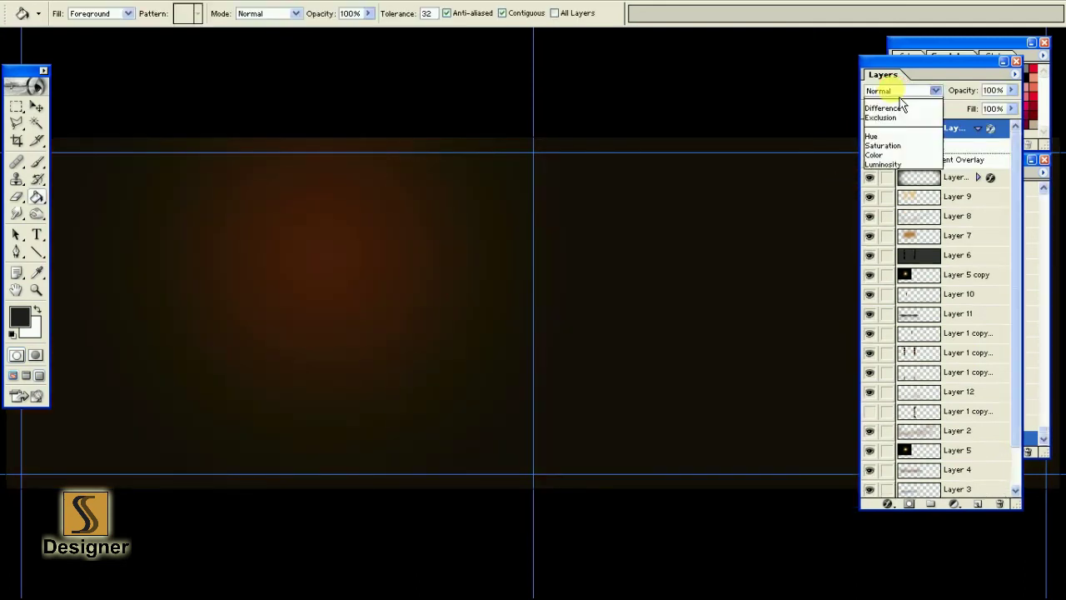
{"action": "left_click", "coordinate": [883, 187]}
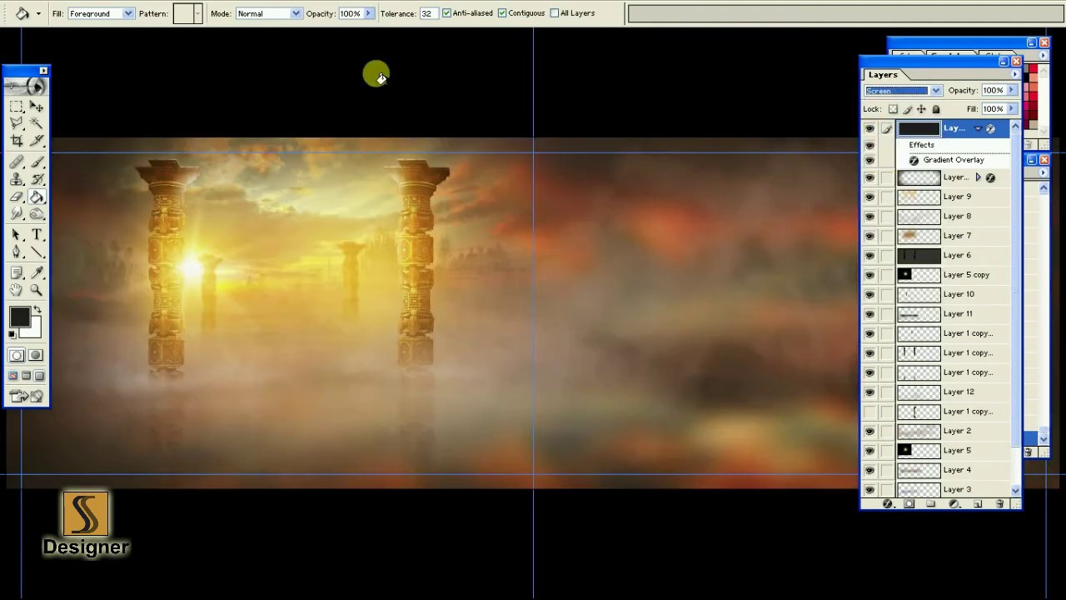
{"action": "left_click", "coordinate": [37, 107]}
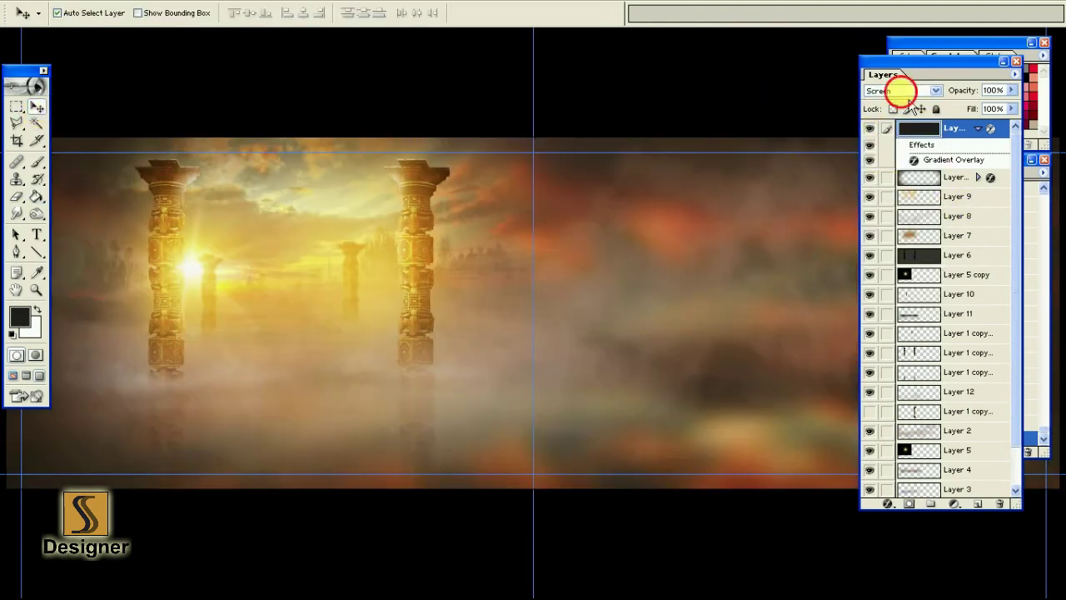
{"action": "left_click", "coordinate": [908, 90]}
{"action": "left_click", "coordinate": [903, 214]}
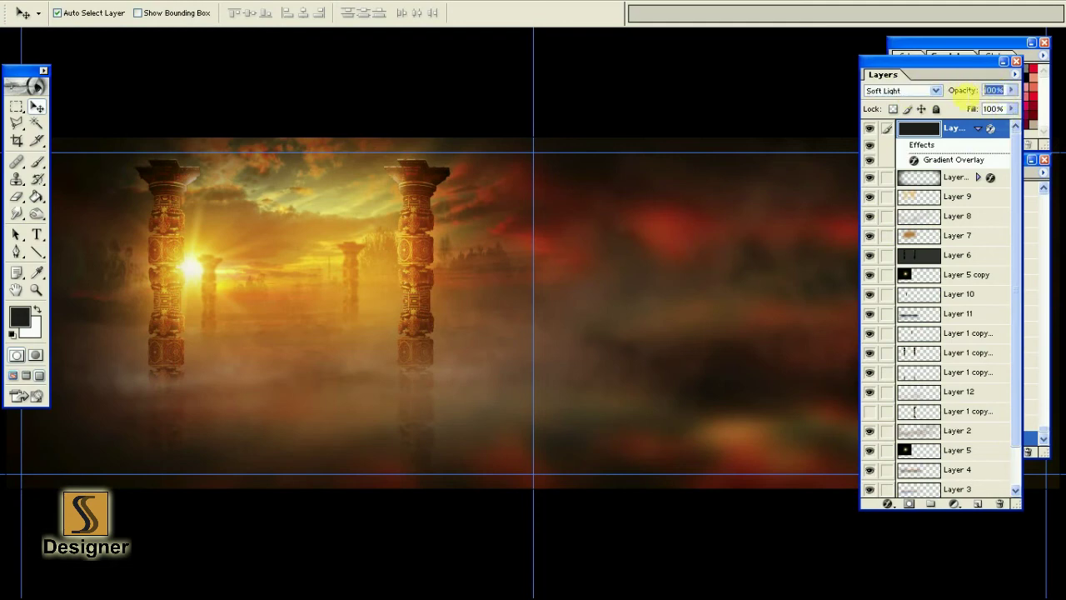
- Set Layer 14's opacity to 66%
{"action": "type", "text": "40"}
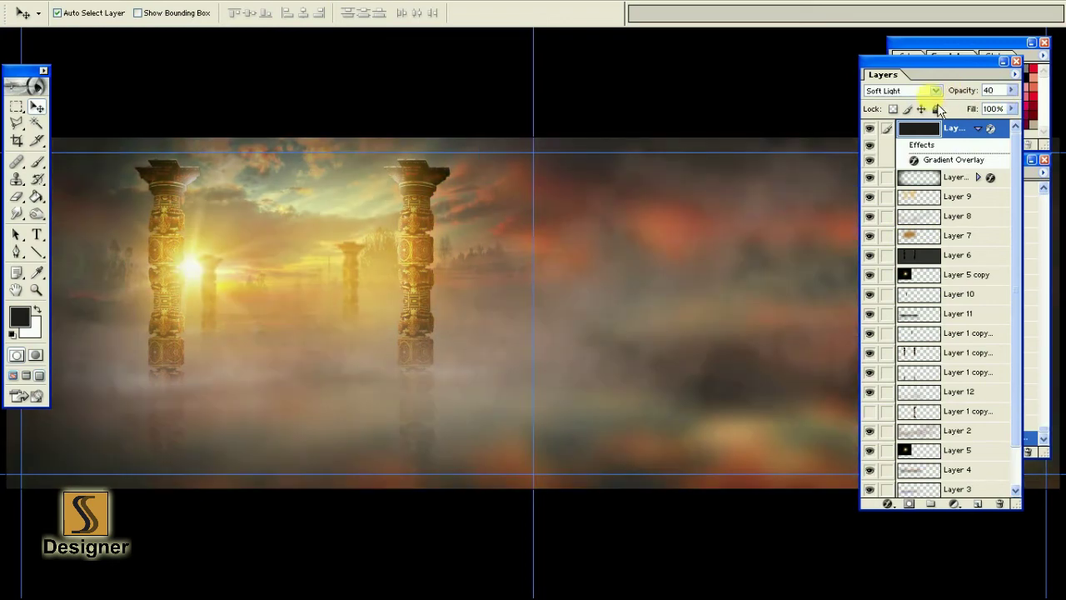
{"action": "key", "text": "BackSpace"}
{"action": "key", "text": "BackSpace"}
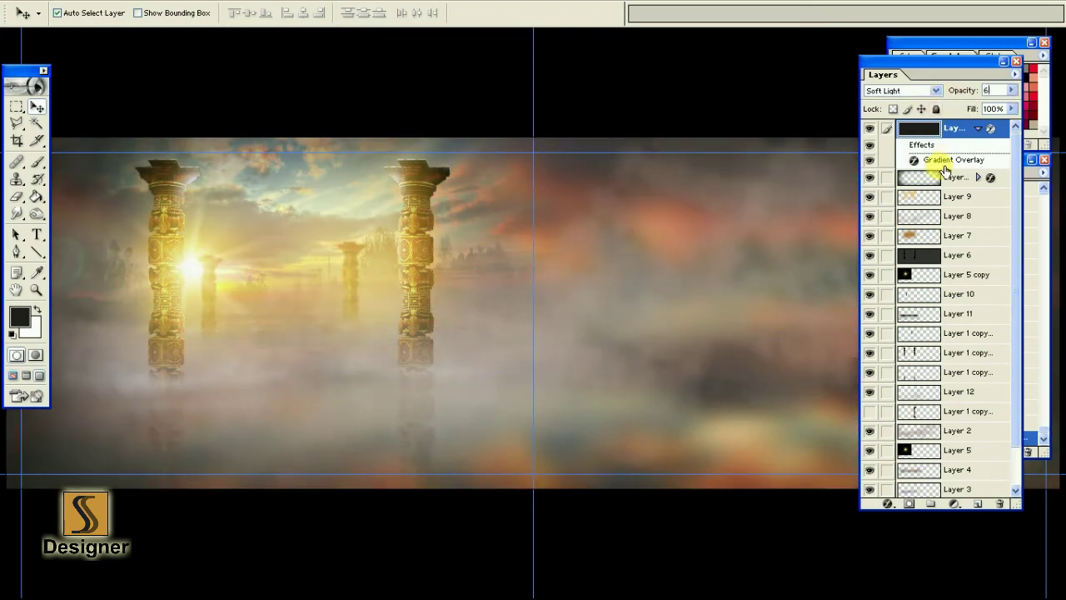
{"action": "type", "text": "6"}
{"action": "key", "text": "Return"}
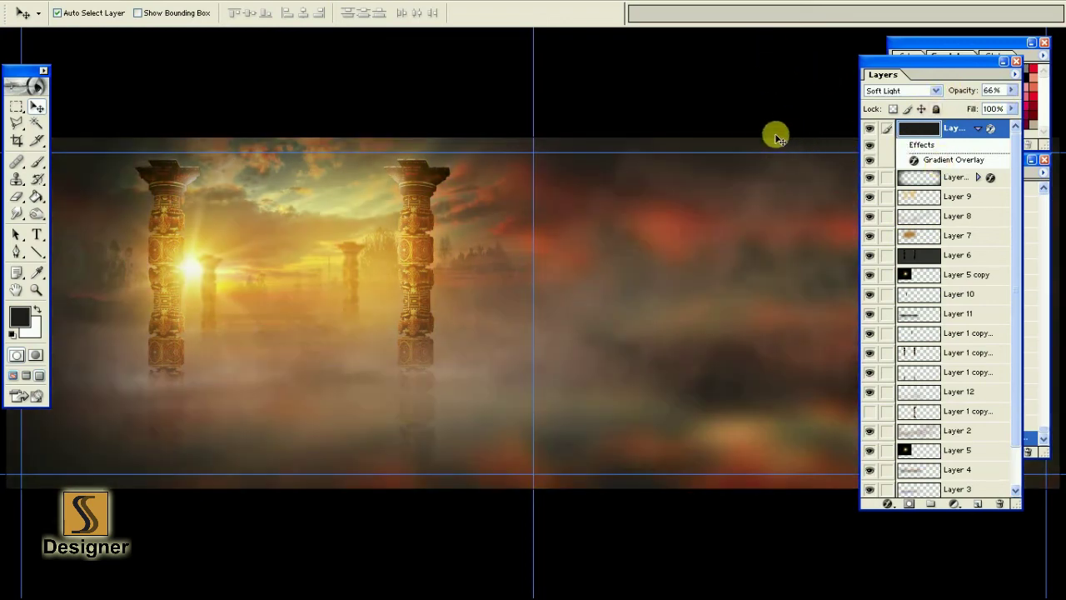
{"action": "key", "text": "ctrl+minus"}
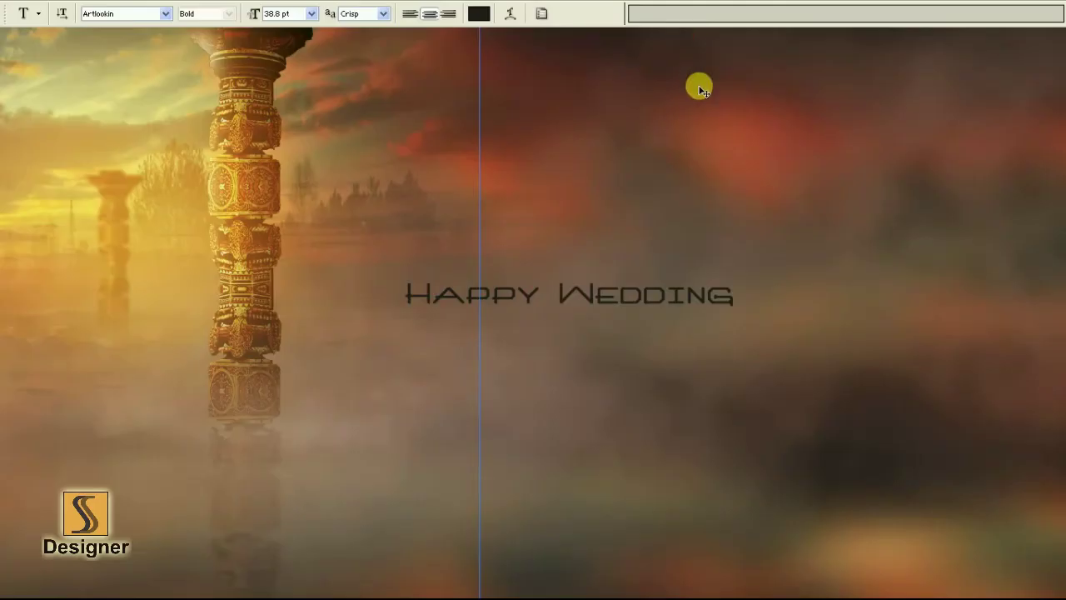
- Transform the Happy Wedding title to be taller and narrower
{"action": "key", "text": "ctrl+t"}
{"action": "mouse_move", "coordinate": [740, 296]}
{"action": "left_mouse_down"}
{"action": "mouse_move", "coordinate": [656, 296]}
{"action": "mouse_move", "coordinate": [688, 309]}
{"action": "mouse_move", "coordinate": [682, 286]}
{"action": "mouse_move", "coordinate": [707, 275]}
{"action": "left_mouse_up"}
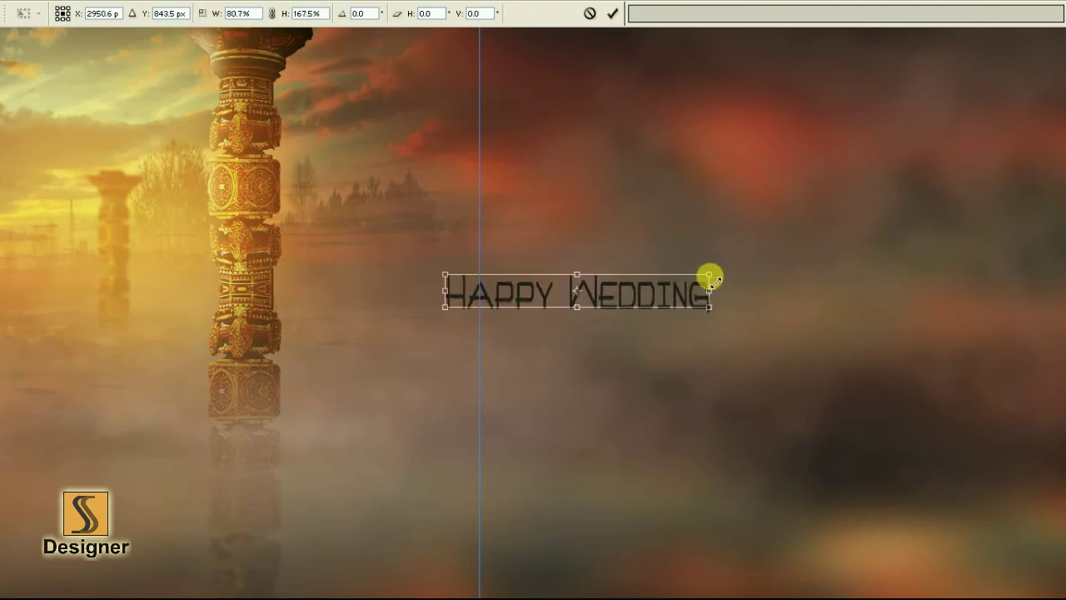
{"action": "key", "text": "Return"}
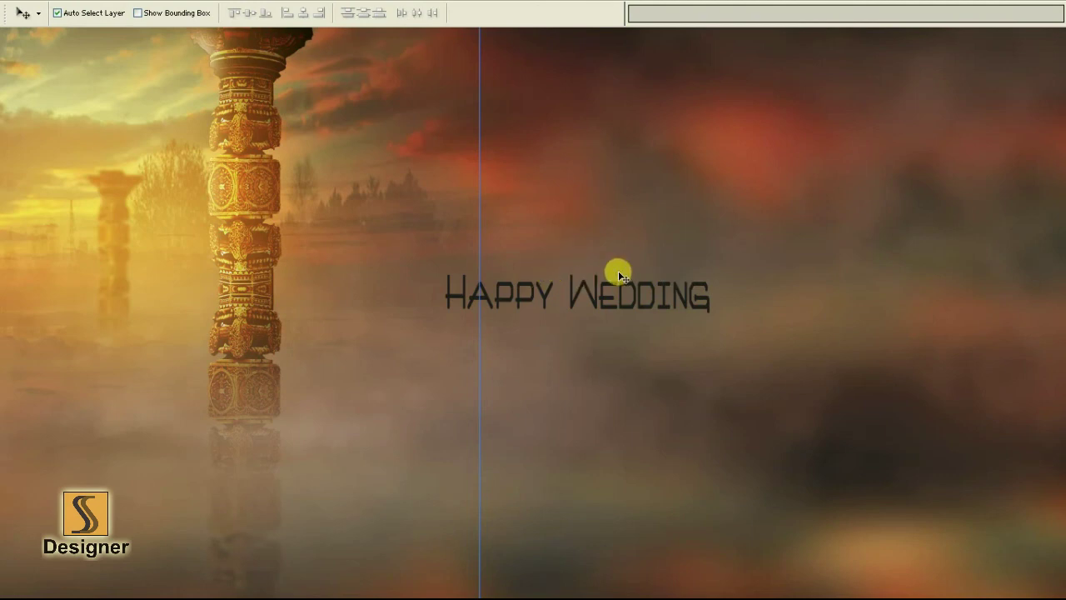
- Add a new empty Layer 15
{"action": "key", "text": "F7"}
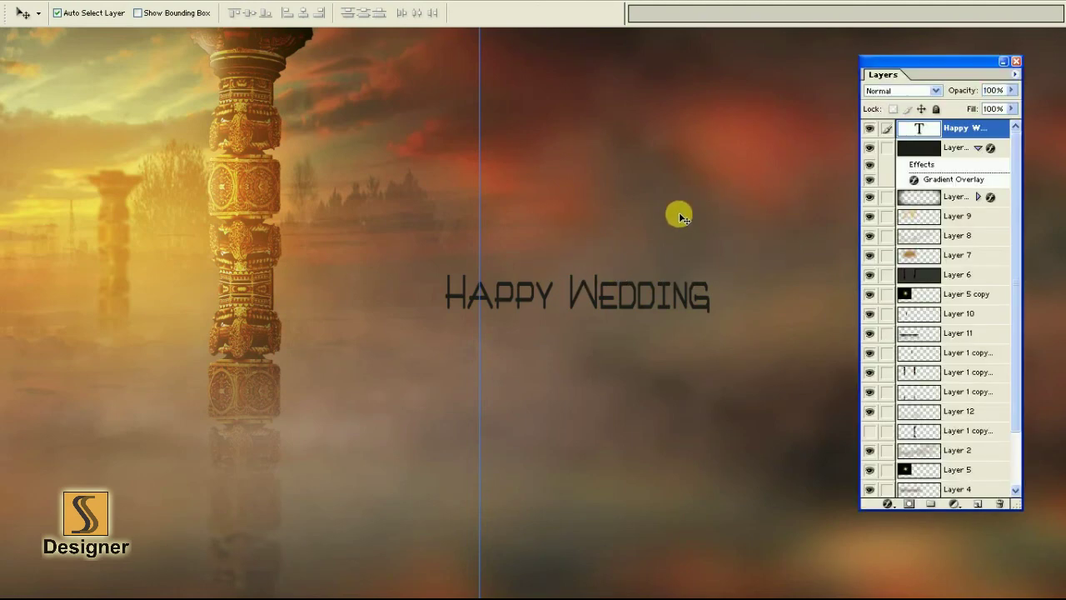
{"action": "key", "text": "ctrl+shift+n"}
{"action": "key", "text": "Return"}
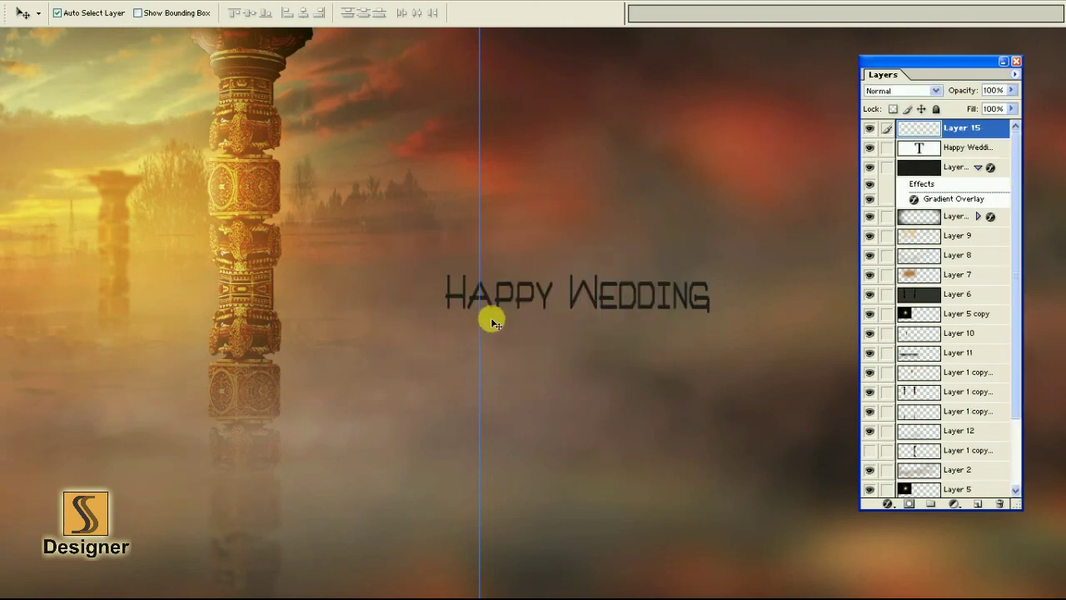
- Fill a white rectangle around the Happy Wedding title and move it below the text
{"action": "key", "text": "m"}
{"action": "mouse_move", "coordinate": [420, 271]}
{"action": "left_mouse_down"}
{"action": "mouse_move", "coordinate": [766, 364]}
{"action": "mouse_move", "coordinate": [796, 390]}
{"action": "mouse_move", "coordinate": [738, 325]}
{"action": "mouse_move", "coordinate": [733, 283]}
{"action": "left_mouse_up"}
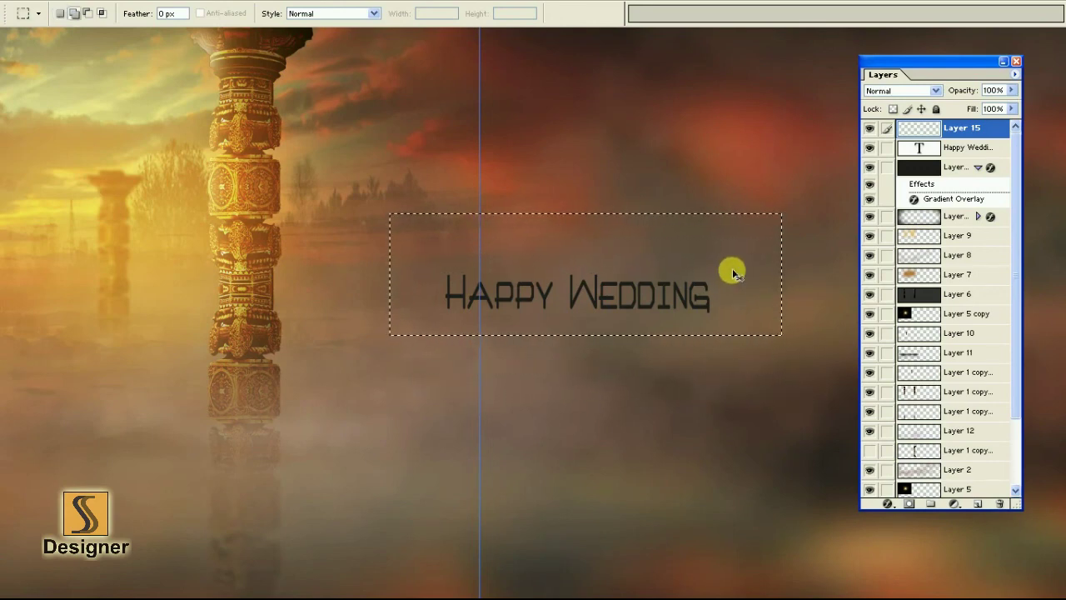
{"action": "key", "text": "ctrl+BackSpace"}
{"action": "key", "text": "ctrl+d"}
{"action": "key", "text": "ctrl+bracketleft"}
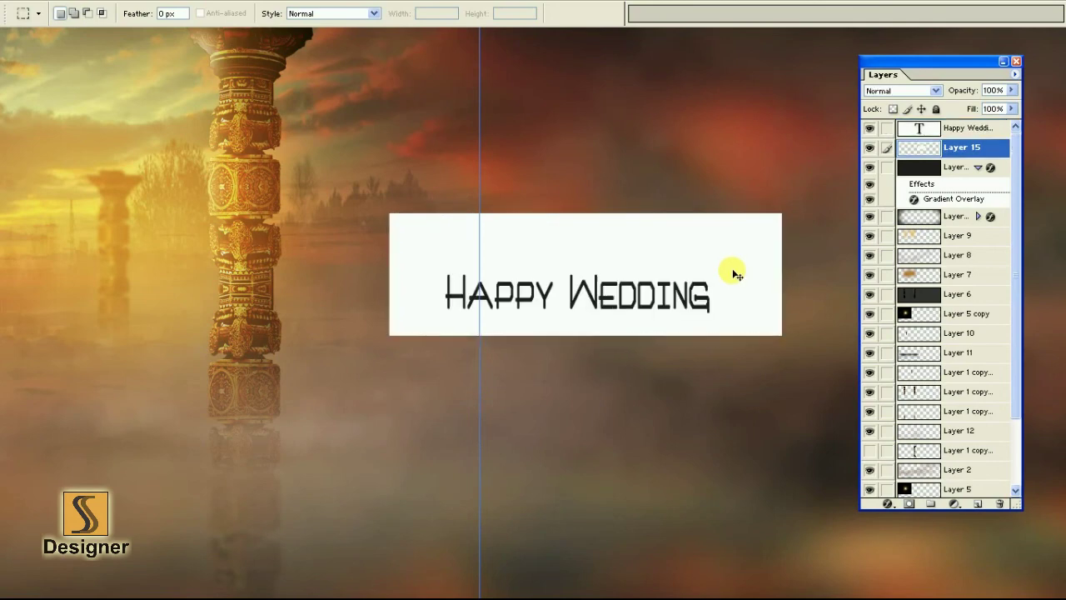
- Set the white box's opacity to 33%
{"action": "key", "text": "v"}
{"action": "key", "text": "4"}
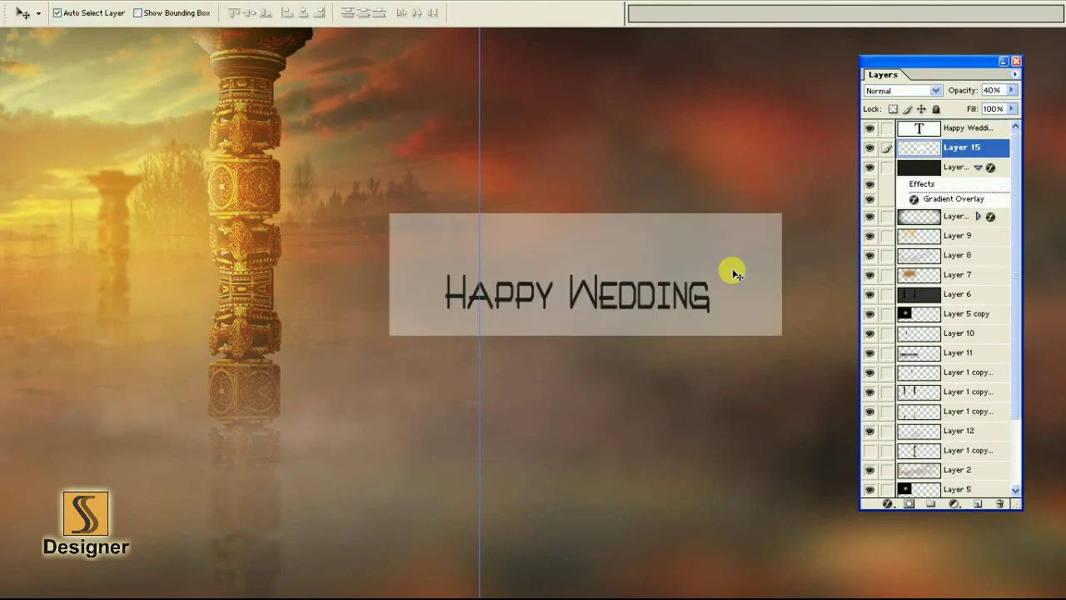
{"action": "key", "text": "3"}
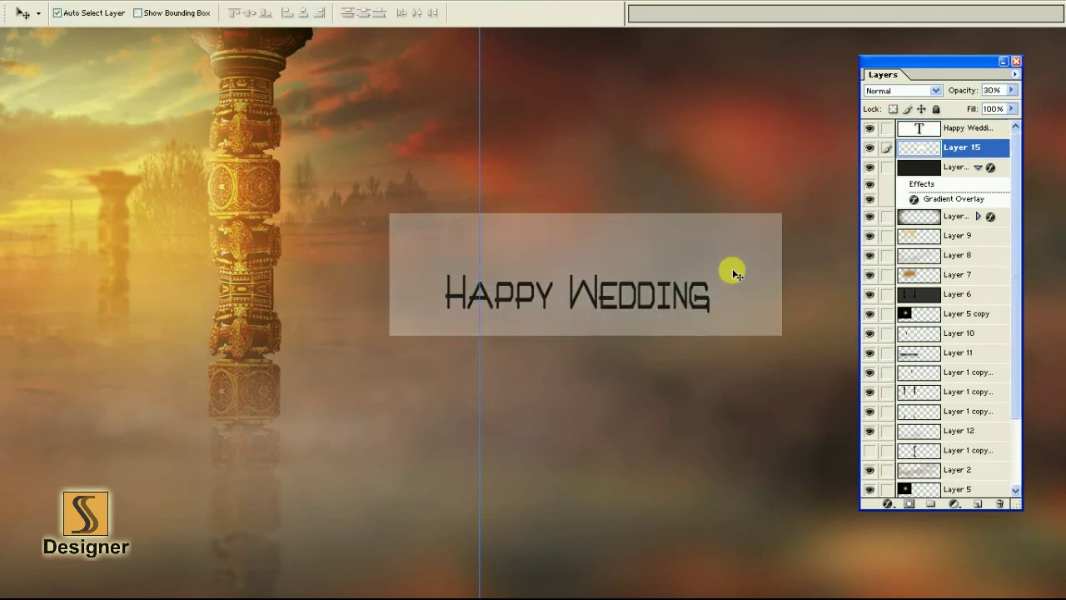
- Copy strips along the box's left and bottom edges onto a new Layer 16
{"action": "key", "text": "ctrl+plus"}
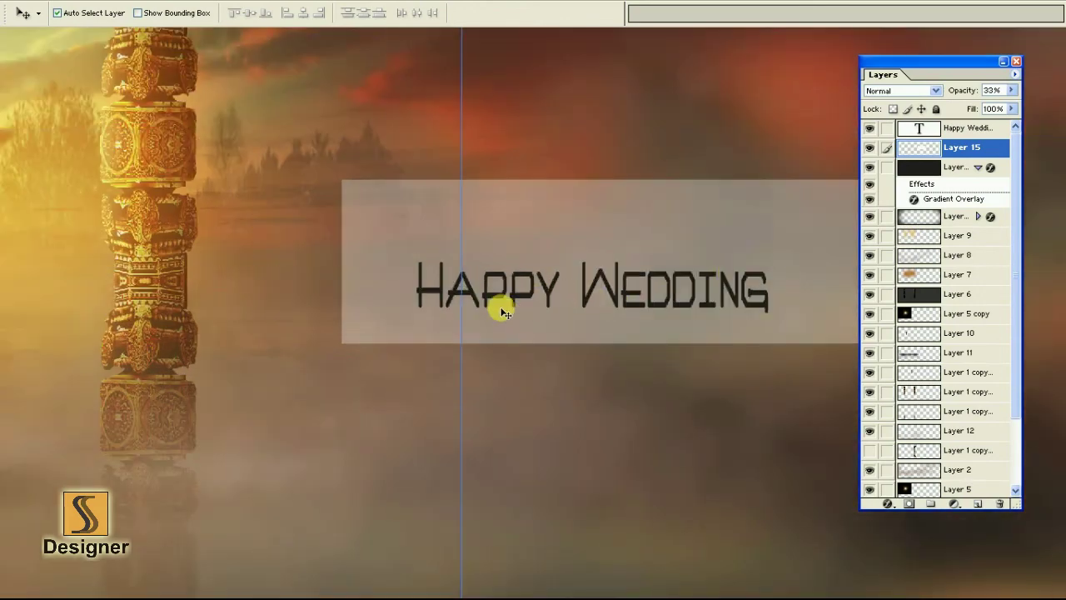
{"action": "scroll", "coordinate": [486, 308], "scroll_direction": "right", "scroll_amount": 3}
{"action": "key", "text": "m"}
{"action": "left_click_drag", "start_coordinate": [124, 385], "coordinate": [757, 314]}
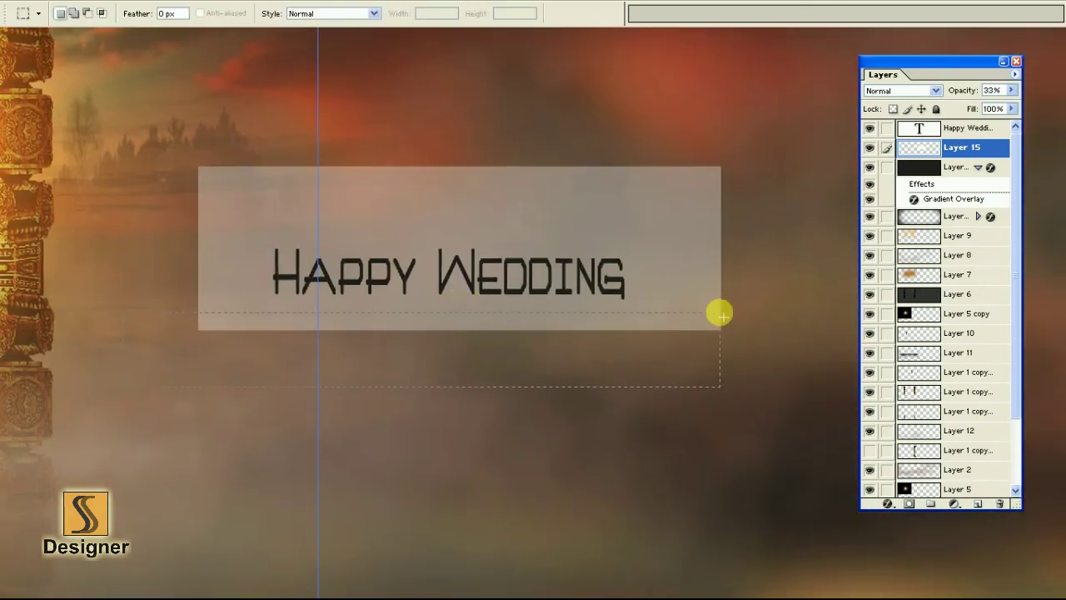
{"action": "left_click_drag", "start_coordinate": [139, 119], "coordinate": [242, 314]}
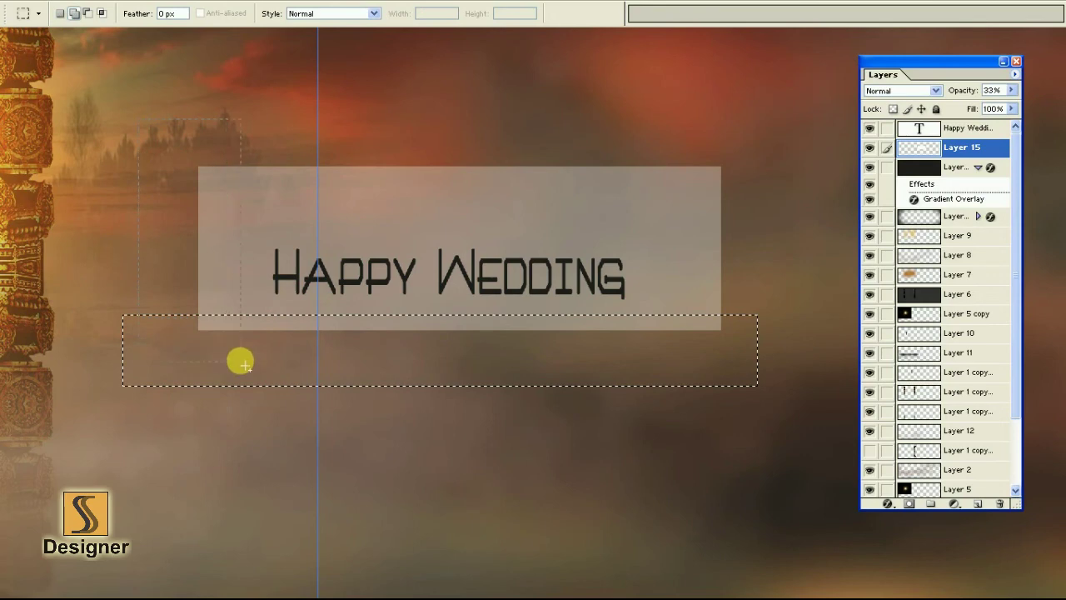
{"action": "key", "text": "v"}
{"action": "key", "text": "ctrl+j"}
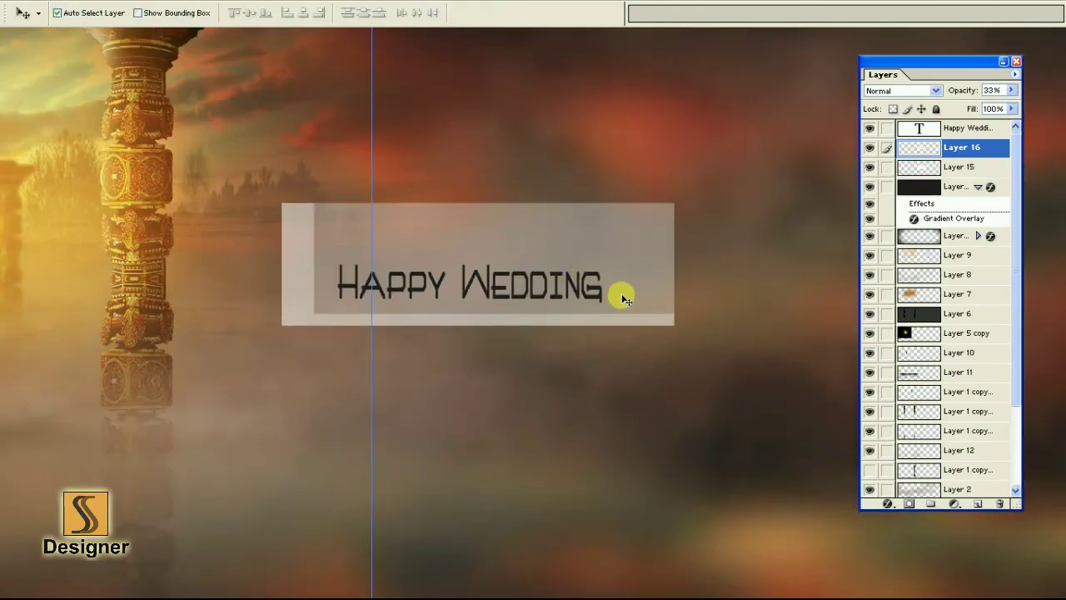
{"action": "key", "text": "b"}
{"action": "right_click", "coordinate": [578, 281]}
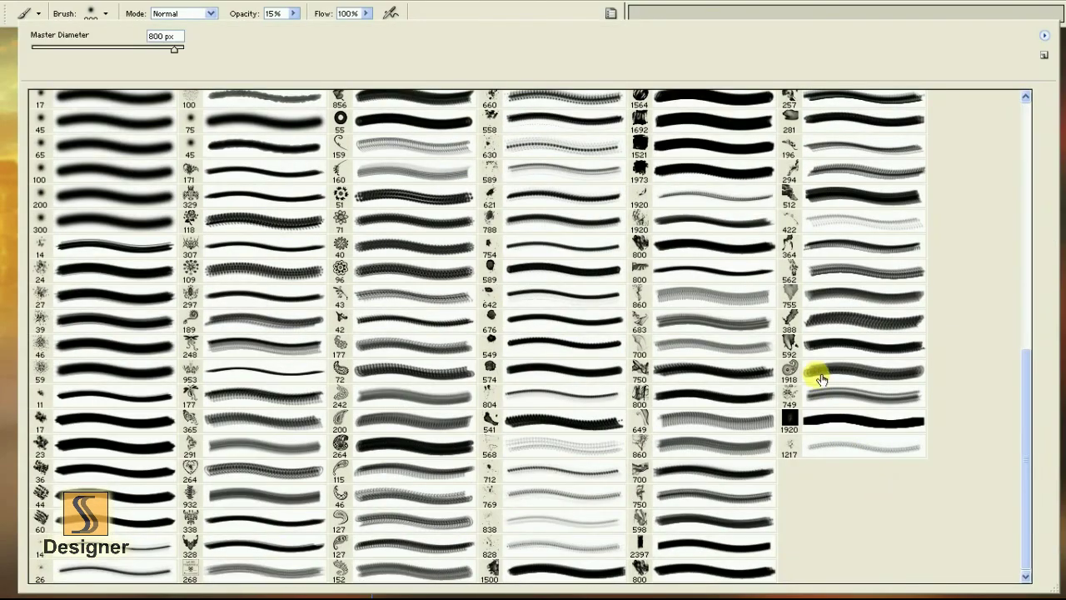
- Choose the paisley brush at size 500 and add a new Layer 17
{"action": "double_click", "coordinate": [816, 368]}
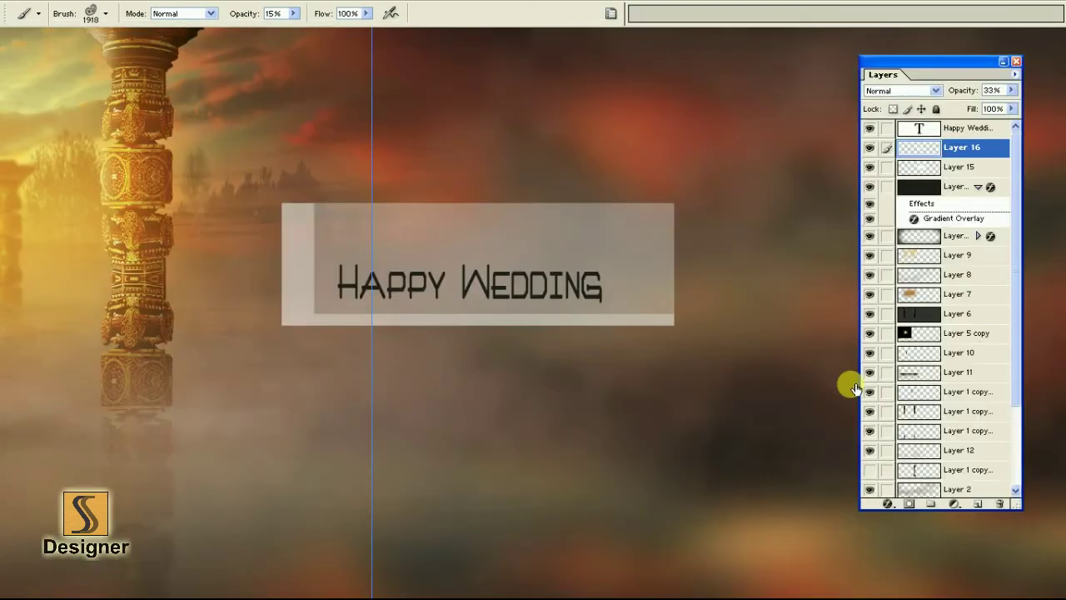
{"action": "key", "text": "bracketleft"}
{"action": "key", "text": "bracketleft"}
{"action": "key", "text": "bracketleft"}
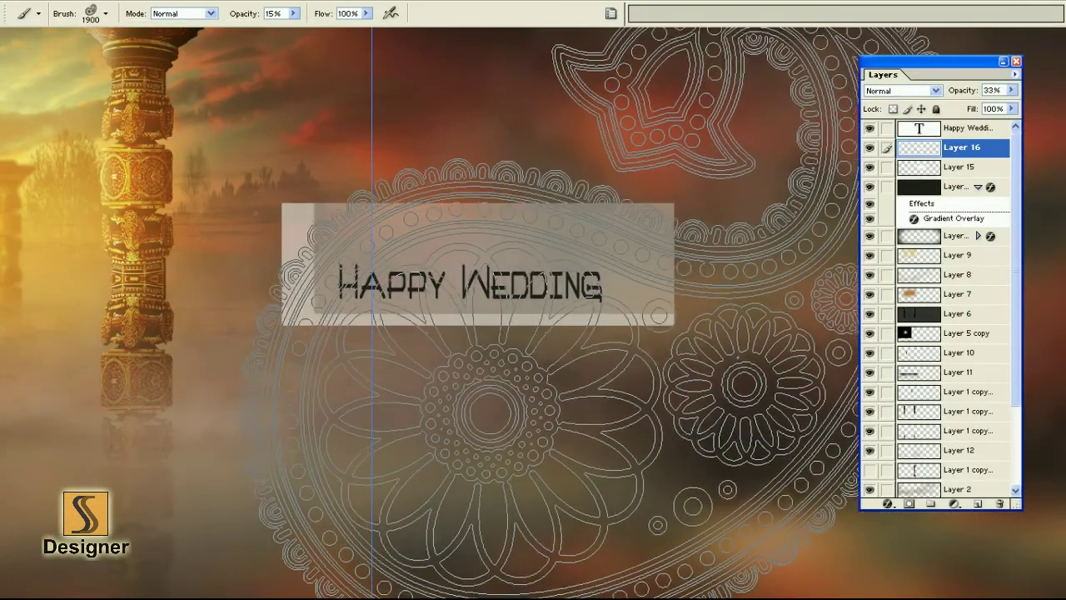
{"action": "key", "text": "bracketleft"}
{"action": "key", "text": "bracketleft"}
{"action": "key", "text": "bracketleft"}
{"action": "key", "text": "bracketleft"}
{"action": "key", "text": "bracketleft"}
{"action": "key", "text": "bracketleft"}
{"action": "left_click", "coordinate": [561, 281]}
{"action": "key", "text": "ctrl+shift+n"}
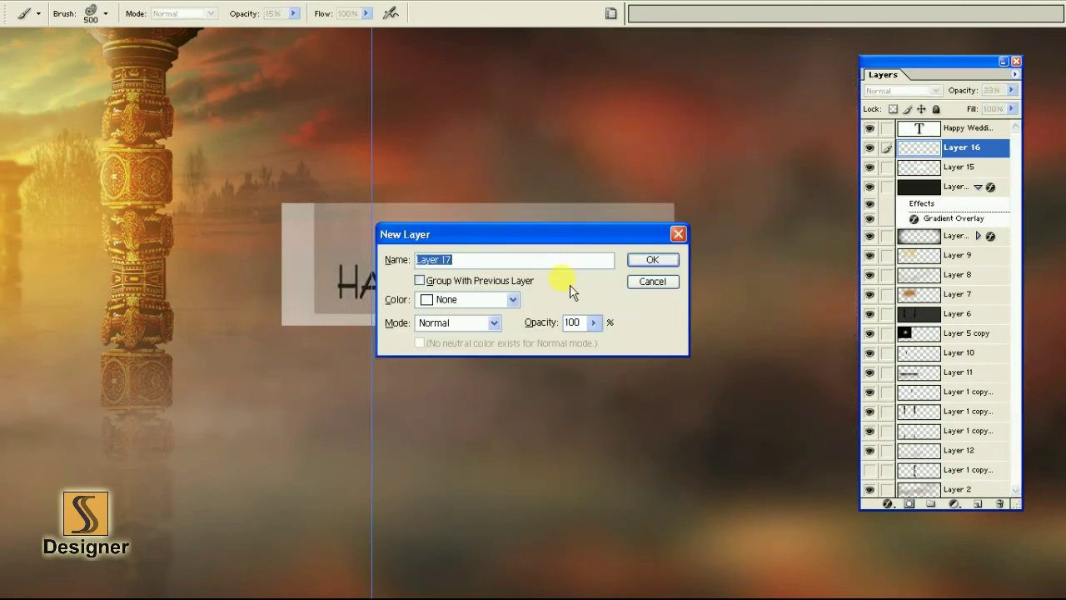
{"action": "key", "text": "Return"}
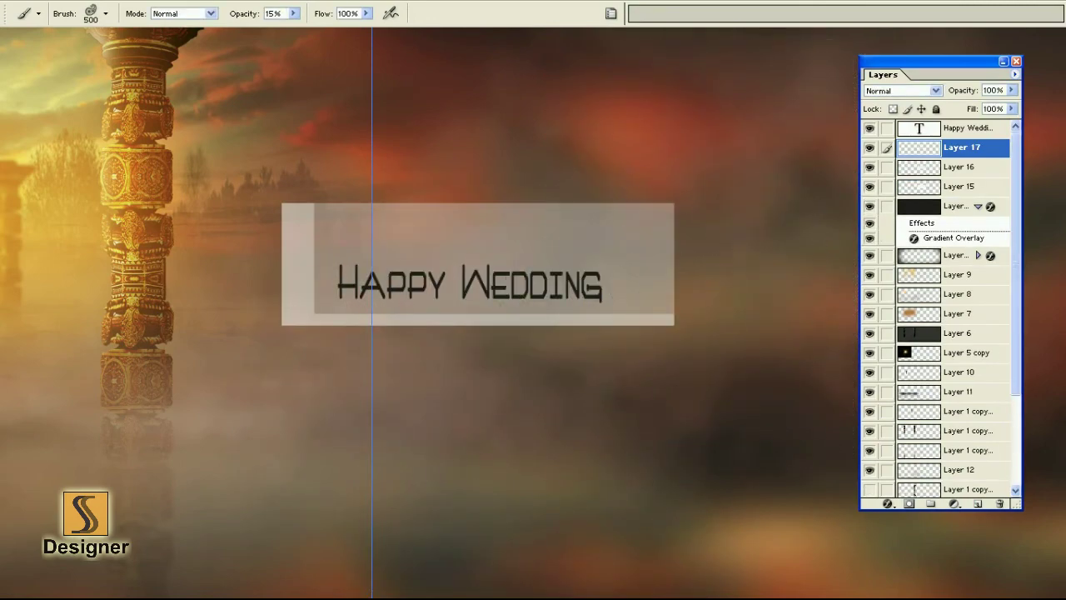
- Stamp a dark brown paisley at 100% opacity over the box's upper right
{"action": "key", "text": "alt+w"}
{"action": "key", "text": "t"}
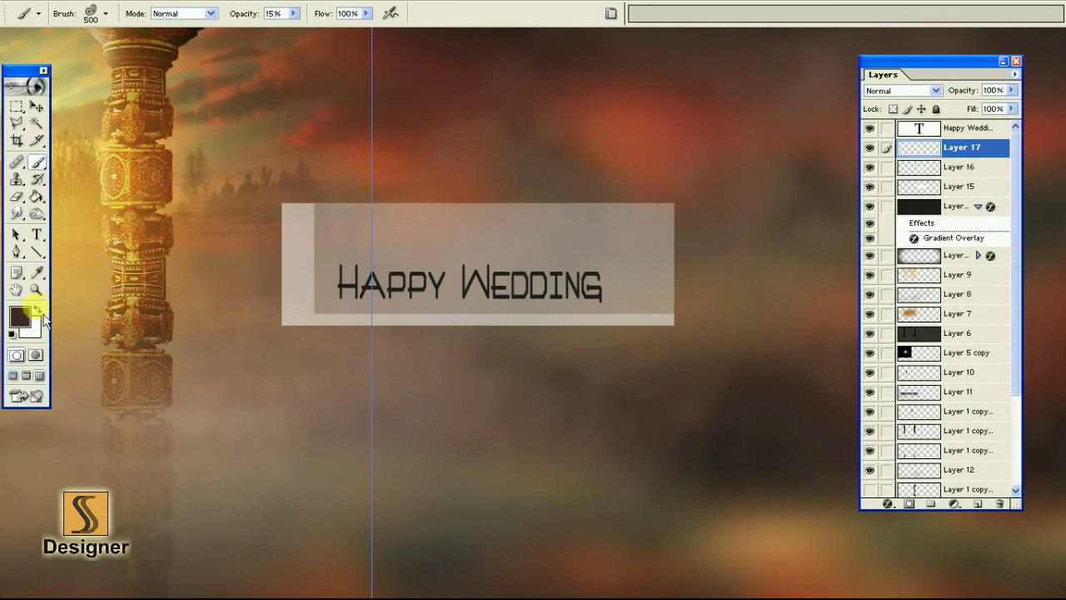
{"action": "left_click", "coordinate": [19, 315]}
{"action": "left_click", "coordinate": [714, 458]}
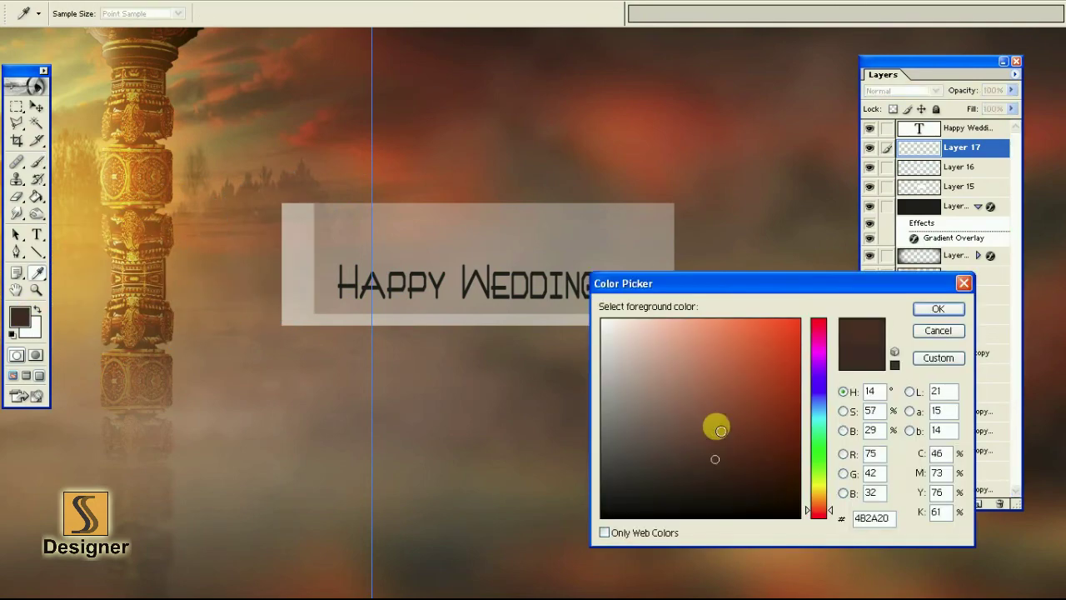
{"action": "key", "text": "Return"}
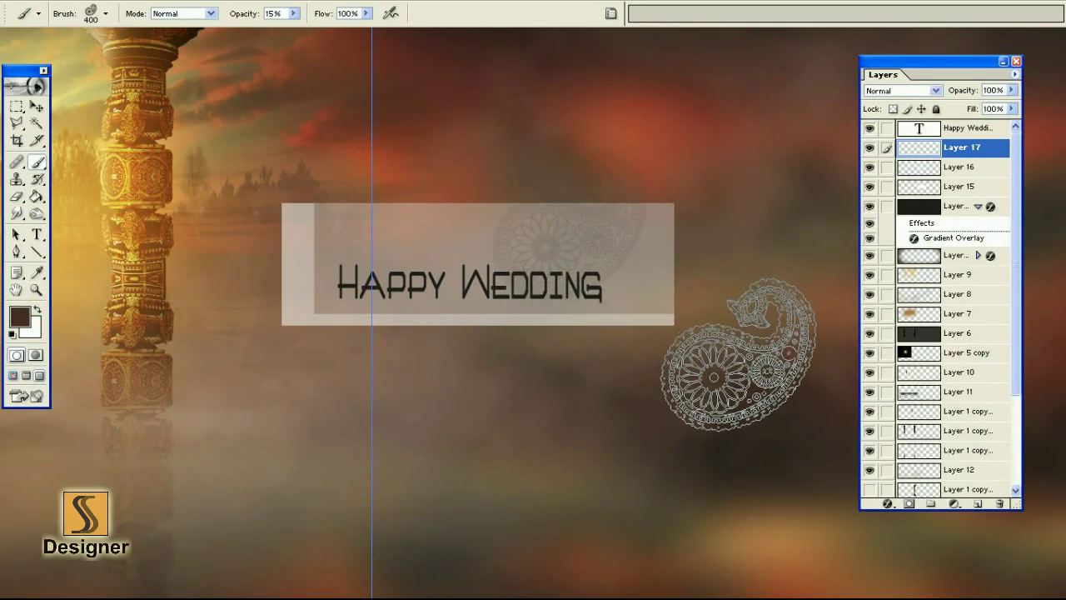
{"action": "left_click", "coordinate": [678, 288]}
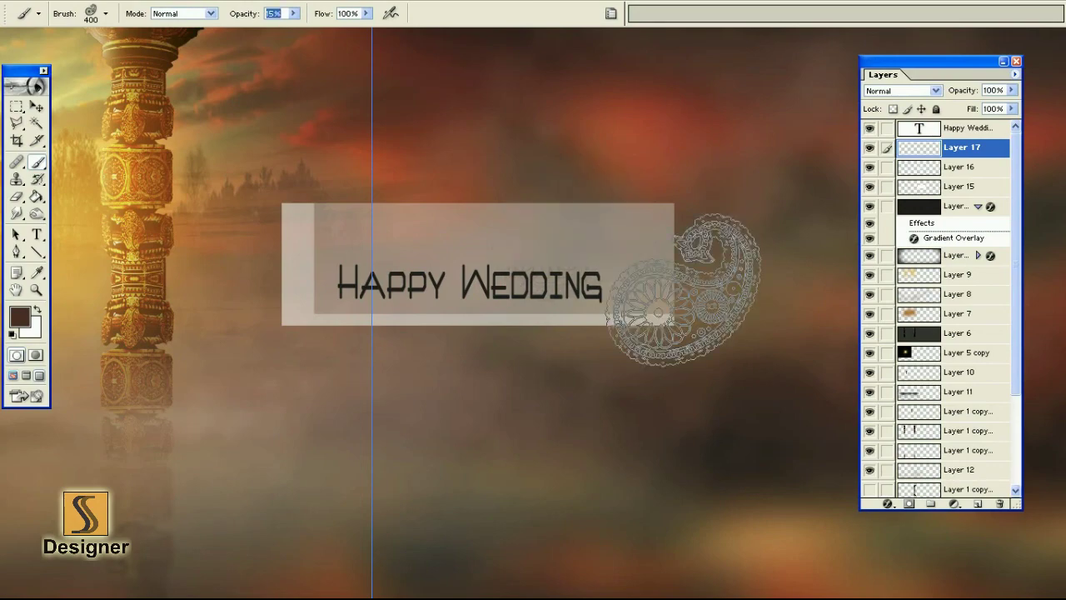
{"action": "left_click", "coordinate": [599, 208]}
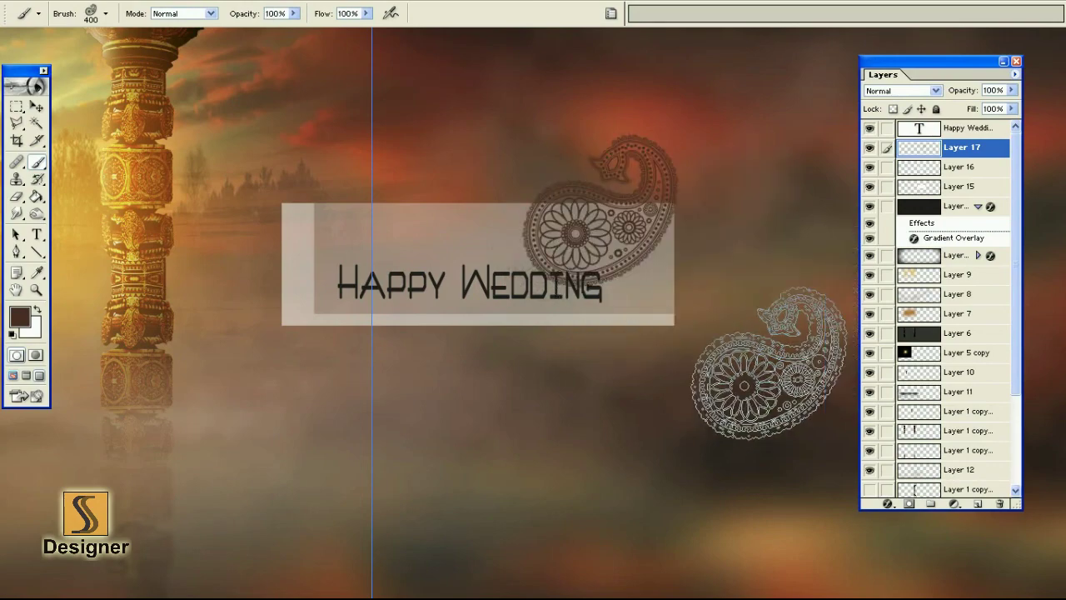
{"action": "key", "text": "ctrl+plus"}
- Shrink the paisley to about 64.5%, rotate it 180°, and place it at the box's upper right
{"action": "scroll", "coordinate": [700, 366], "scroll_direction": "up", "scroll_amount": 3}
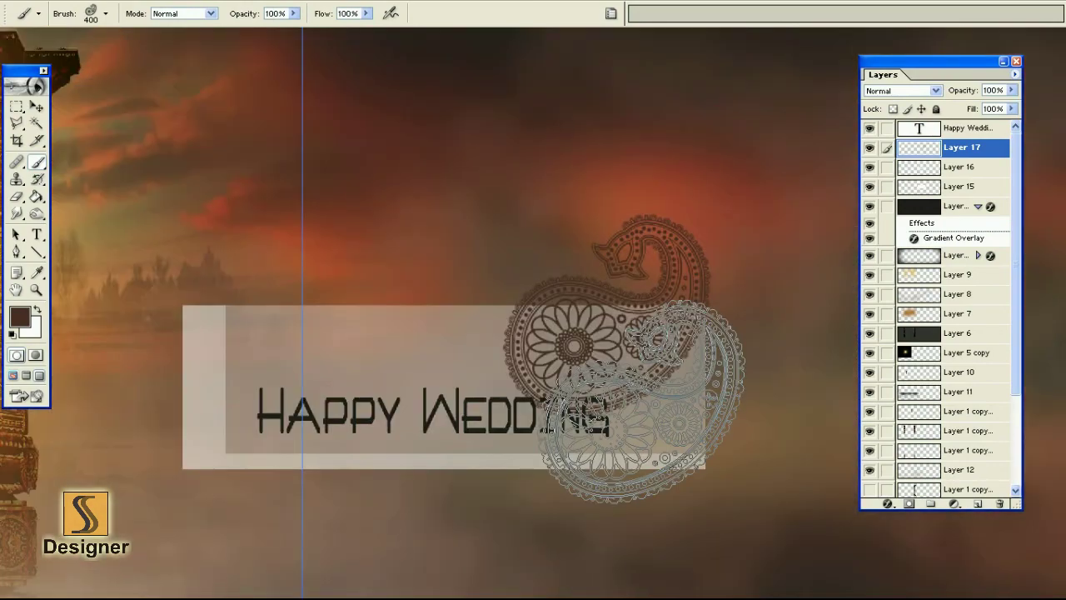
{"action": "key", "text": "ctrl+t"}
{"action": "left_click_drag", "start_coordinate": [714, 425], "coordinate": [676, 385]}
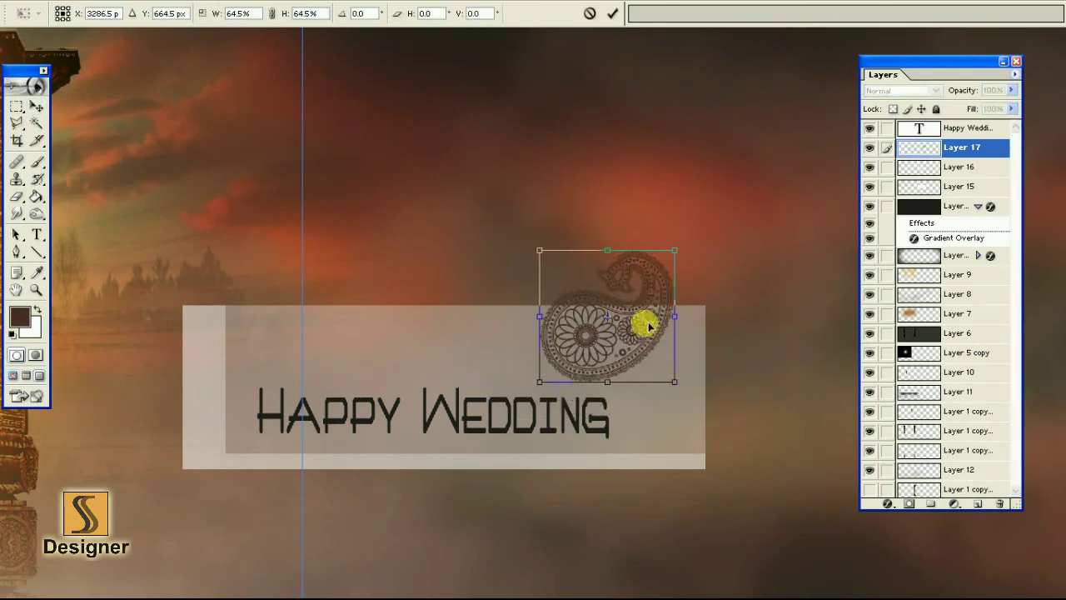
{"action": "left_click_drag", "start_coordinate": [641, 326], "coordinate": [644, 369]}
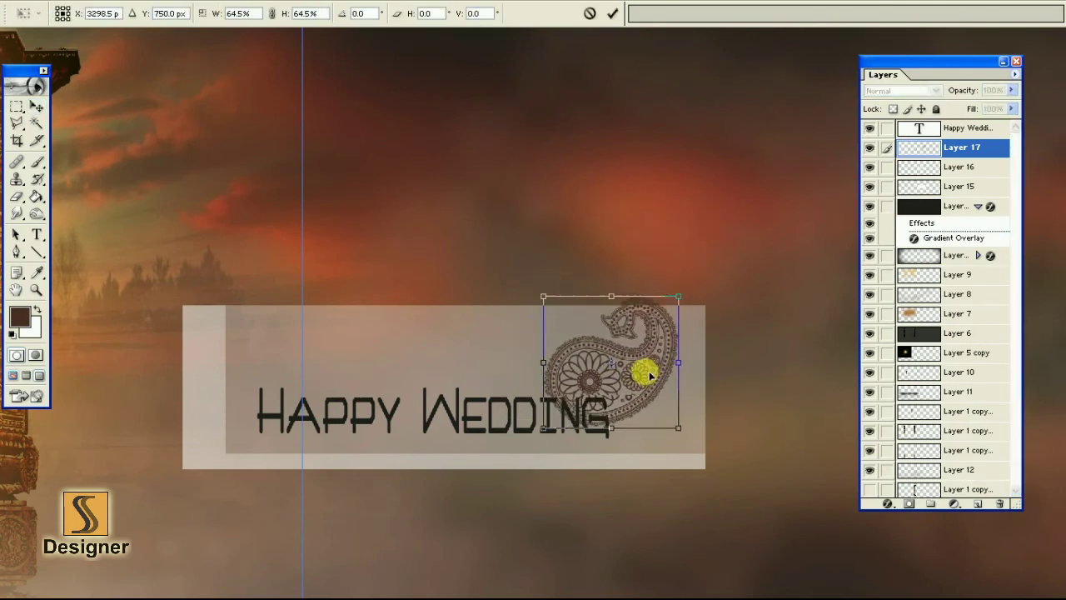
{"action": "left_click_drag", "start_coordinate": [733, 433], "coordinate": [715, 477]}
{"action": "mouse_move", "coordinate": [614, 362]}
{"action": "left_mouse_down"}
{"action": "mouse_move", "coordinate": [614, 341]}
{"action": "mouse_move", "coordinate": [618, 350]}
{"action": "left_mouse_up"}
{"action": "right_click", "coordinate": [614, 341]}
{"action": "left_click", "coordinate": [655, 440]}
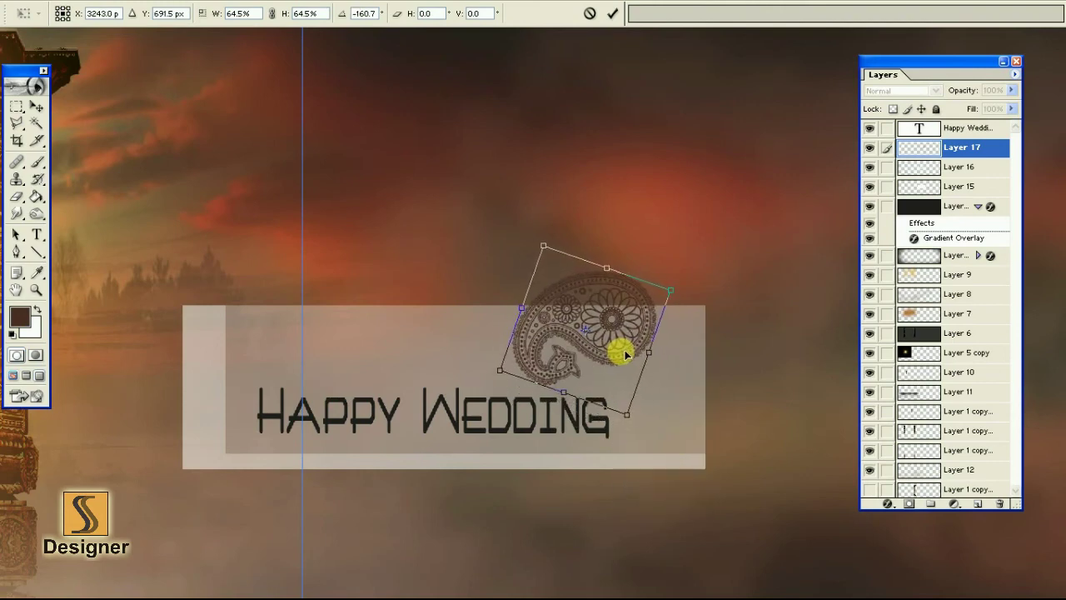
{"action": "key", "text": "Return"}
{"action": "key", "text": "ctrl+plus"}
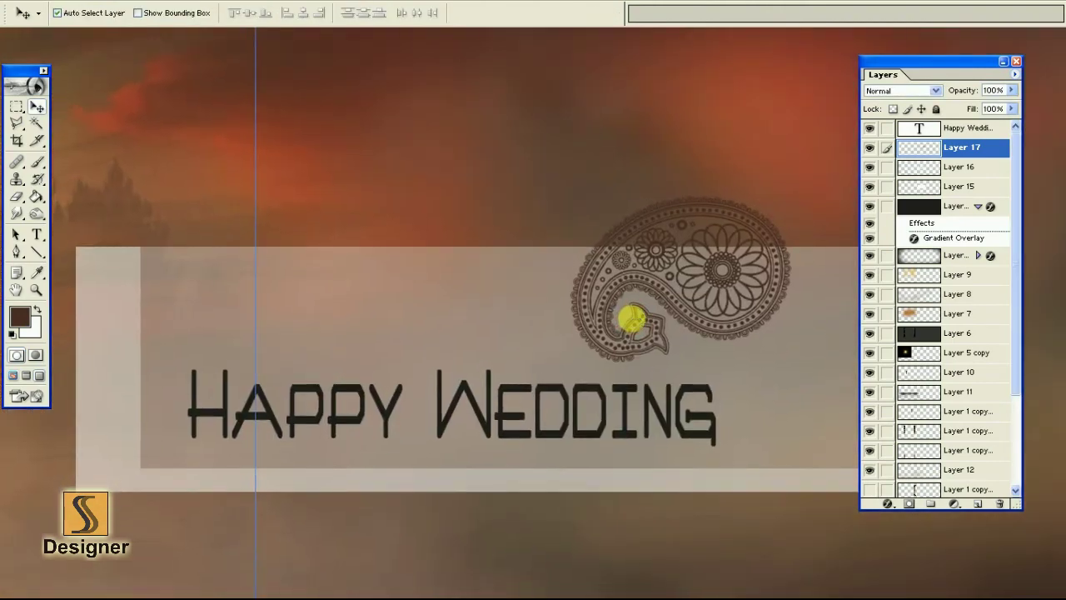
- Duplicate the paisley, flip it vertically, and enlarge and rotate it over the box's left end
{"action": "key", "text": "ctrl+alt+t"}
{"action": "right_click", "coordinate": [699, 270]}
{"action": "left_click", "coordinate": [791, 383]}
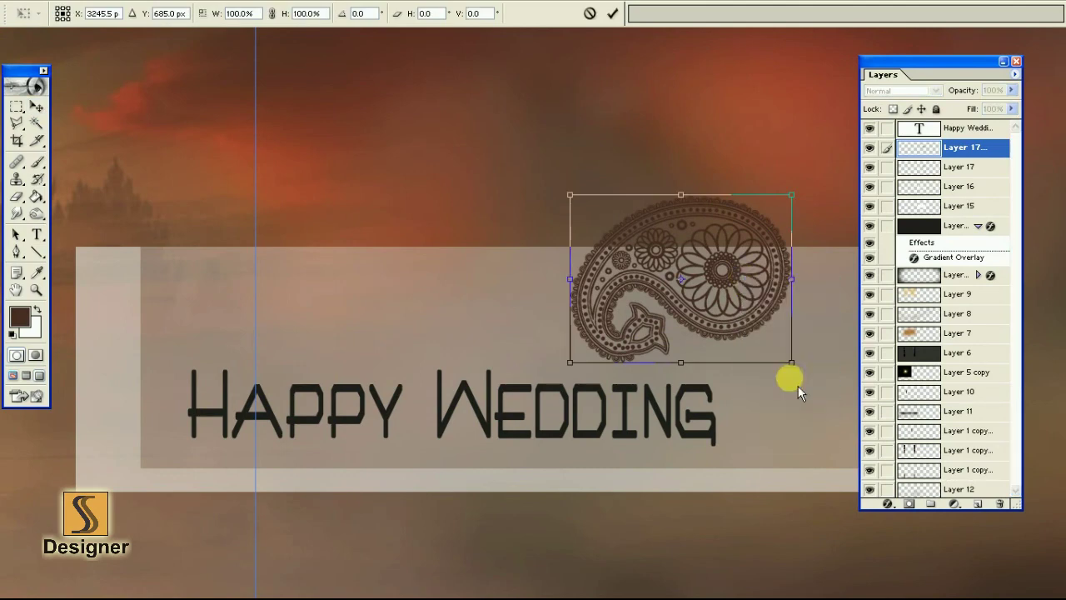
{"action": "mouse_move", "coordinate": [675, 280]}
{"action": "left_mouse_down"}
{"action": "mouse_move", "coordinate": [325, 349]}
{"action": "mouse_move", "coordinate": [251, 348]}
{"action": "left_mouse_up"}
{"action": "right_click", "coordinate": [362, 311]}
{"action": "left_click", "coordinate": [464, 483]}
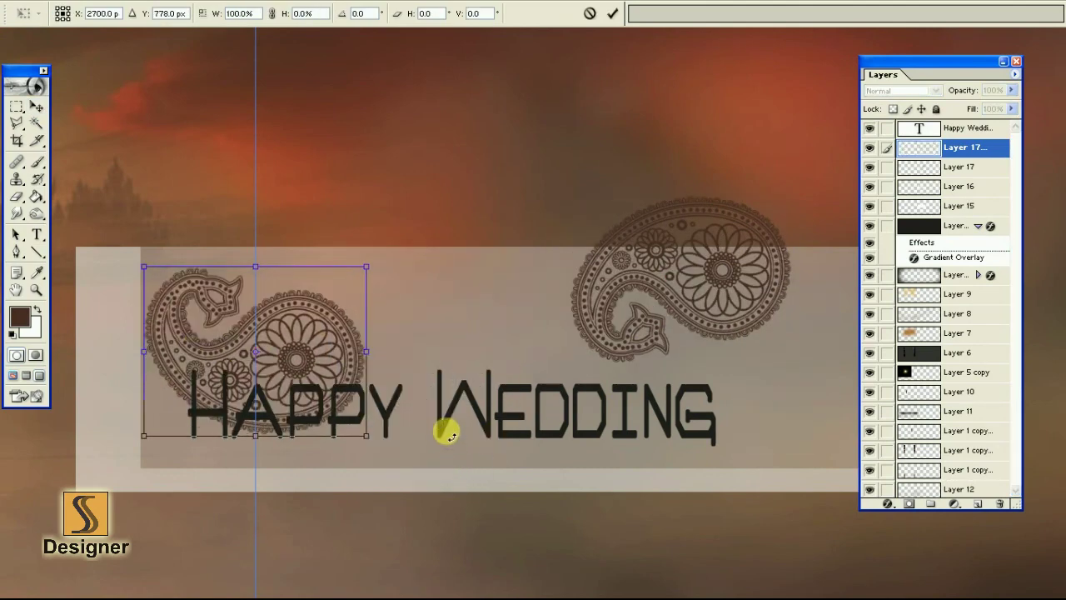
{"action": "left_click_drag", "start_coordinate": [441, 428], "coordinate": [395, 593]}
{"action": "mouse_move", "coordinate": [257, 374]}
{"action": "left_mouse_down"}
{"action": "mouse_move", "coordinate": [287, 430]}
{"action": "mouse_move", "coordinate": [415, 454]}
{"action": "left_mouse_up"}
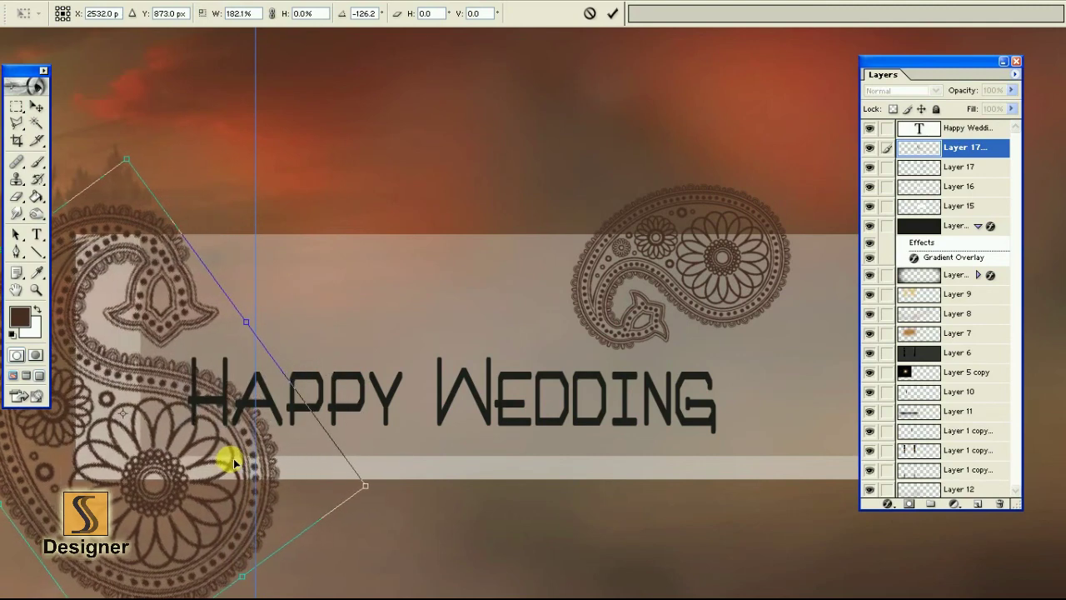
{"action": "key", "text": "Return"}
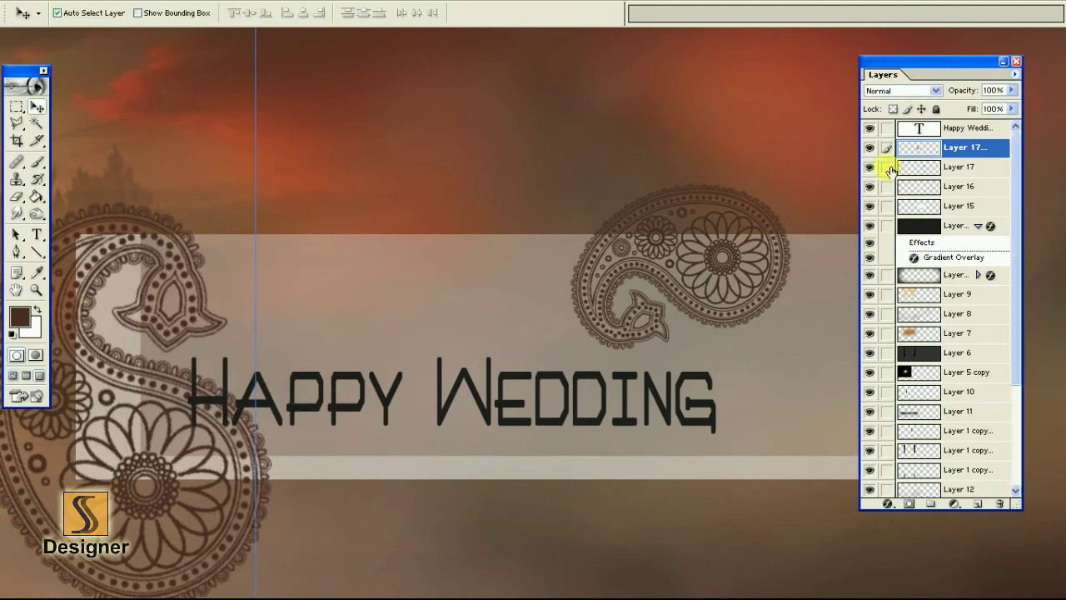
- Link and merge the two paisley layers into one
{"action": "left_click", "coordinate": [869, 147]}
{"action": "left_click", "coordinate": [869, 167]}
{"action": "left_click", "coordinate": [870, 147]}
{"action": "left_click", "coordinate": [870, 167]}
{"action": "left_click", "coordinate": [886, 166]}
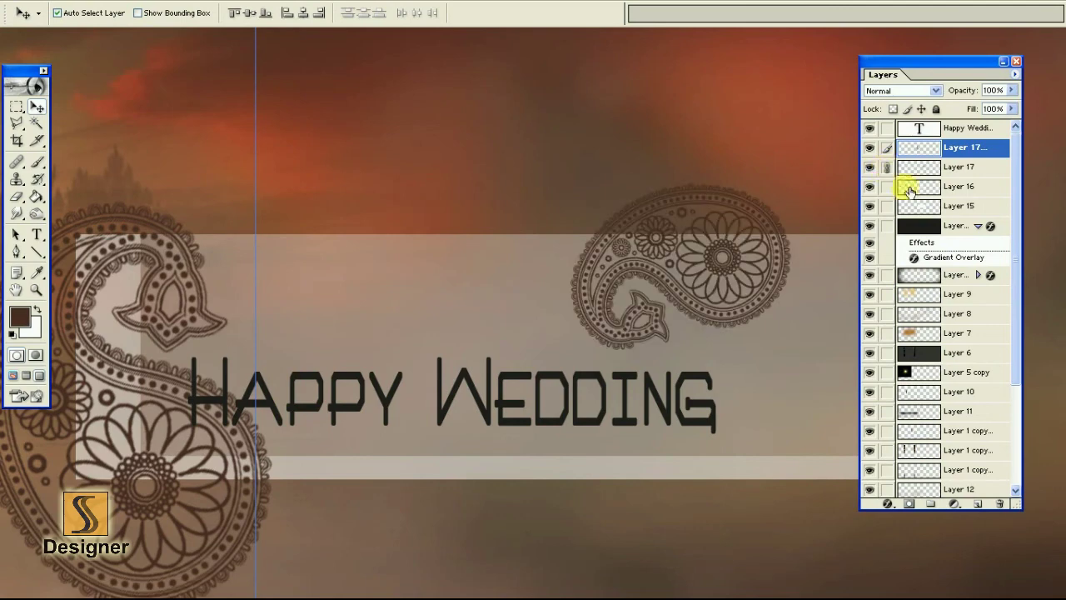
{"action": "key", "text": "ctrl+e"}
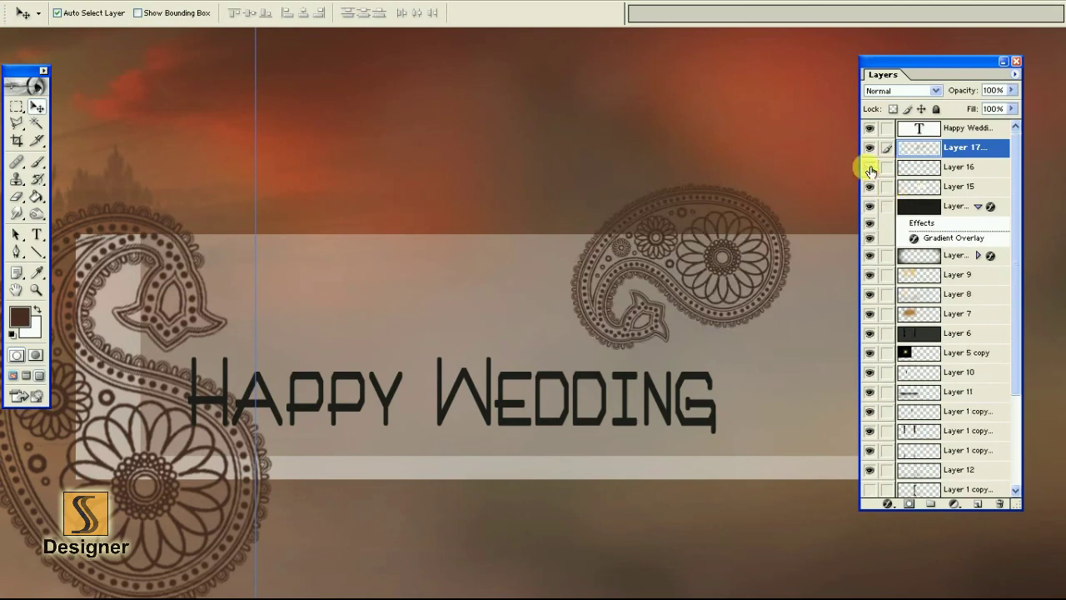
- Delete the paisley parts lying outside the light title box
{"action": "left_click", "coordinate": [913, 167], "text": "ctrl"}
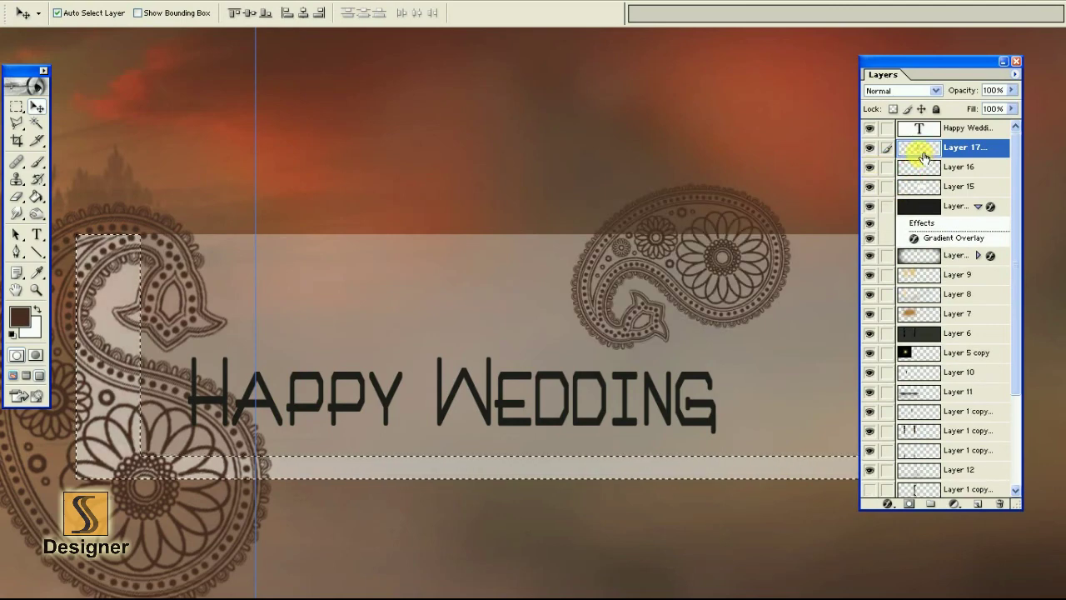
{"action": "left_click", "coordinate": [912, 186], "text": "ctrl"}
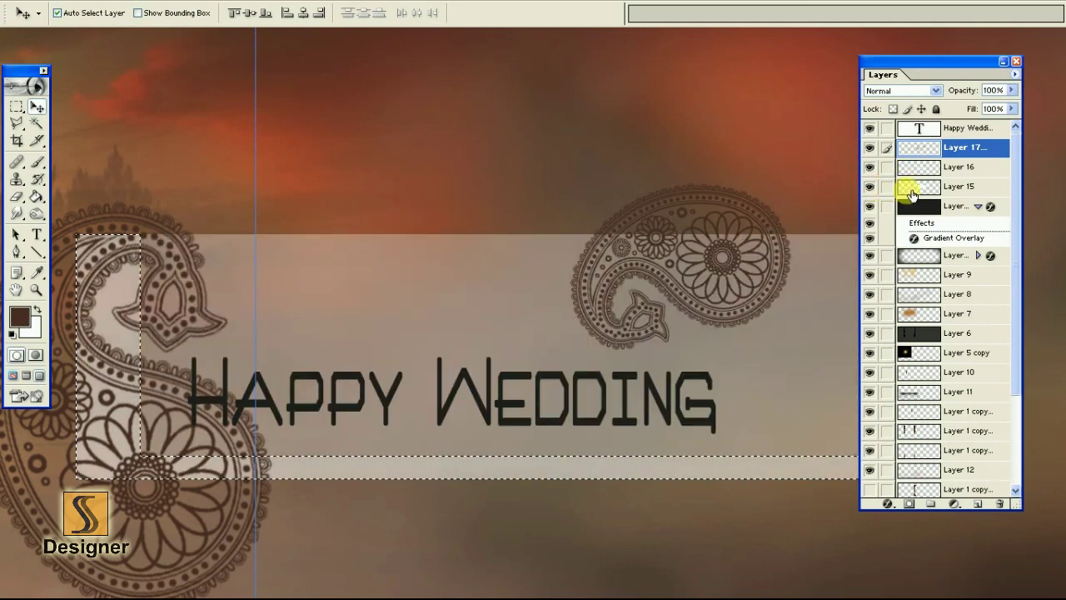
{"action": "key", "text": "ctrl+minus"}
{"action": "key", "text": "ctrl+minus"}
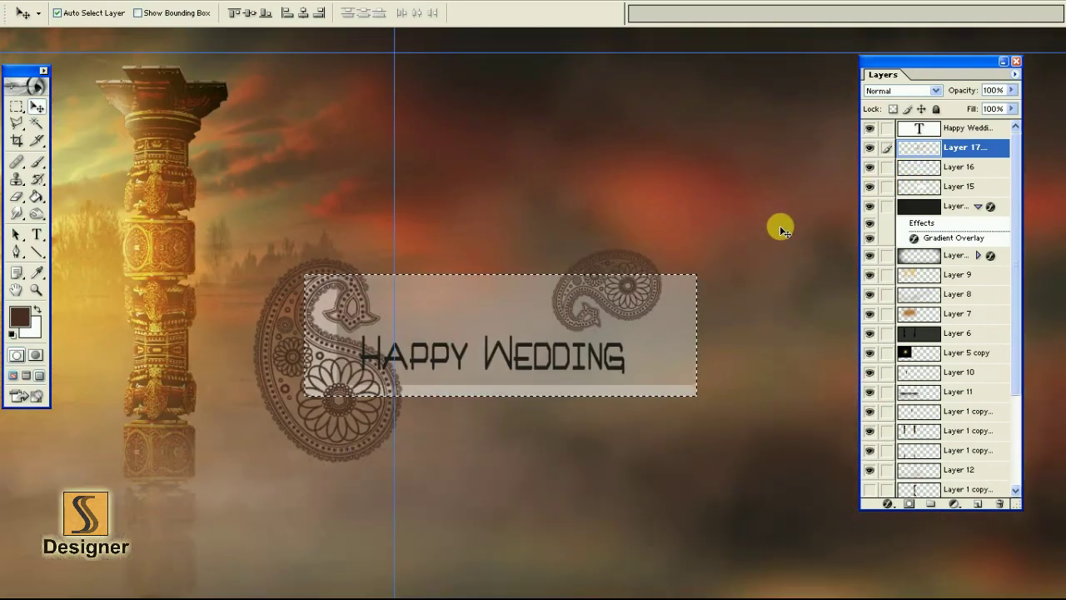
{"action": "key", "text": "ctrl+minus"}
{"action": "key", "text": "Tab"}
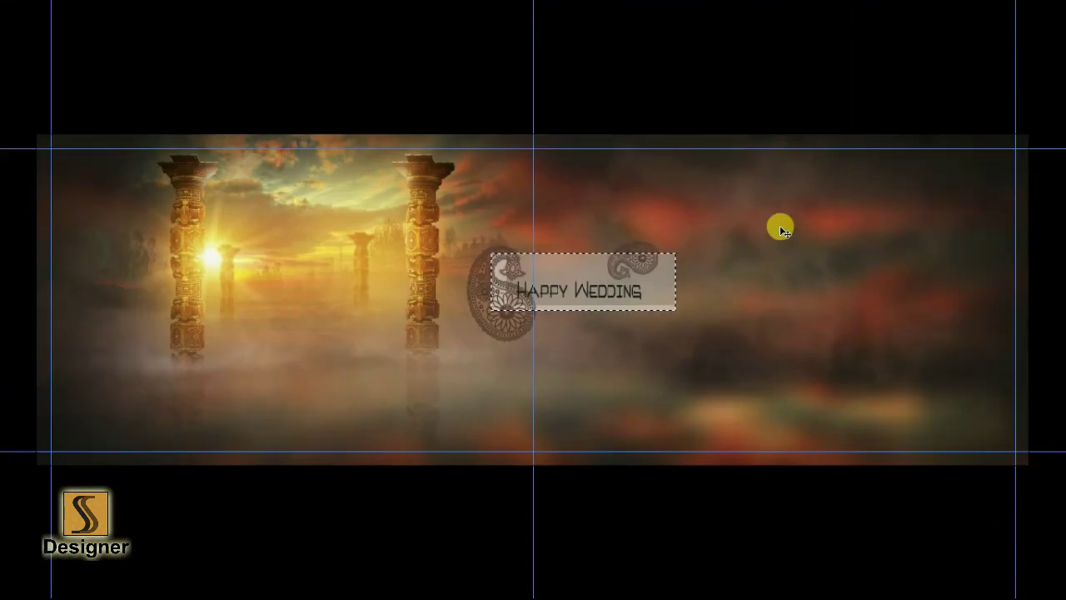
{"action": "key", "text": "ctrl+a"}
{"action": "key", "text": "shift+Tab"}
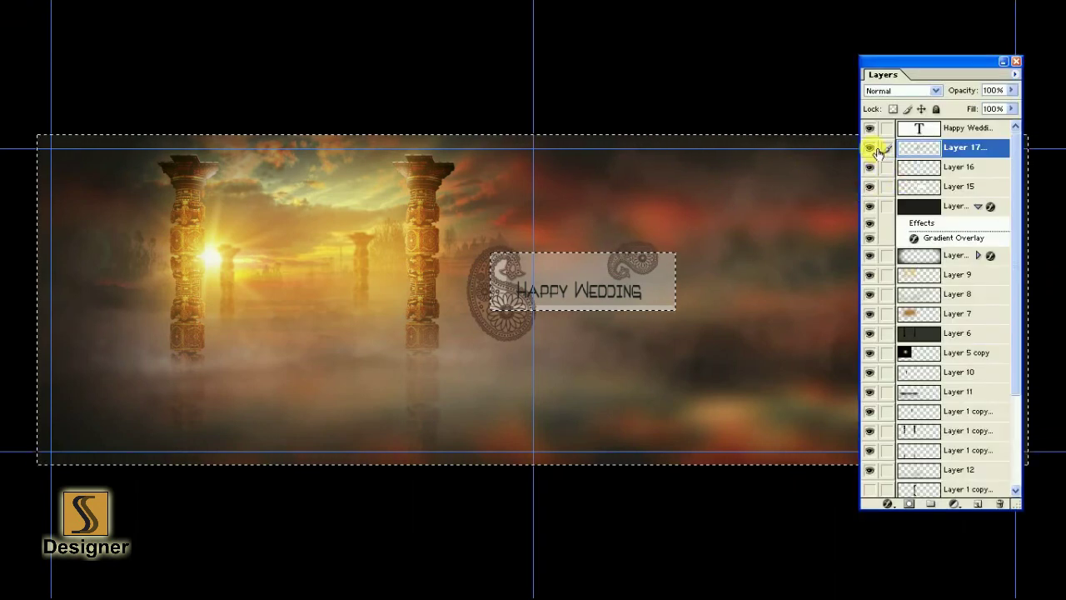
{"action": "left_click", "coordinate": [869, 147]}
{"action": "key", "text": "Delete"}
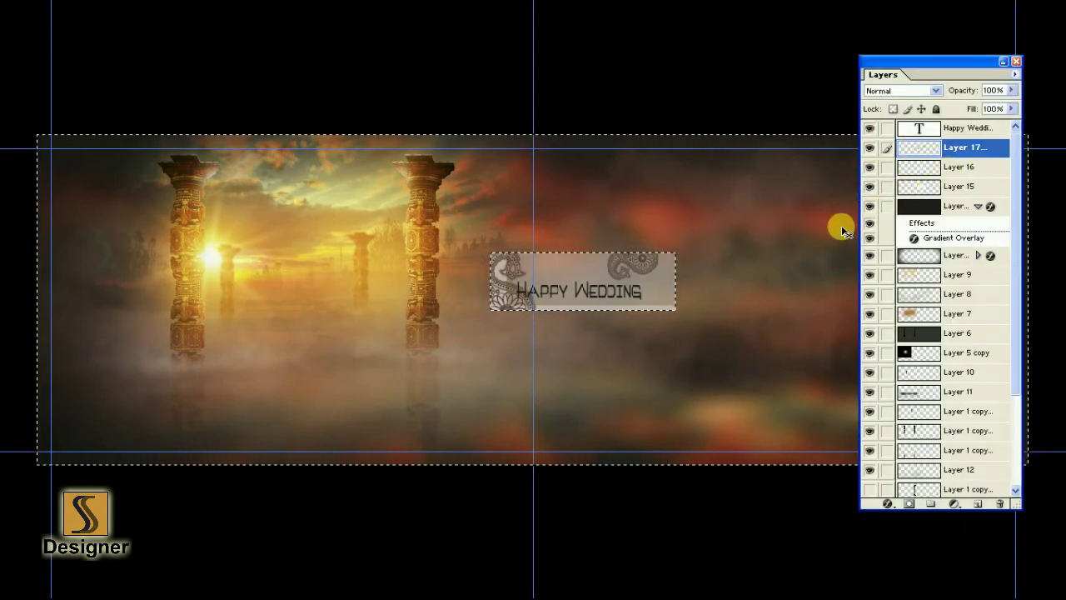
{"action": "key", "text": "ctrl+d"}
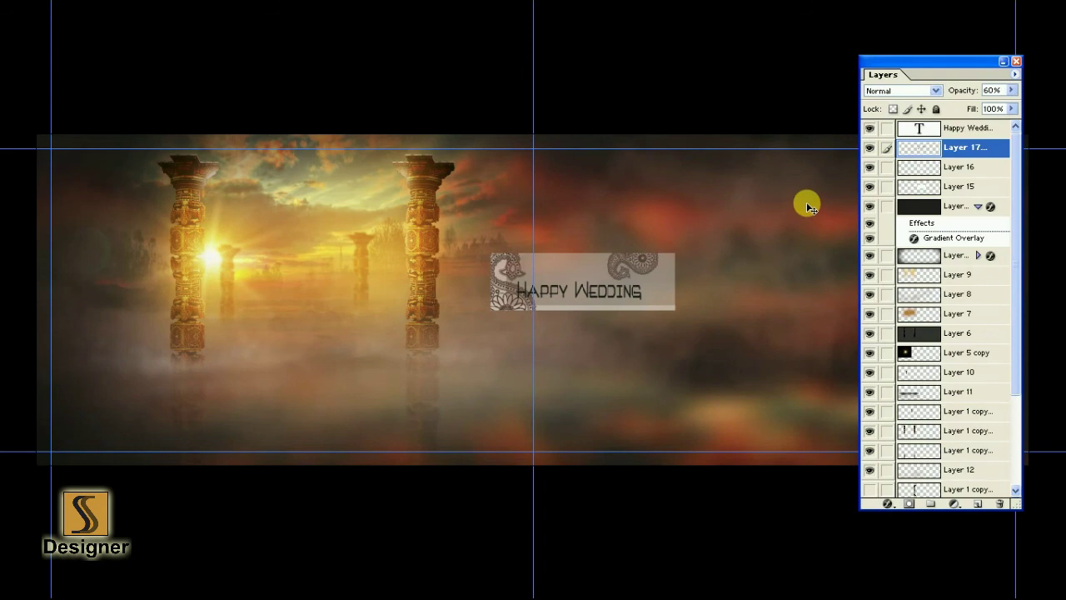
- Change the paisley layer's blend mode to Overlay so the motifs become faint tints
{"action": "key", "text": "ctrl+plus"}
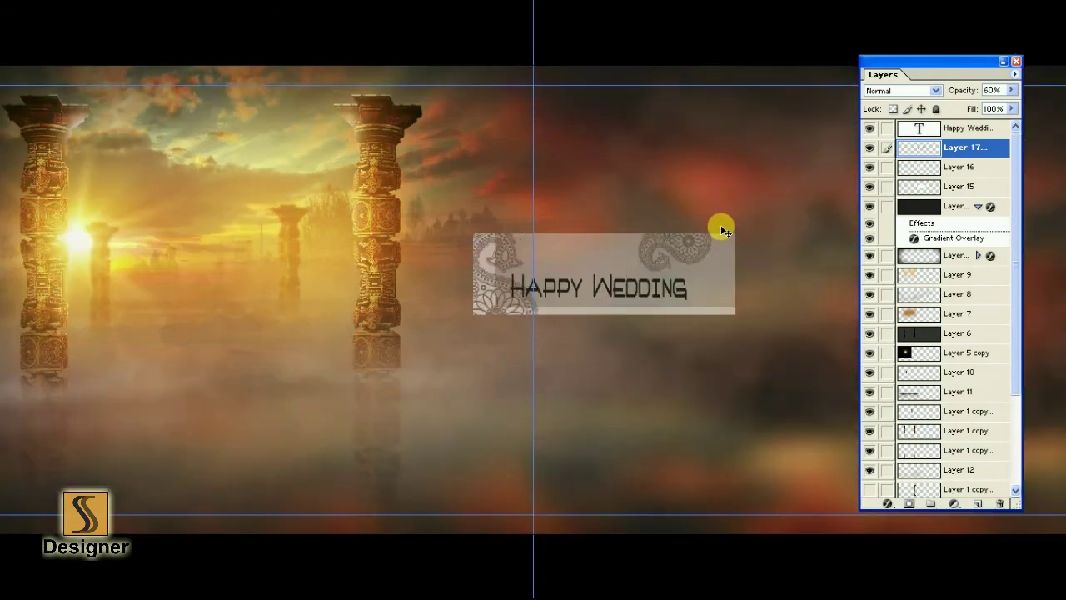
{"action": "key", "text": "ctrl+plus"}
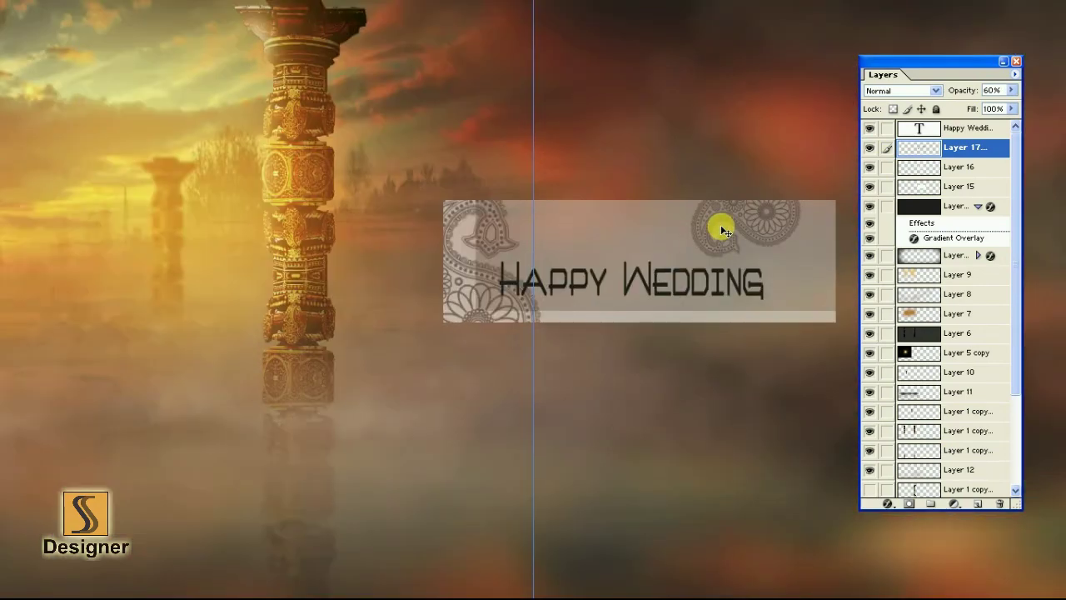
{"action": "key", "text": "shift+plus"}
{"action": "key", "text": "shift+plus"}
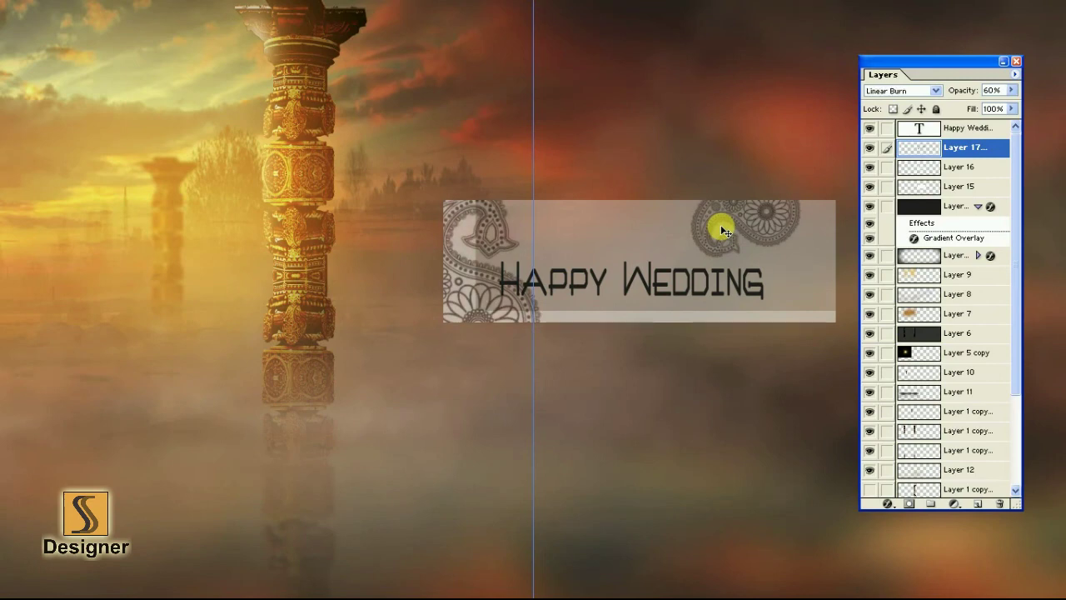
{"action": "key", "text": "shift+plus"}
{"action": "key", "text": "shift+plus"}
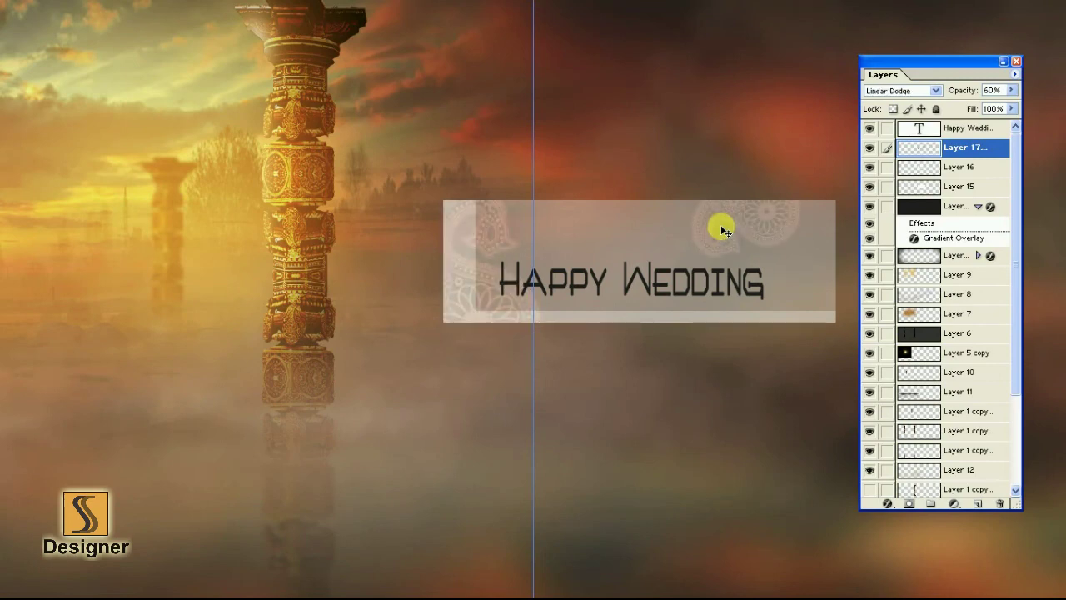
{"action": "key", "text": "shift+plus"}
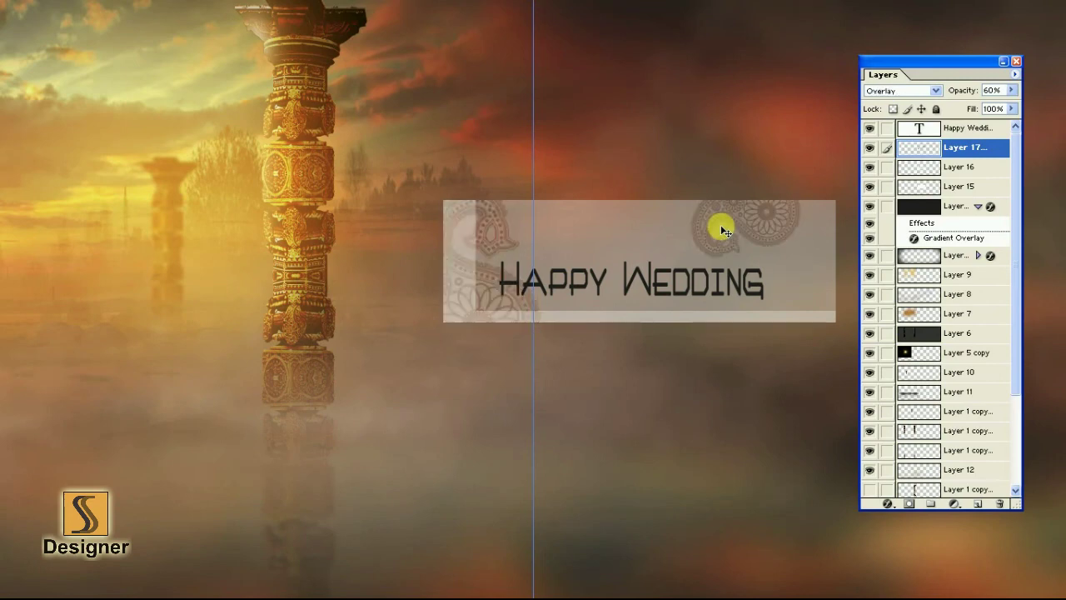
- Move the 'Happy Wedding' title about 80 px right and narrow it slightly
{"action": "key", "text": "ctrl+plus"}
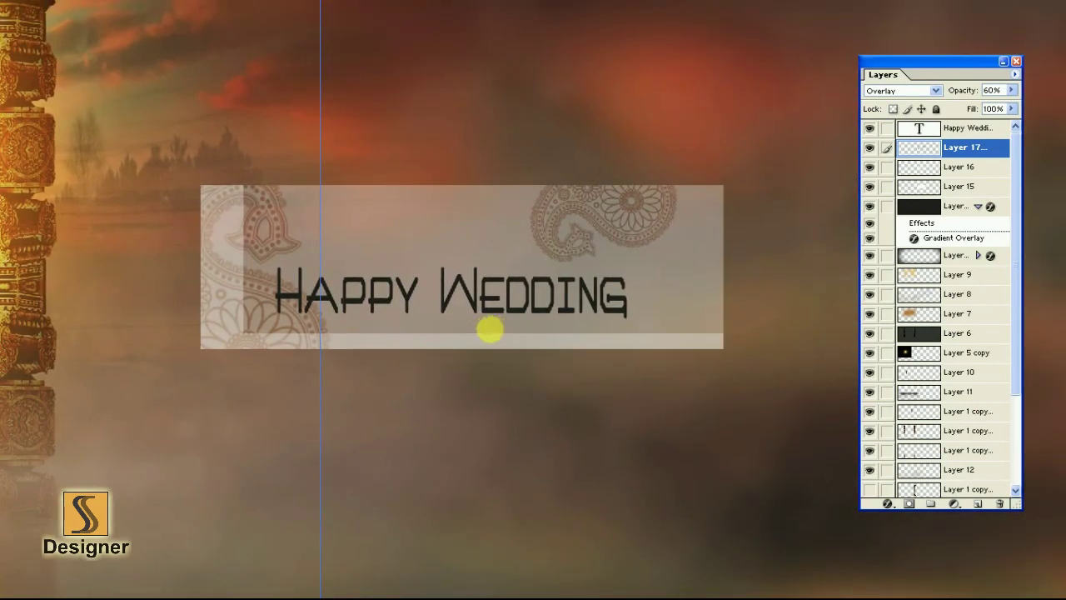
{"action": "key", "text": "alt+bracketright"}
{"action": "key", "text": "ctrl+plus"}
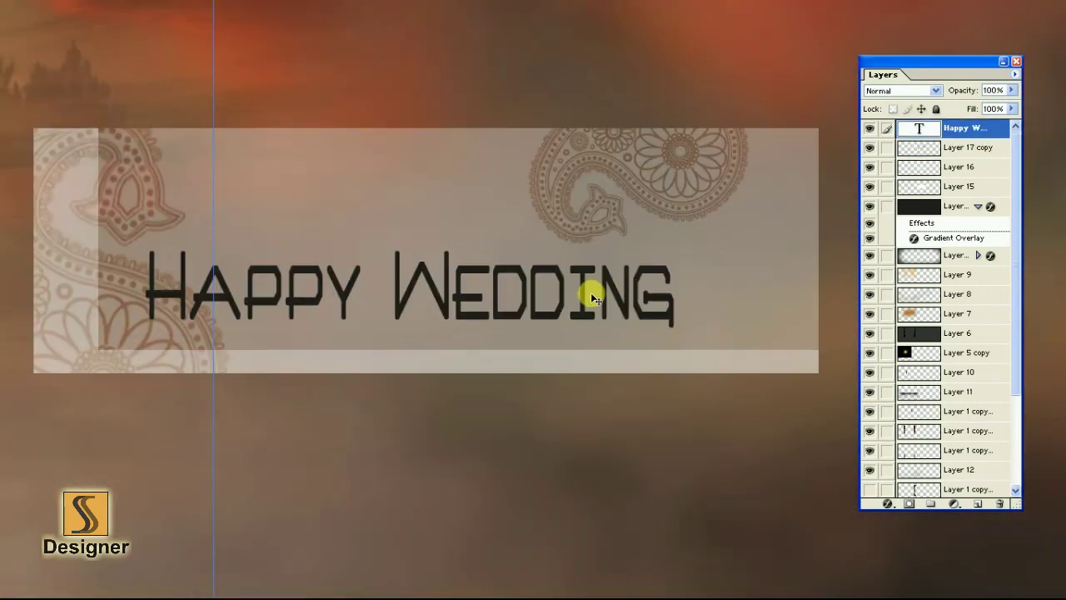
{"action": "key", "text": "ctrl+t"}
{"action": "left_click_drag", "start_coordinate": [590, 292], "coordinate": [659, 286]}
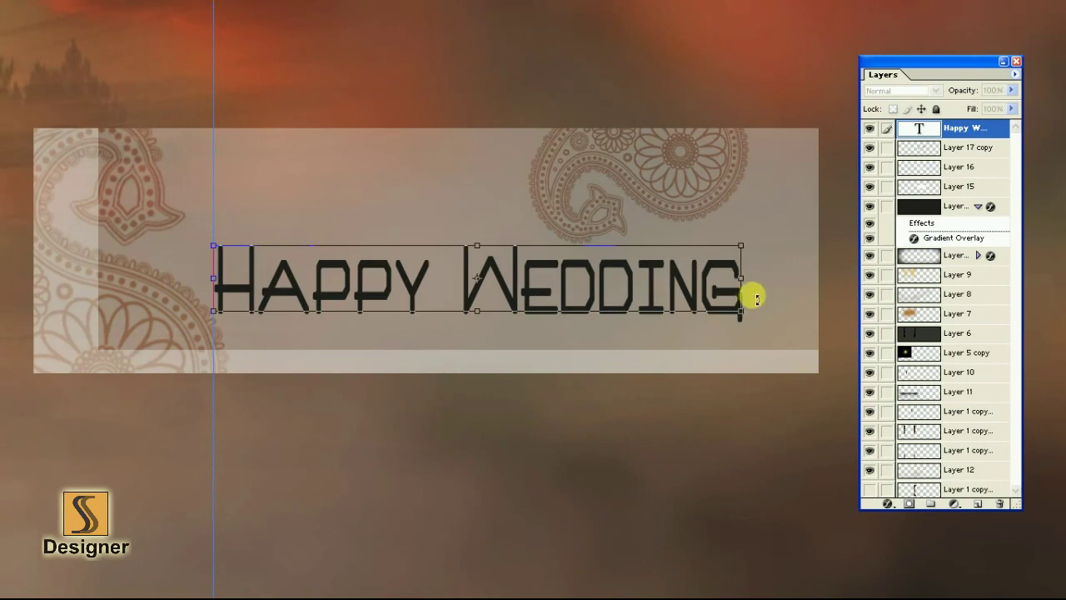
{"action": "left_click_drag", "start_coordinate": [755, 297], "coordinate": [726, 288]}
{"action": "key", "text": "Return"}
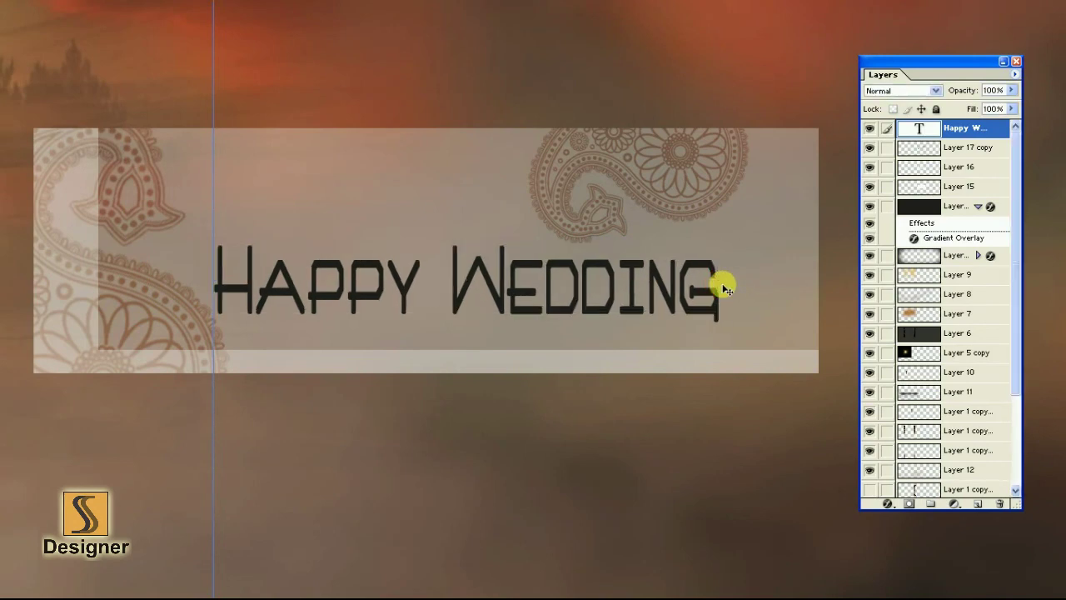